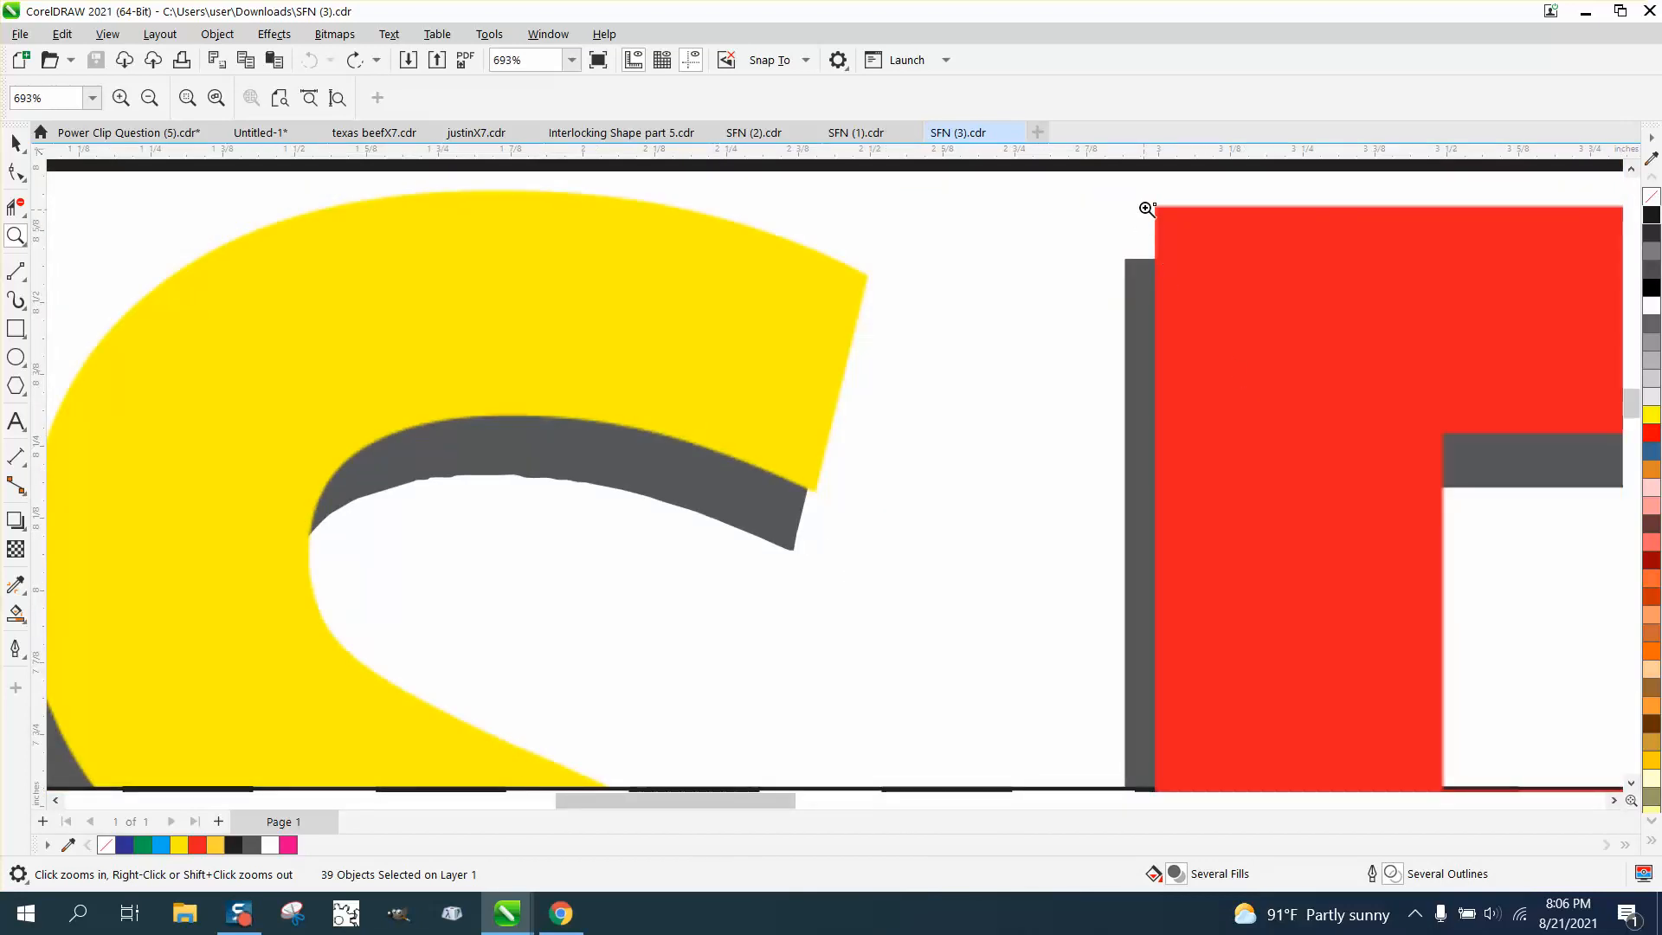
- Inspect the upper-left corner of the red F at high magnification
drag(1143, 200, 1191, 217)
scroll(653, 388, down, 8)
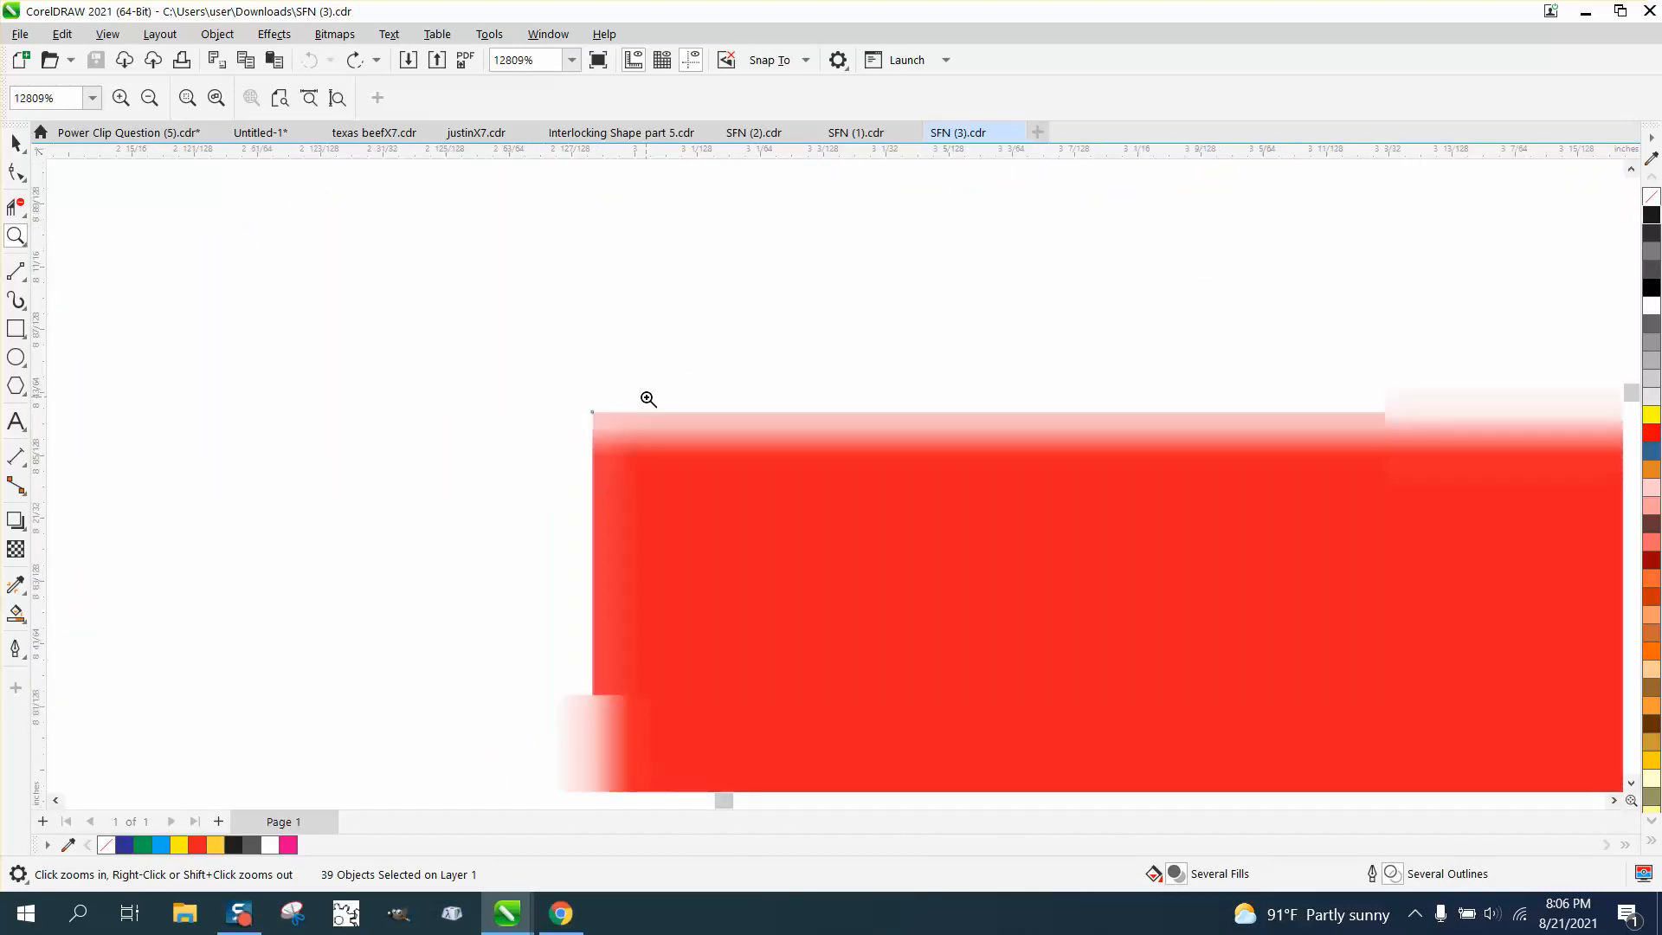
scroll(642, 408, down, 4)
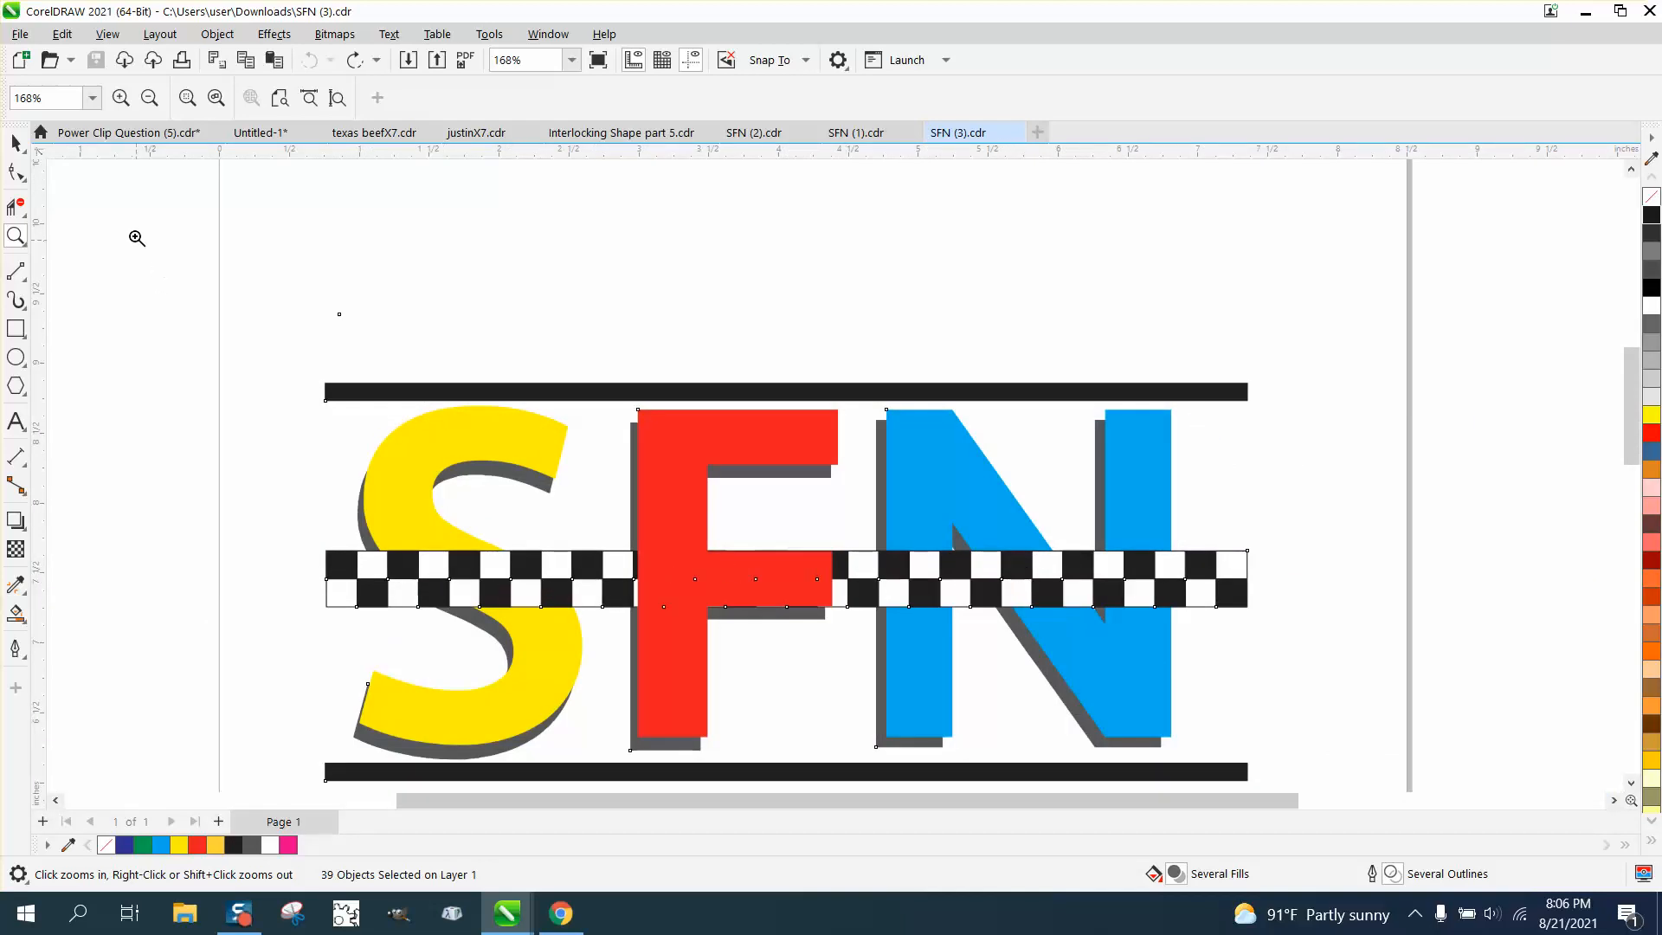
- Clear the selection and set the document's nudge distance to 5 inches
click(16, 143)
click(329, 229)
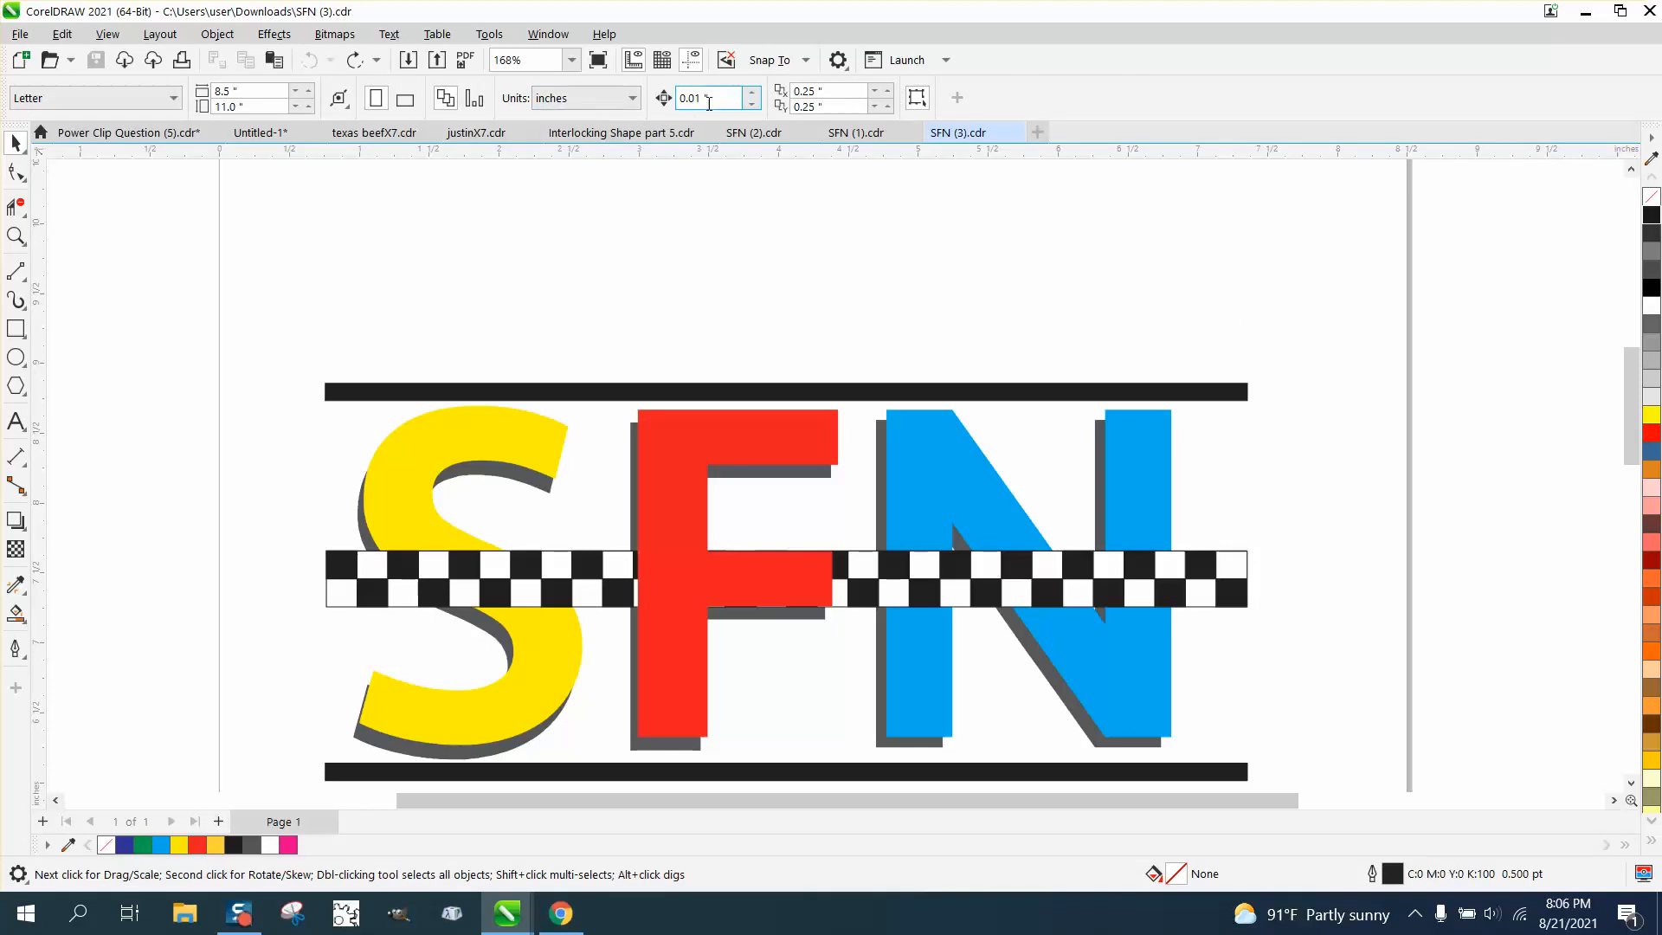
double_click(709, 99)
text(5)
key(Return)
scroll(365, 306, down, 2)
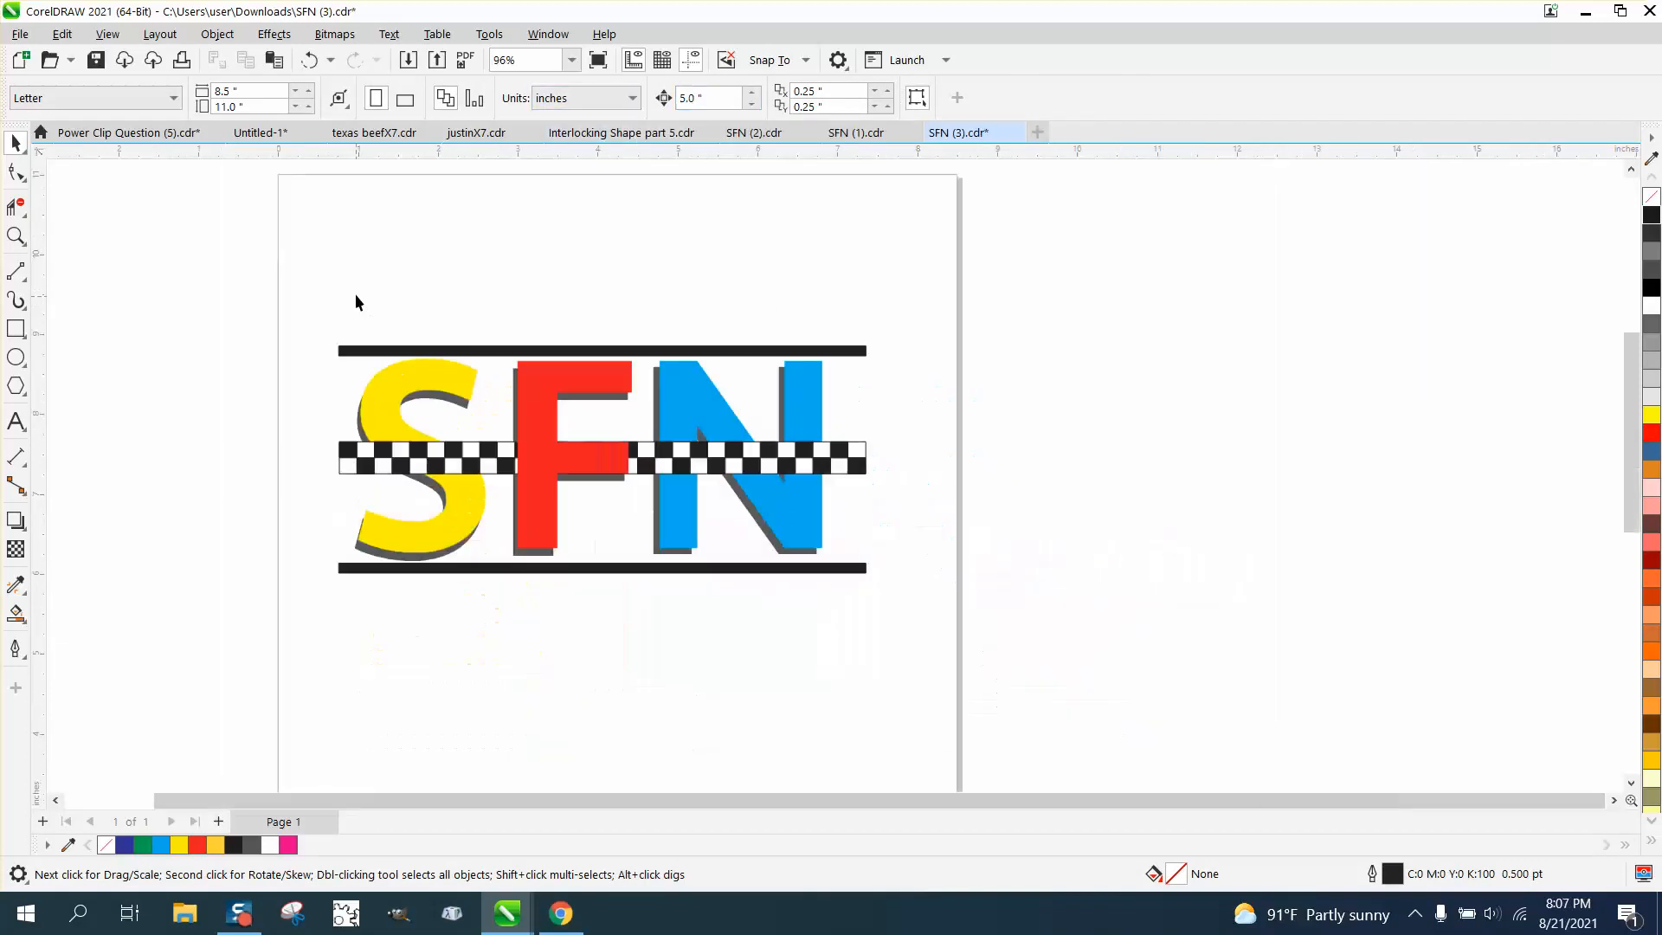
- Try duplicating the whole SFN artwork with the existing duplicate offset, and delete the copy
drag(925, 618, 1031, 680)
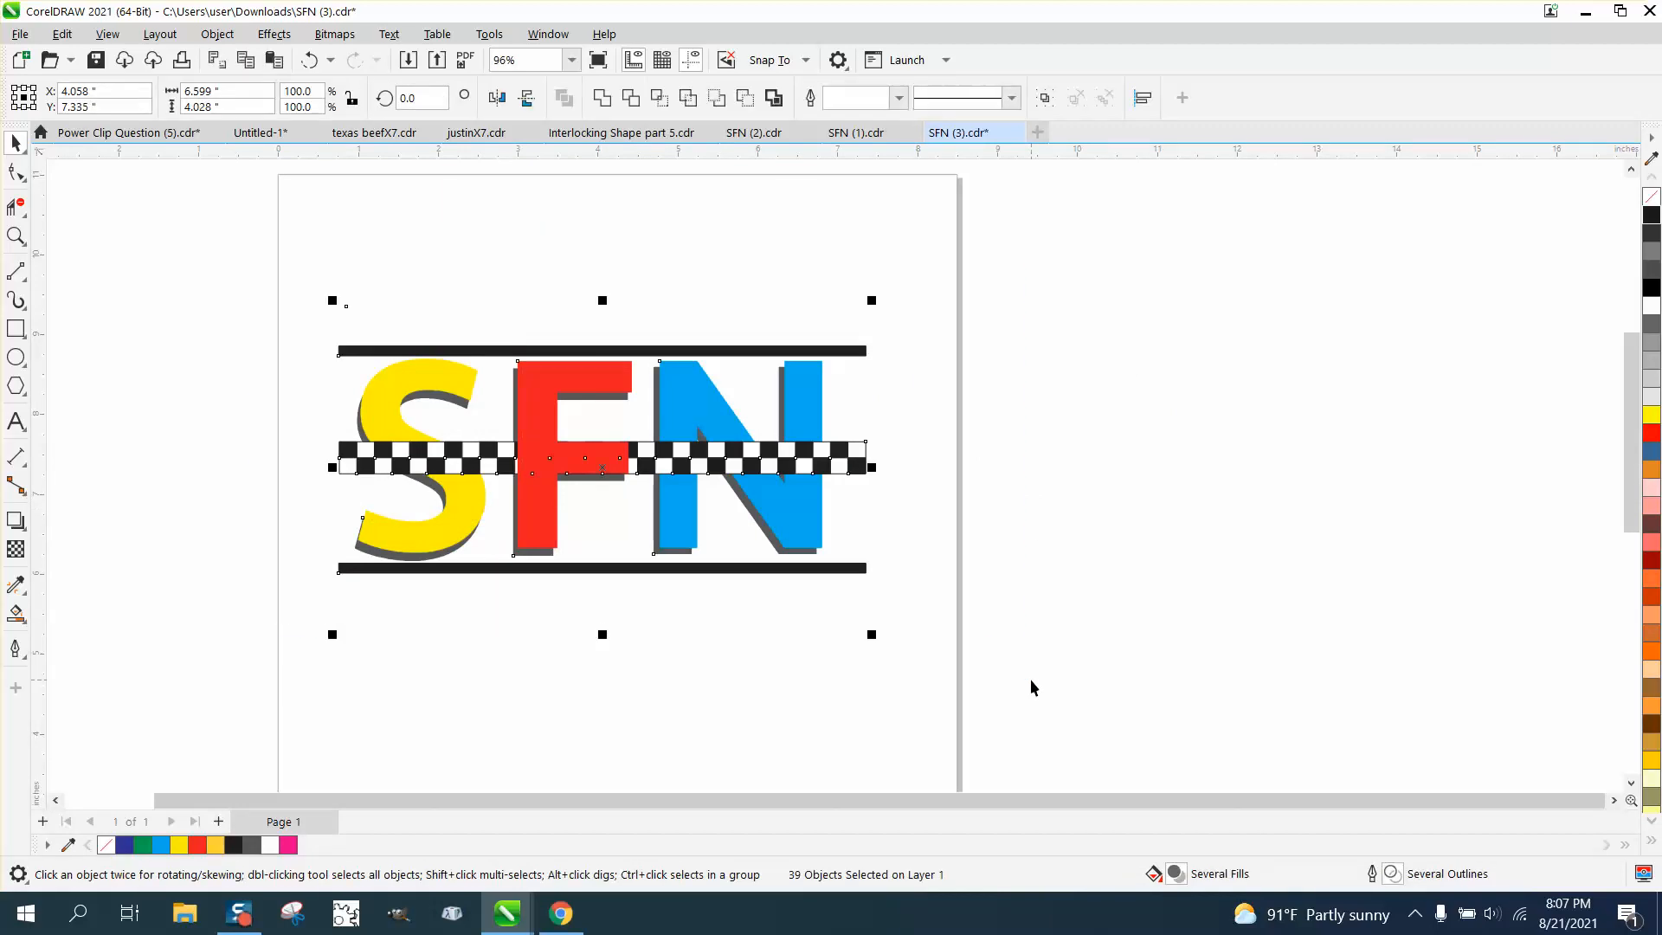
key(ctrl+d)
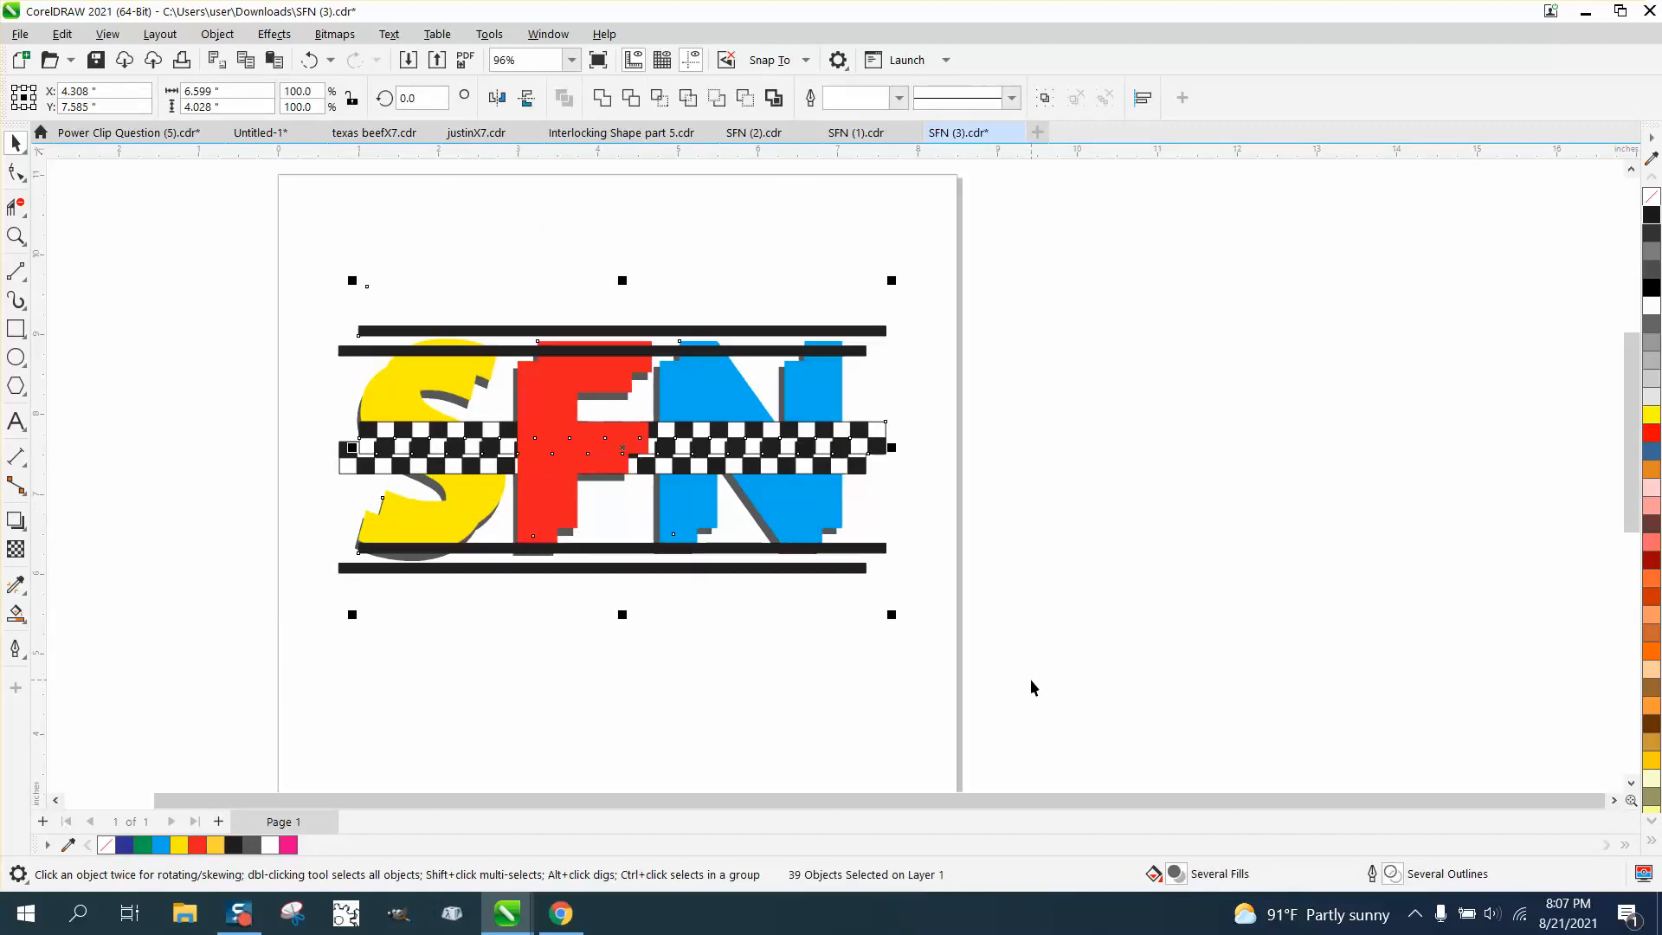
key(Delete)
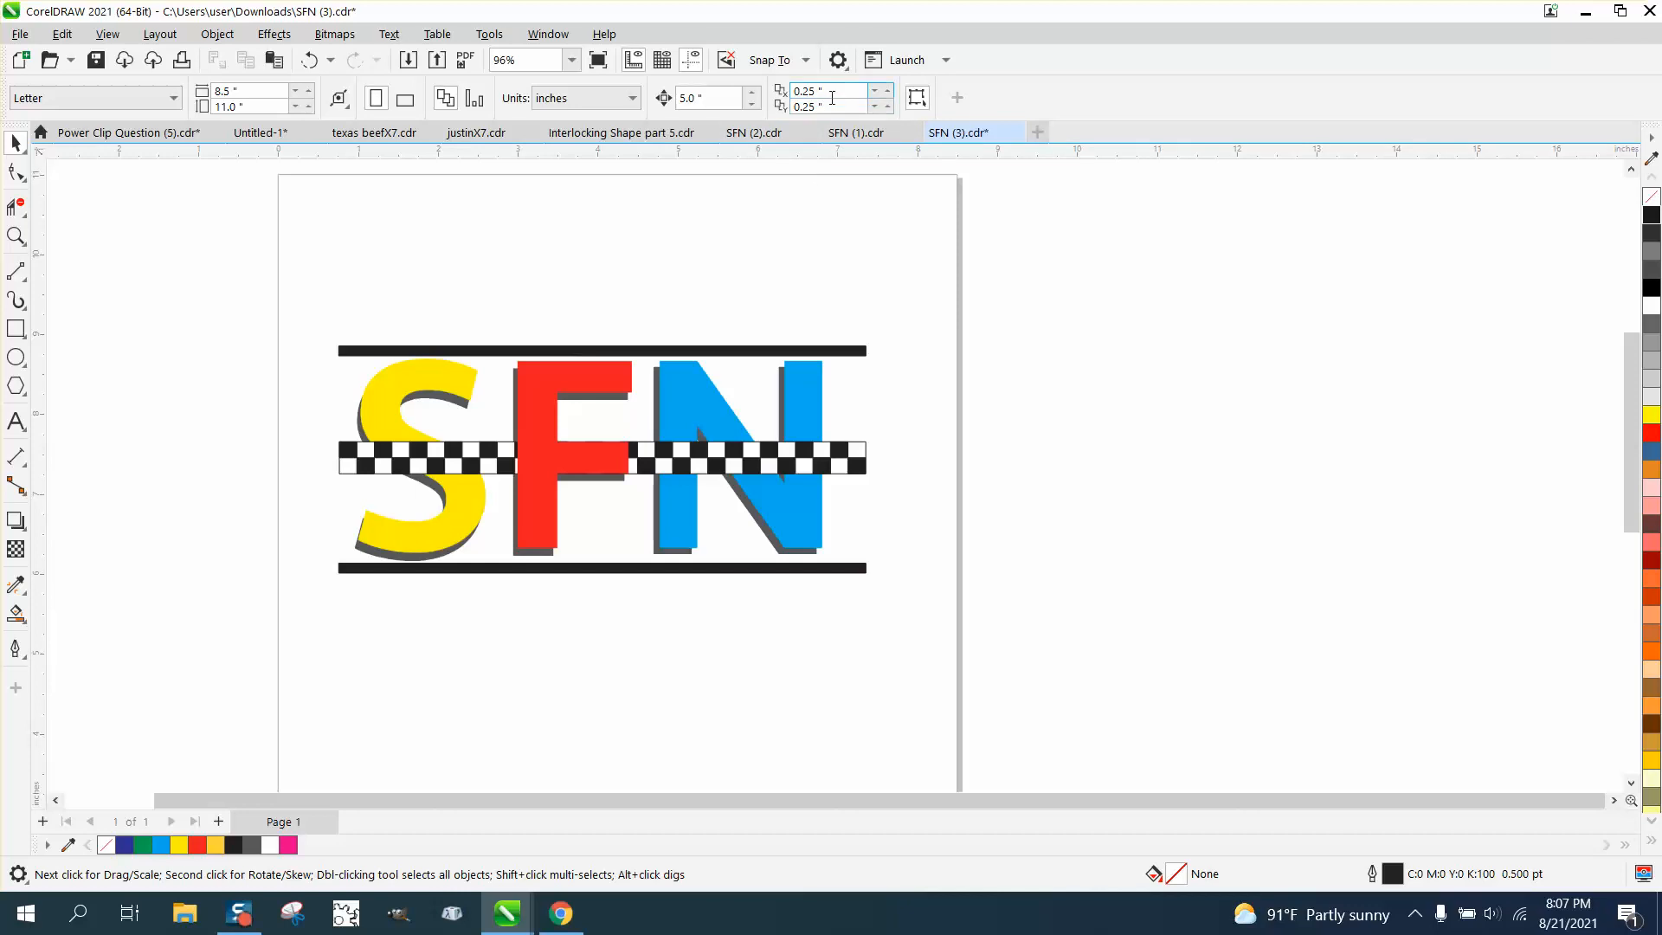
- Set both the horizontal and vertical duplicate distances to 0 inches
click(818, 92)
text(0)
key(Tab)
text(0)
key(Return)
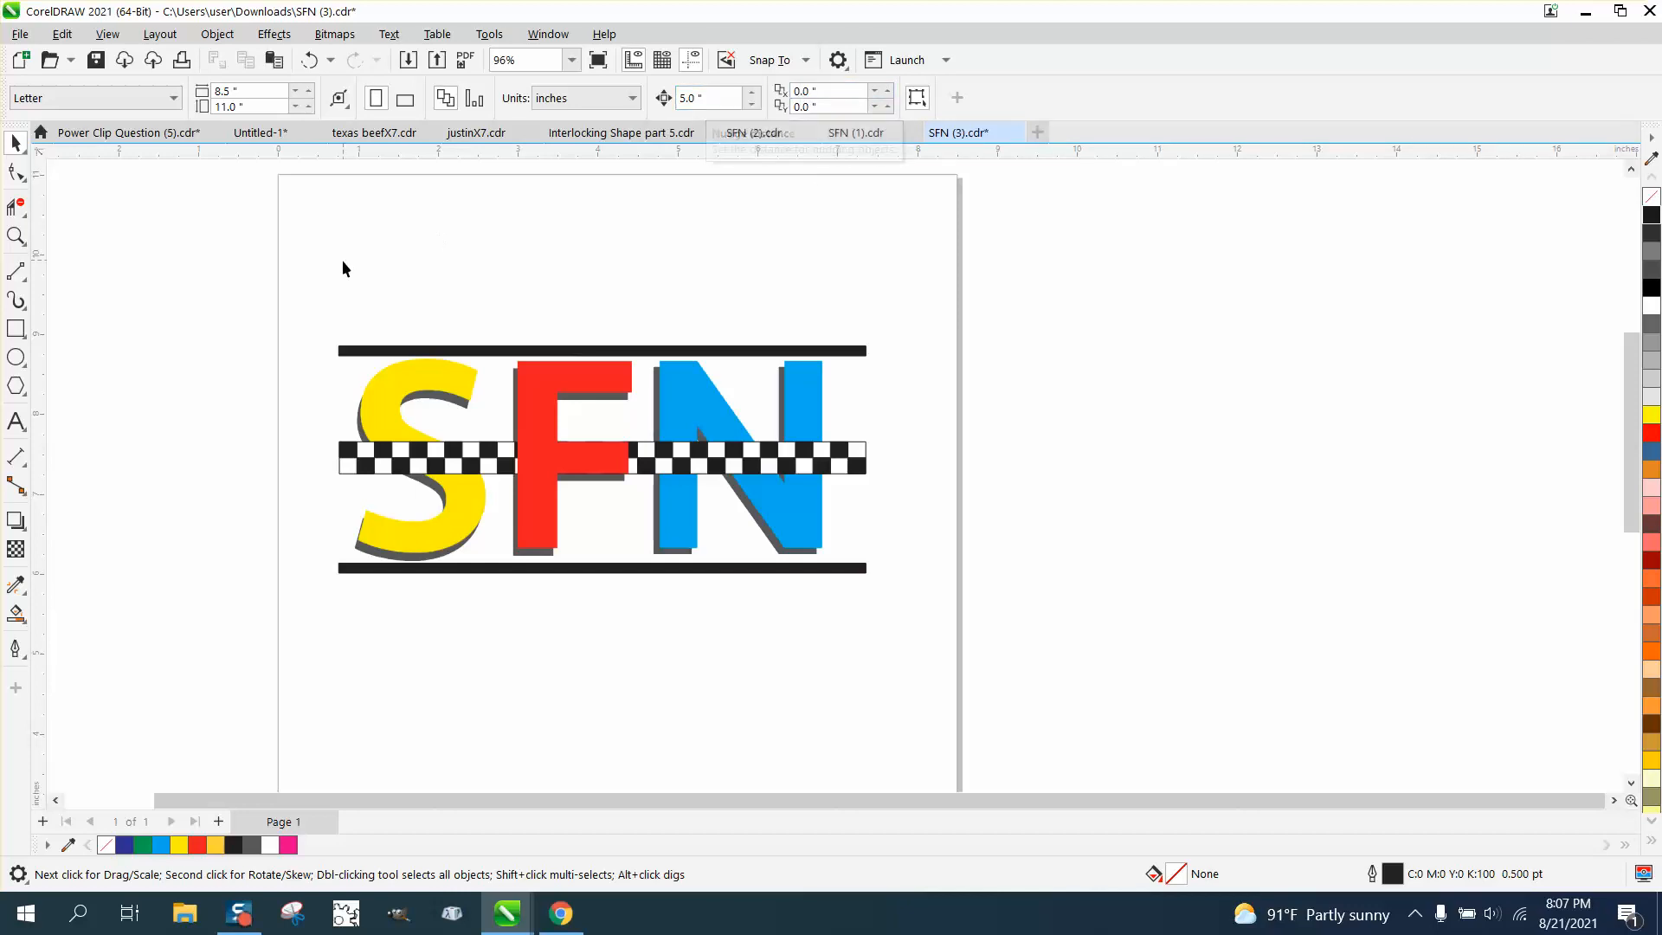
- Duplicate the entire SFN artwork and move the copy 10 inches to the right, beside the page
drag(1024, 726, 1057, 727)
key(ctrl+d)
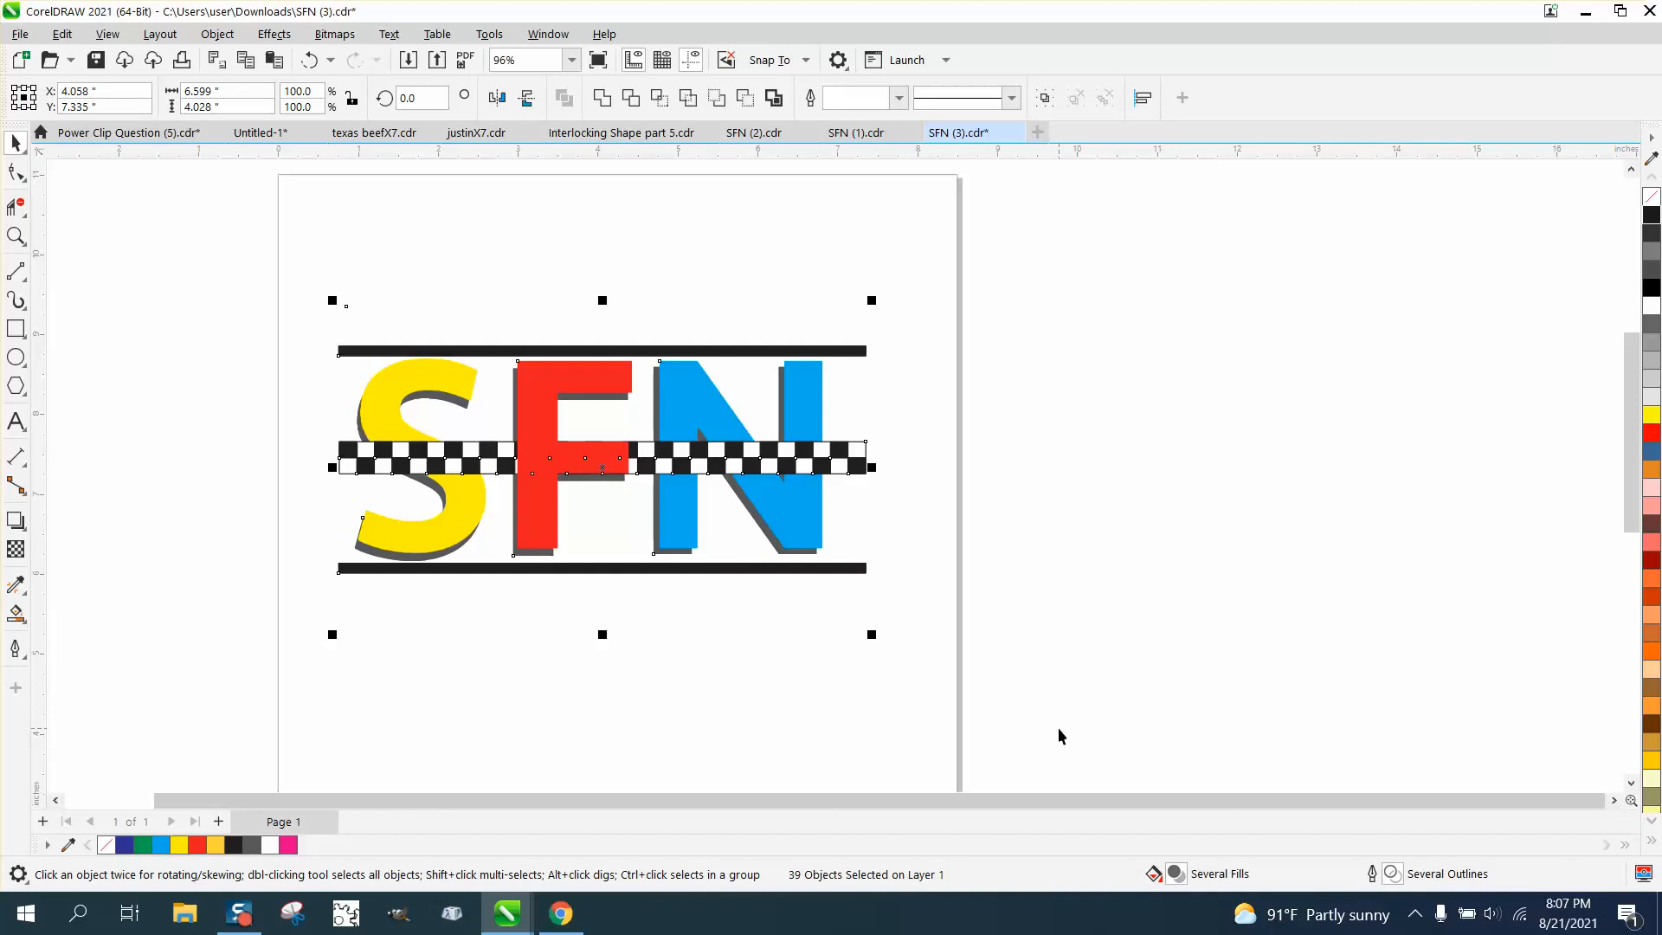
key(Right)
key(Right)
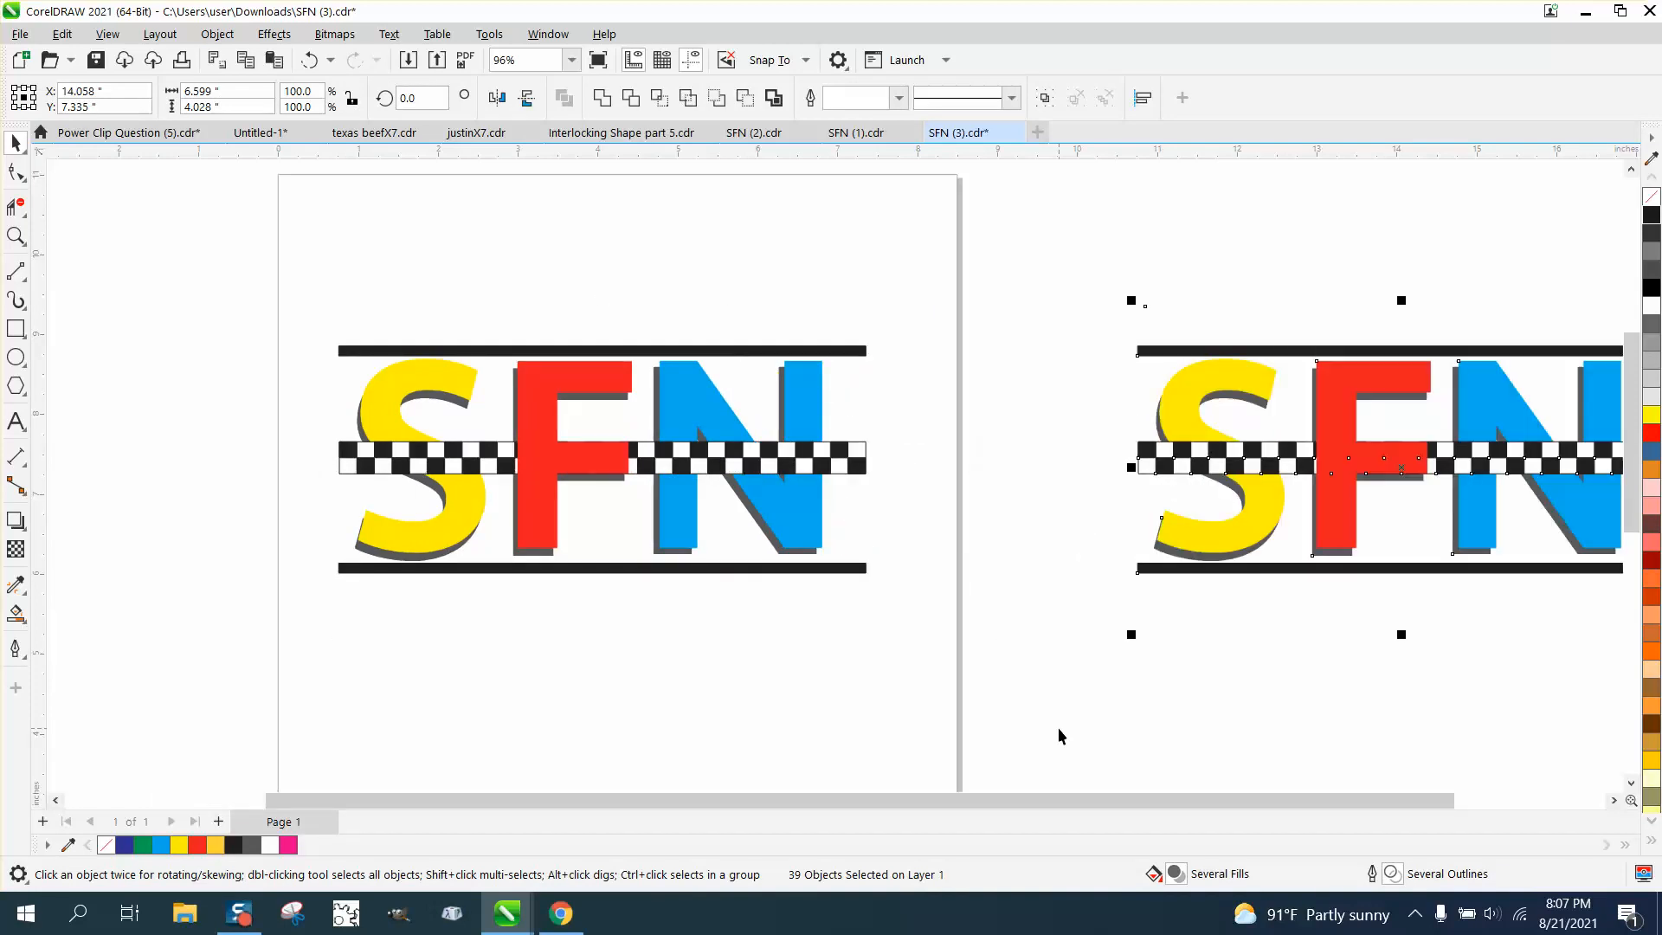
click(870, 631)
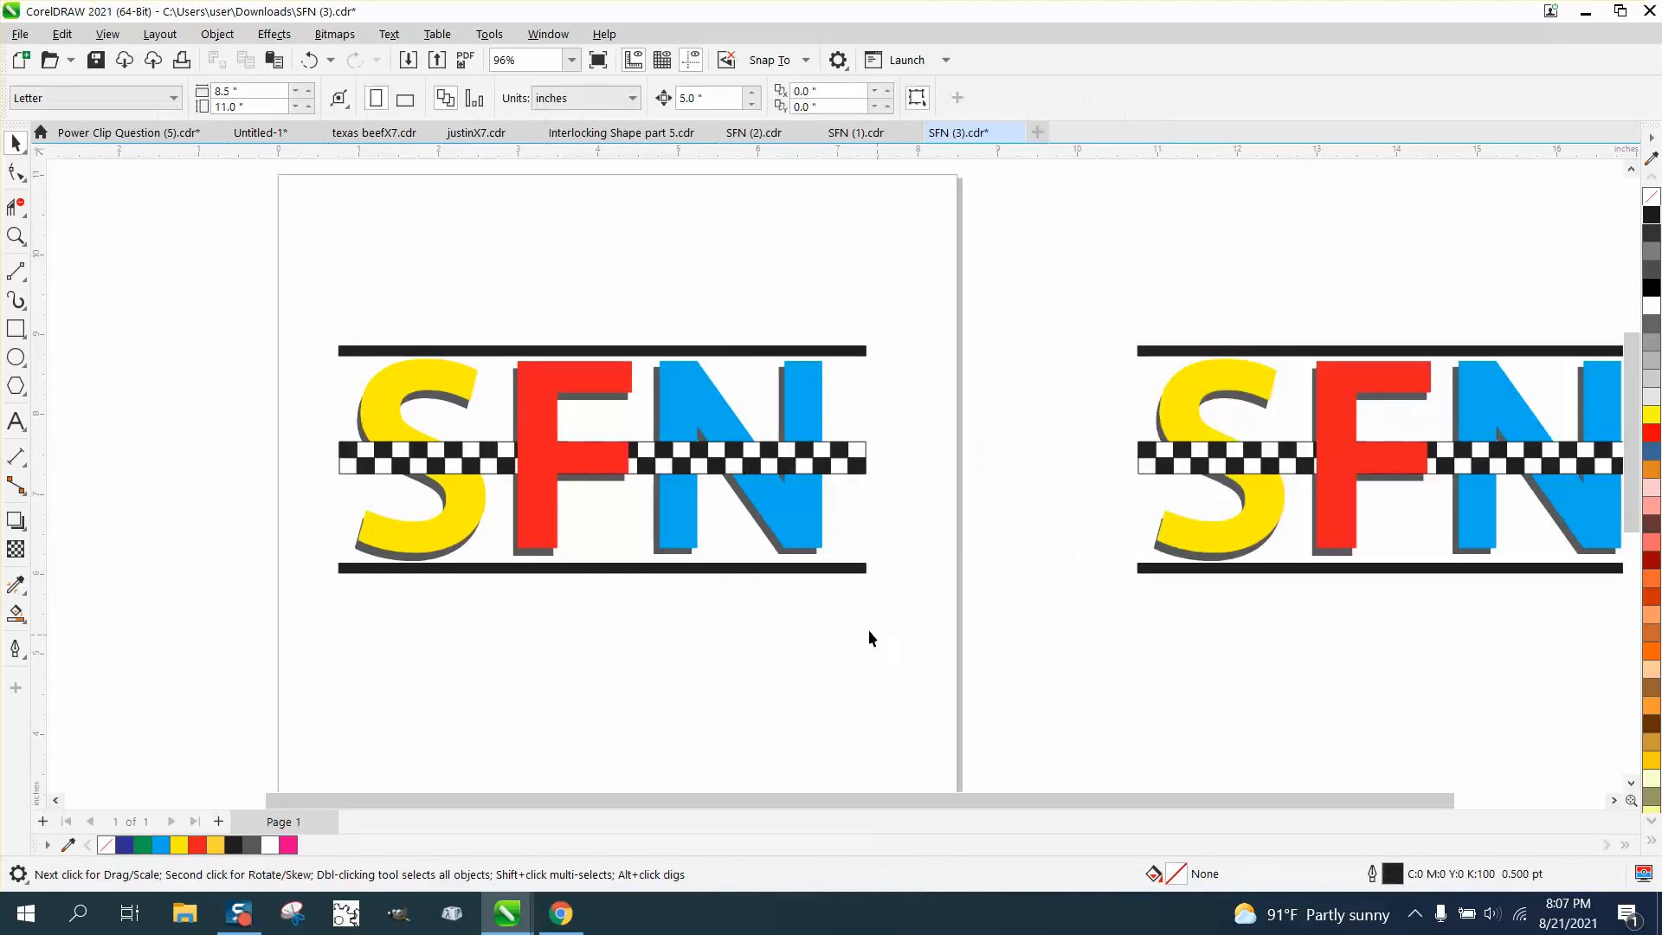
- Try moving the yellow S bitmap up and left off its gray shadow, and undo the move
click(466, 396)
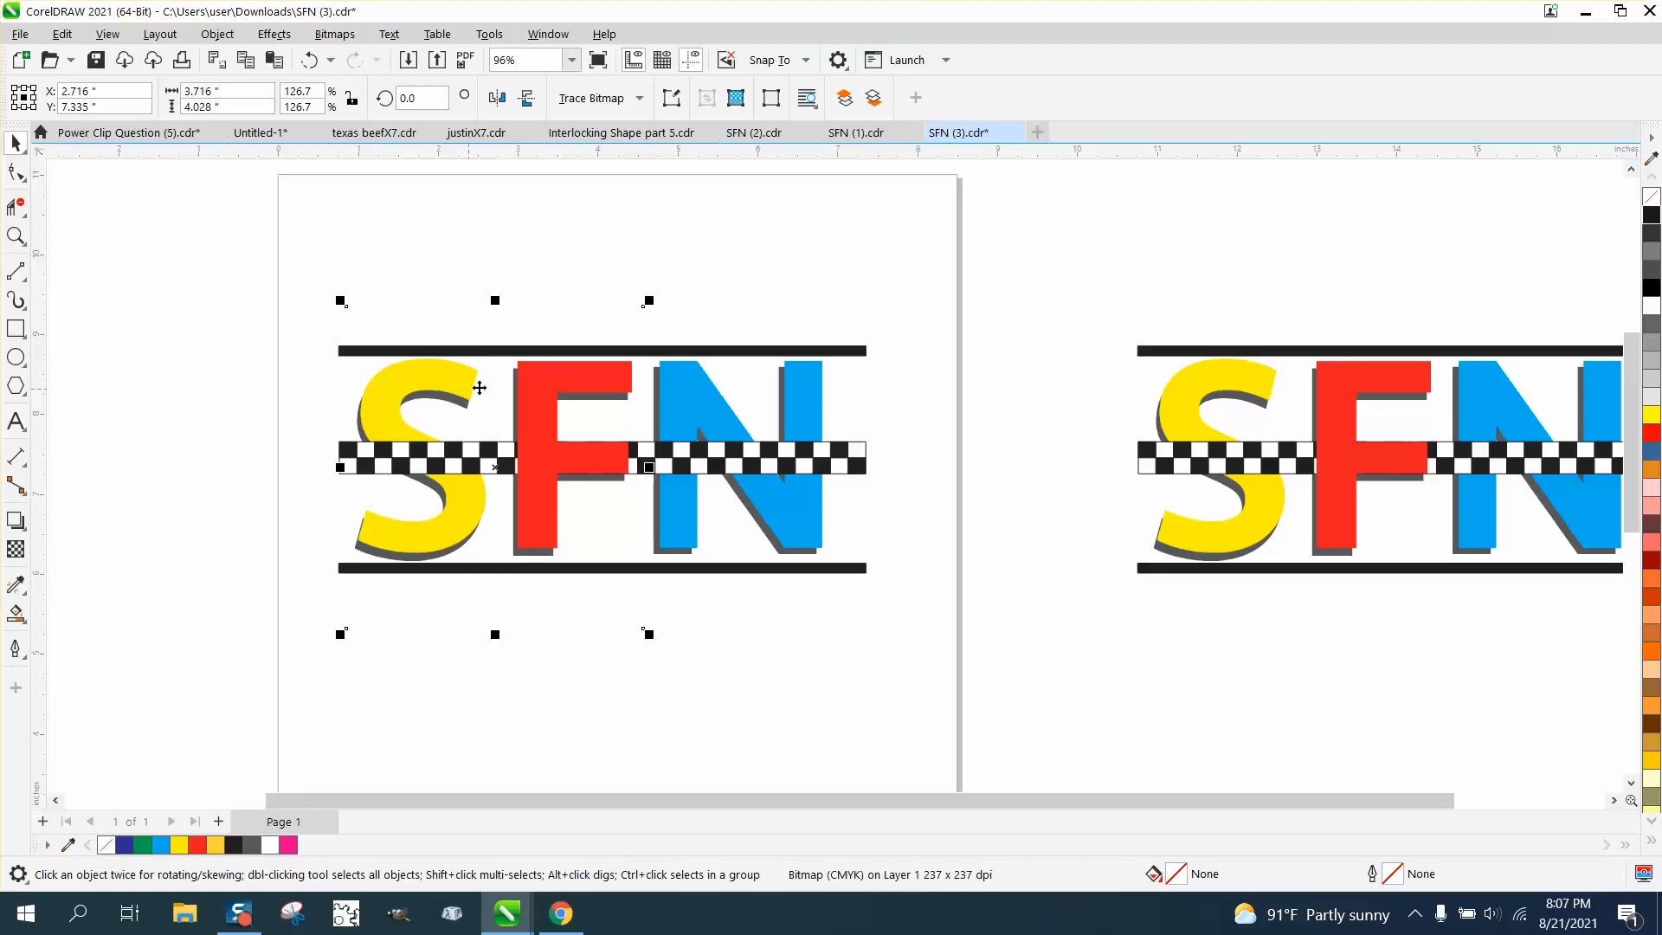
drag(411, 370, 334, 212)
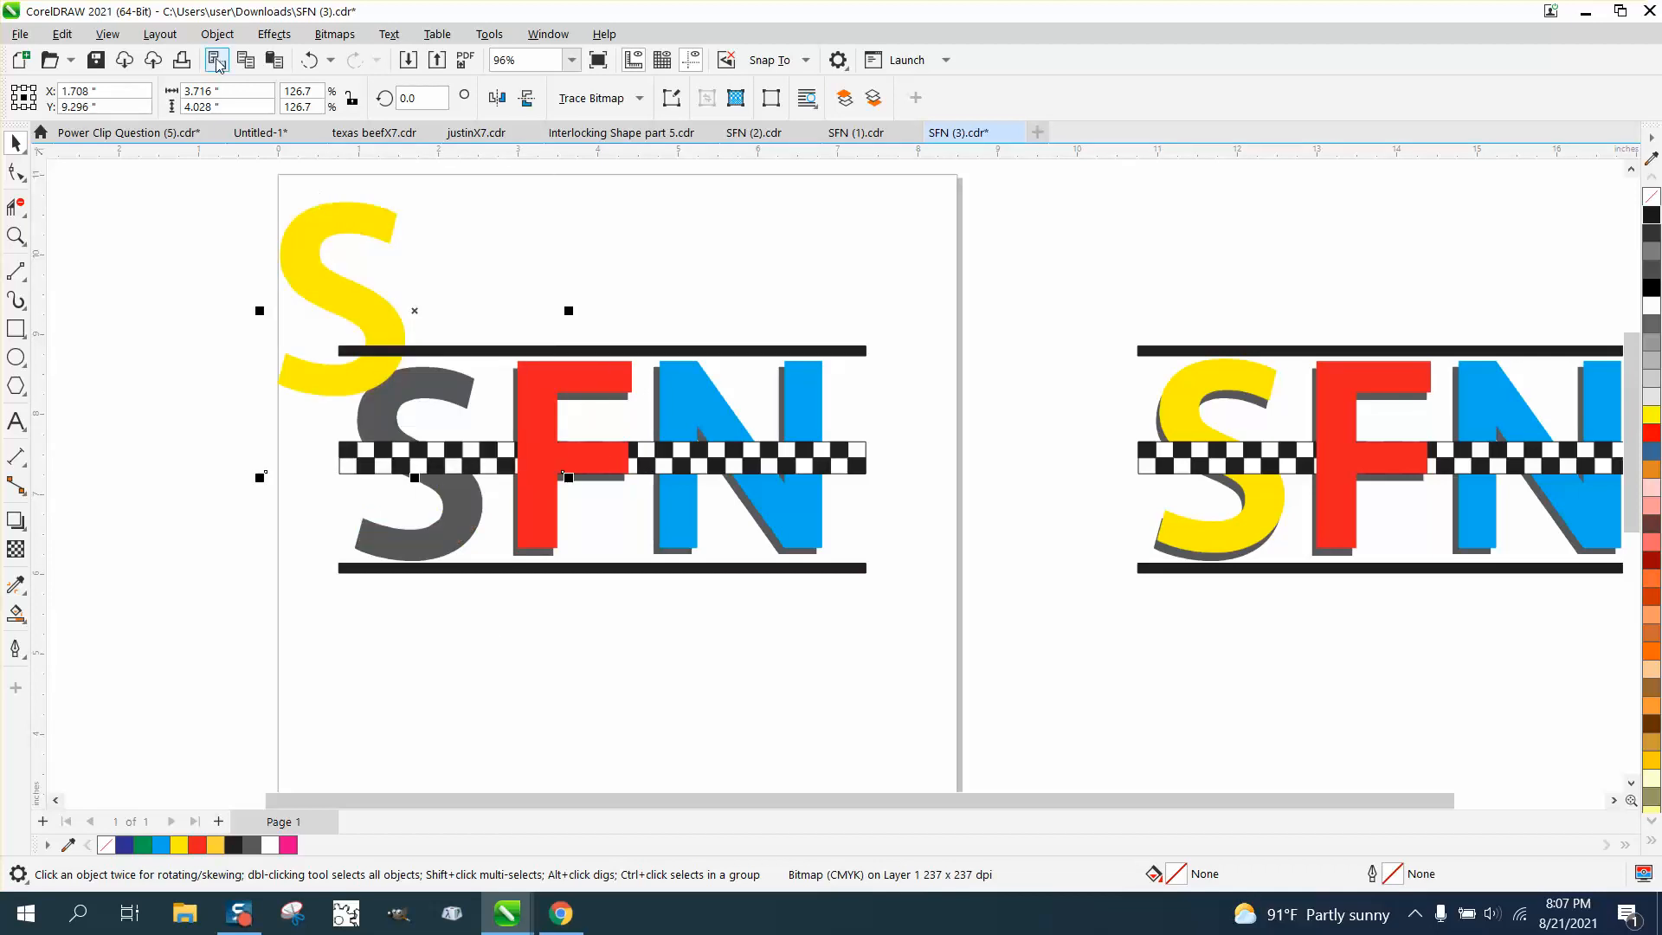
click(309, 60)
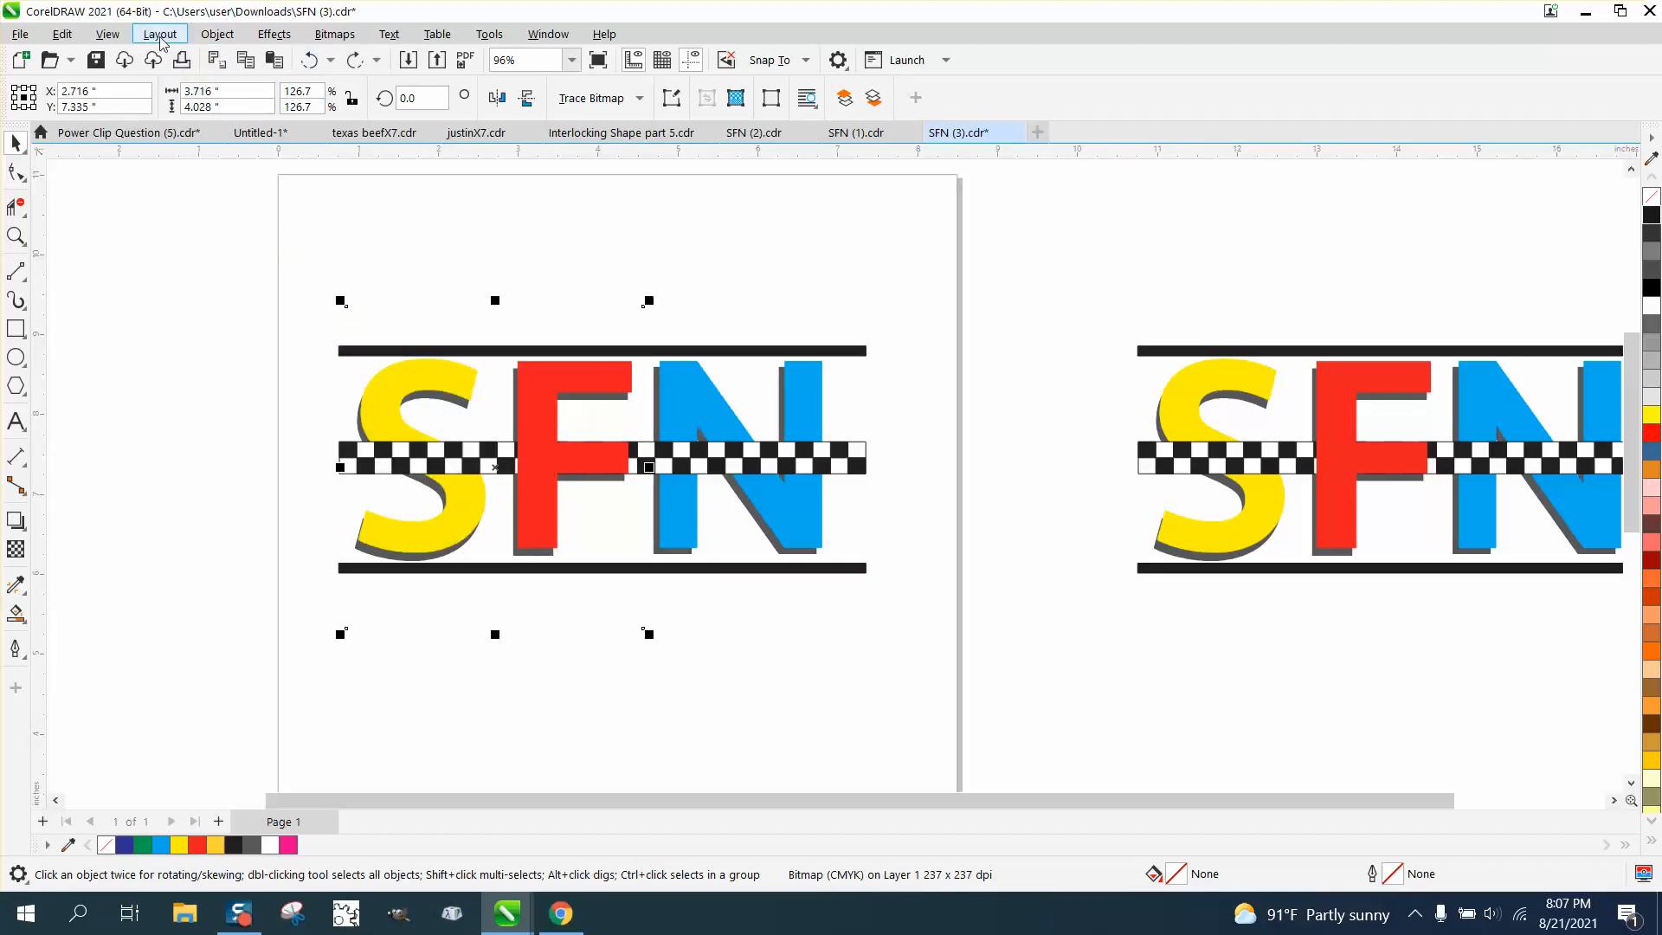
- Examine both SFN designs in Wireframe view, and return to Enhanced view
click(109, 35)
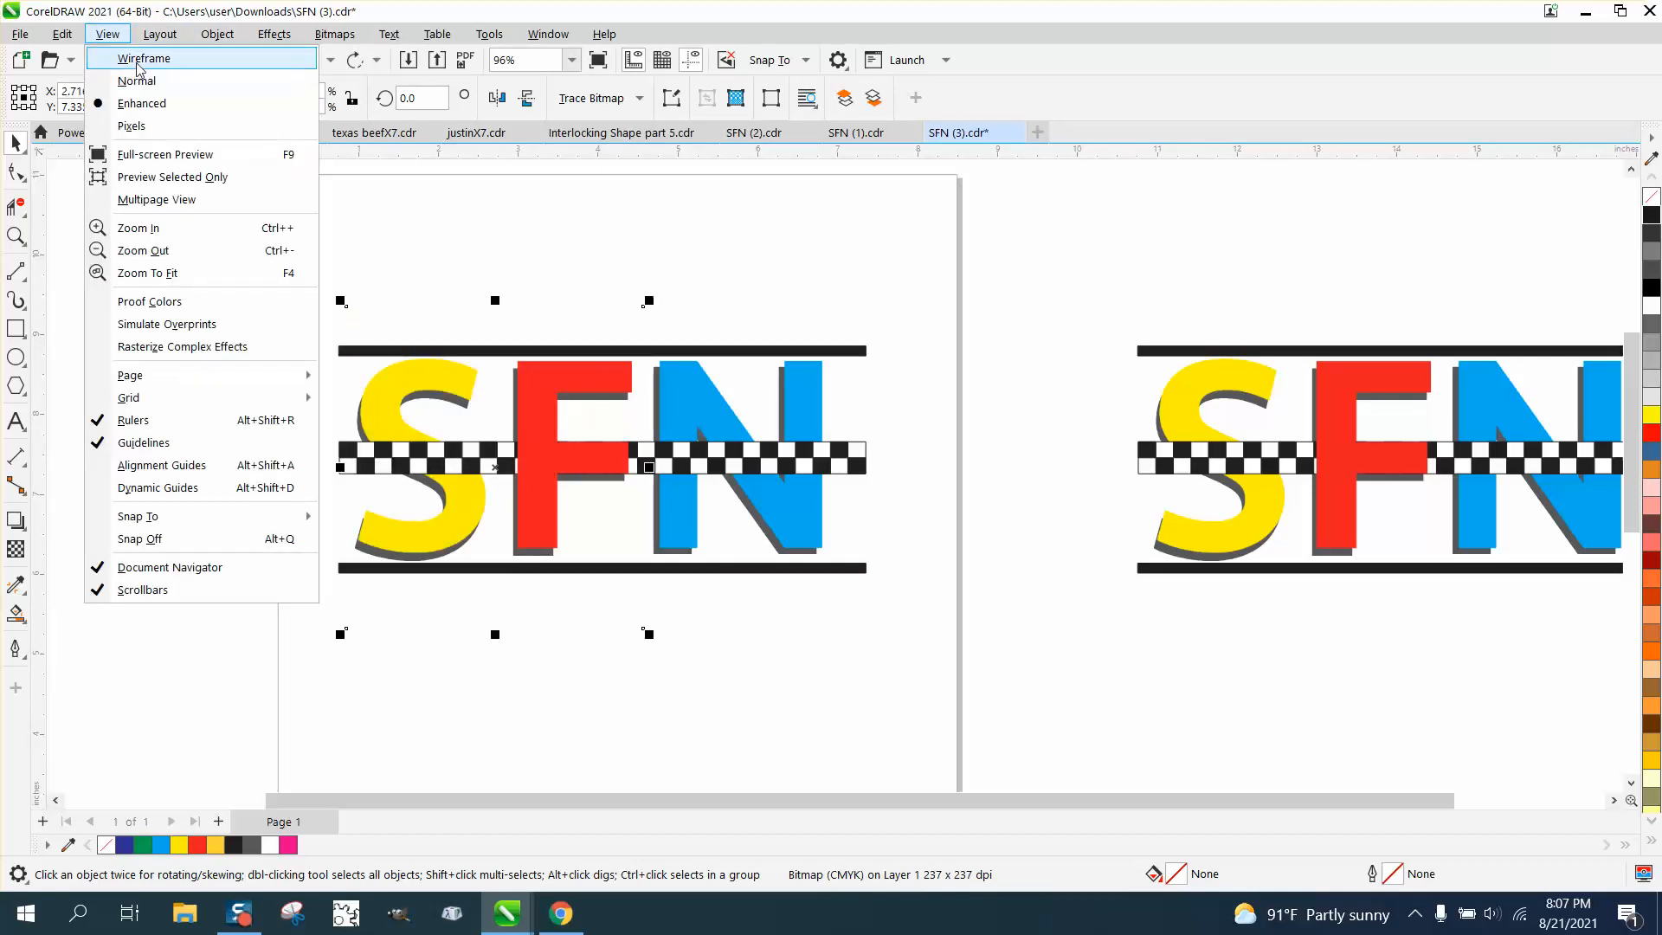
click(136, 58)
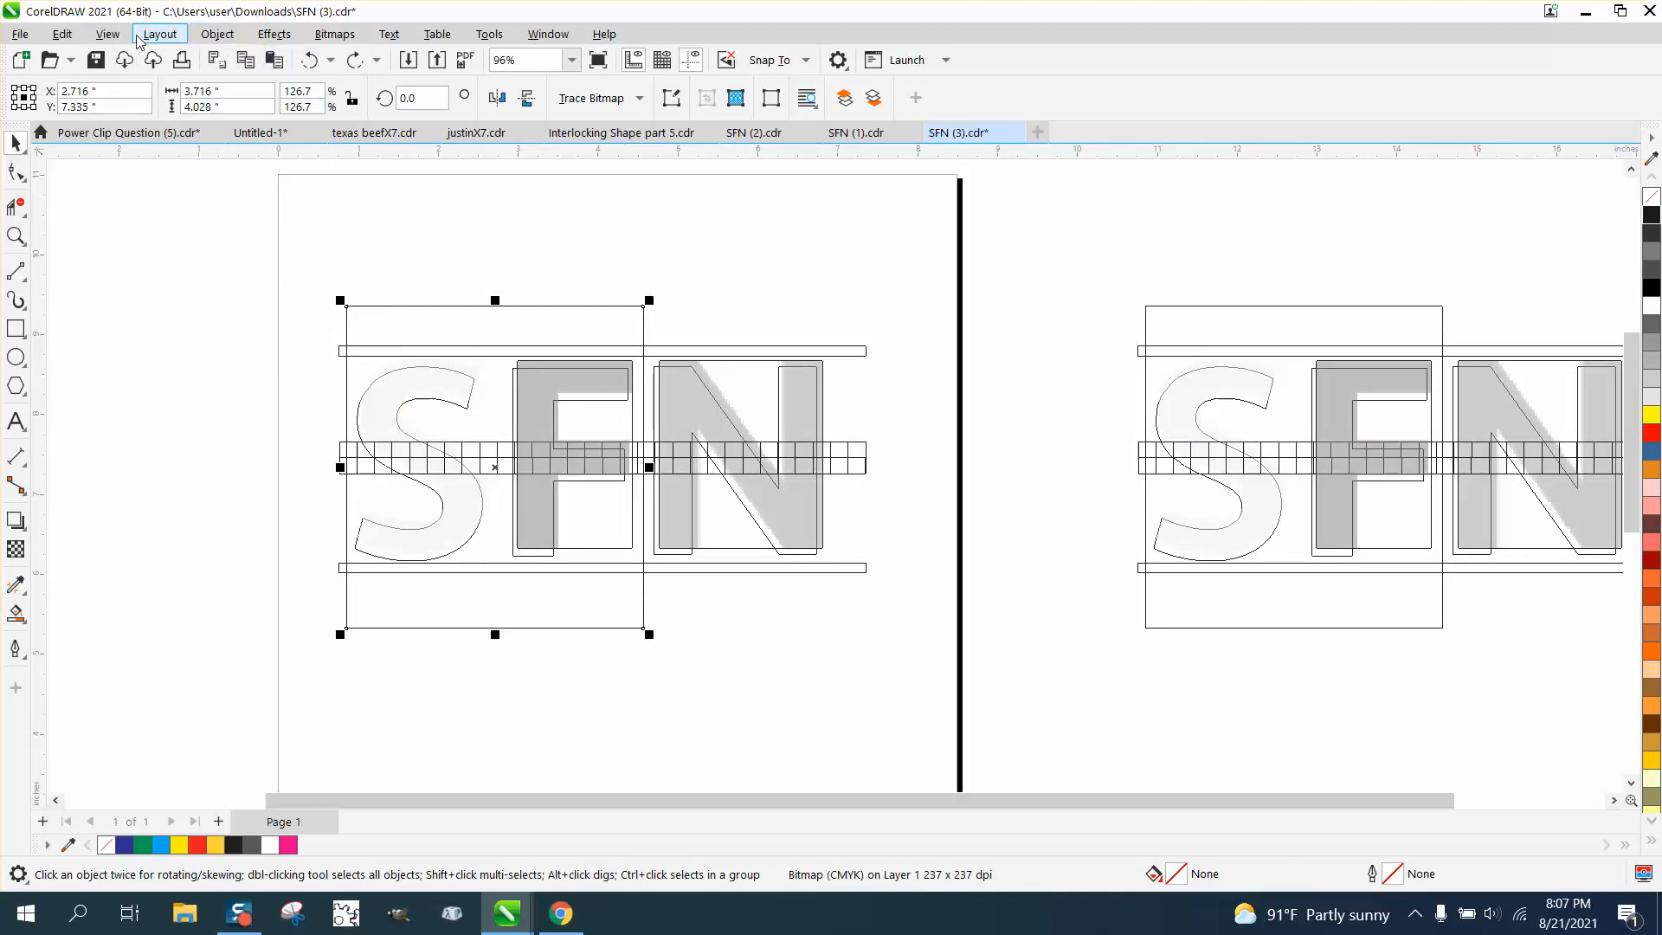
click(107, 34)
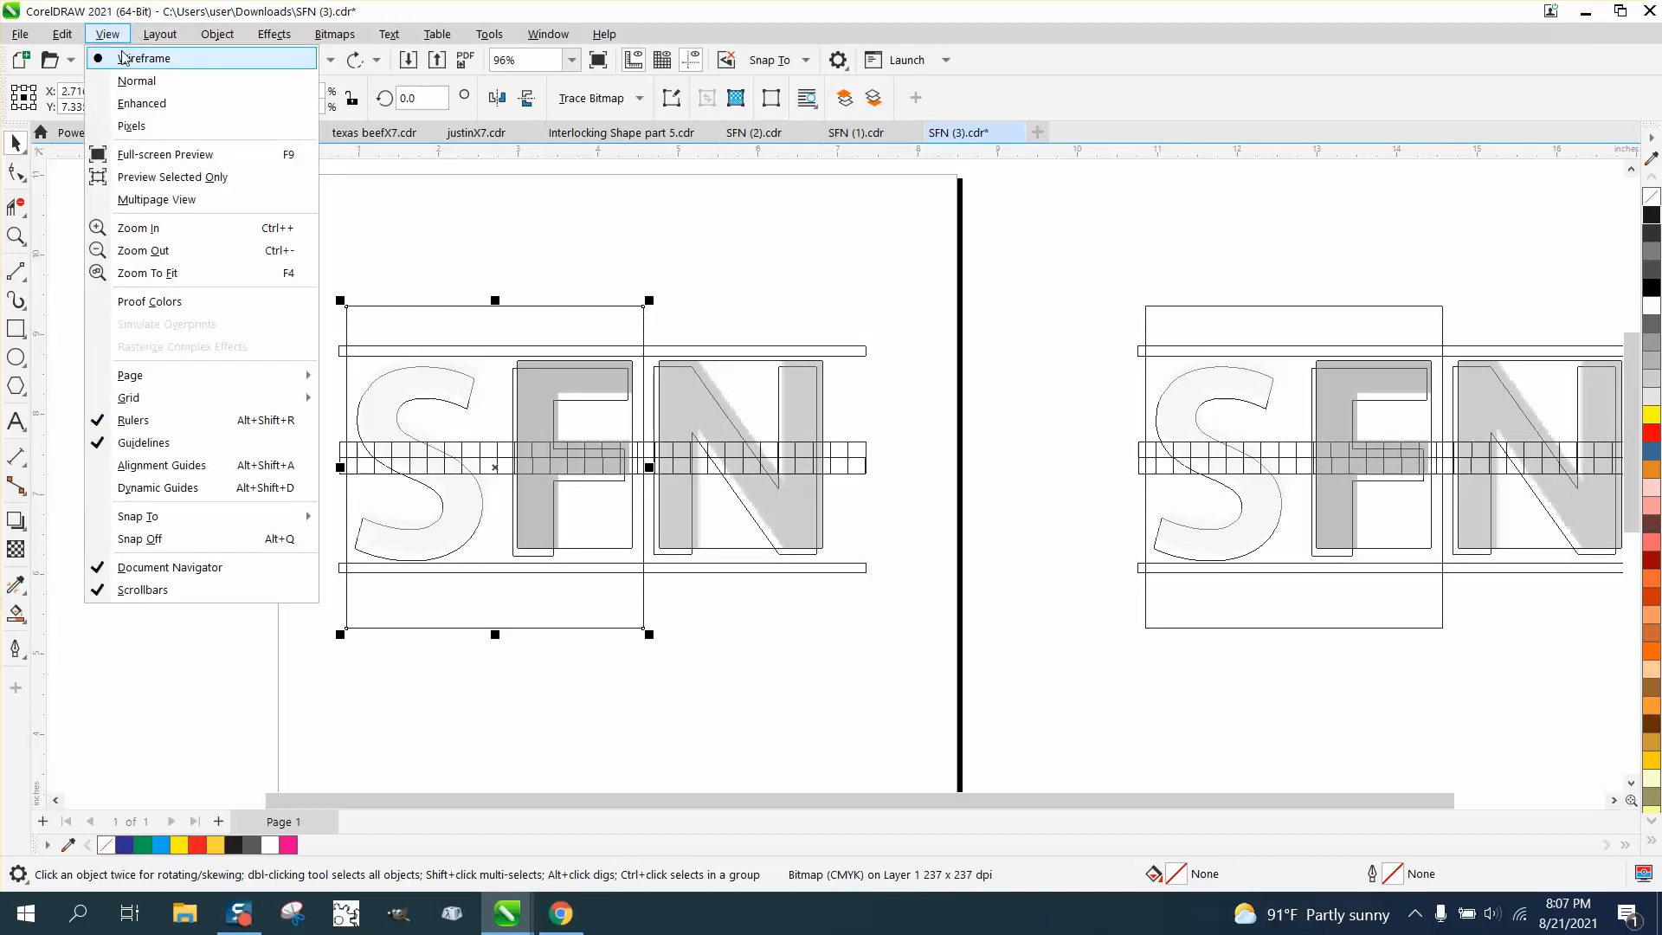
click(141, 103)
scroll(650, 485, down, 2)
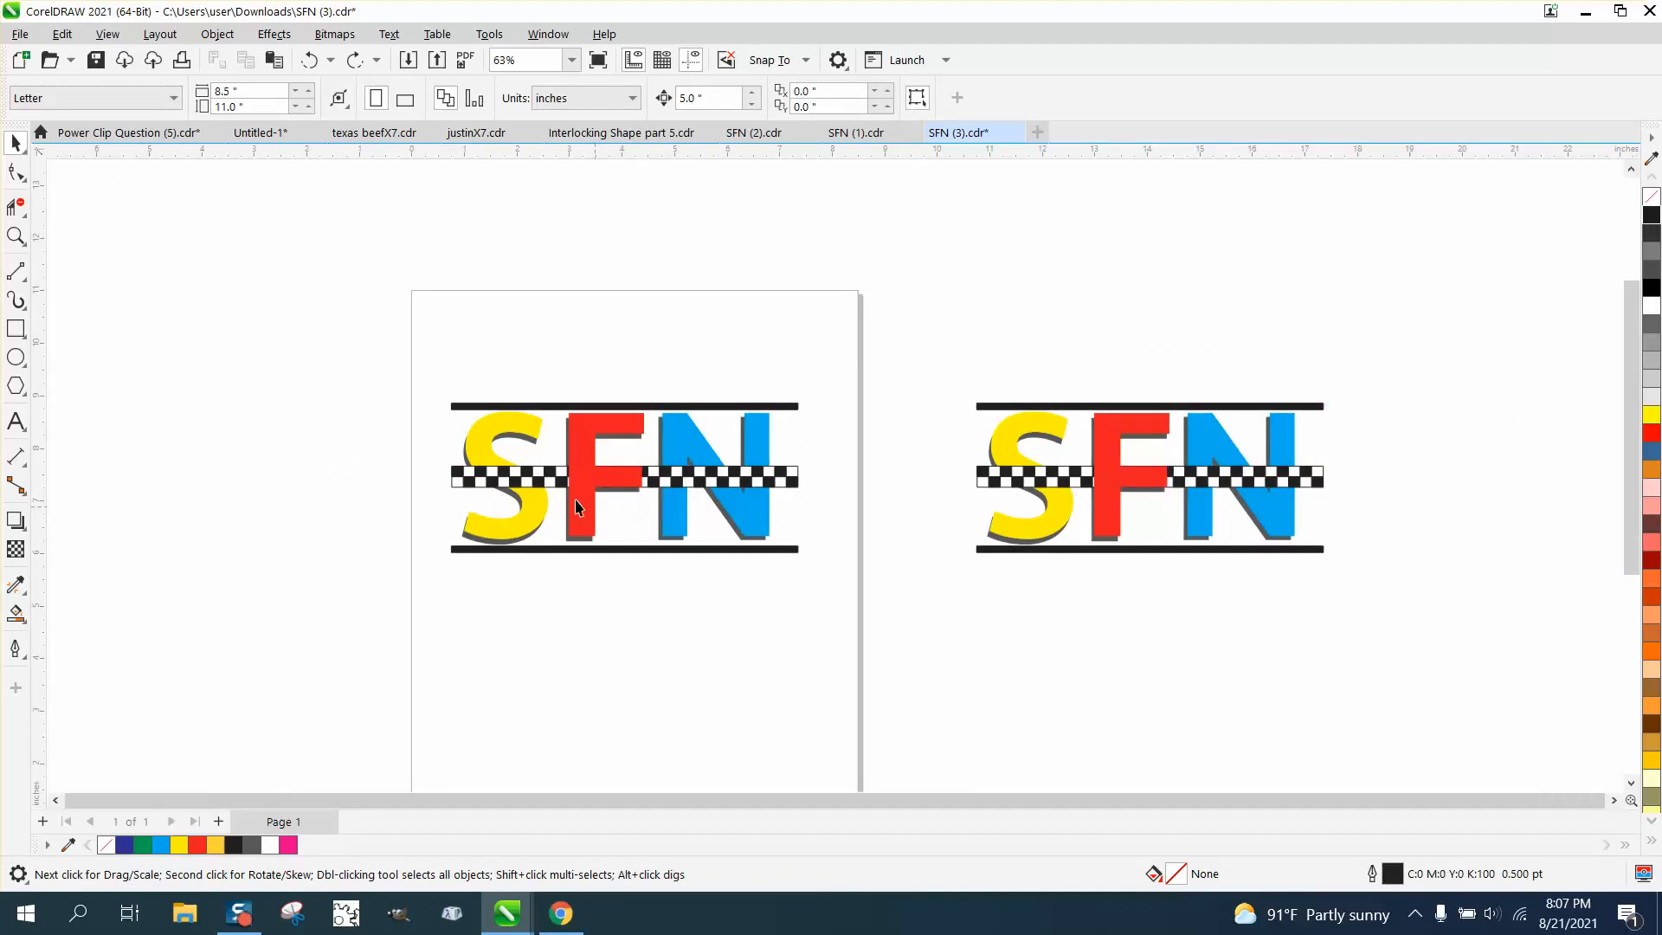
- Move the original design's yellow S bitmap up 5 inches and convert it to a curve with a Clipart outline trace
click(509, 439)
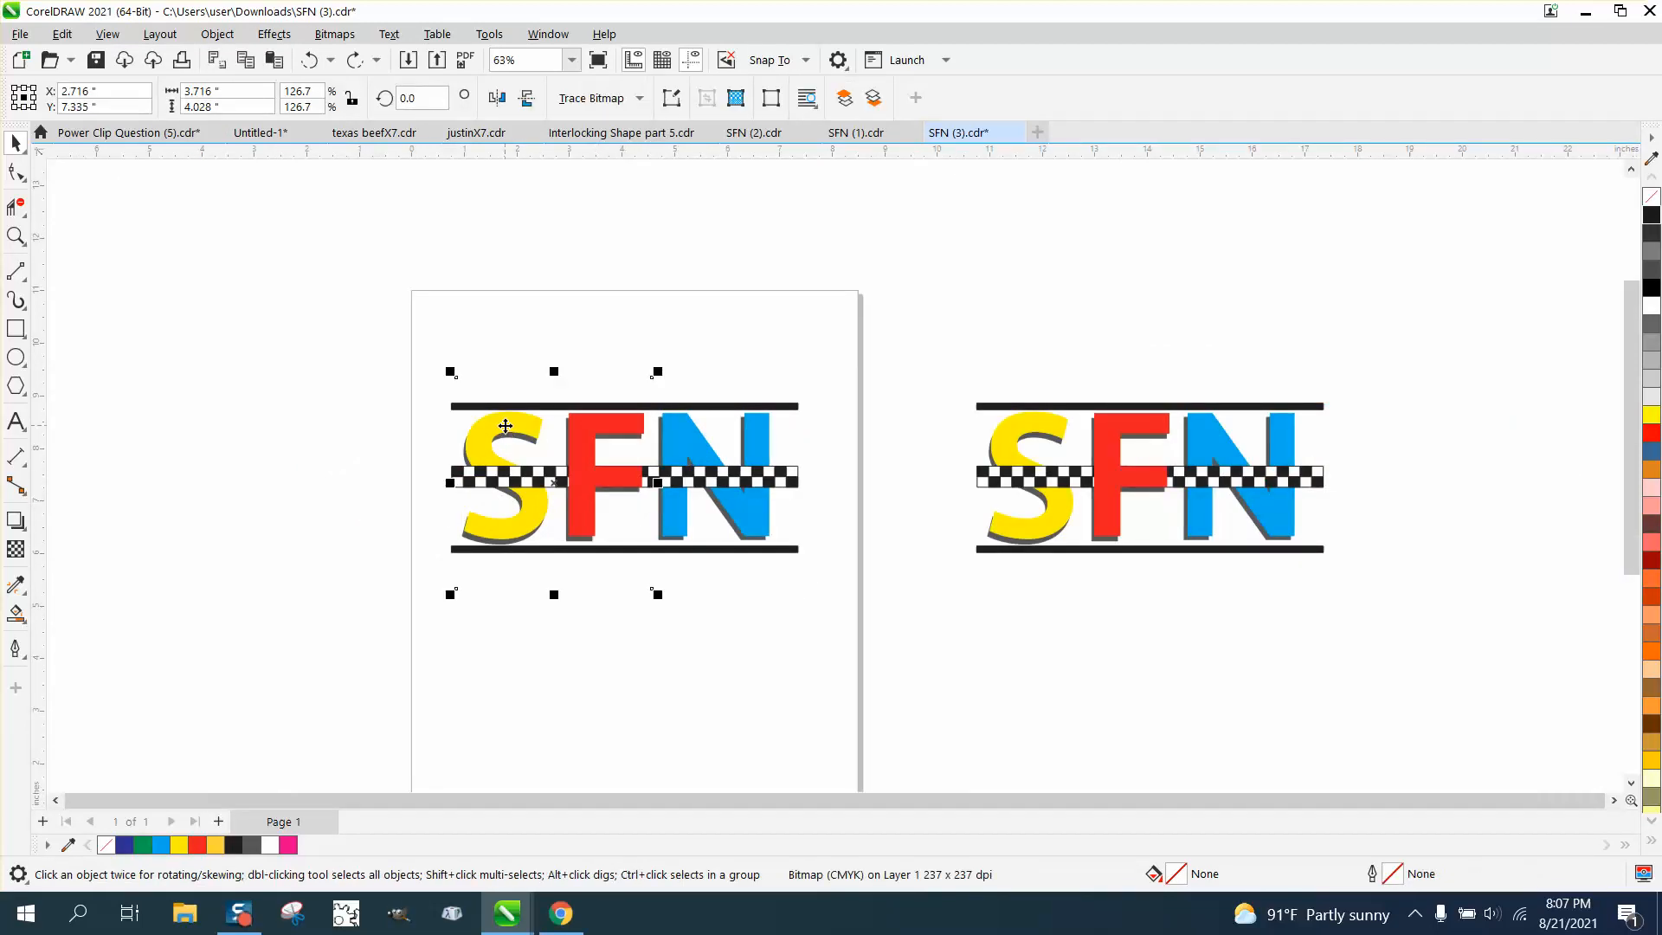
key(Up)
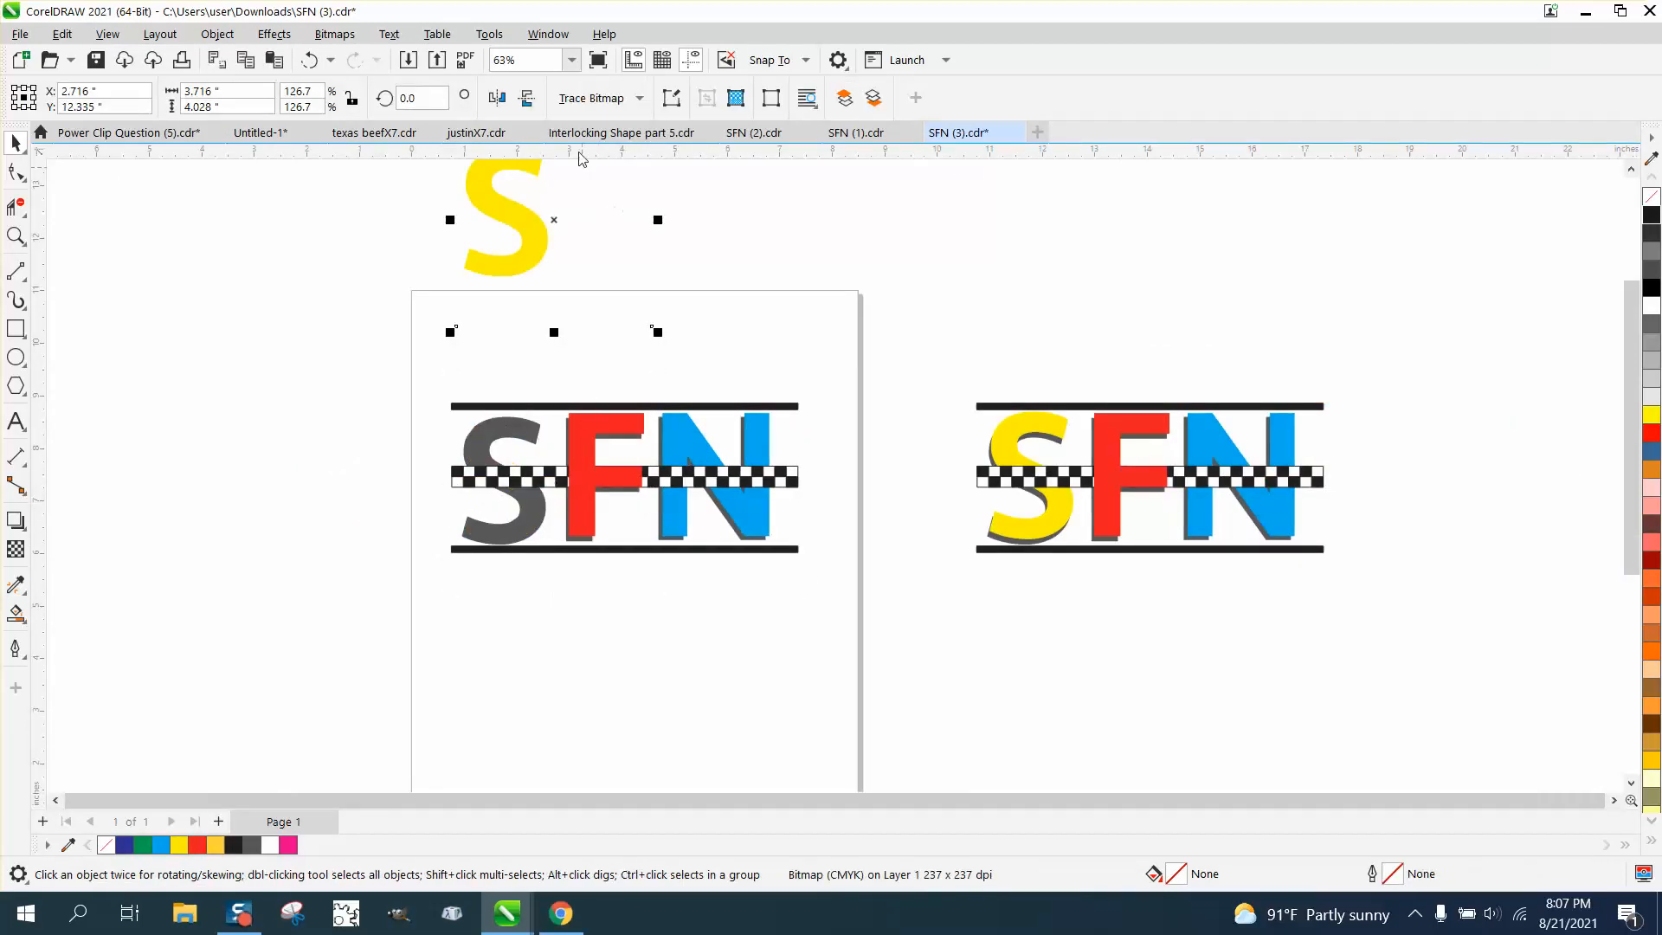
click(334, 35)
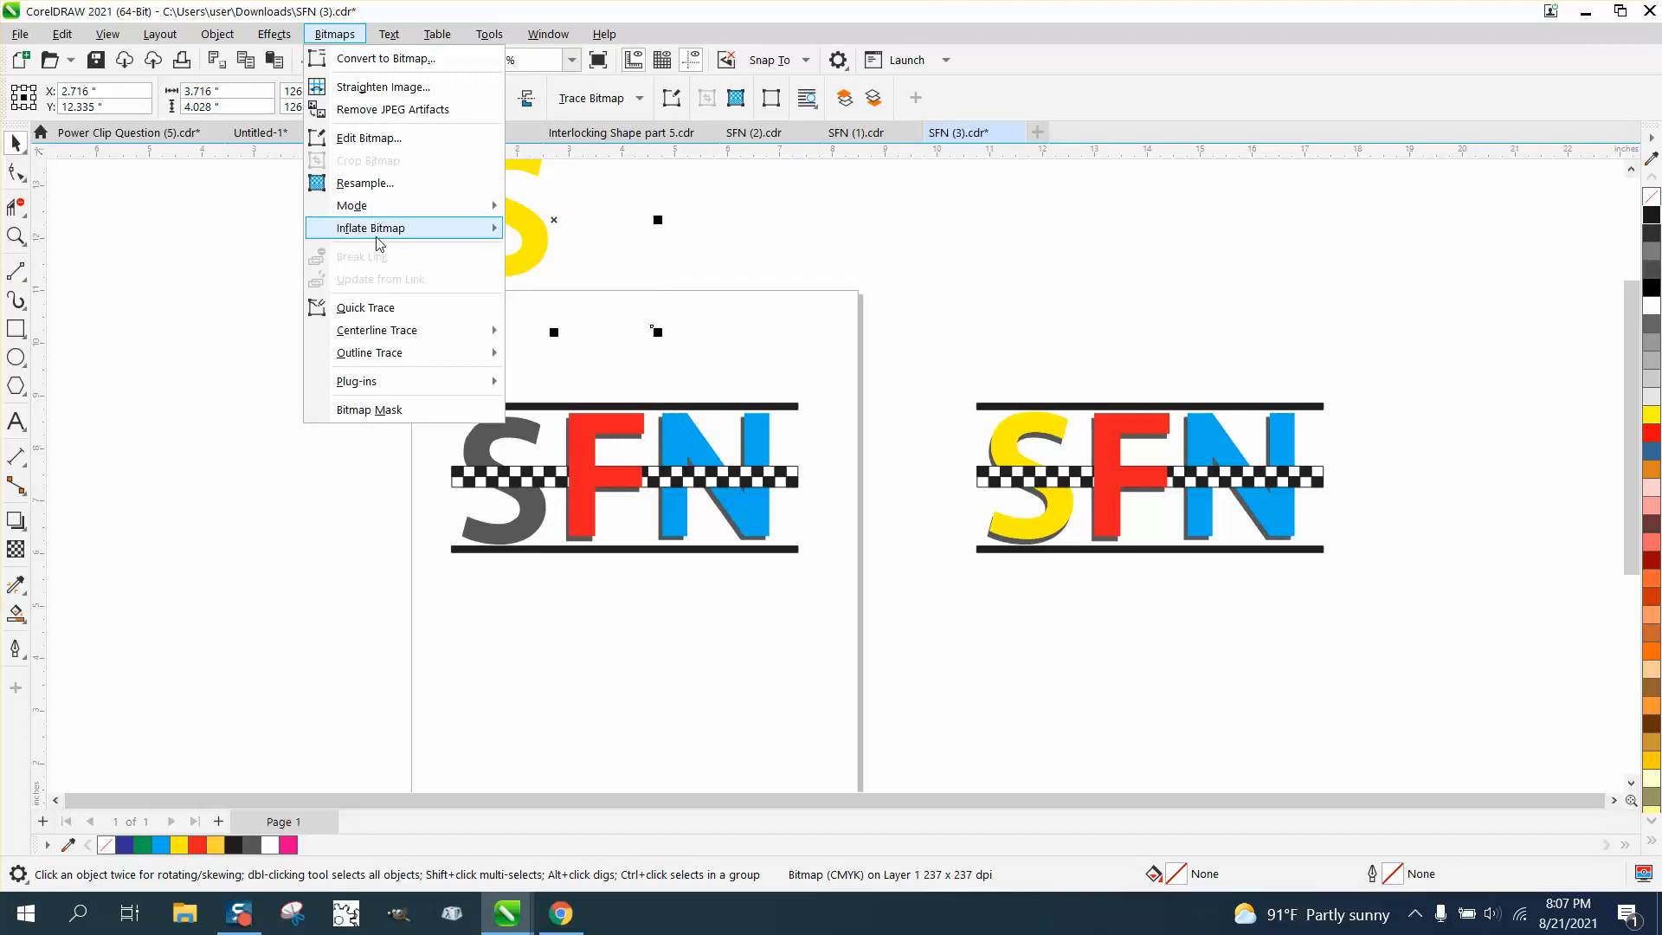
mouse_move(372, 351)
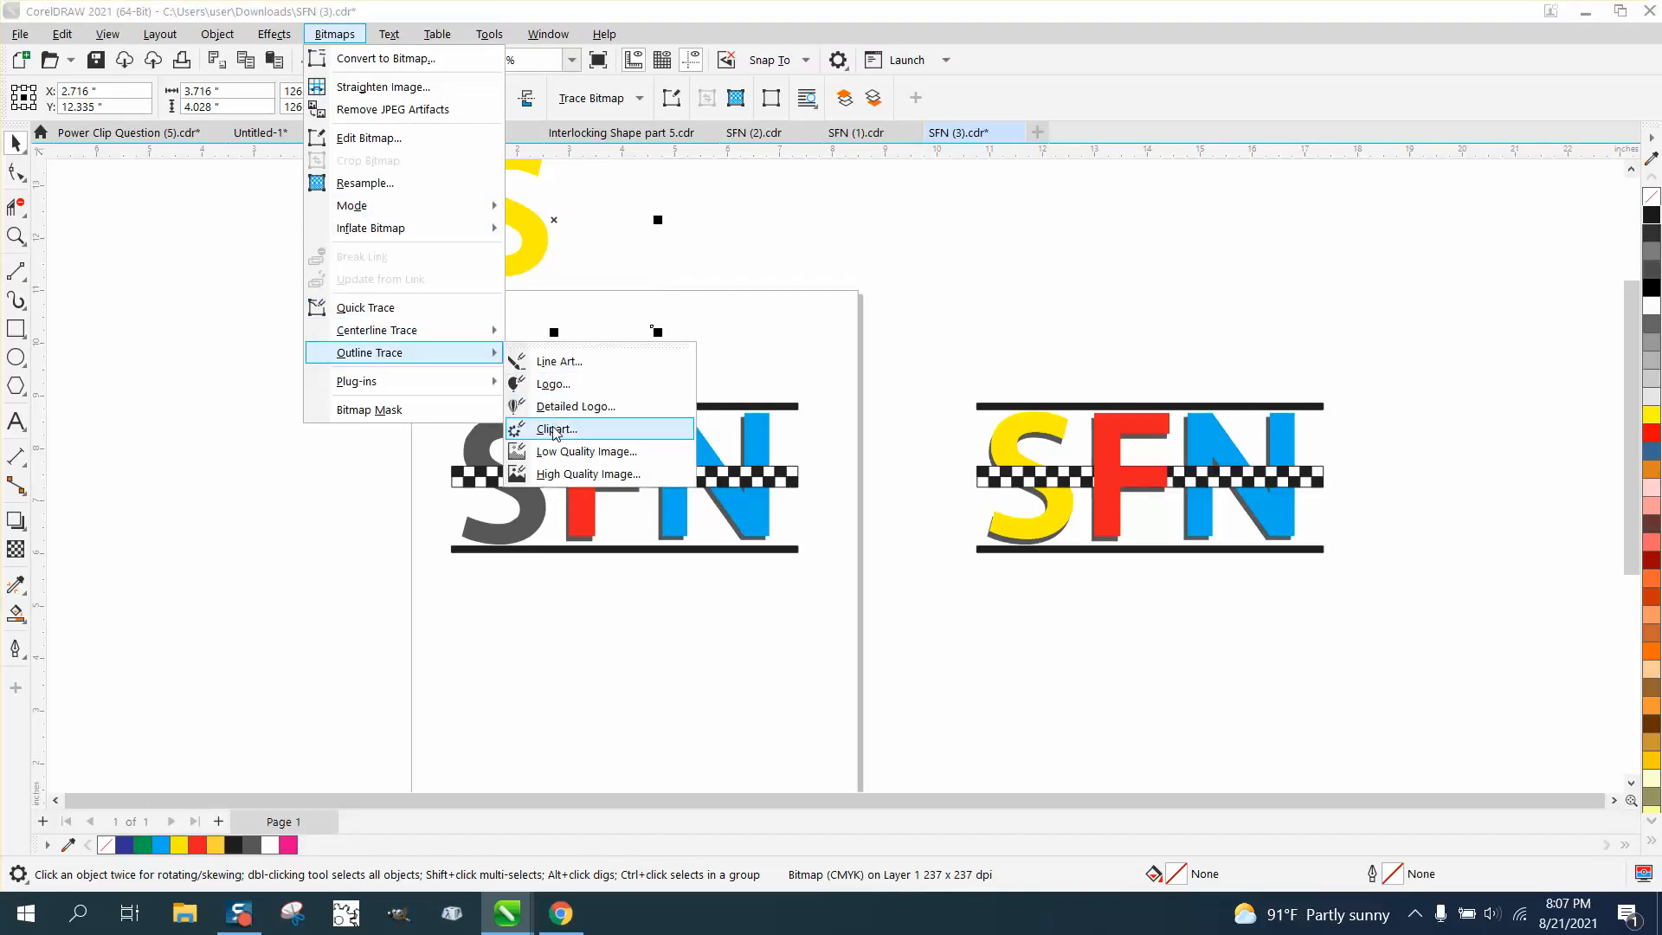
click(628, 223)
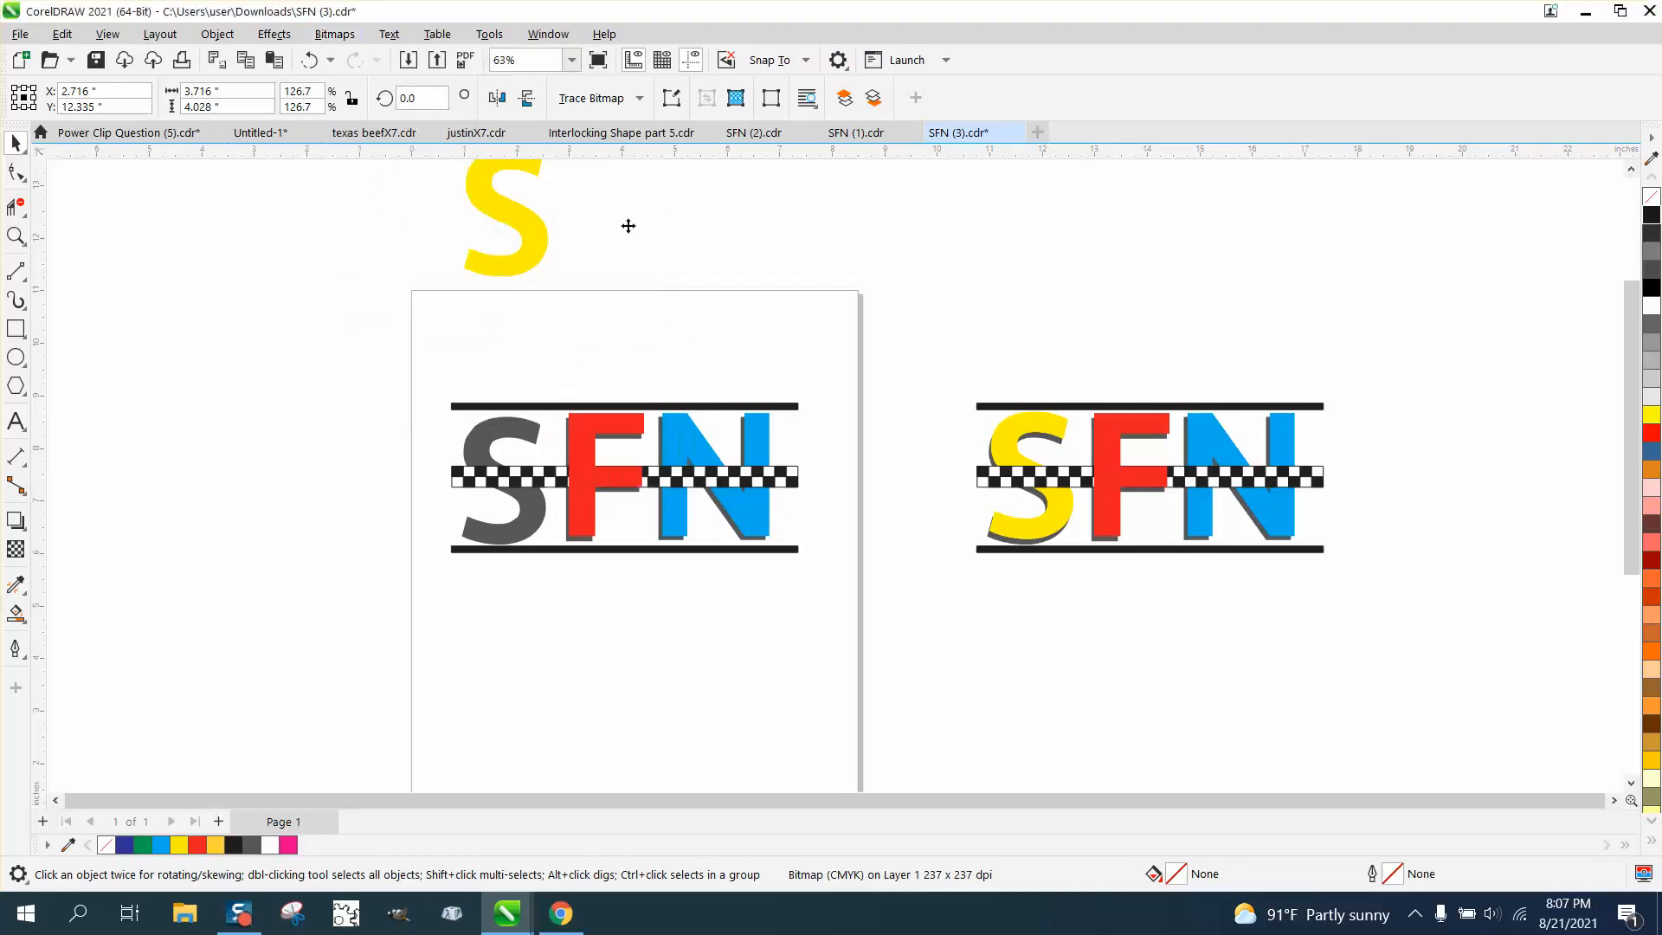
click(639, 99)
mouse_move(648, 177)
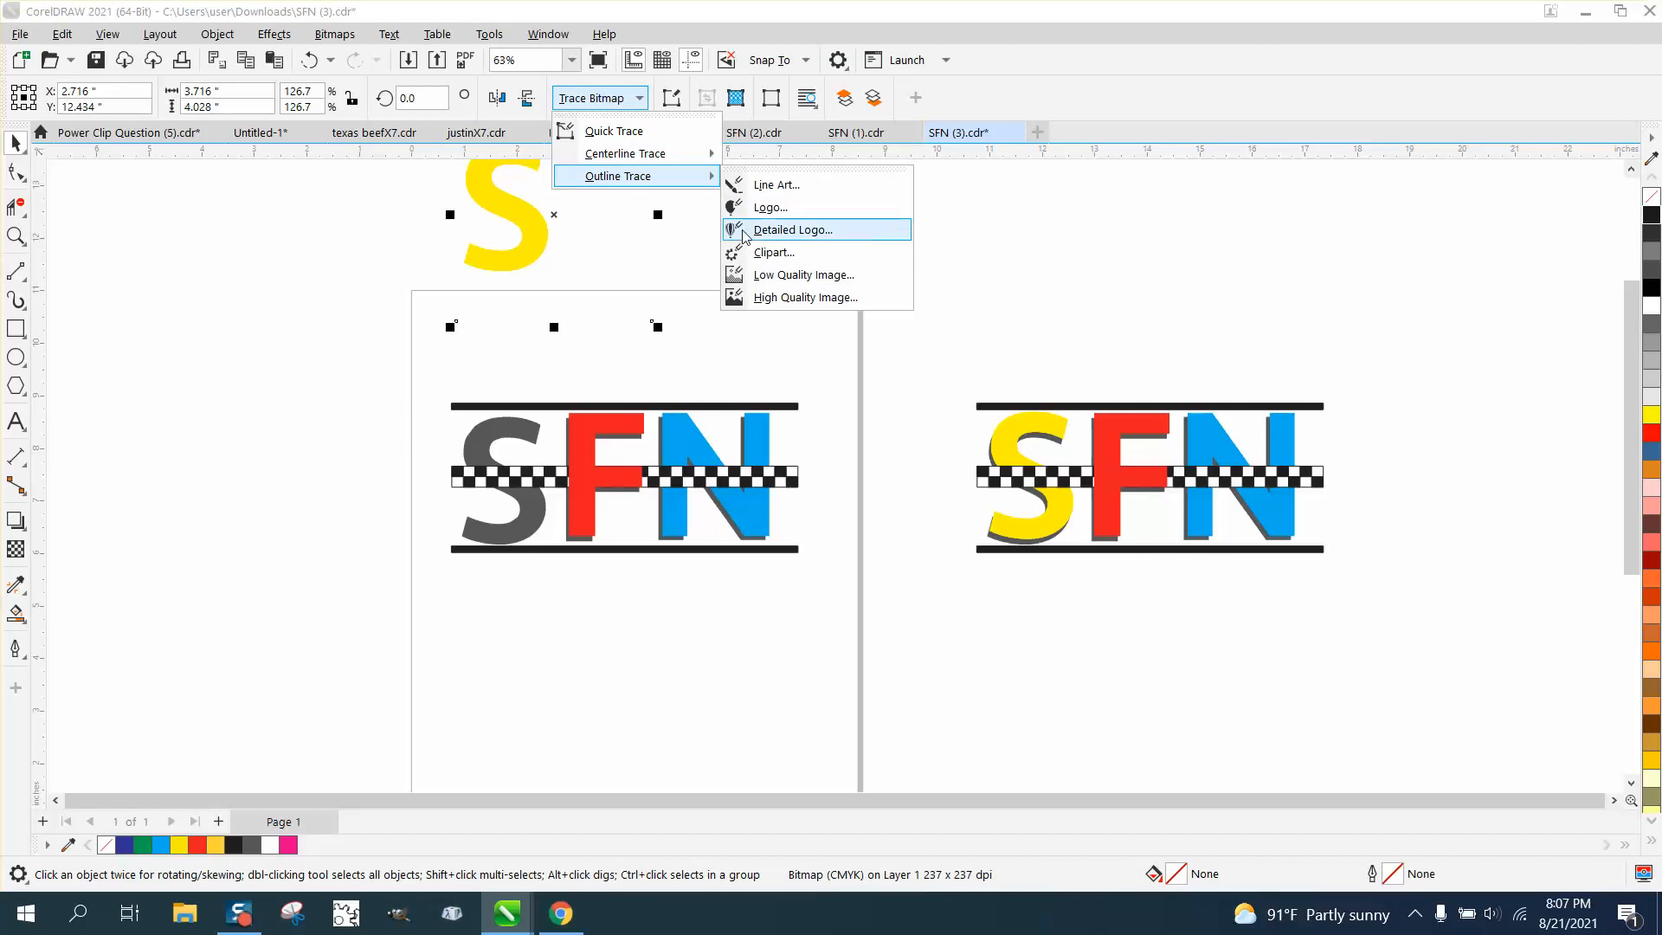
click(752, 252)
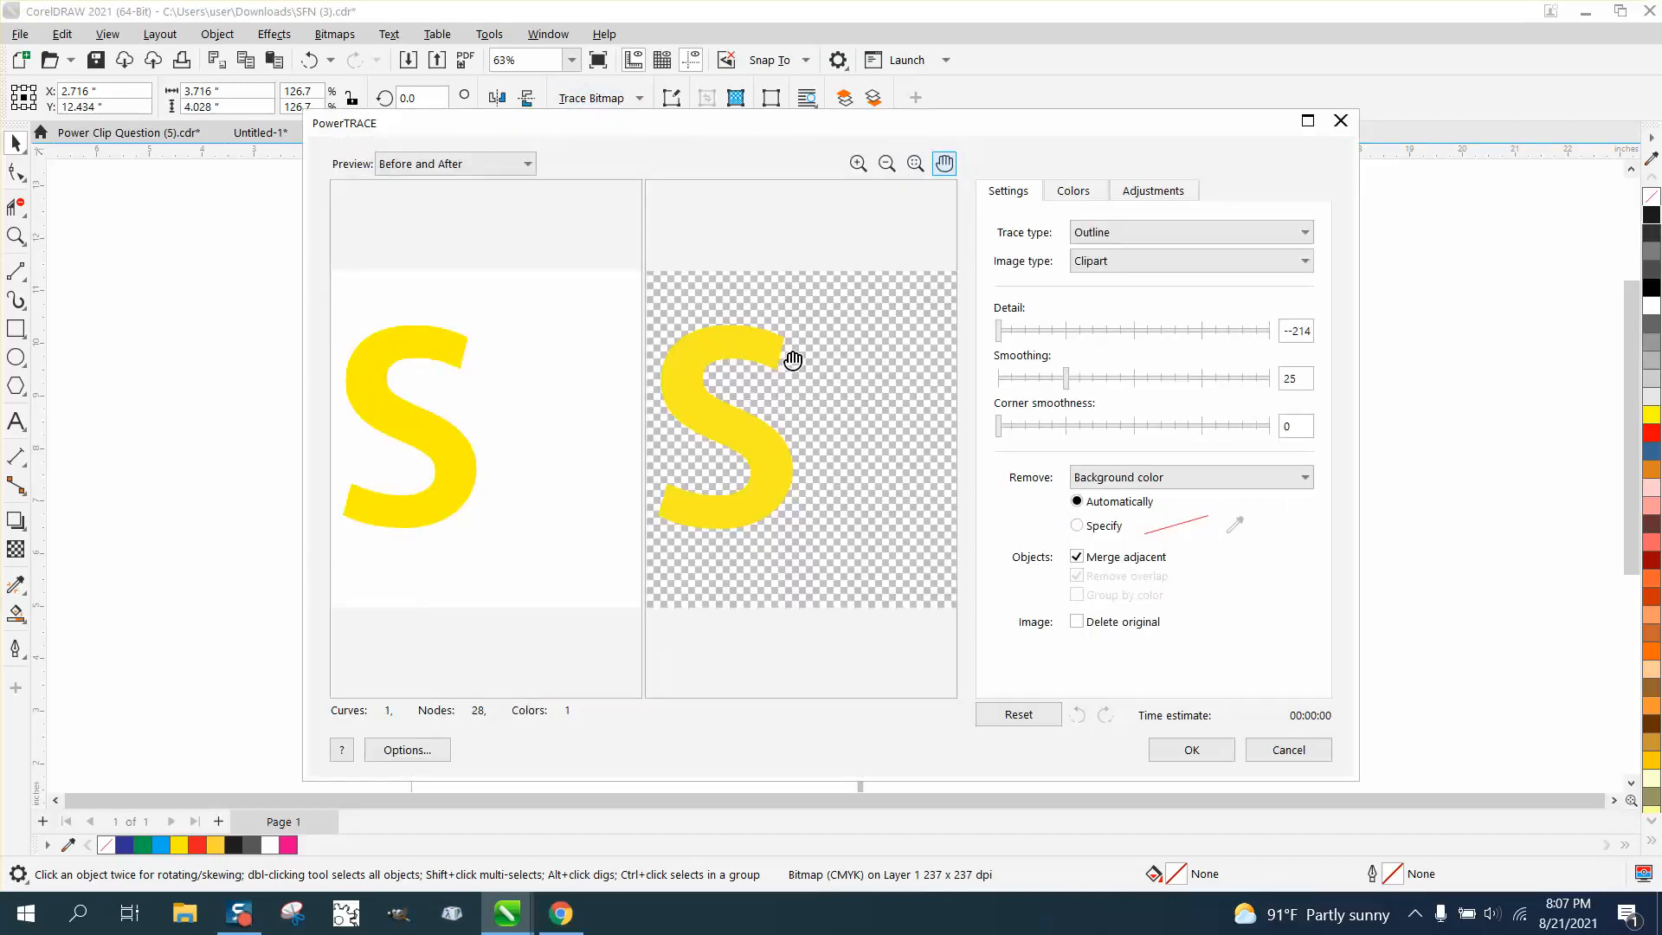
click(1216, 760)
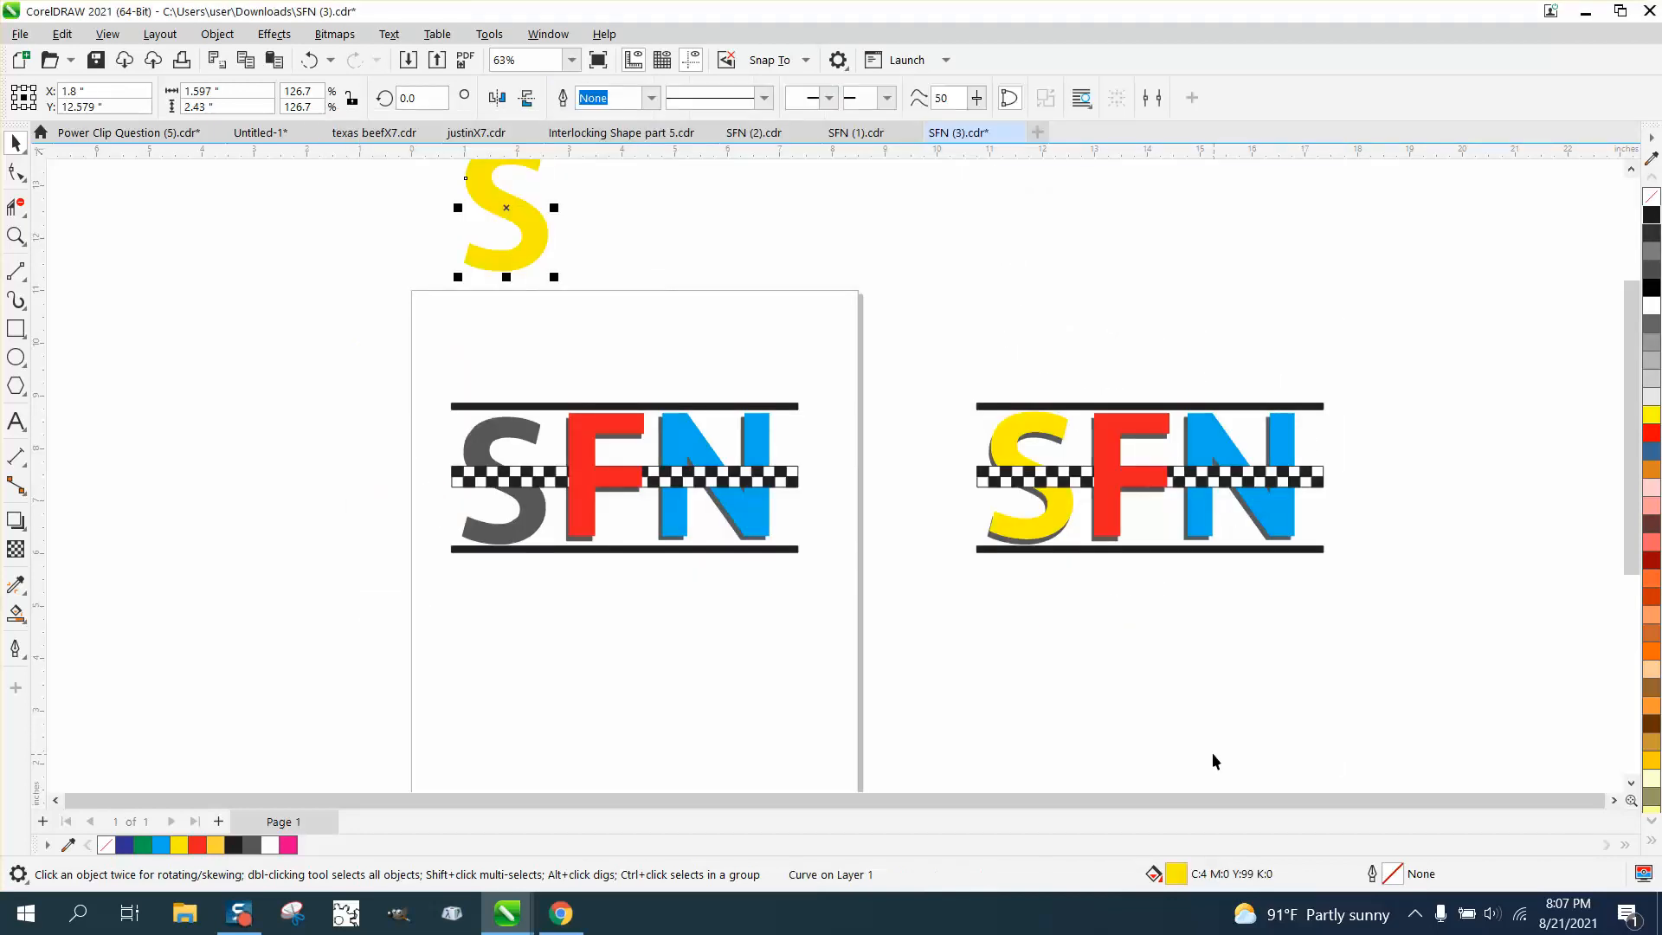
- Move the traced yellow S 10 inches to the right, above the copied design, and delete the leftover S bitmap
key(ctrl+d)
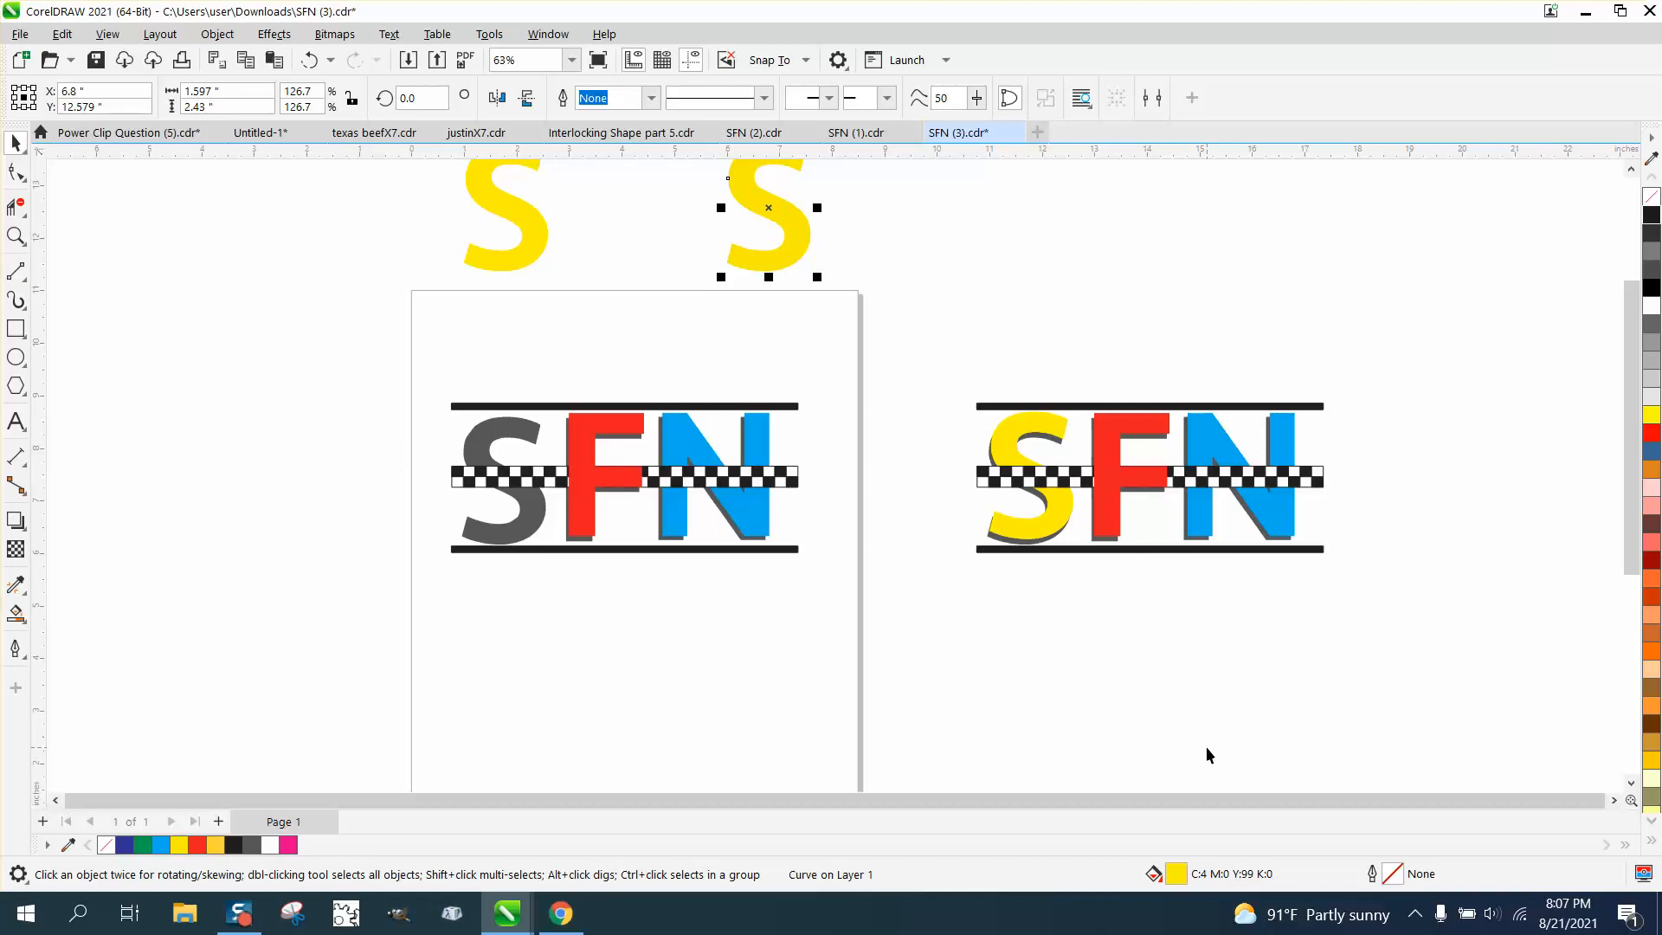
key(Right)
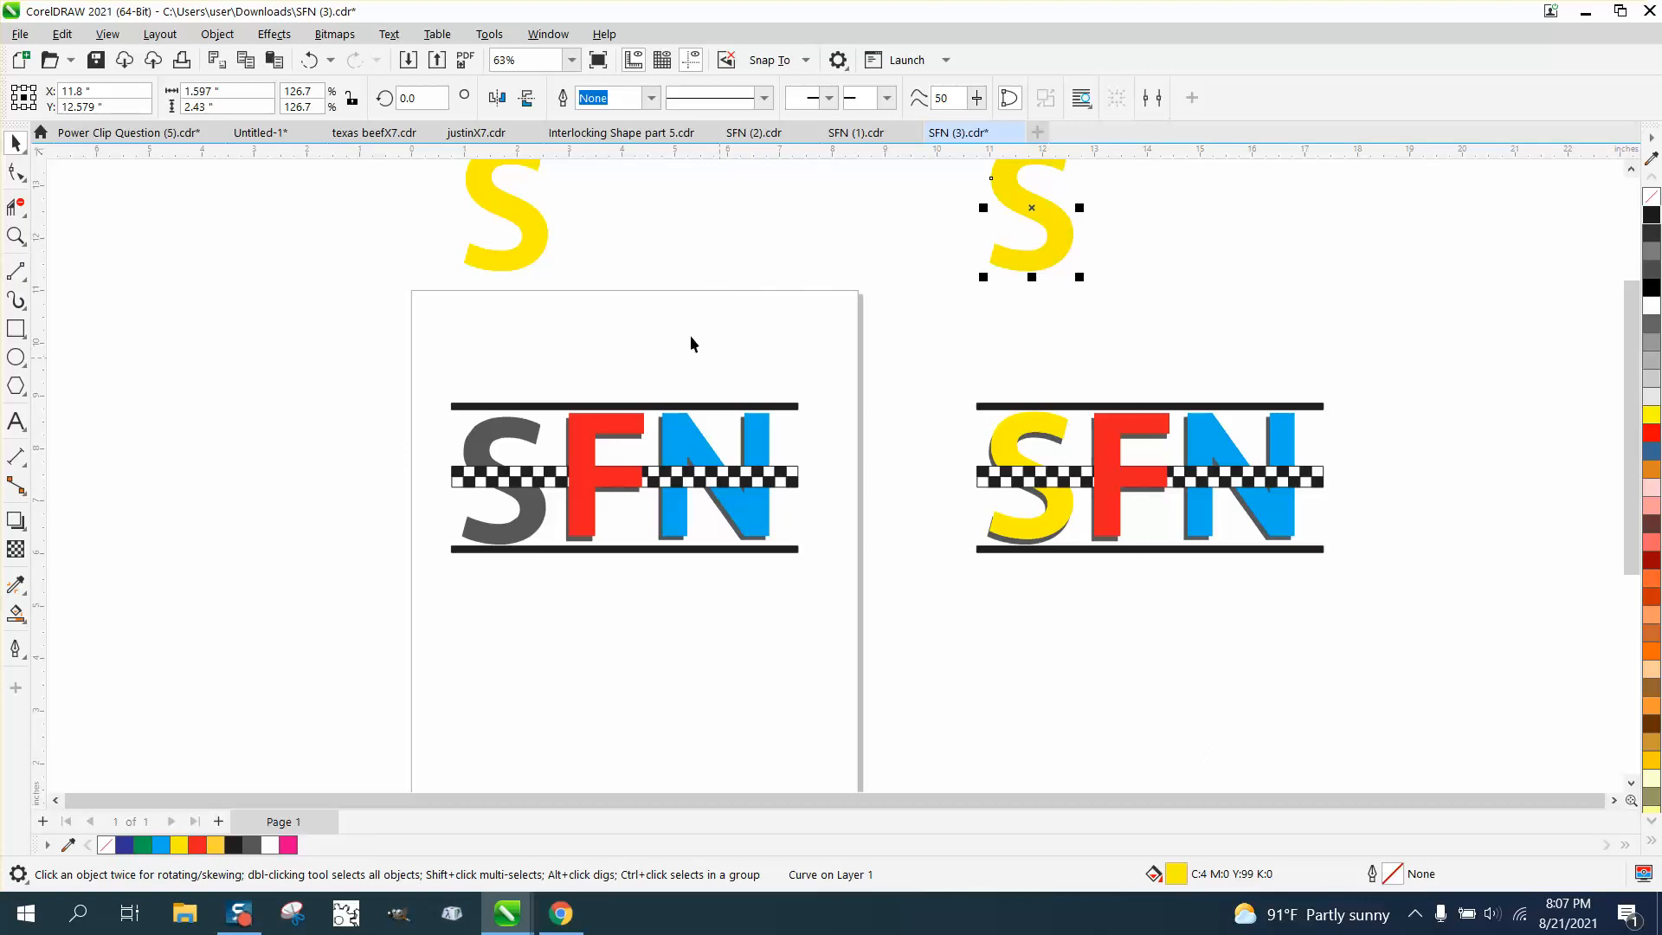
click(538, 246)
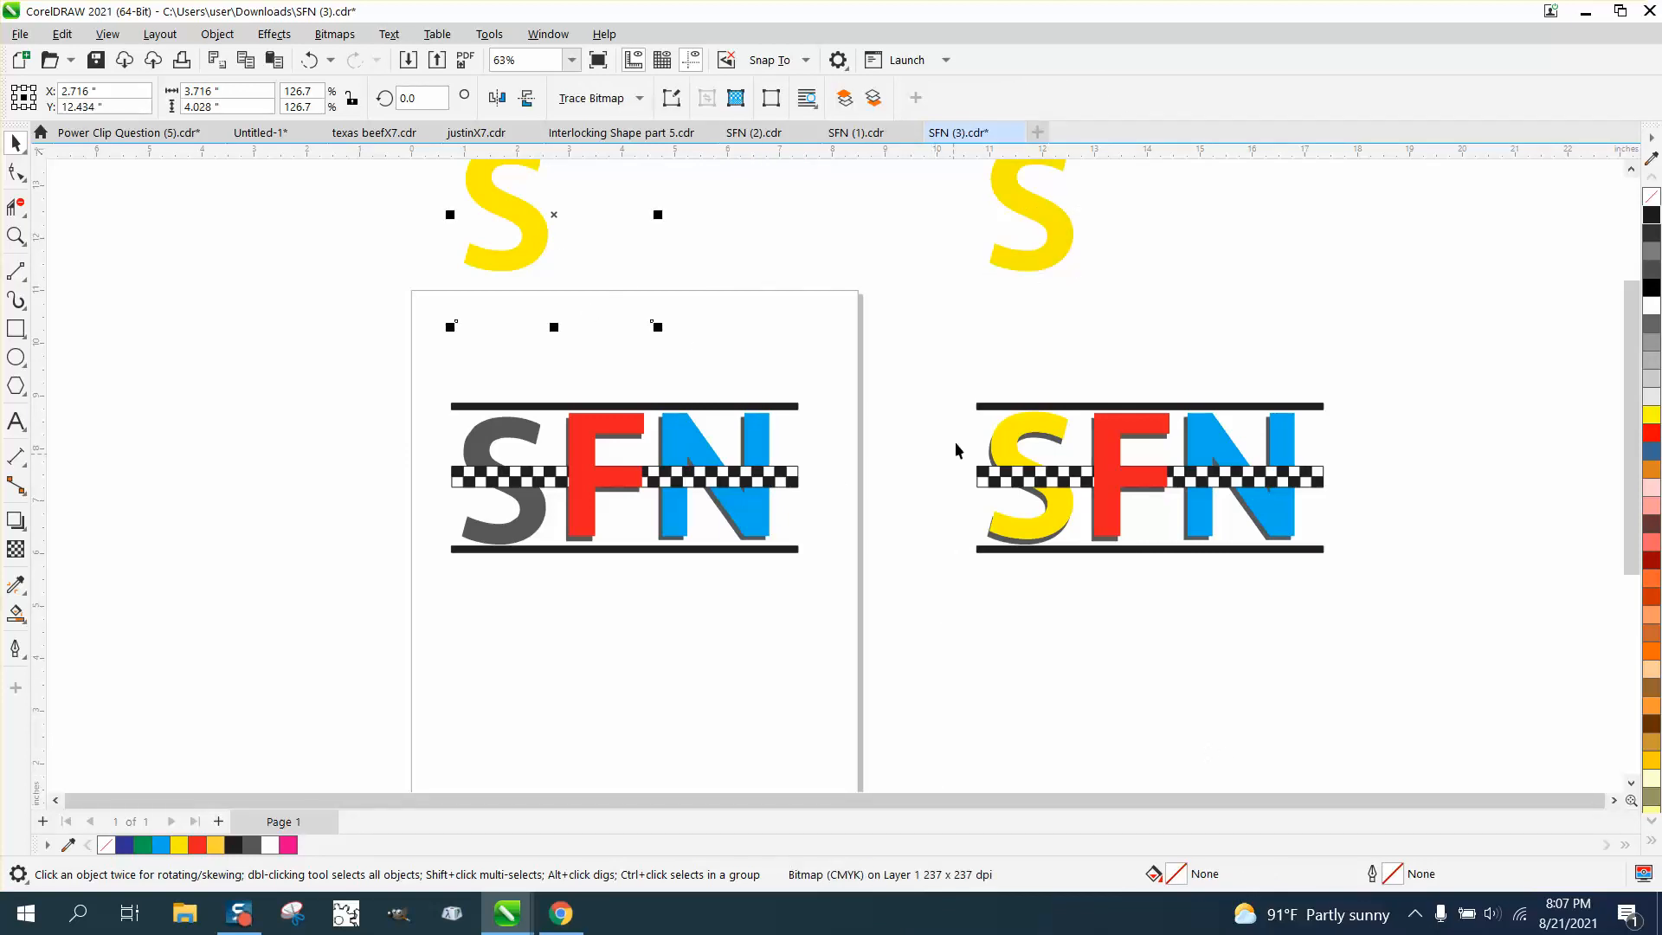
click(1033, 267)
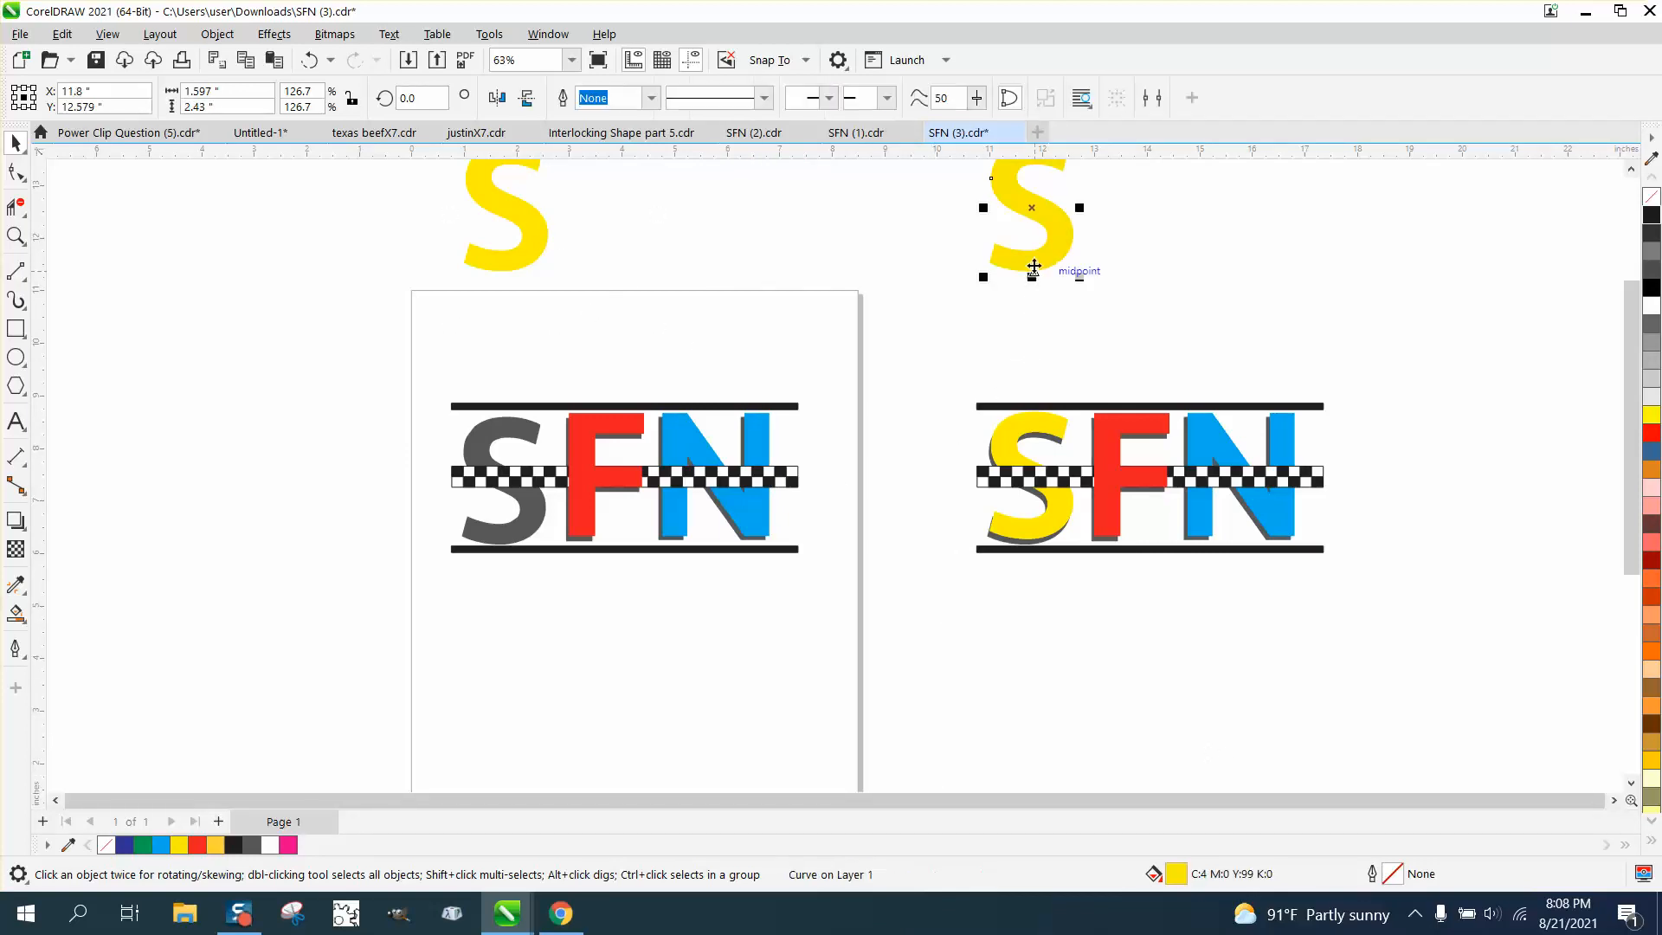
click(524, 245)
key(Delete)
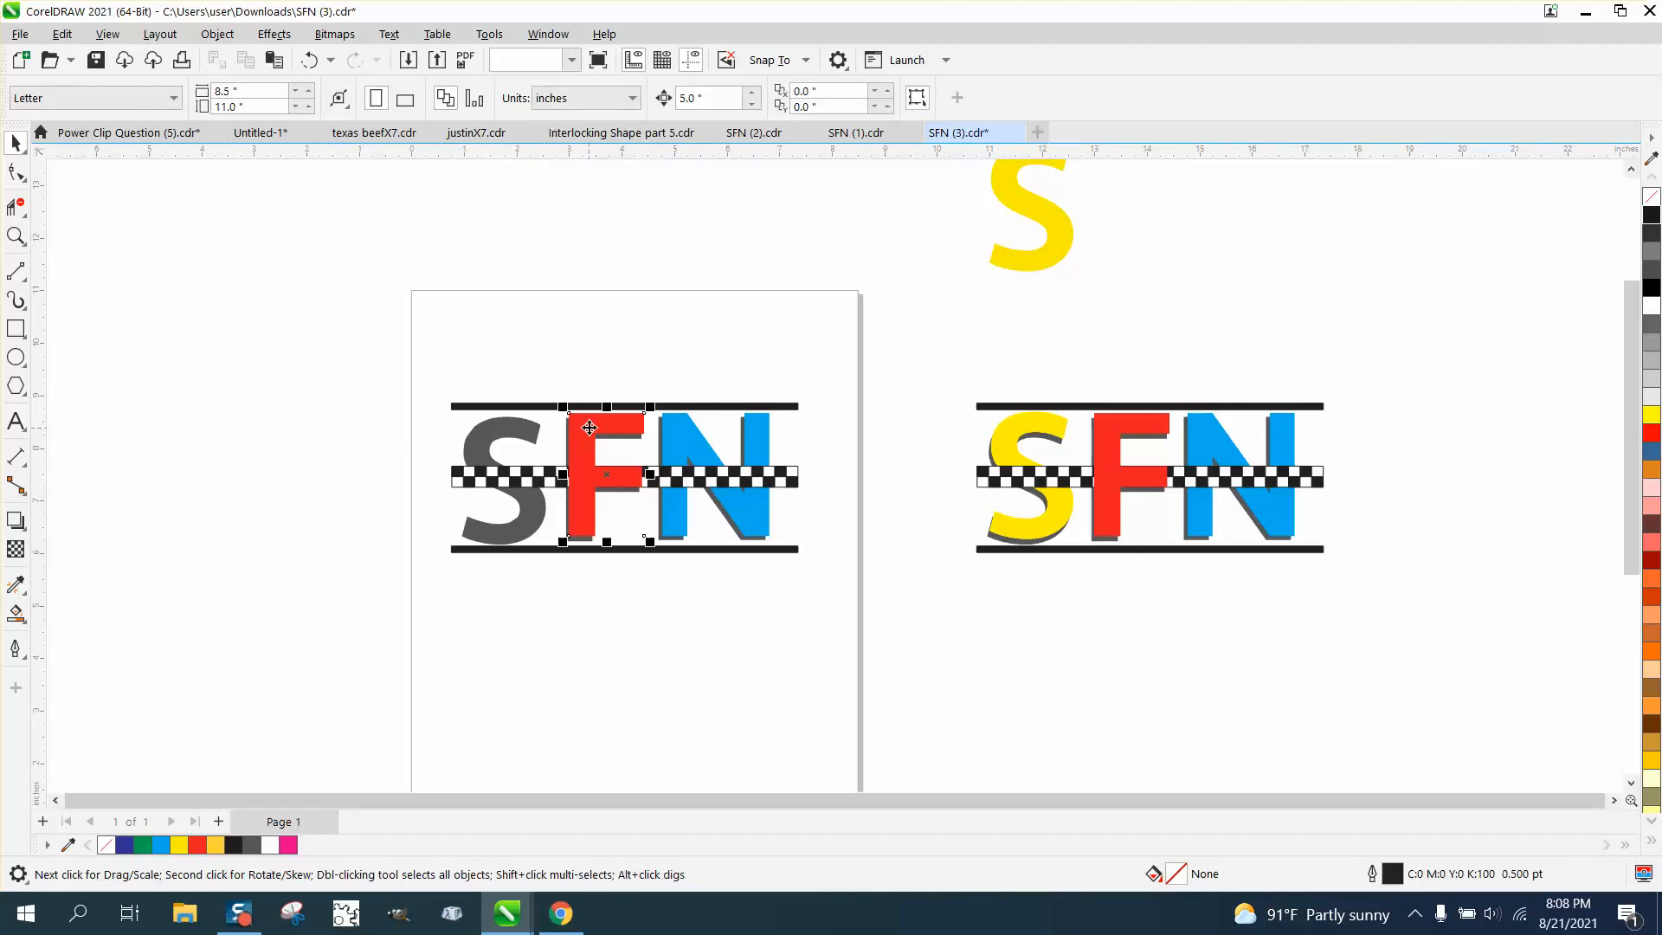
- Move the original design's red F bitmap up 5 inches and convert it with a Clipart outline trace, with Remove set to None
click(589, 428)
key(Up)
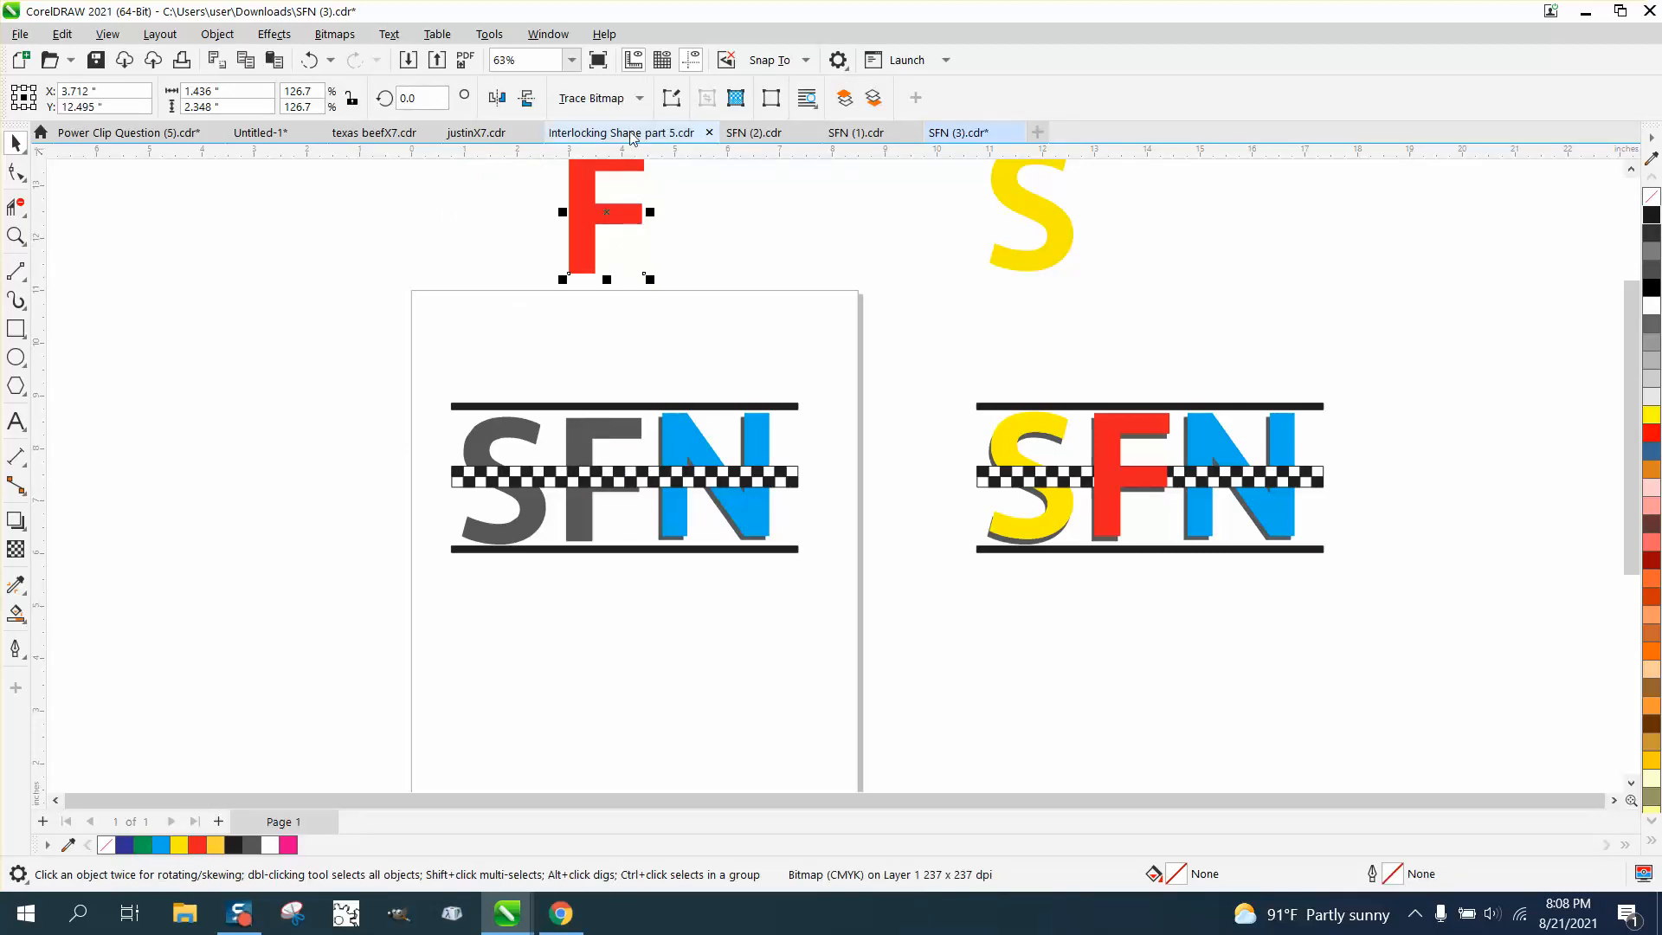
click(593, 98)
mouse_move(641, 176)
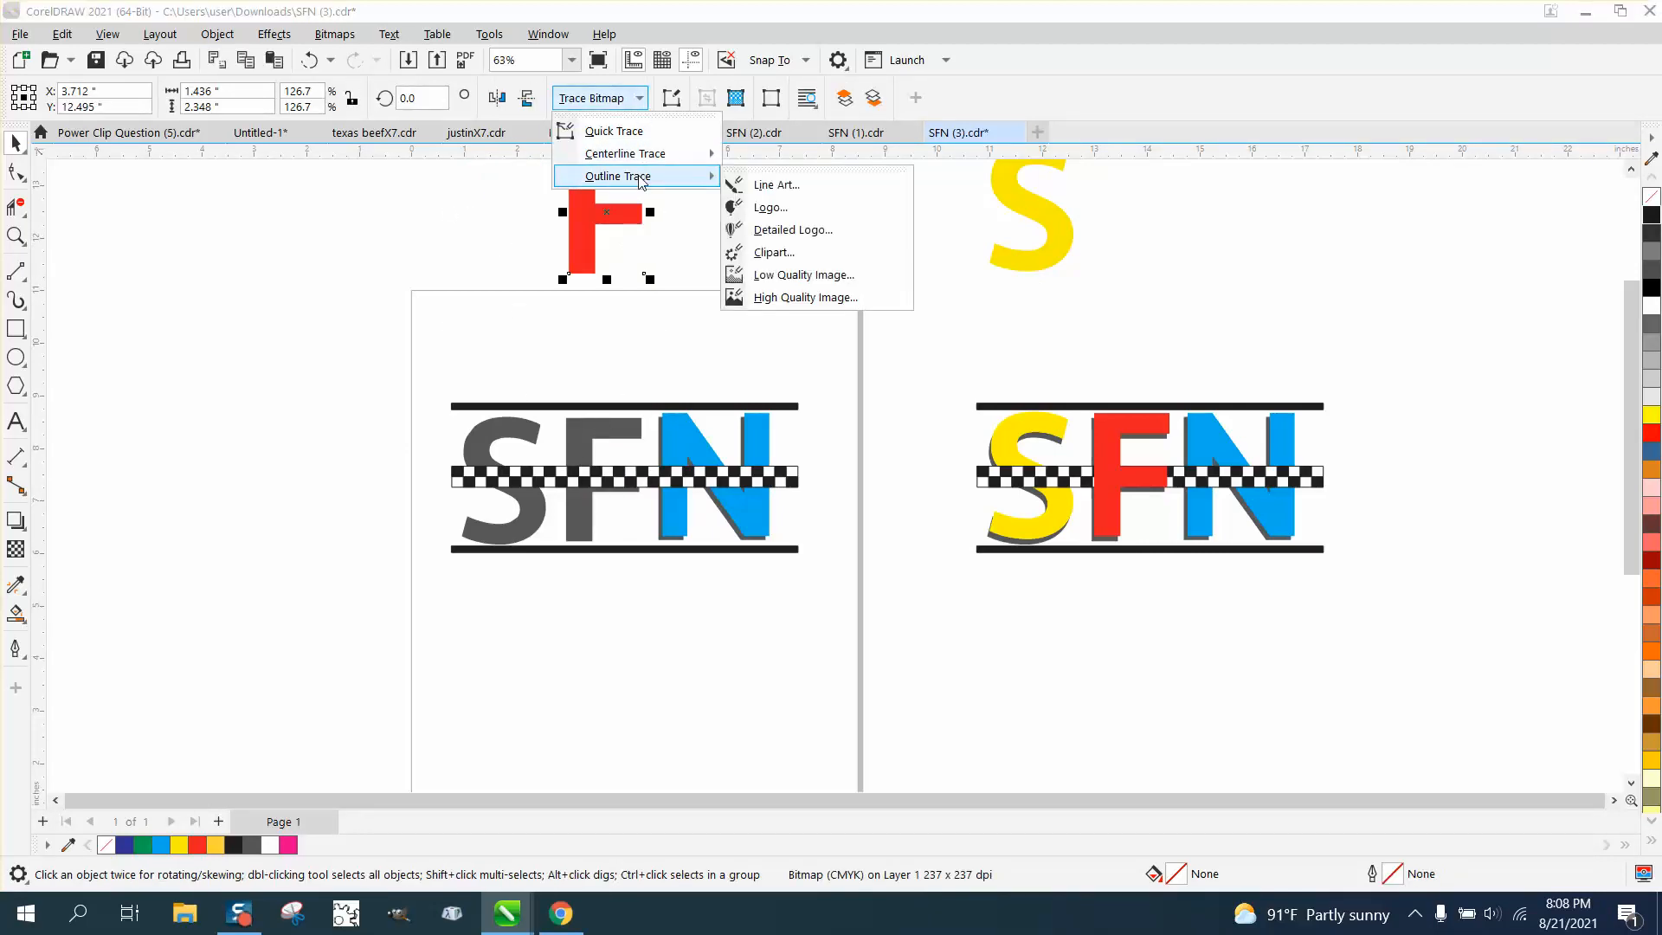
click(774, 251)
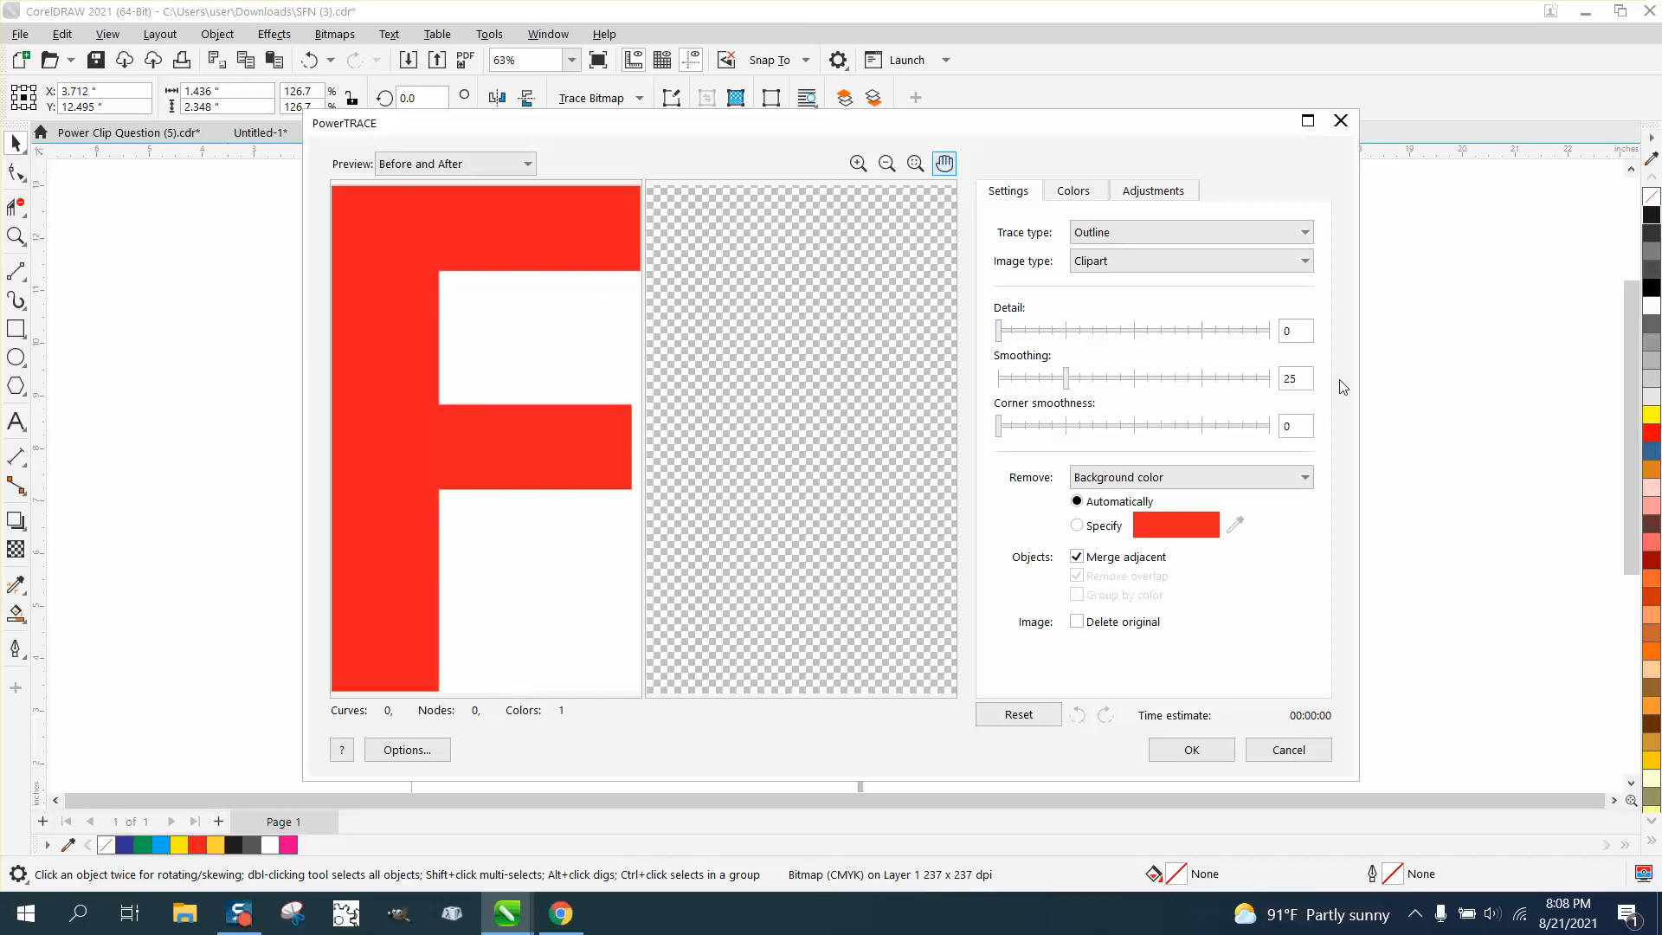
click(1101, 477)
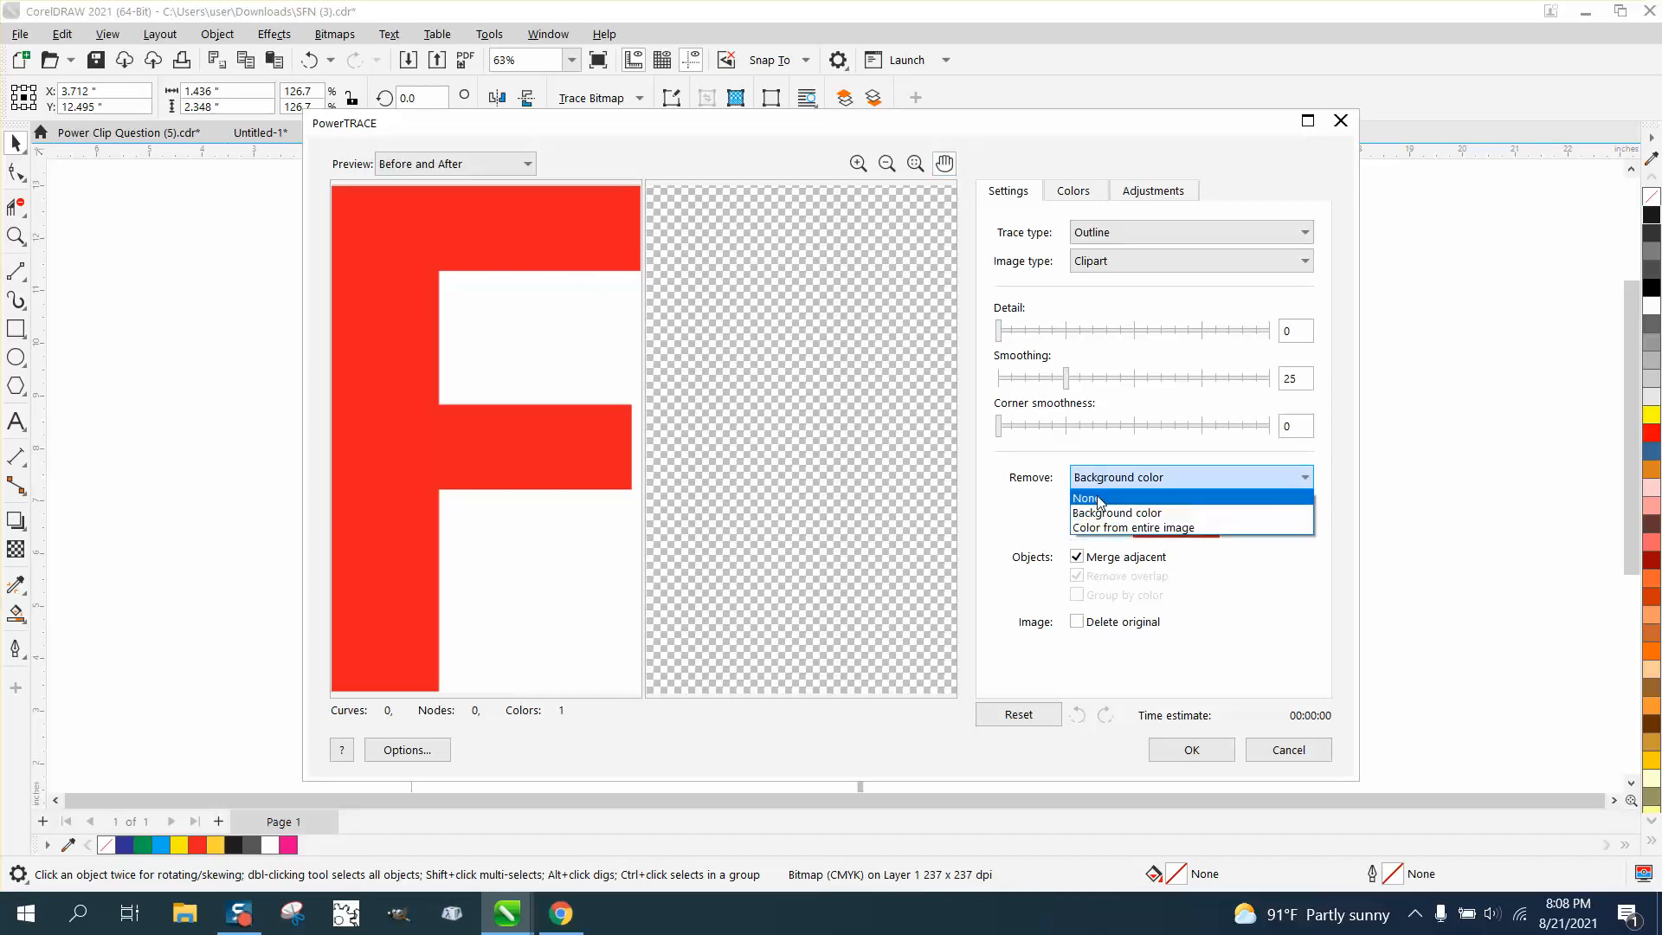
click(1096, 497)
click(1182, 749)
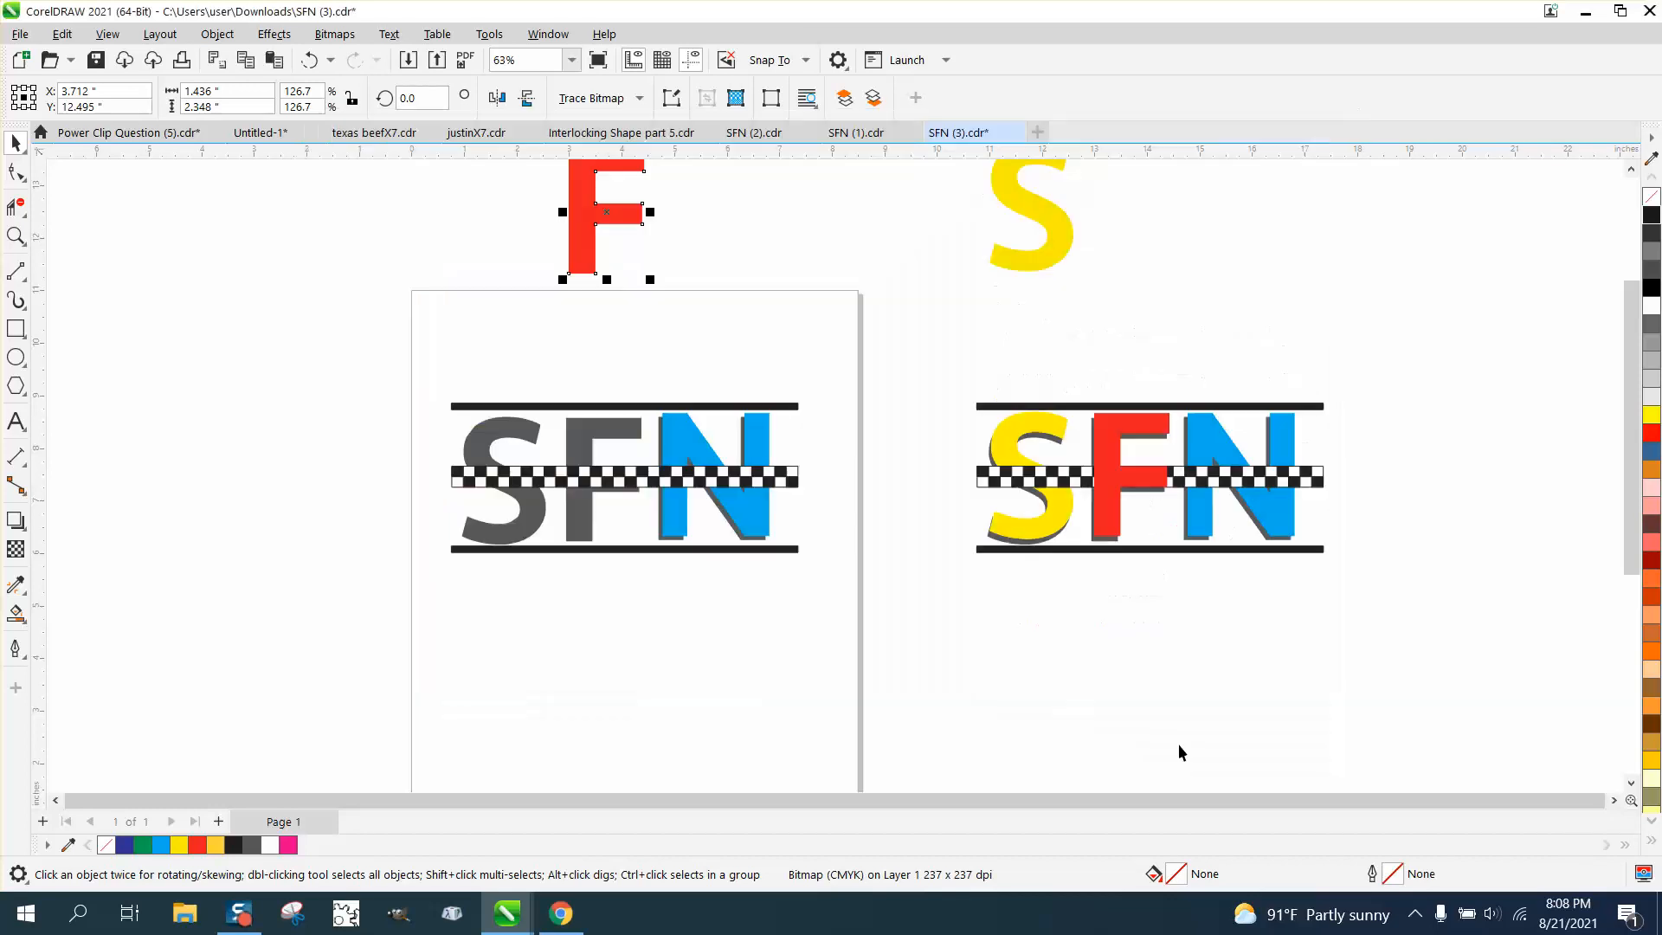
- Move the traced red F 10 inches to the right, beside the traced S, and delete the leftover F bitmap
key(Right)
key(Right)
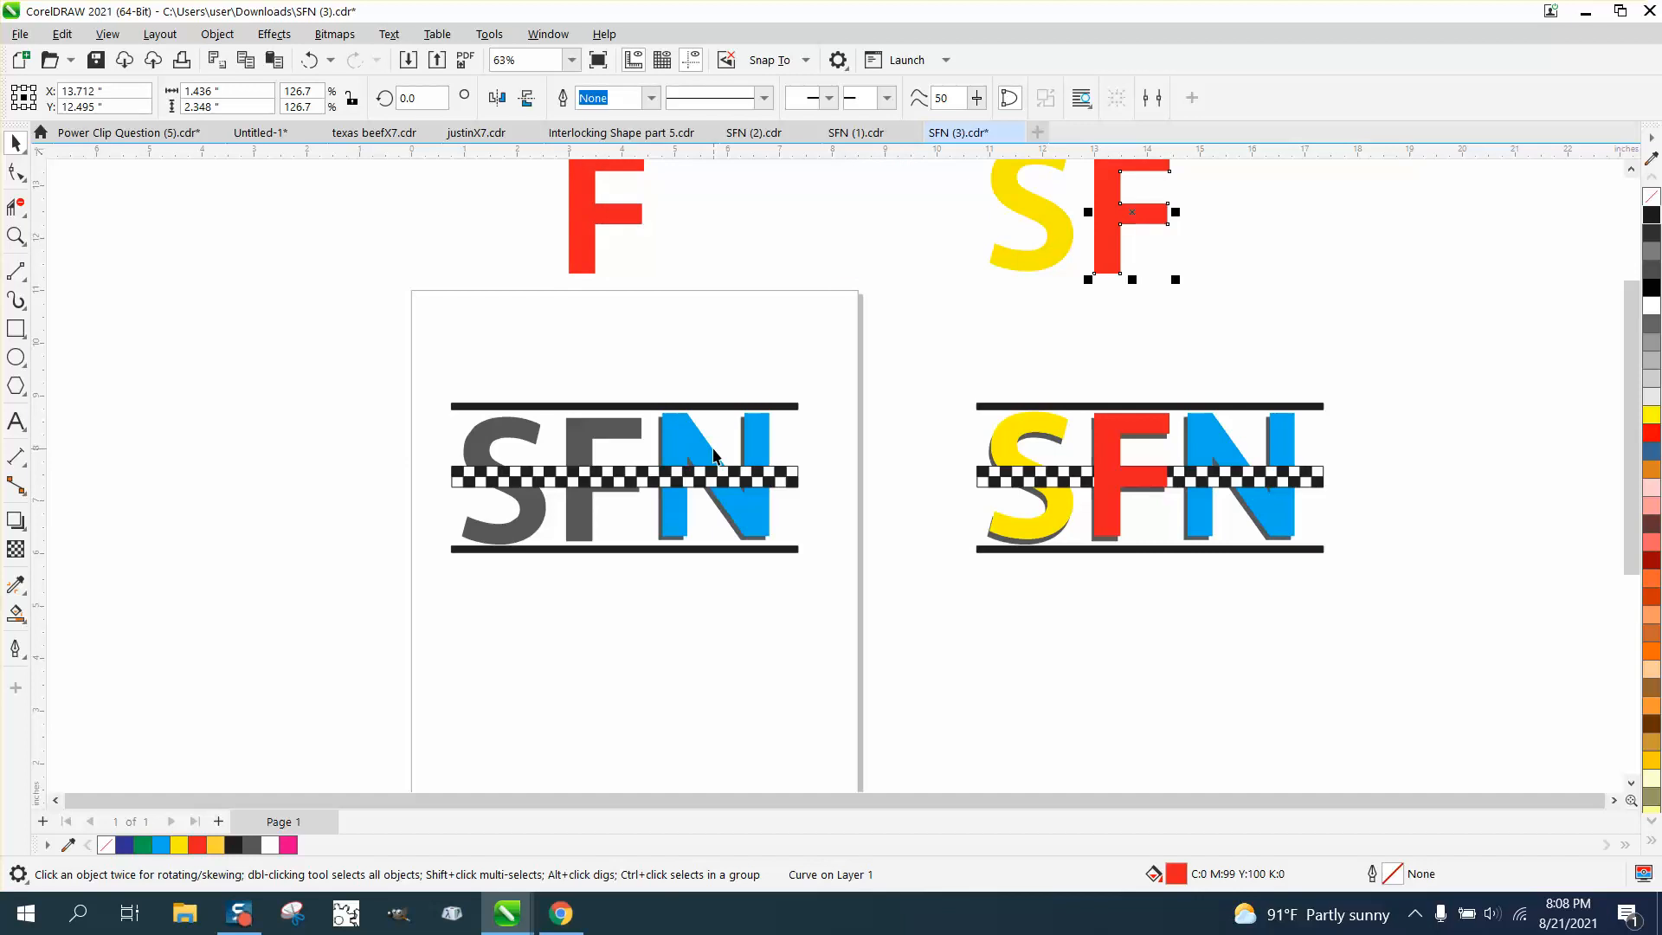
click(630, 213)
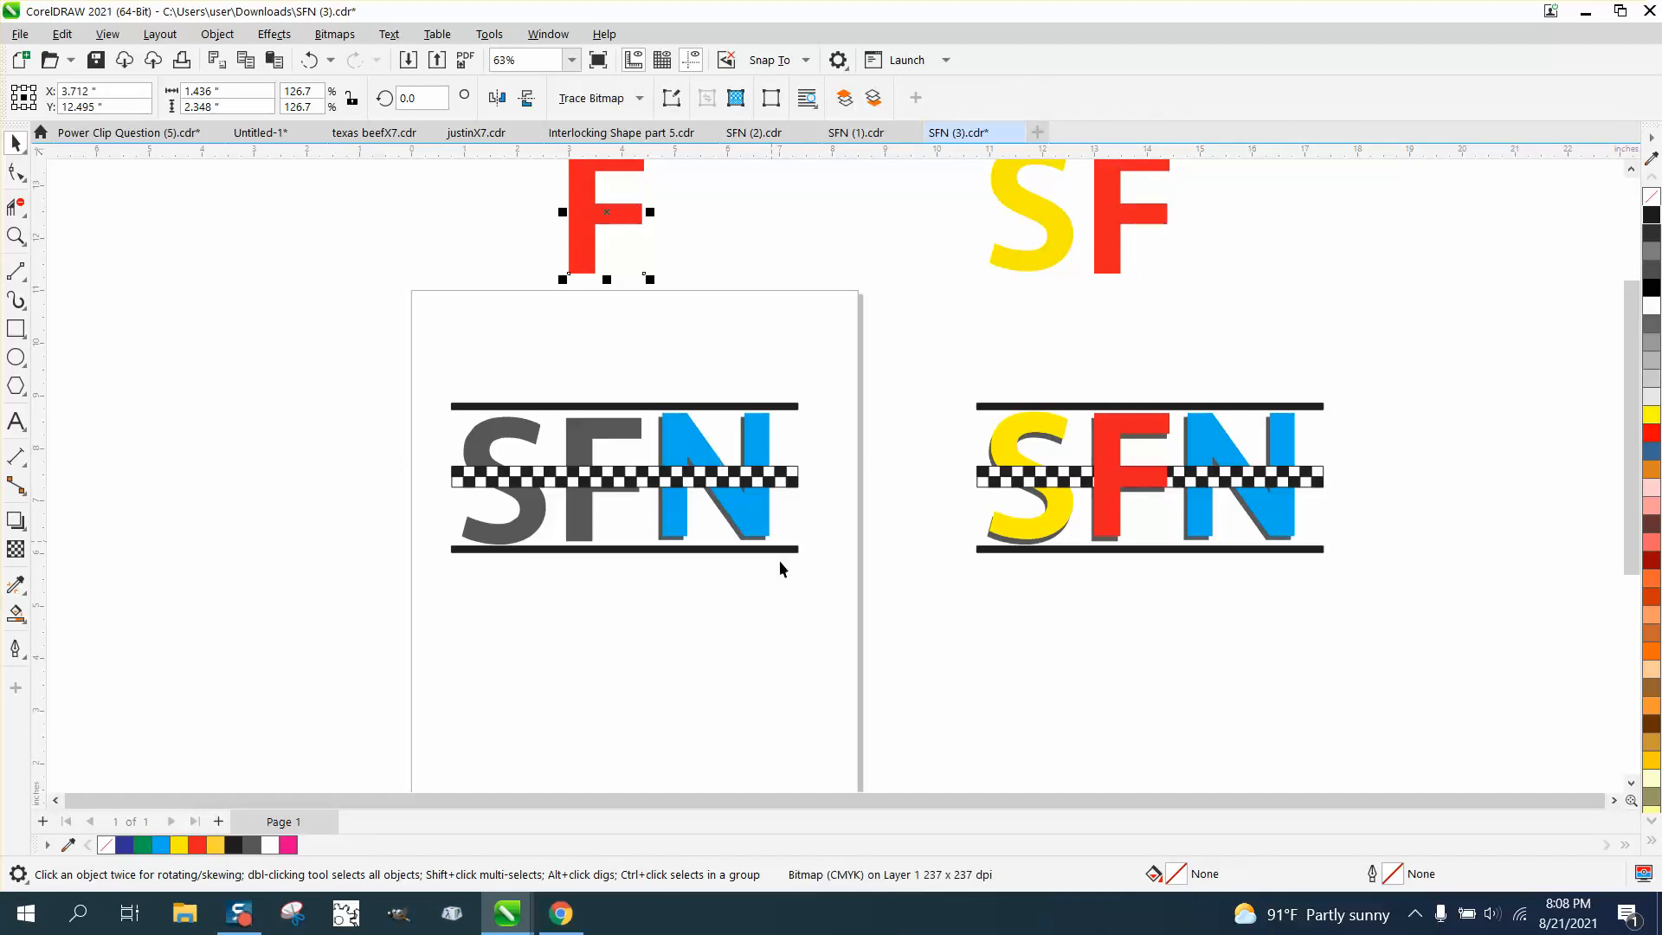
key(Delete)
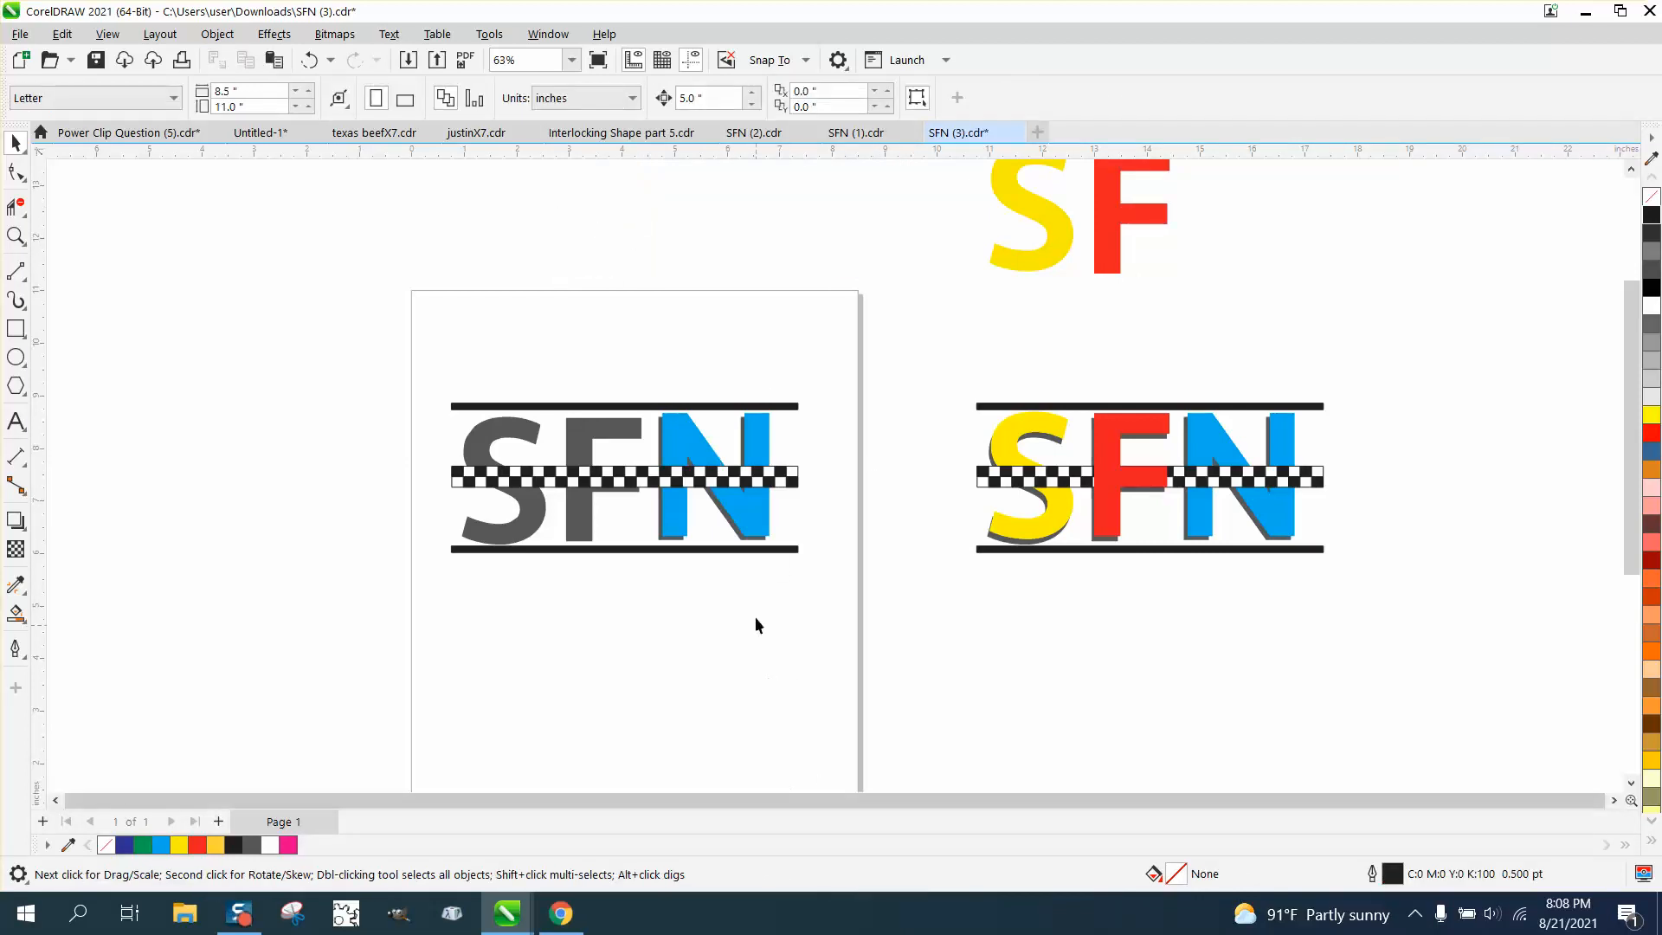
- Move the original design's blue N bitmap up 5 inches and convert it with a Clipart outline trace, with Remove set to None
click(741, 516)
key(Up)
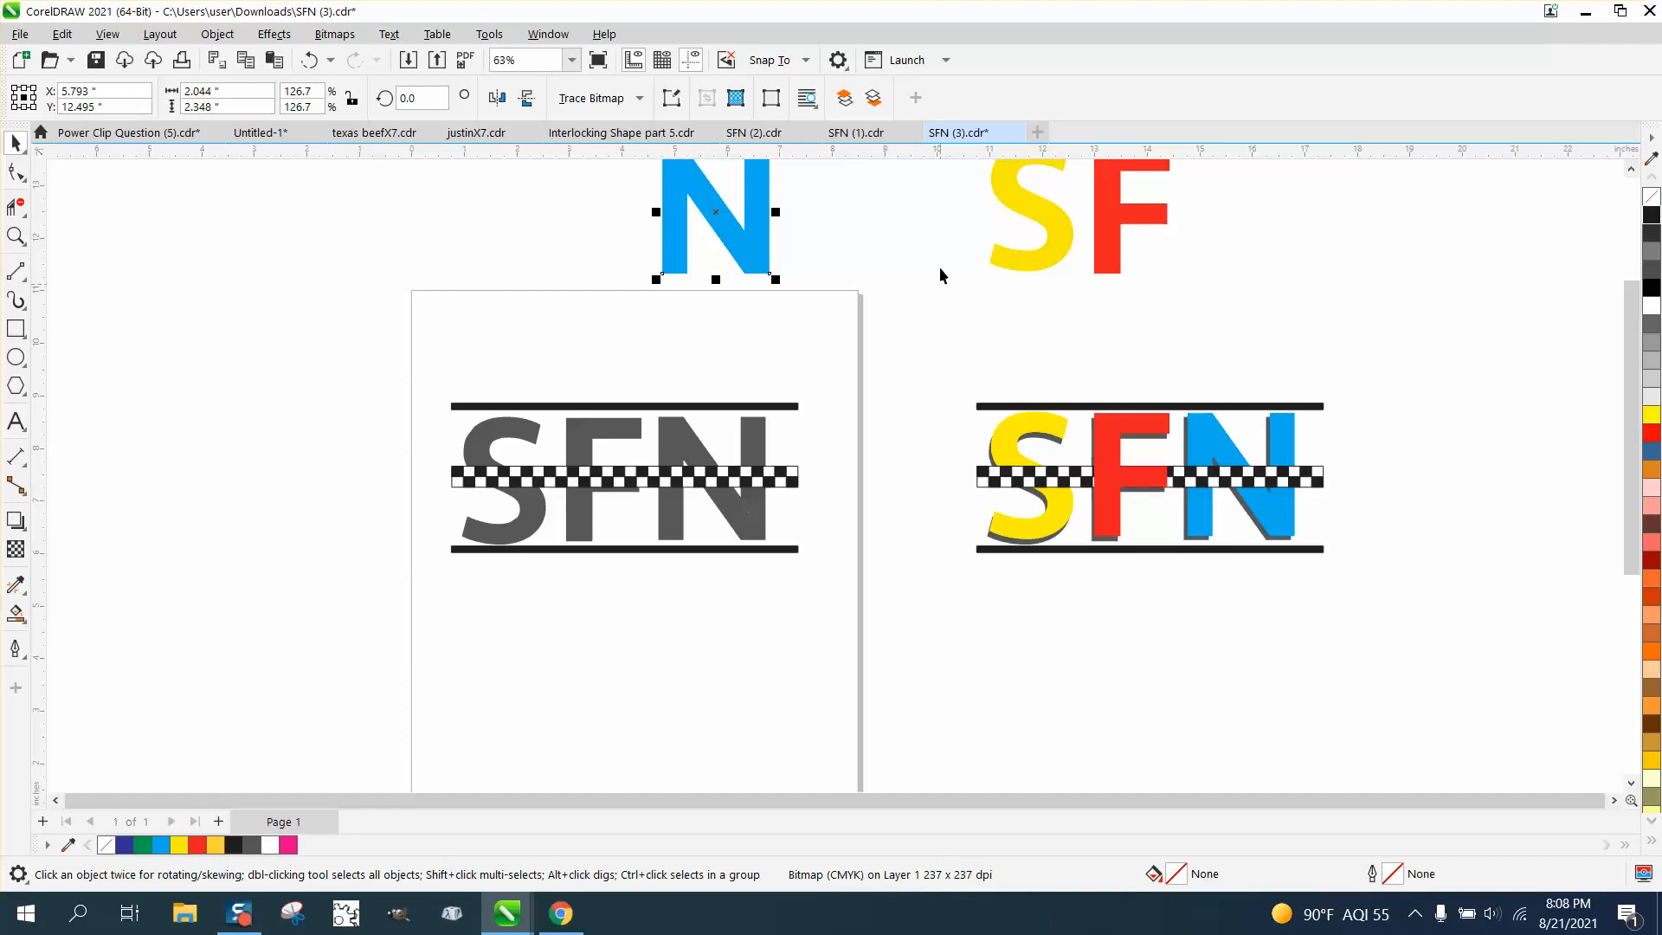
click(638, 99)
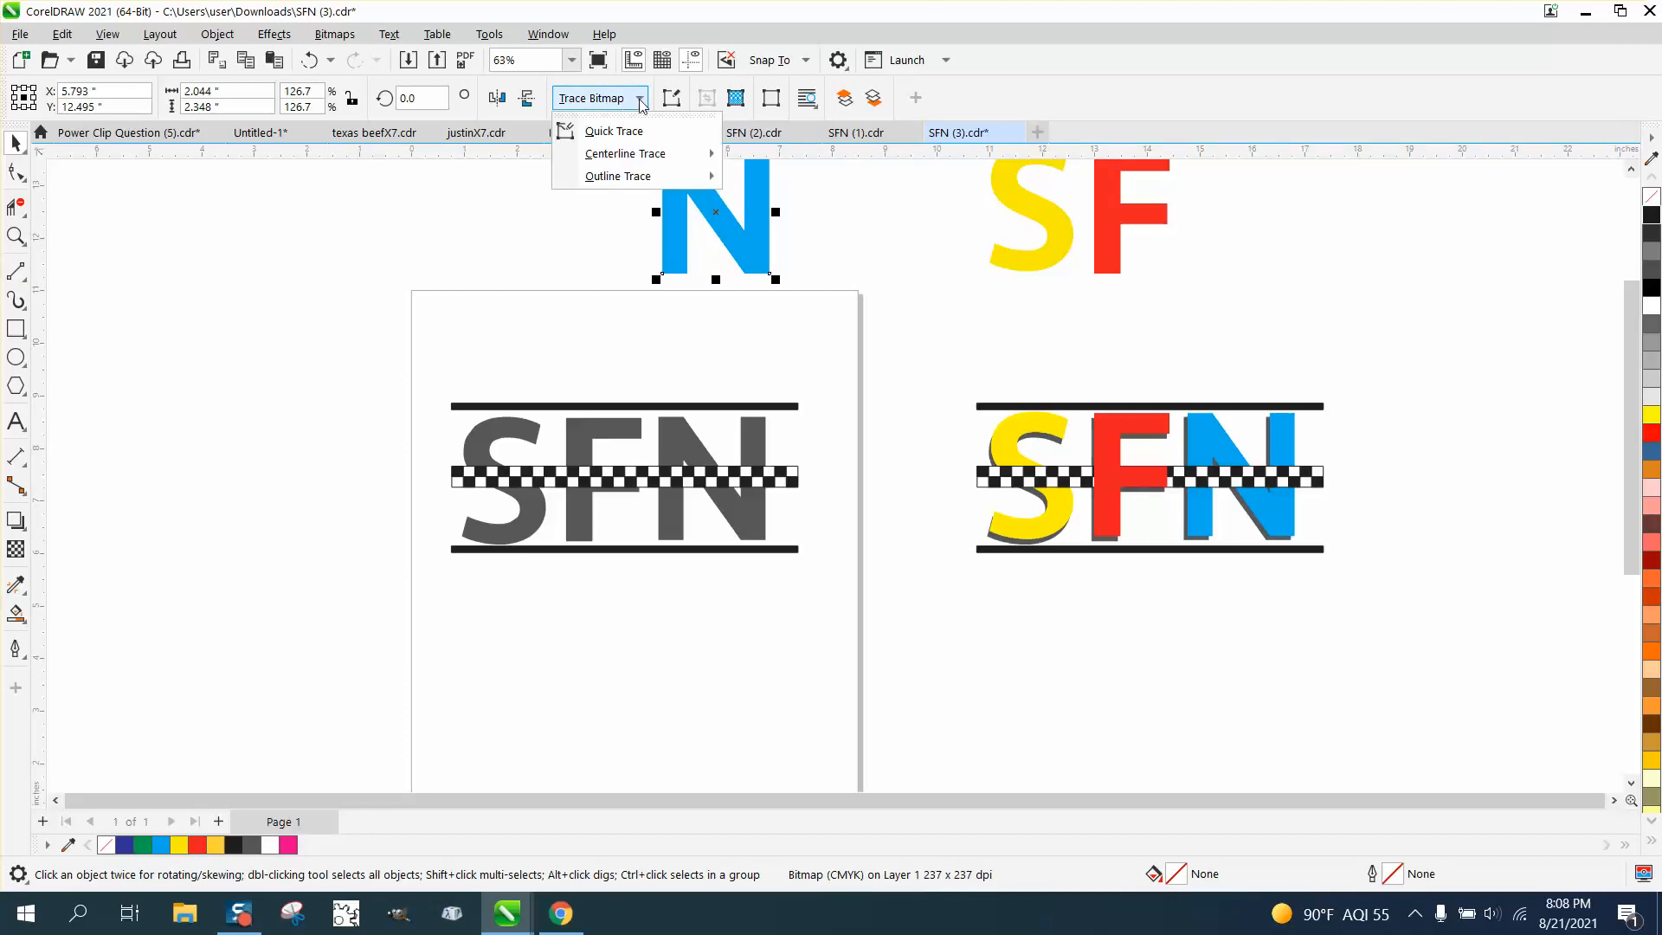
mouse_move(640, 176)
click(758, 254)
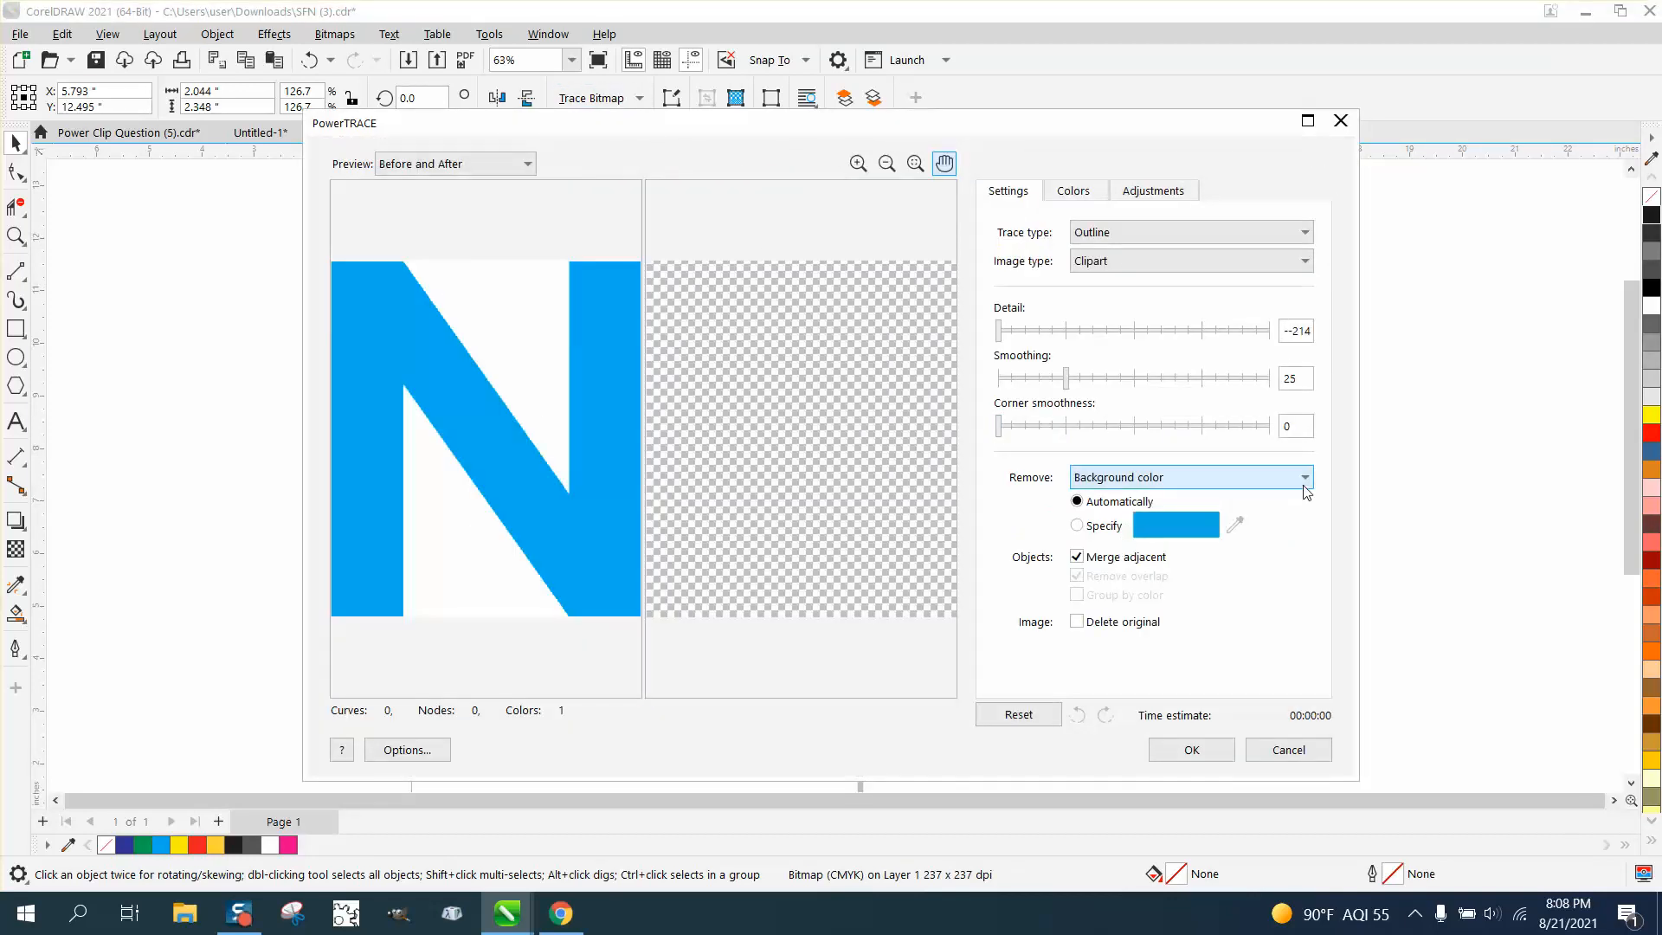
click(1125, 477)
click(1112, 495)
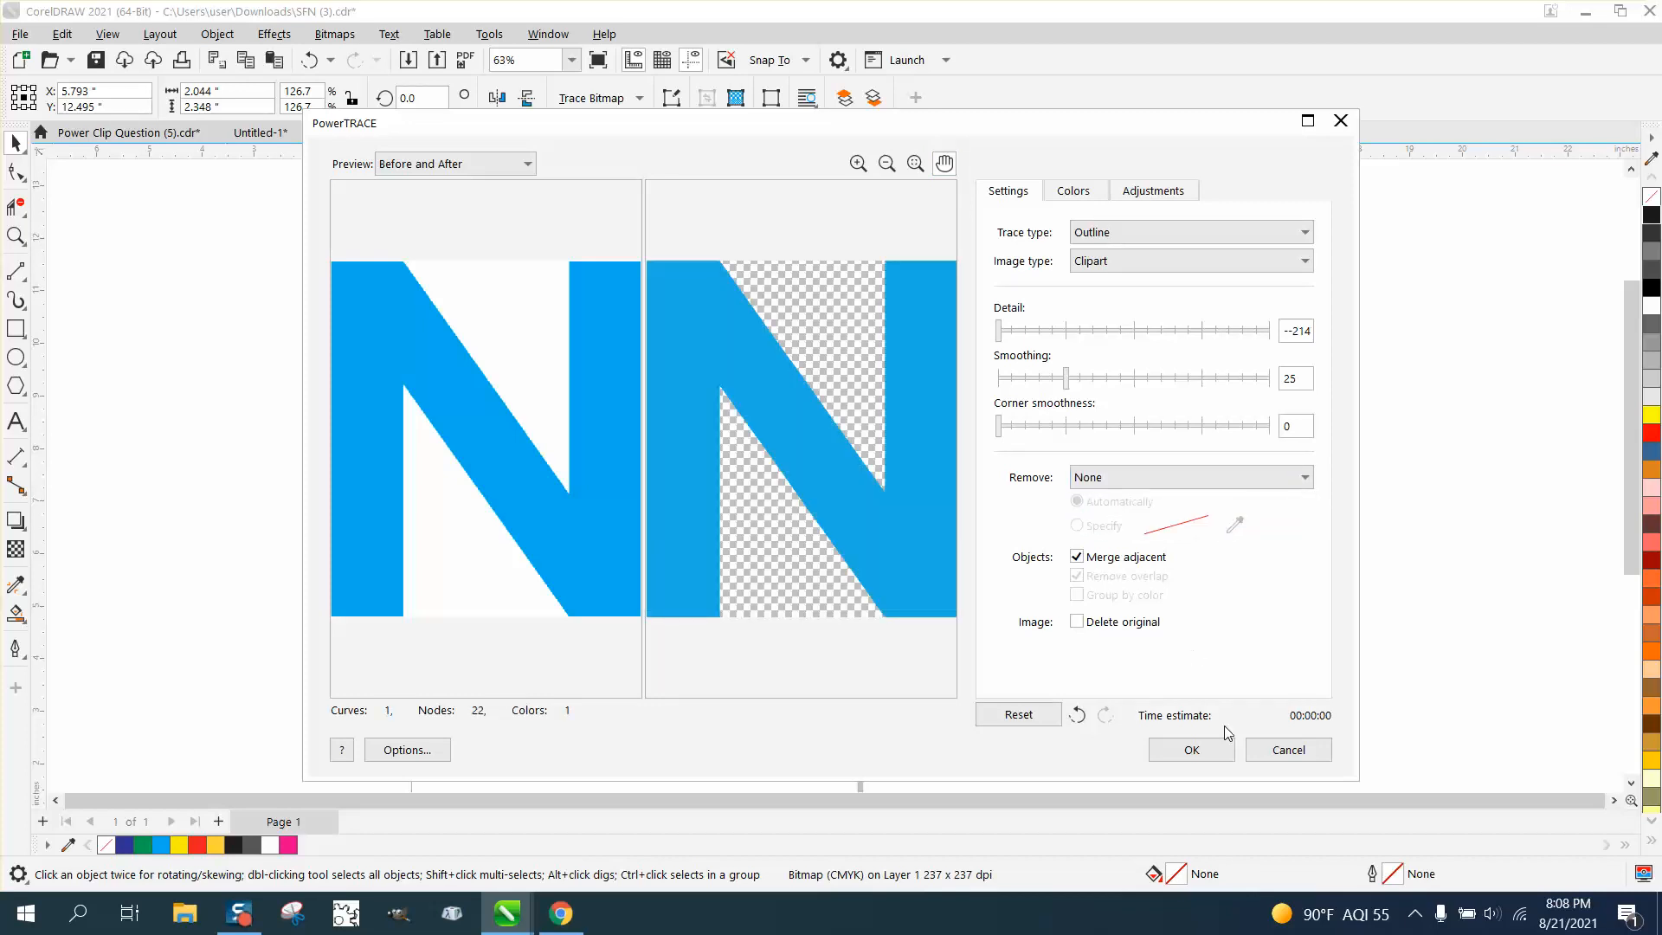
click(1212, 748)
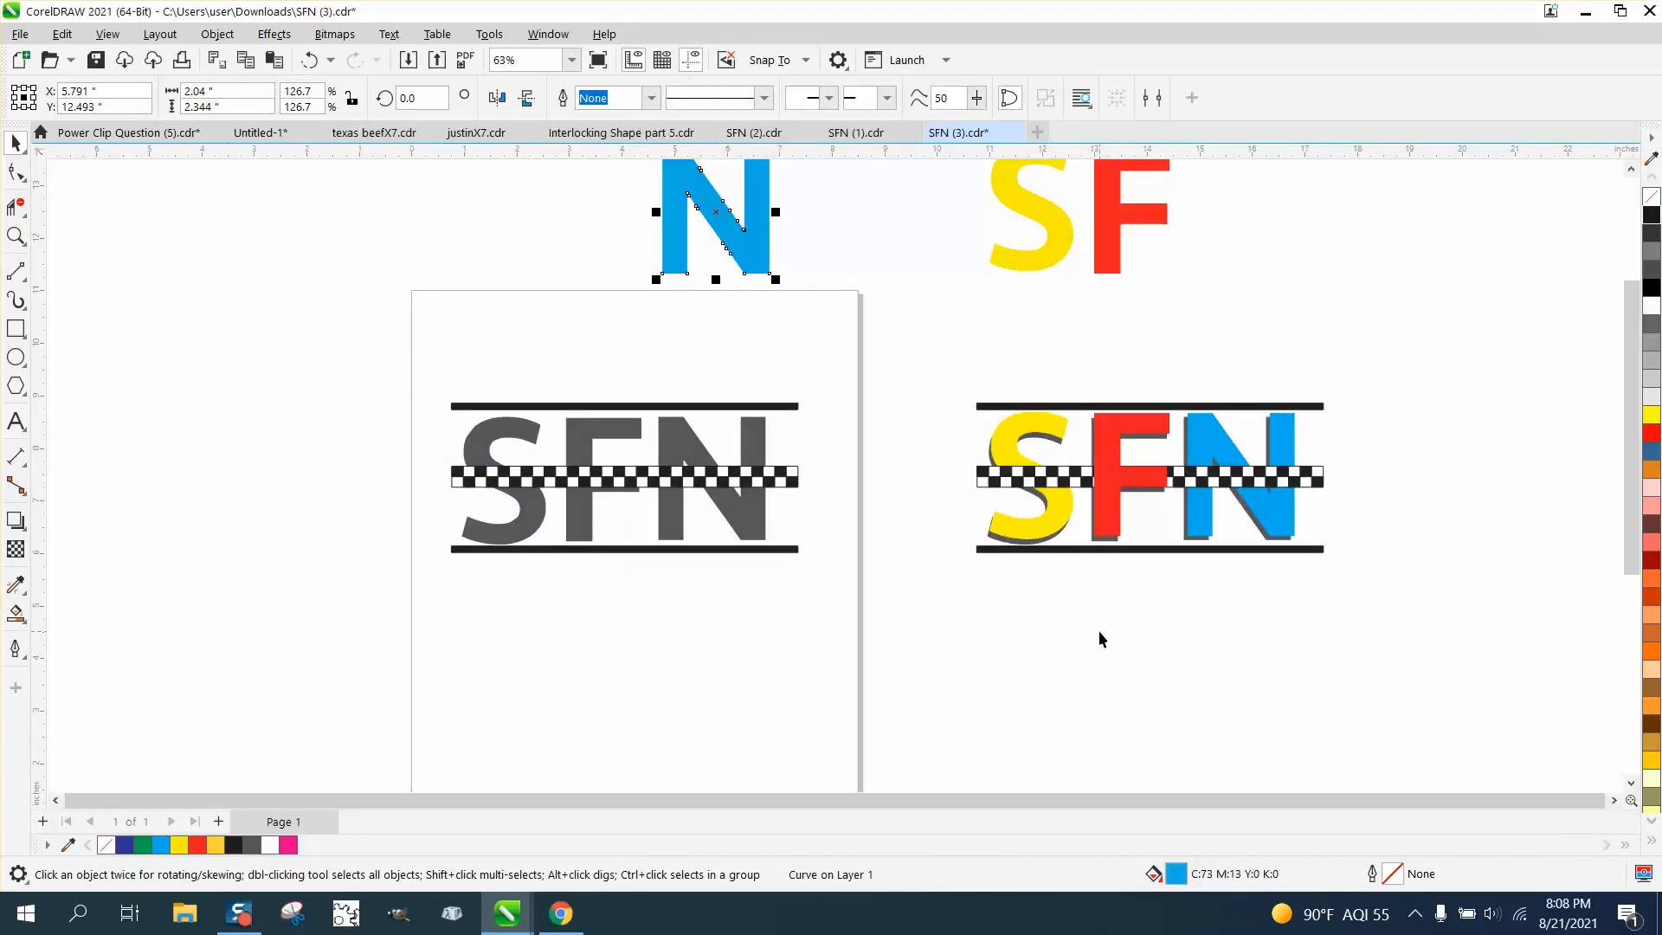
- Move the traced blue N 10 inches to the right, beside the traced F, and delete the leftover N bitmap
key(Right)
key(Right)
click(755, 249)
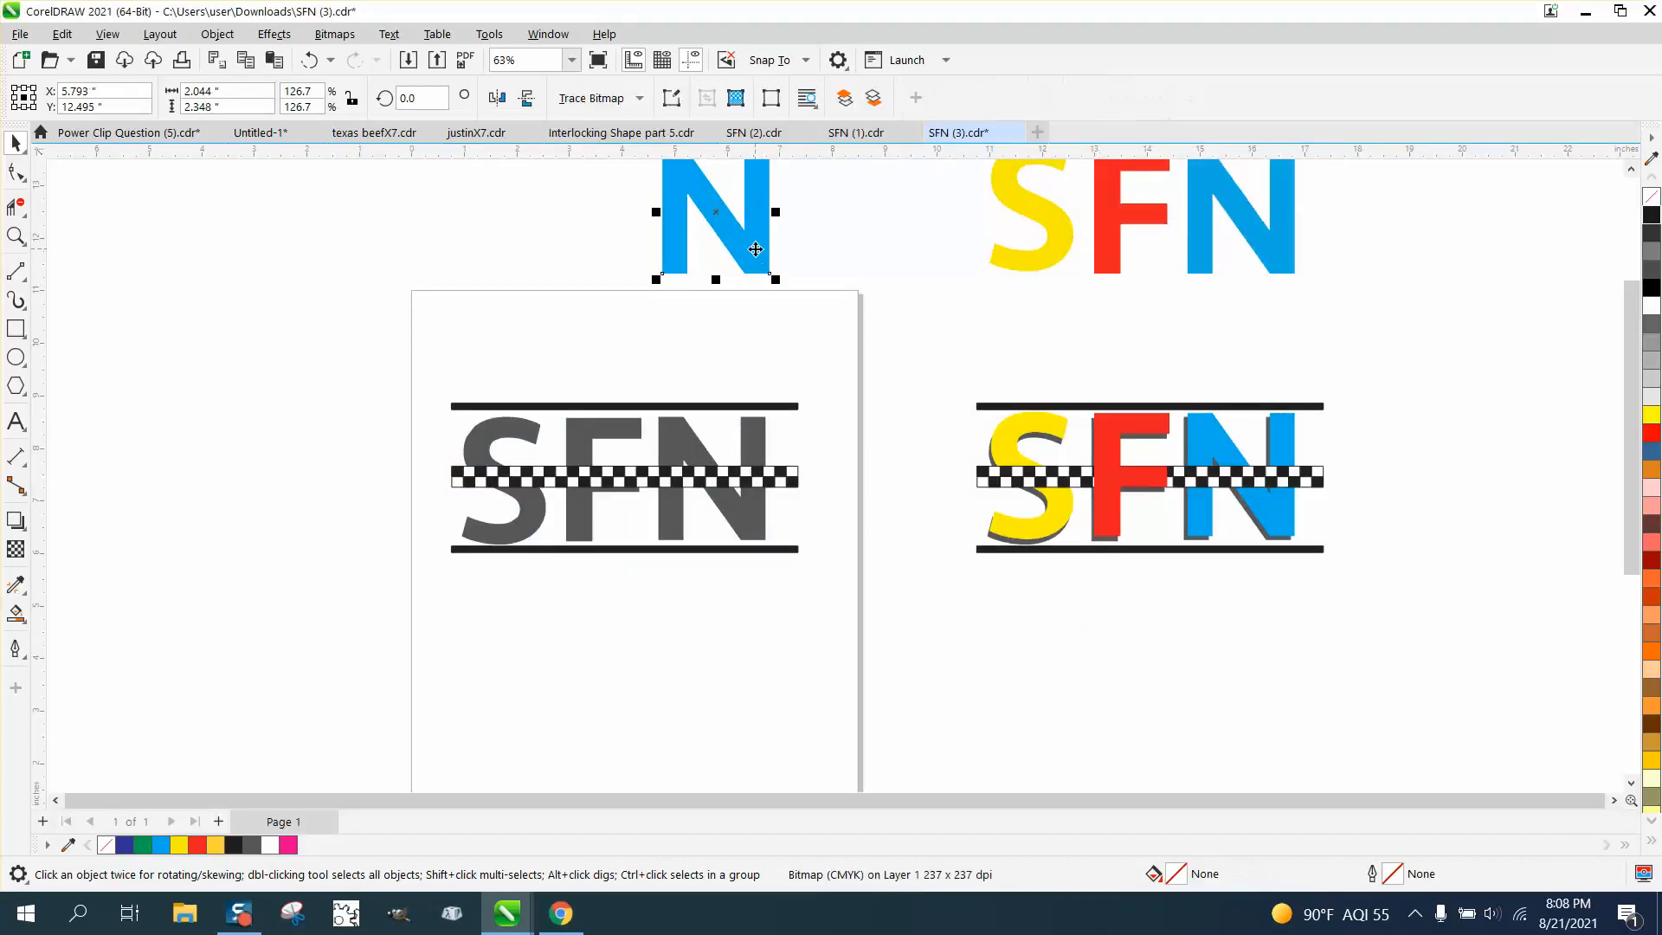
key(Delete)
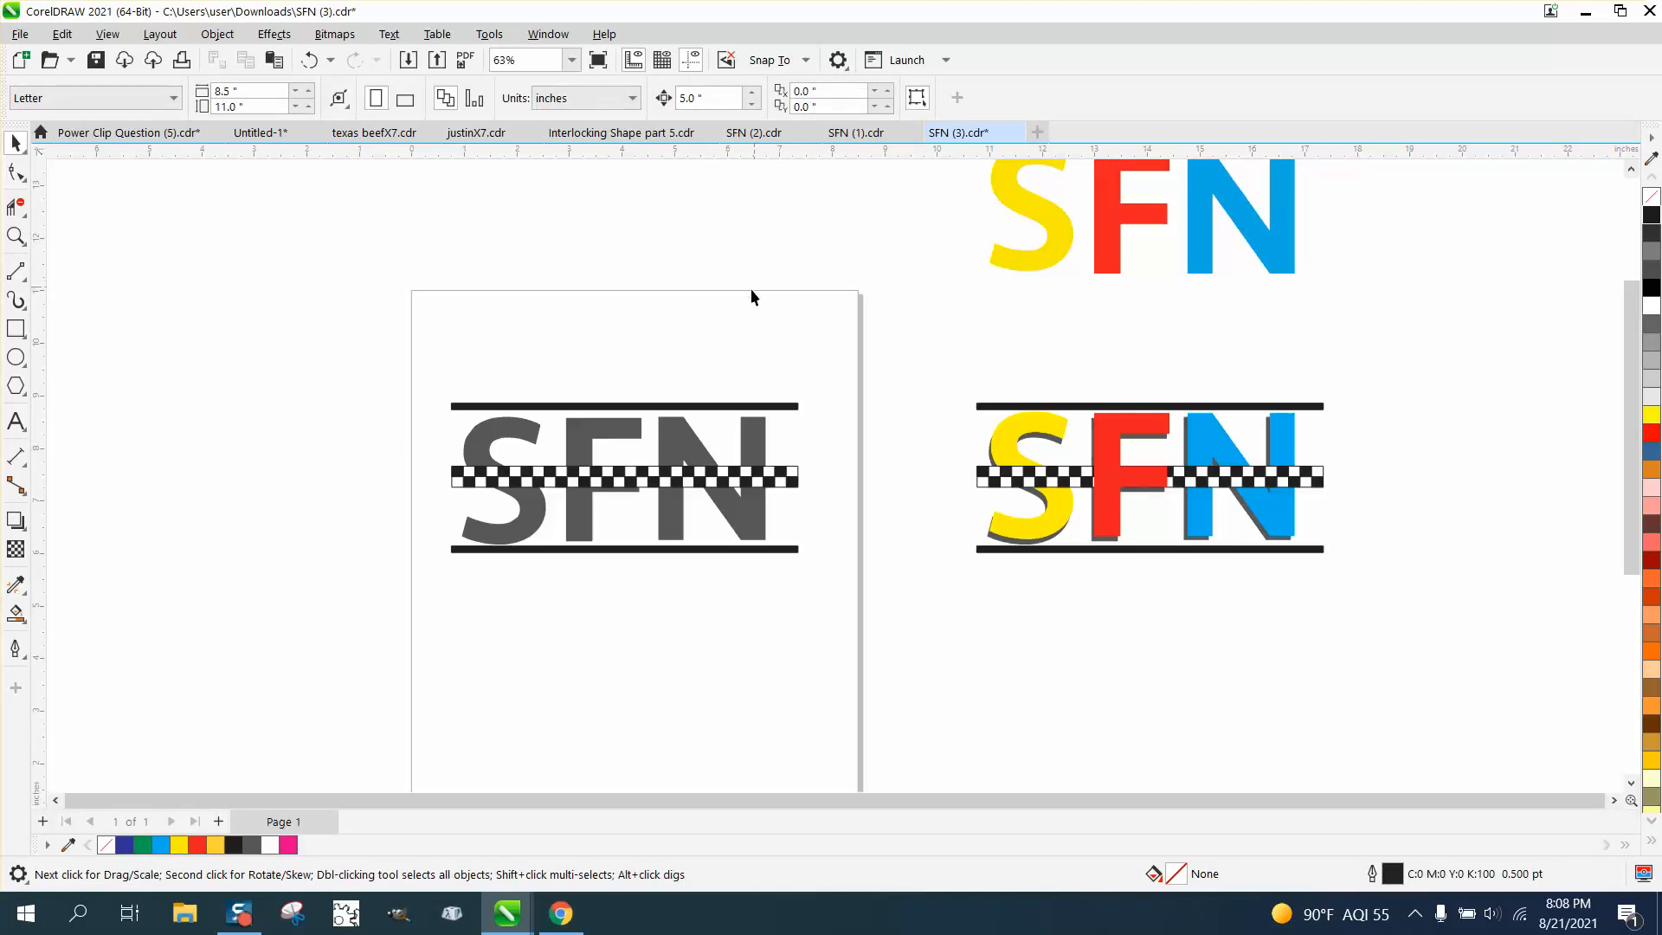
- Examine the gray S shadow's edges and fill in the original design, and the shadow offset of the S and F in the copied design
click(16, 235)
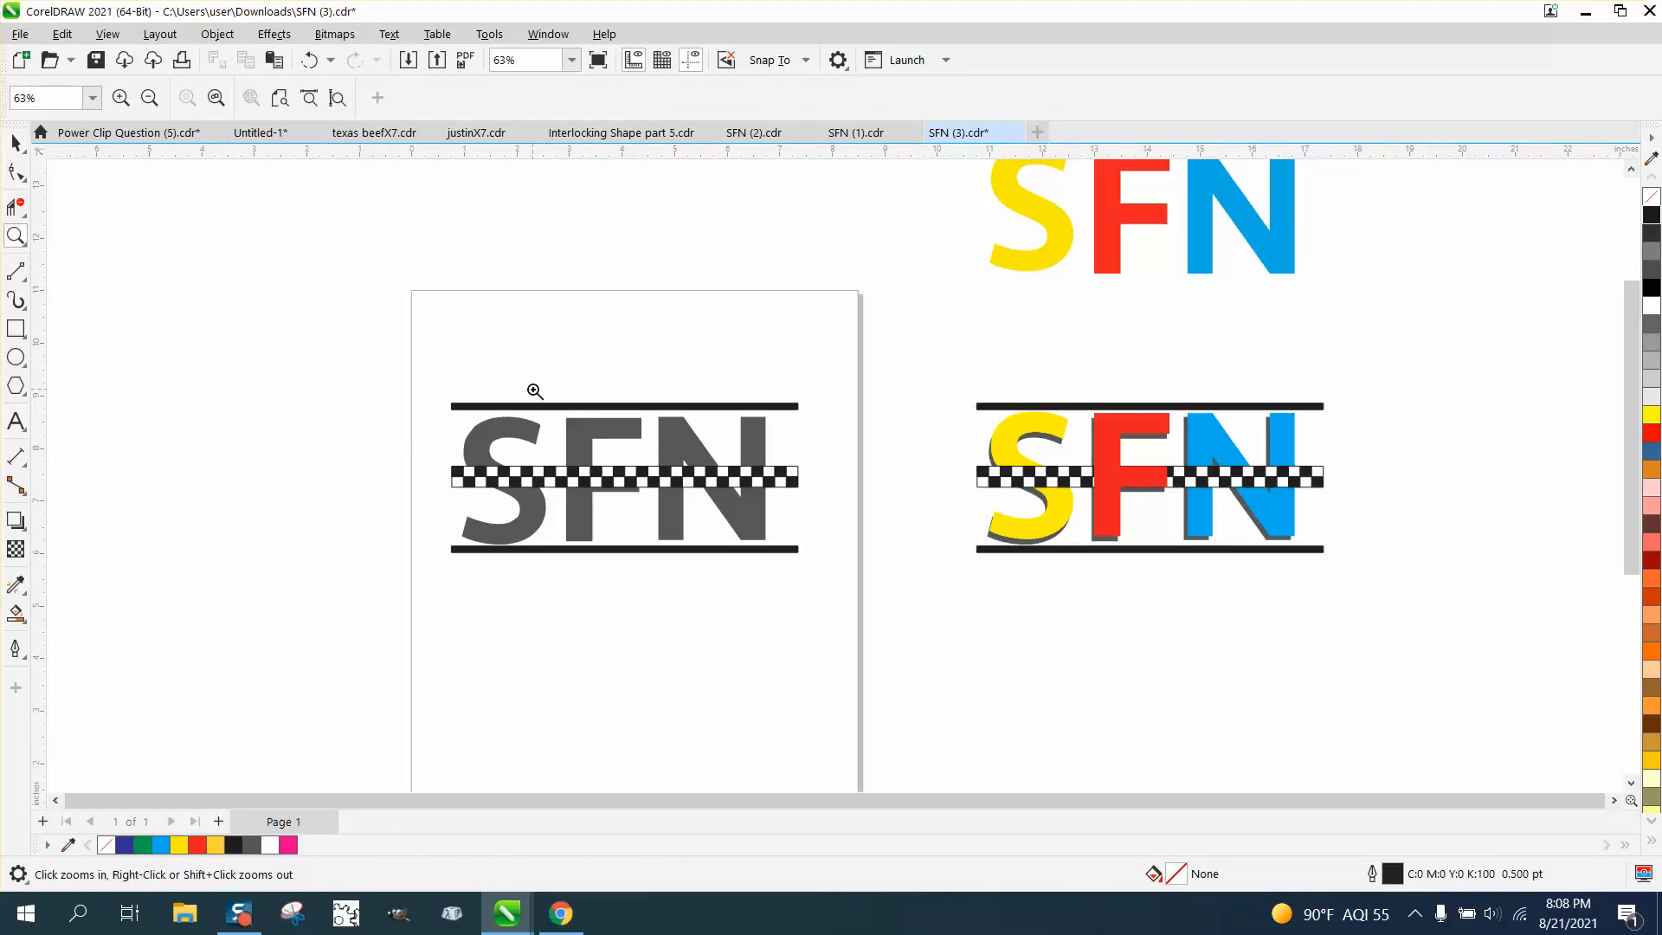
click(630, 511)
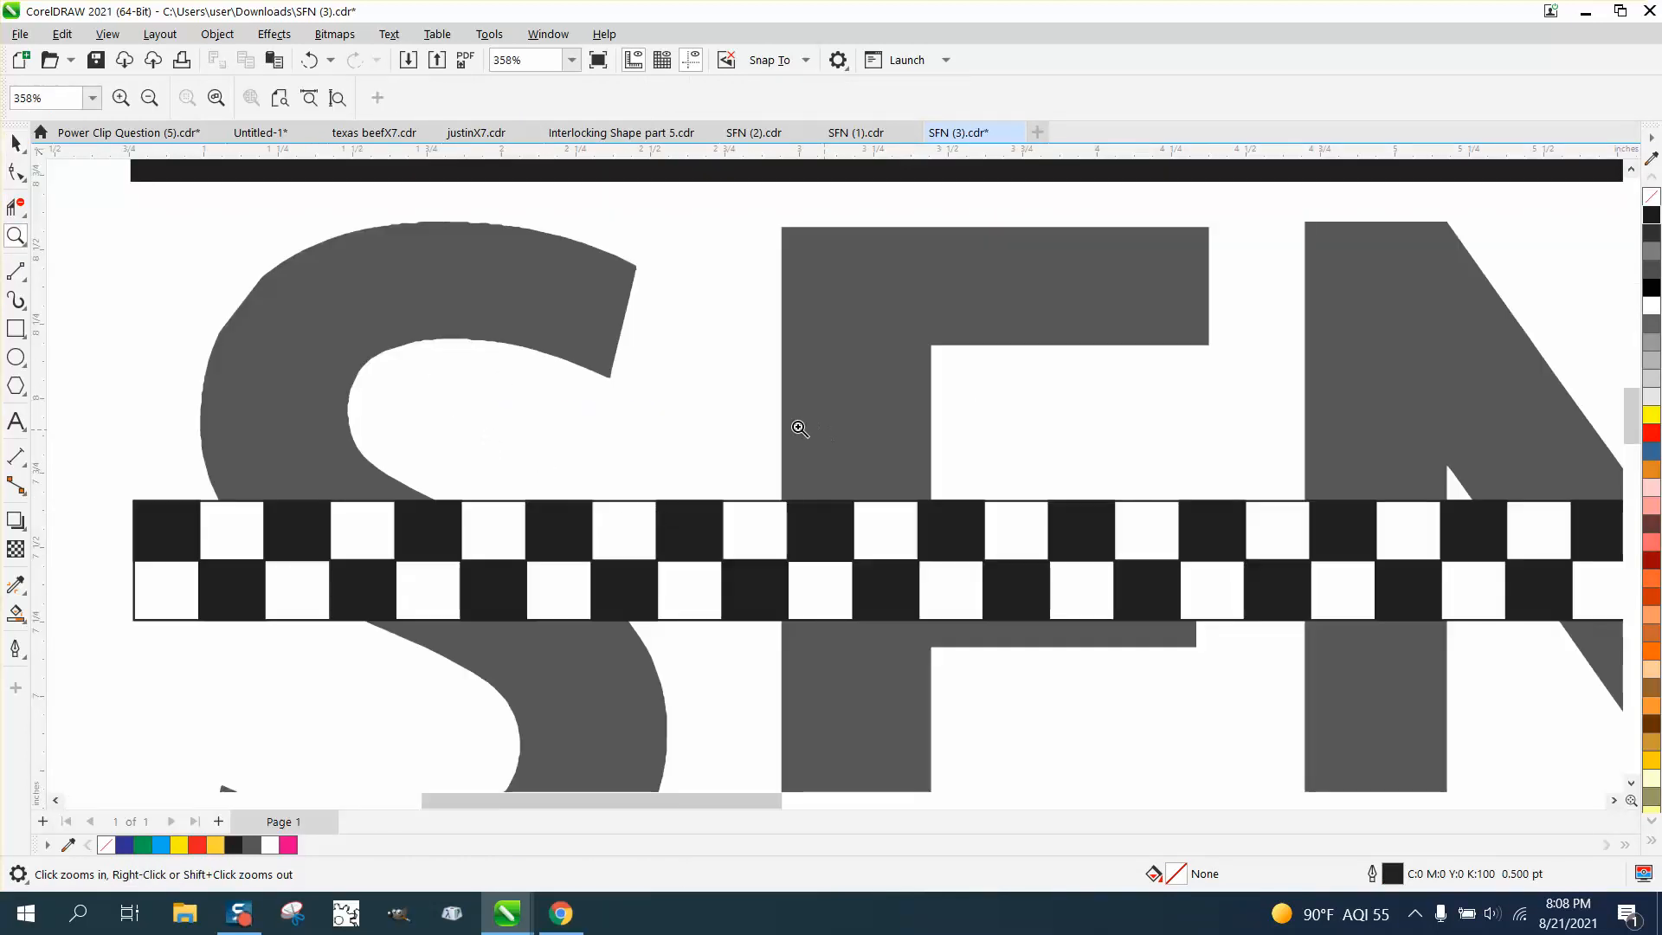
scroll(727, 336, down, 1)
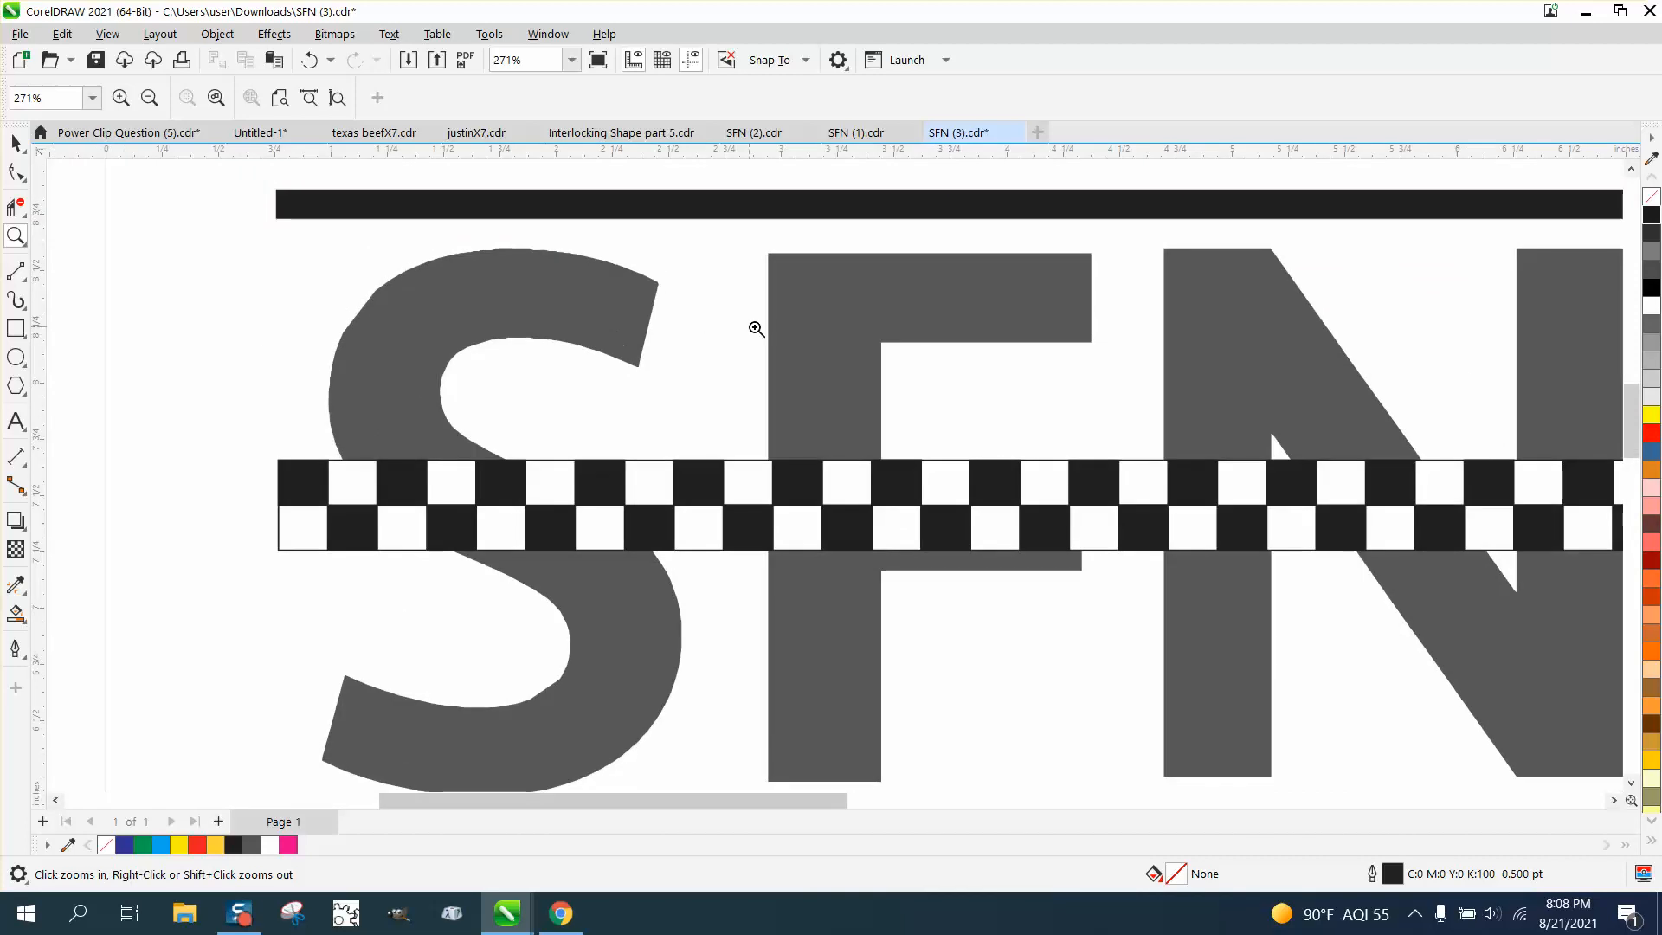
click(16, 143)
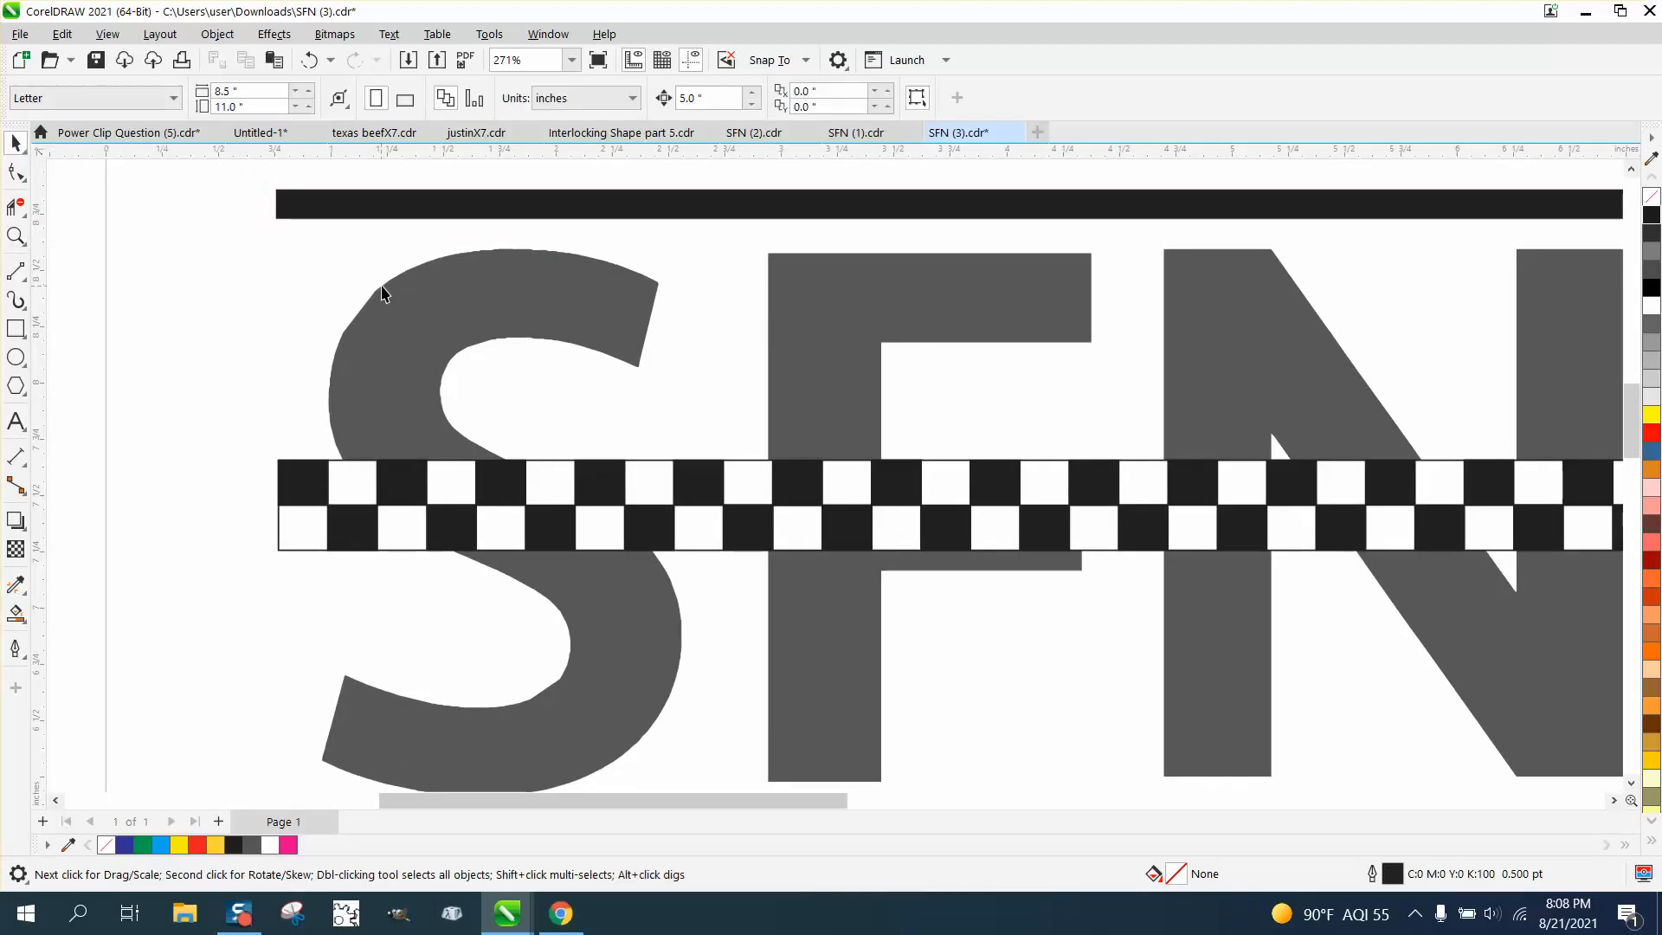
click(395, 291)
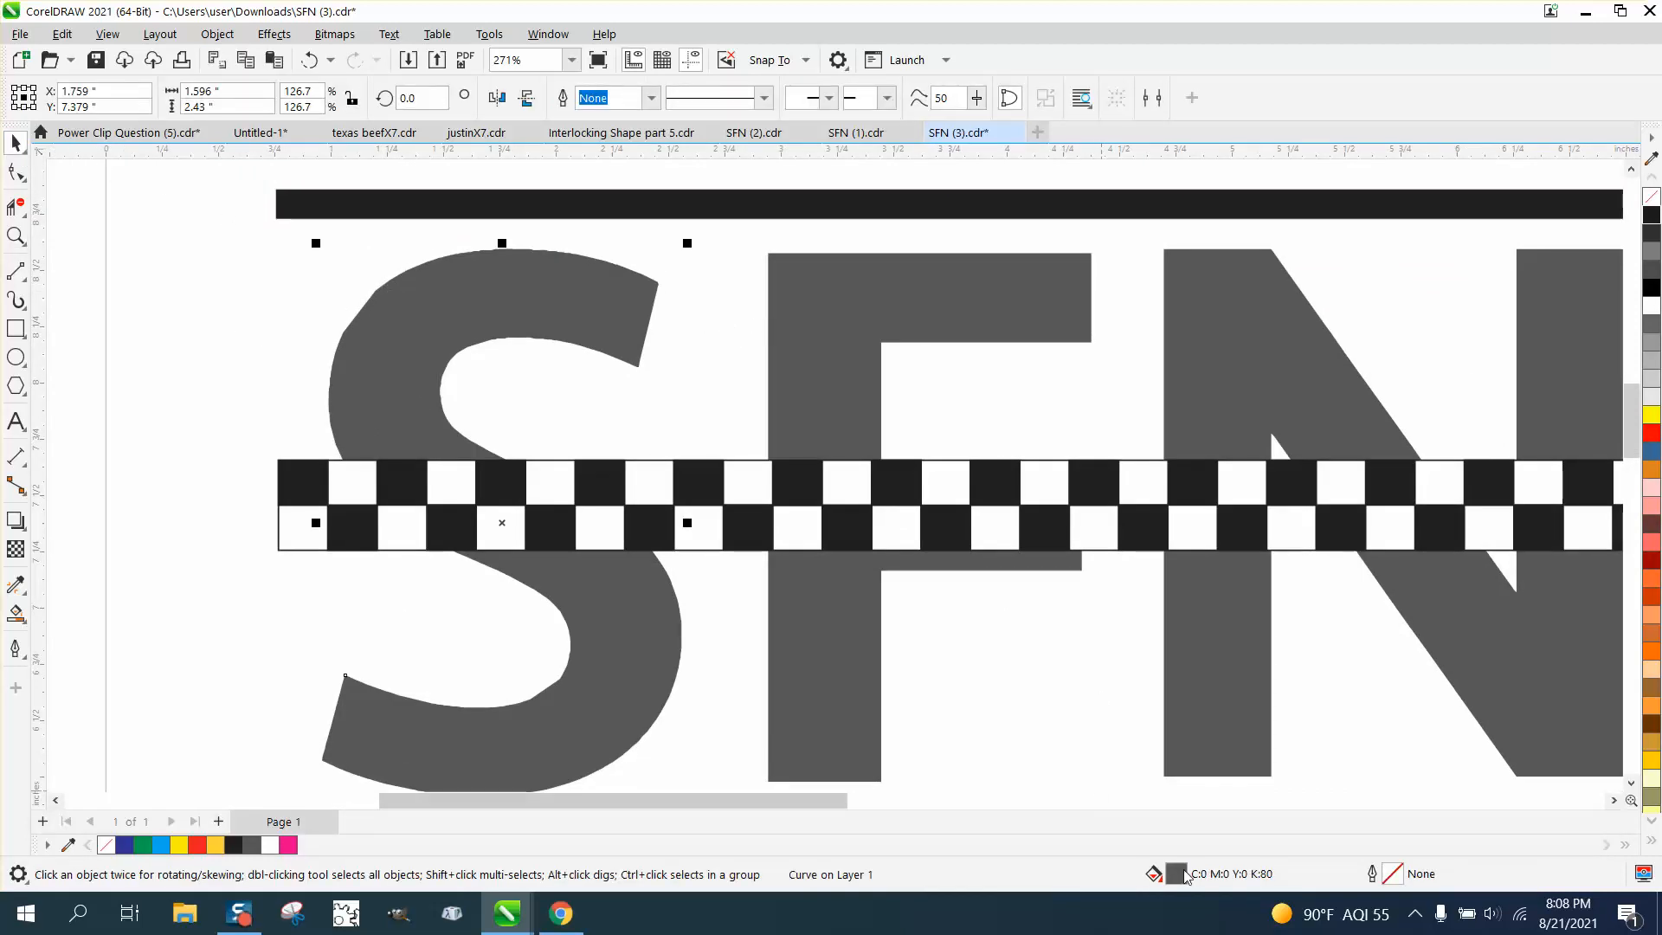
scroll(156, 452, down, 1)
scroll(700, 368, down, 4)
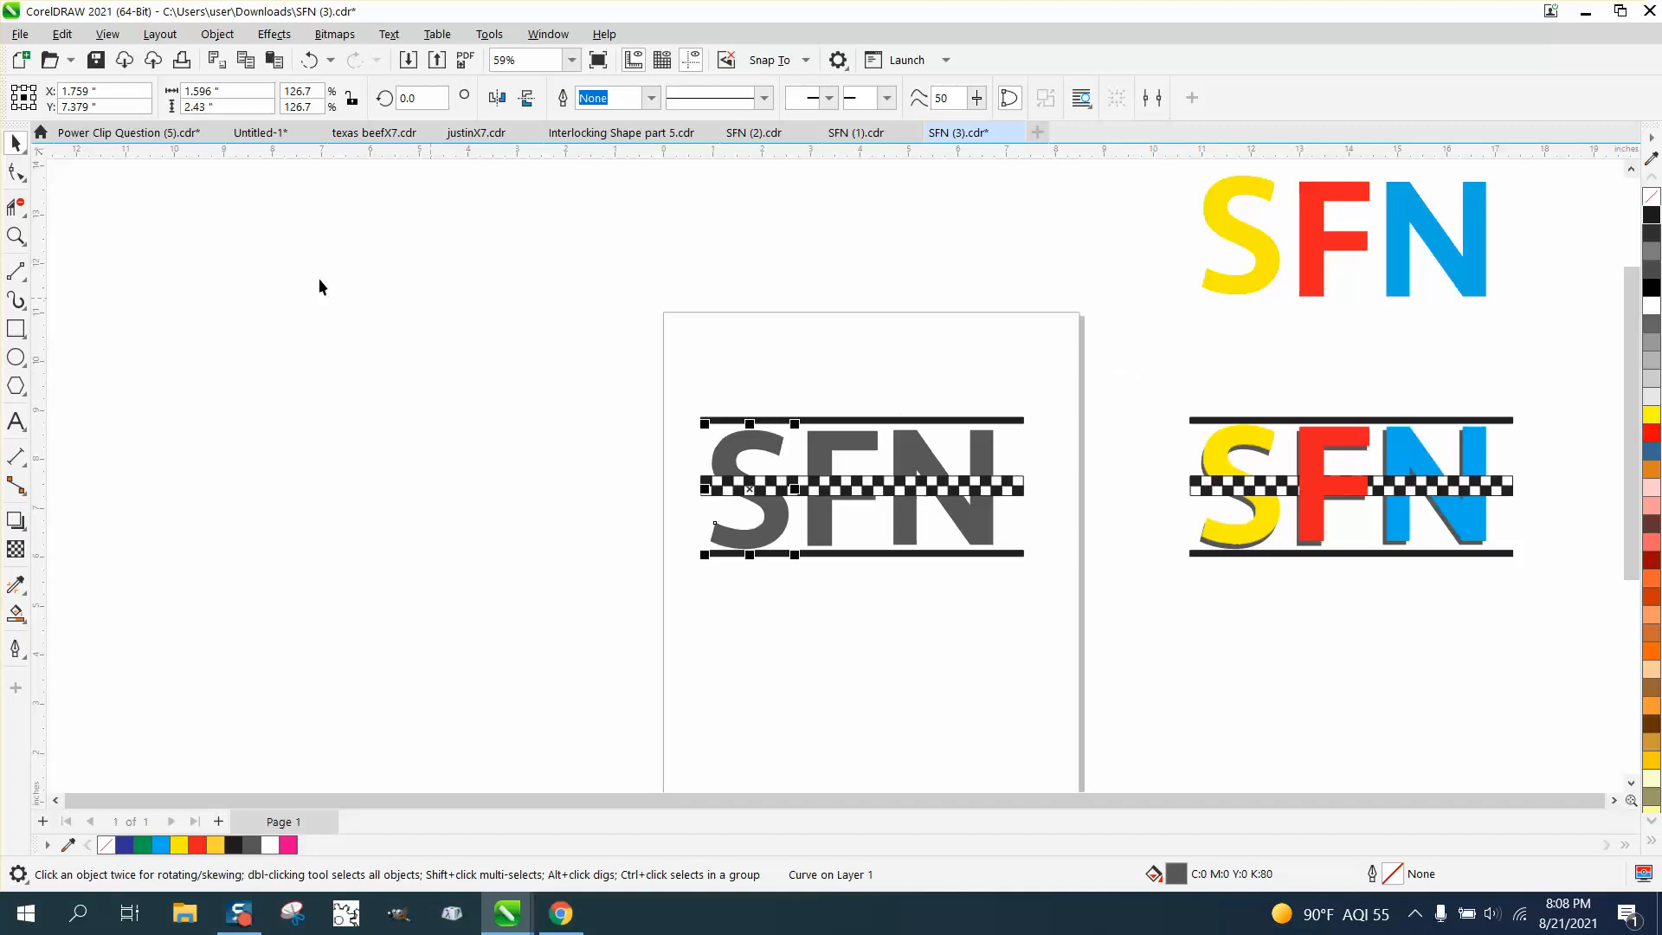
click(15, 235)
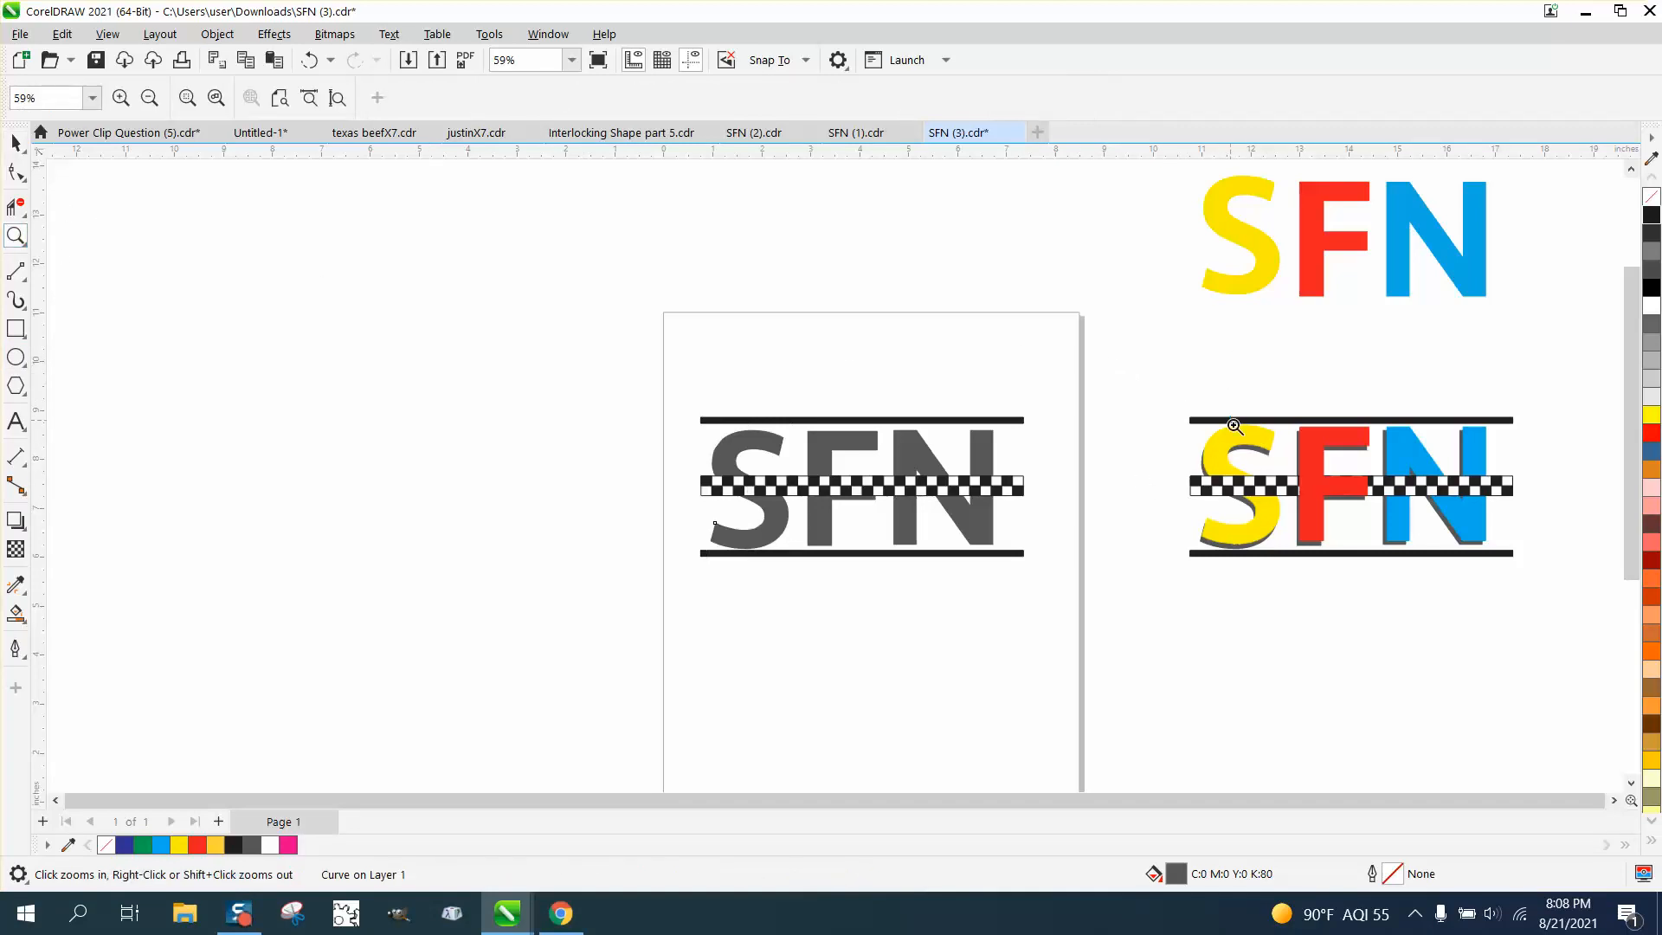
drag(1230, 417, 1289, 479)
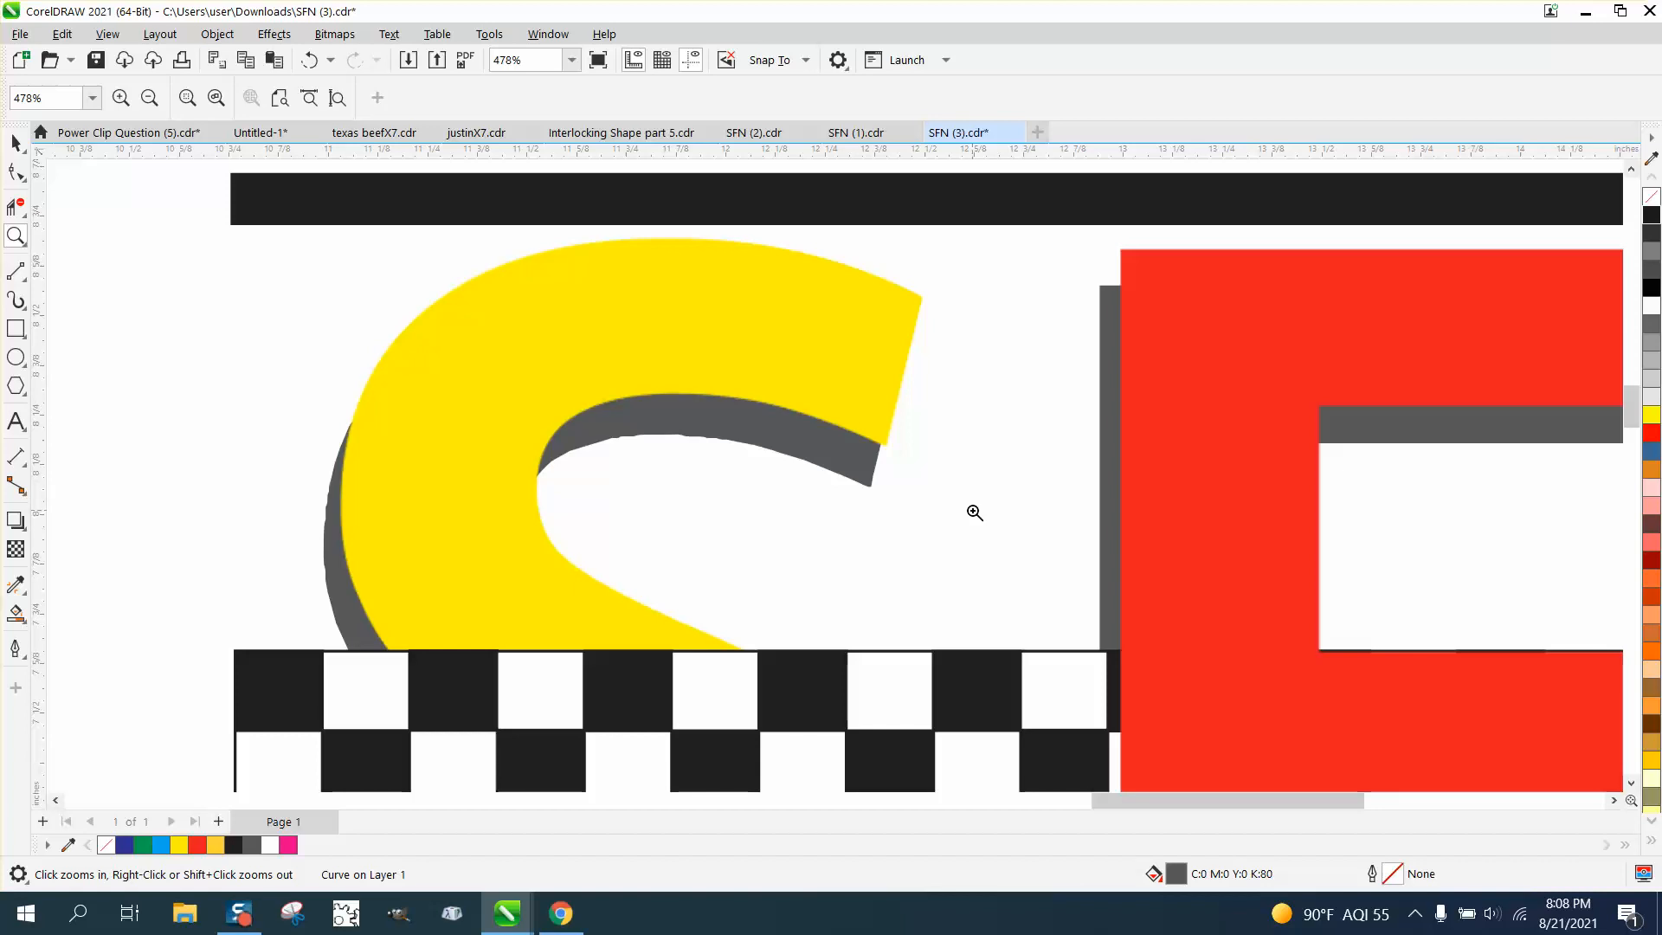
scroll(783, 403, down, 1)
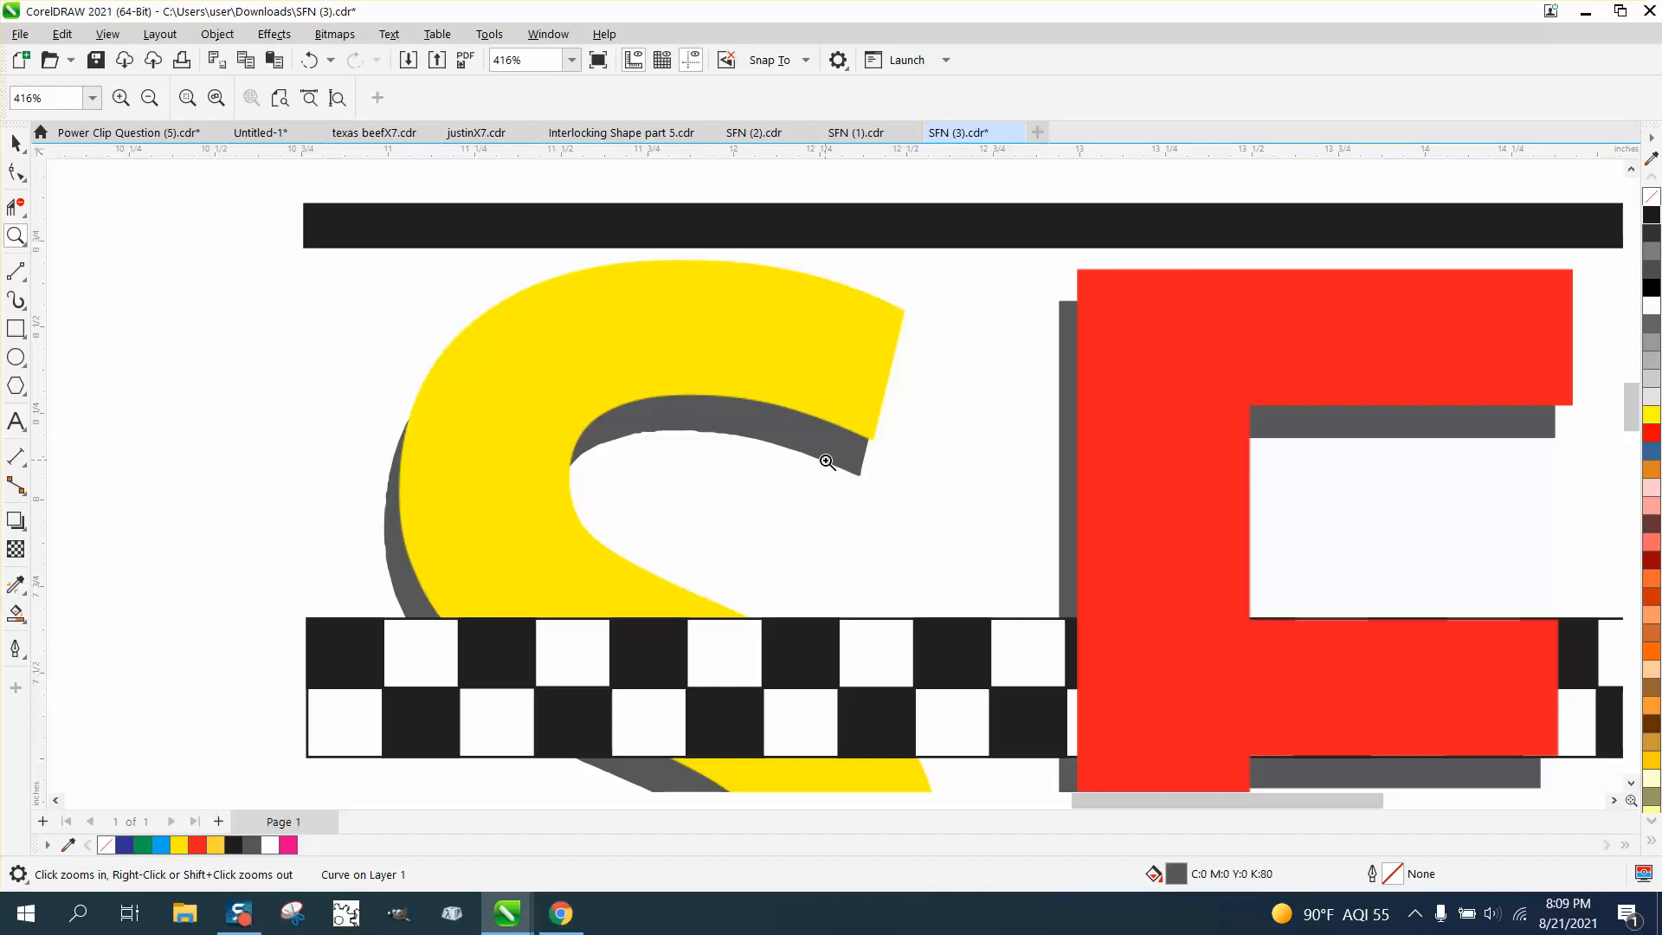
- Try a parallel dimension from the copied red F's upper-arm corner to its shadow's corner, and undo the dimension
click(16, 272)
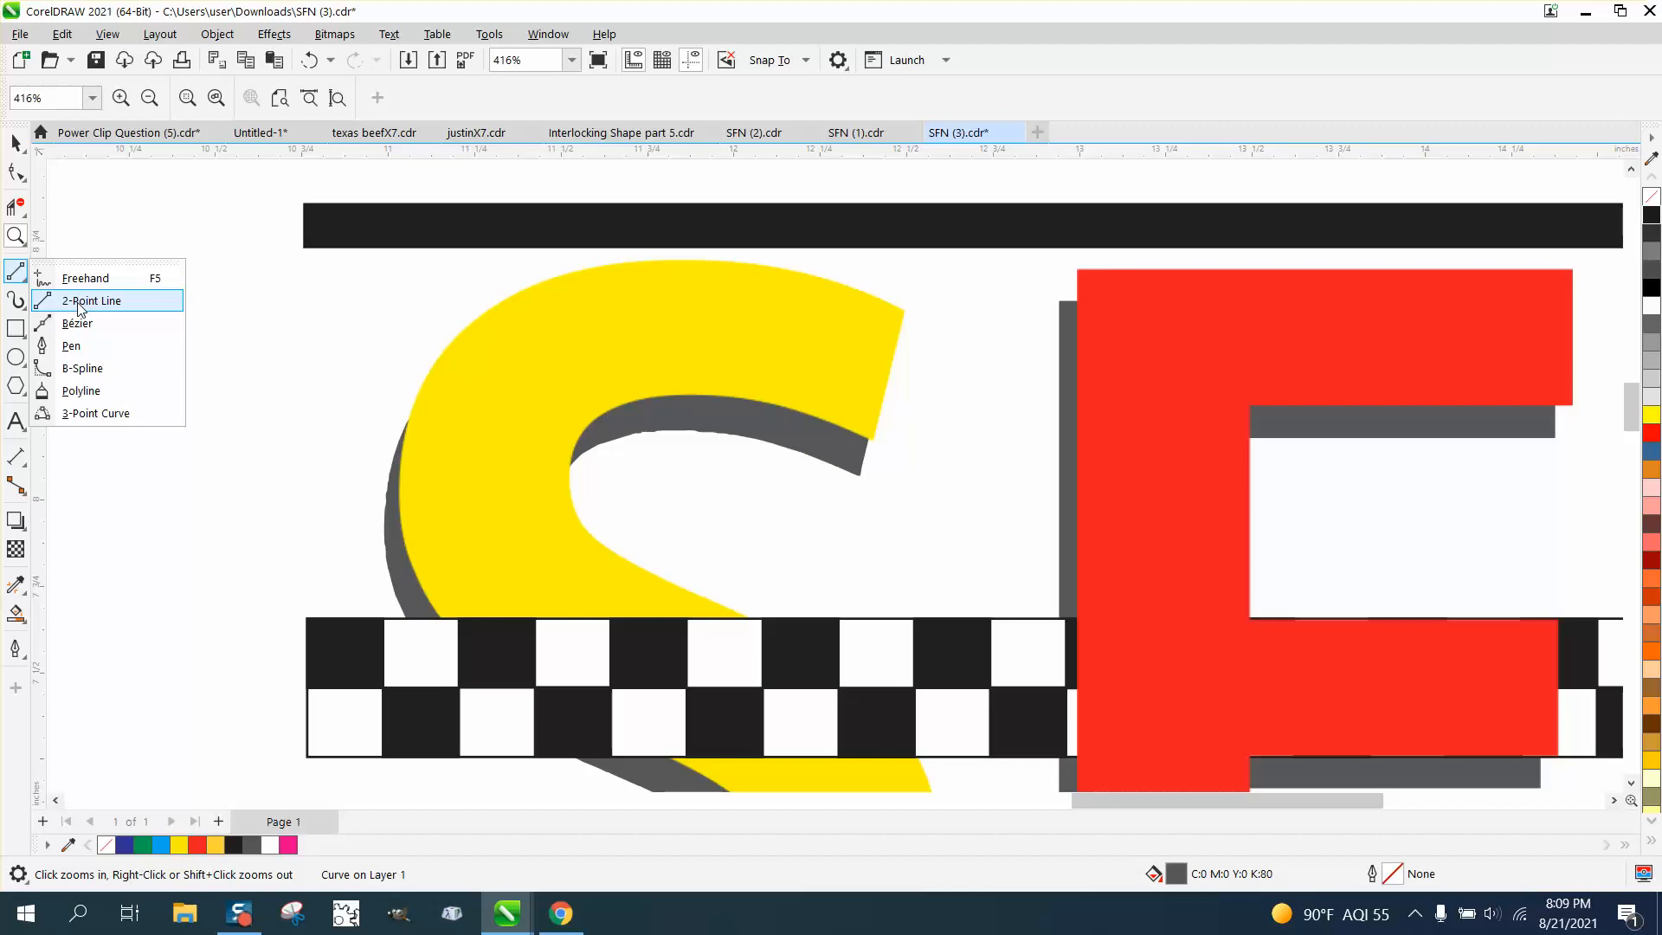
click(15, 456)
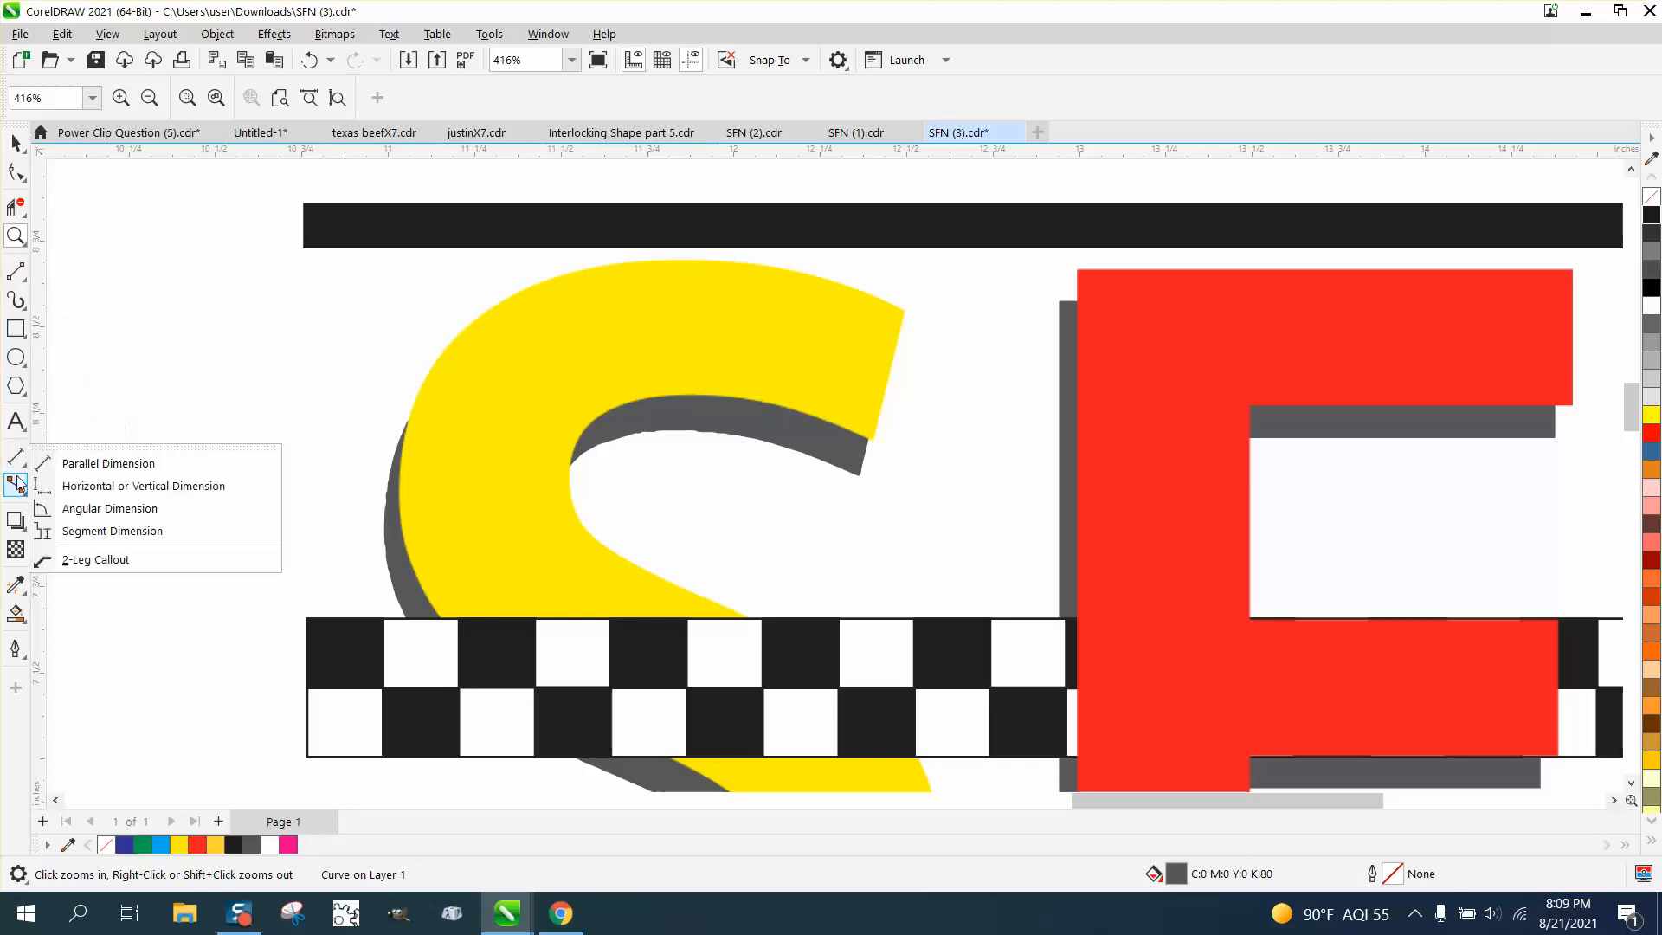
click(122, 465)
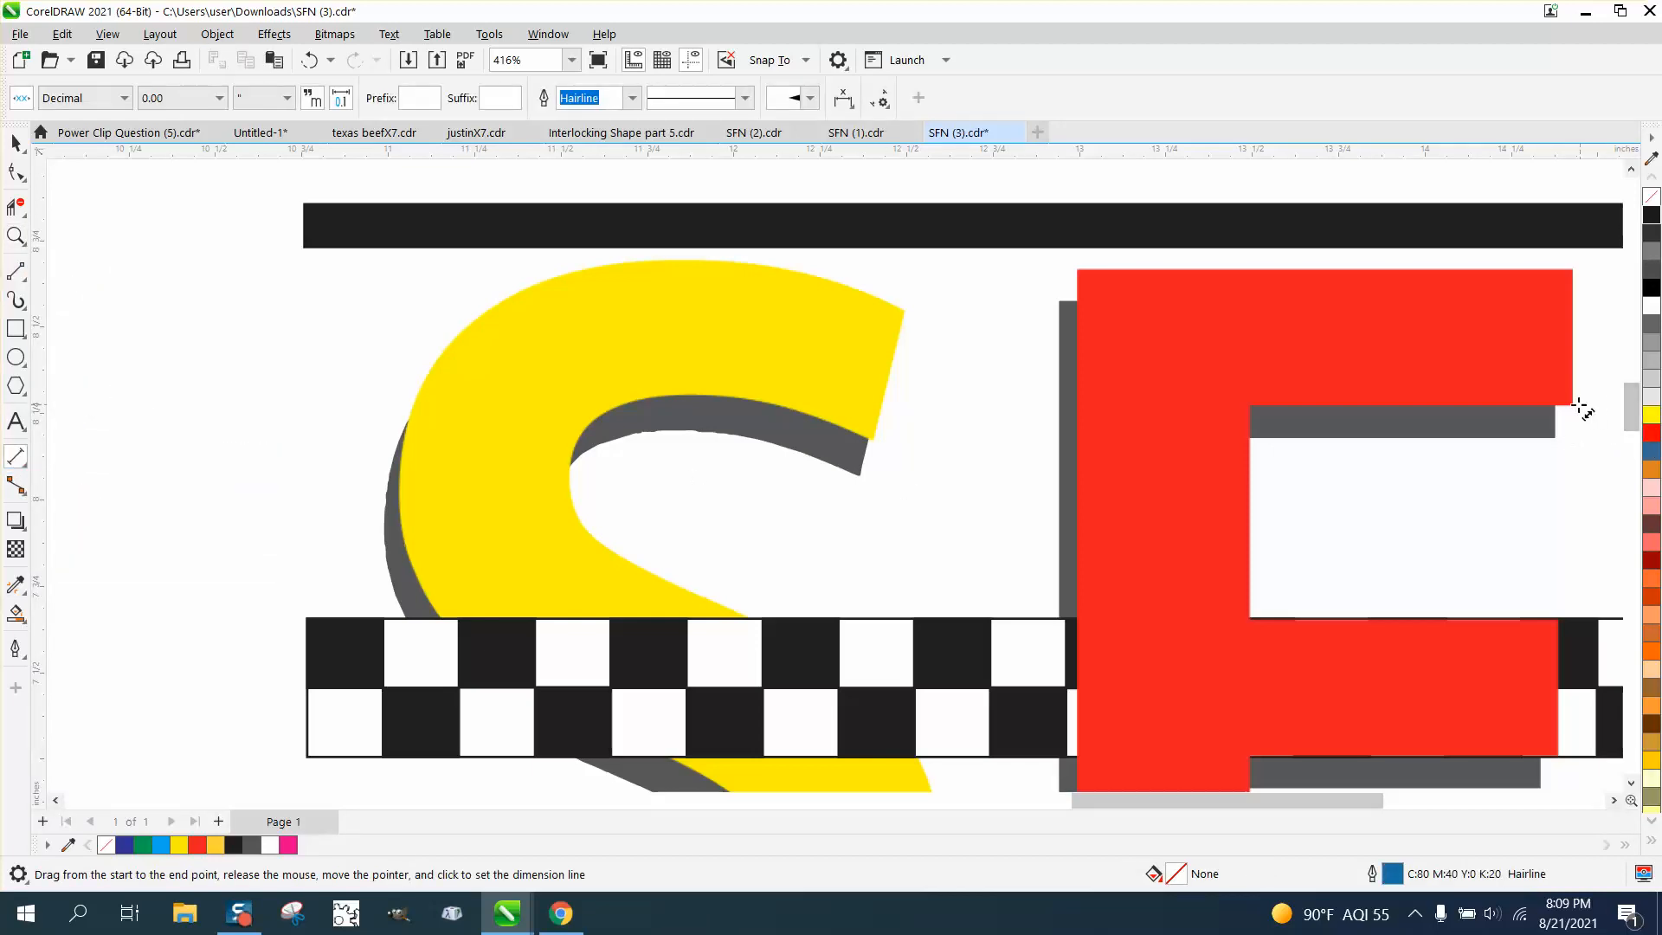
drag(1577, 405, 1557, 438)
click(1559, 438)
key(XF86Calculator)
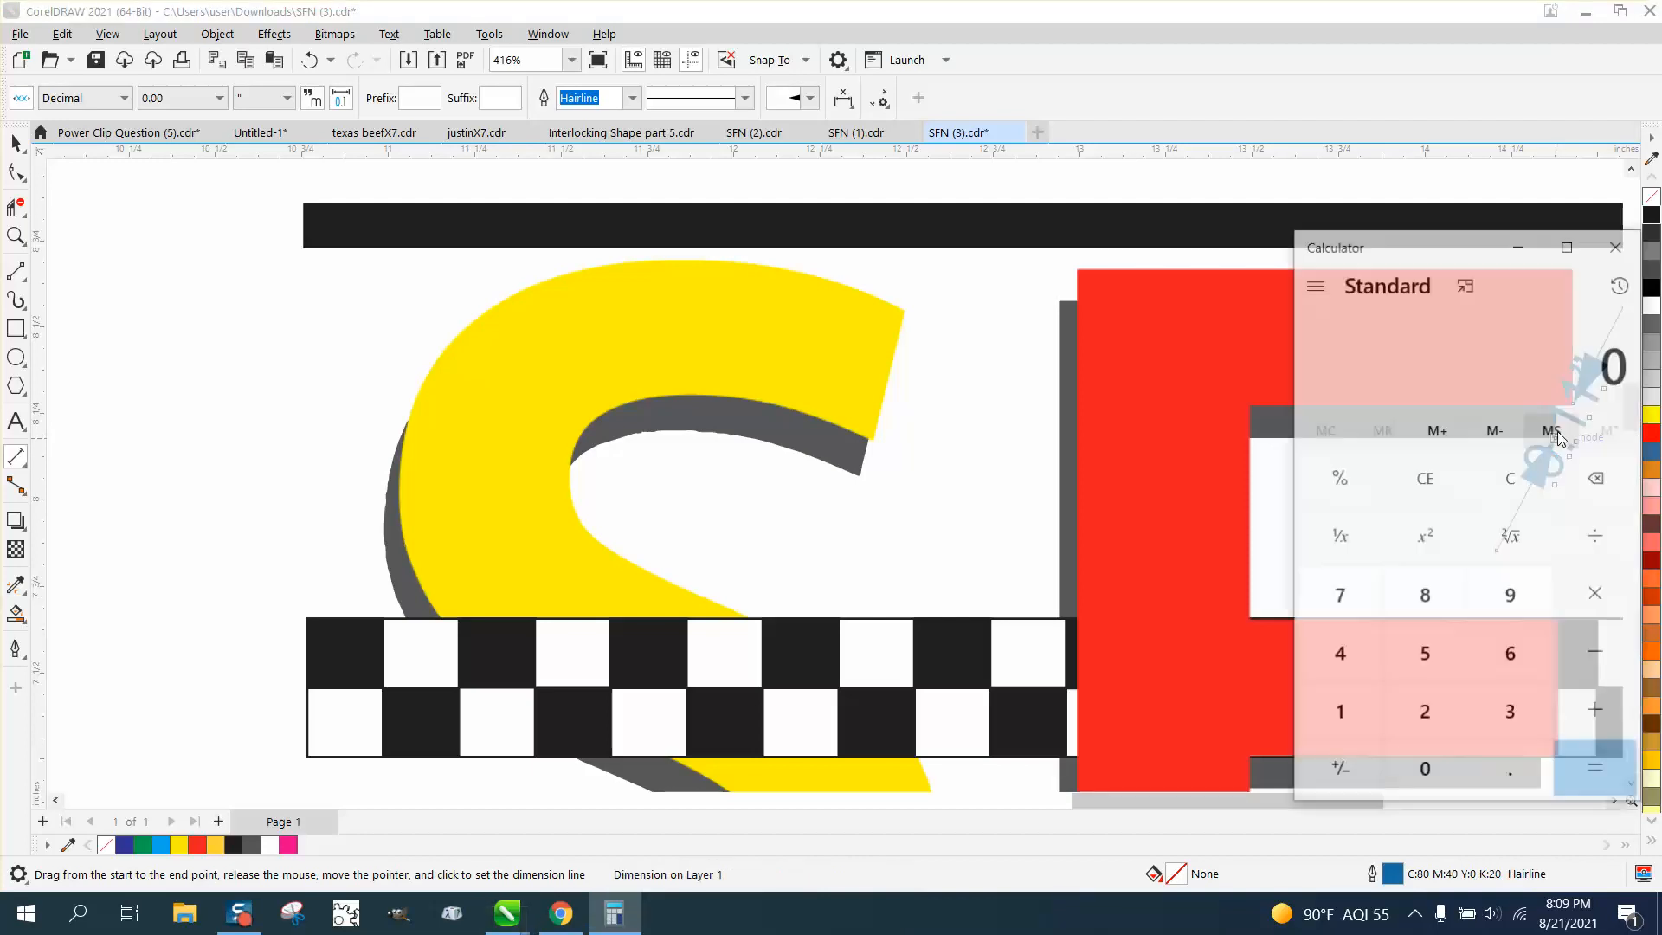
click(1617, 244)
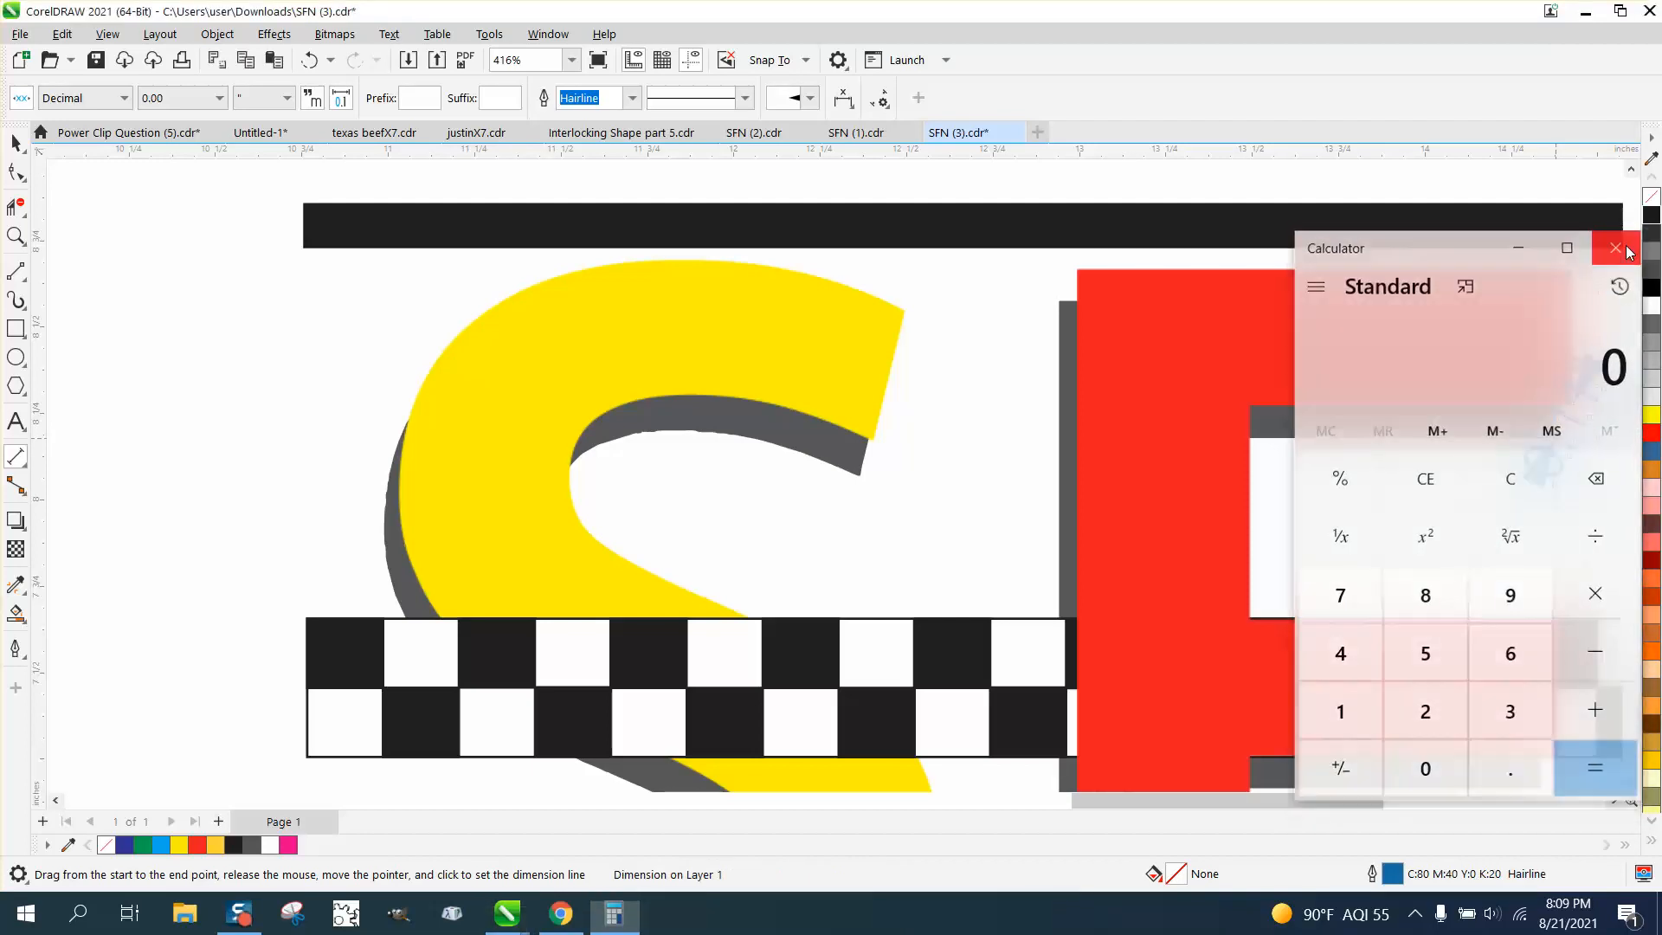
key(ctrl+z)
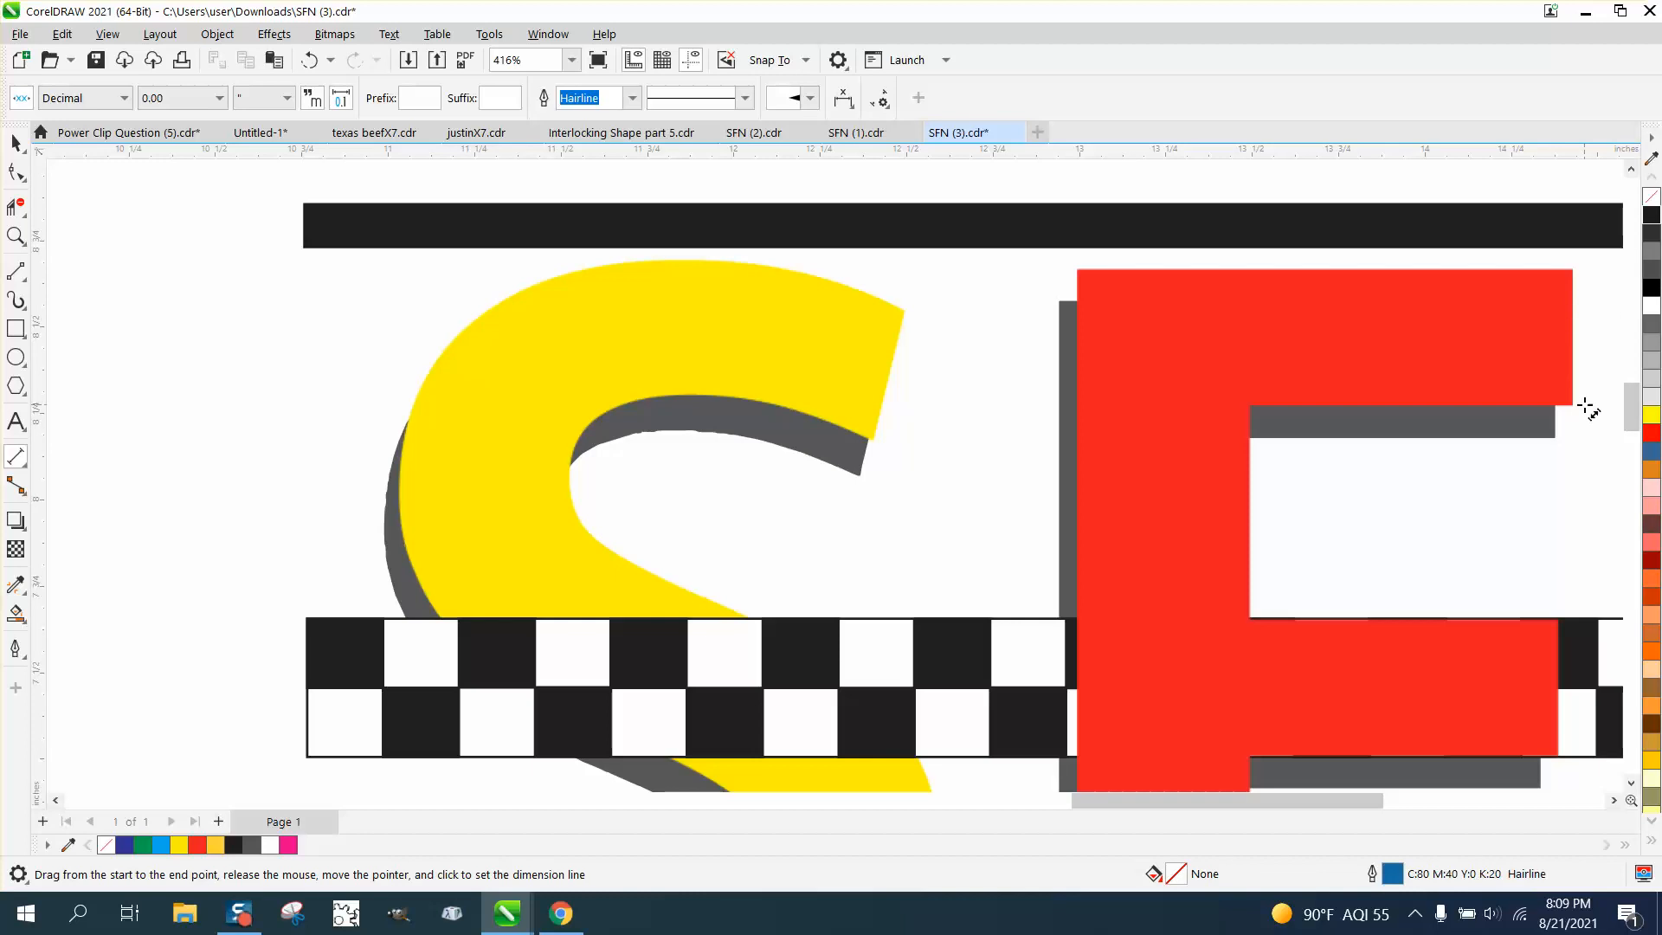
- Draw a 2-point line, about 0.052 by 0.098 inches, from the copied red F's upper-arm lower corner to the matching shadow corner
click(26, 281)
click(86, 297)
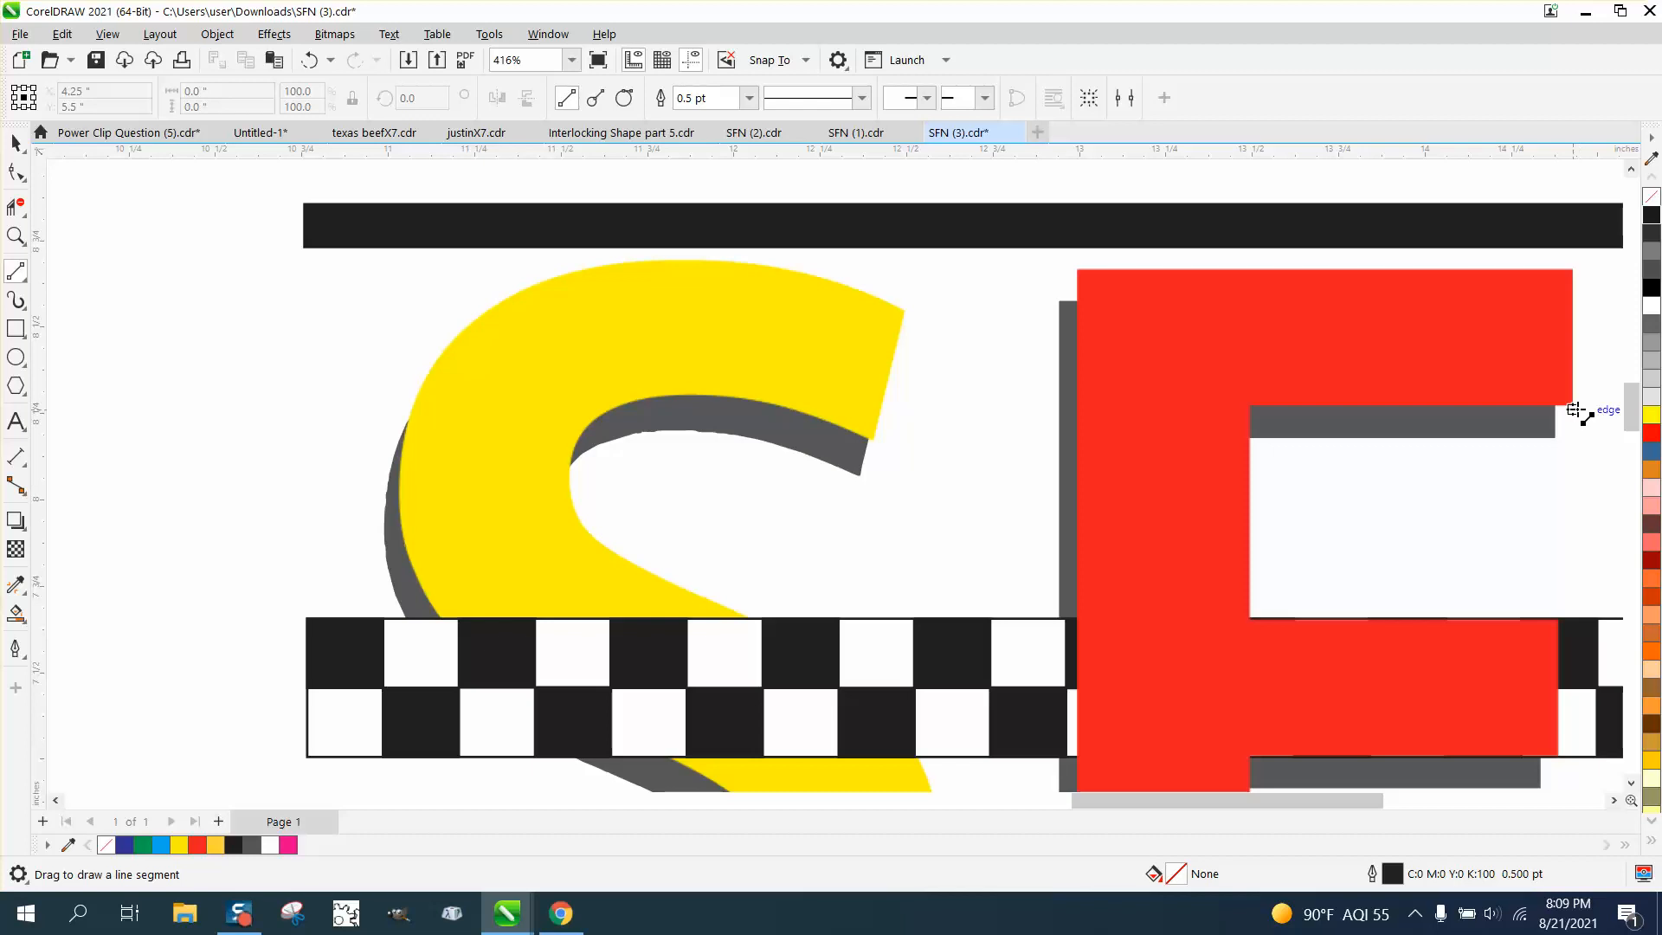
mouse_move(1573, 405)
mouse_down()
mouse_move(1573, 438)
mouse_move(1555, 438)
mouse_up()
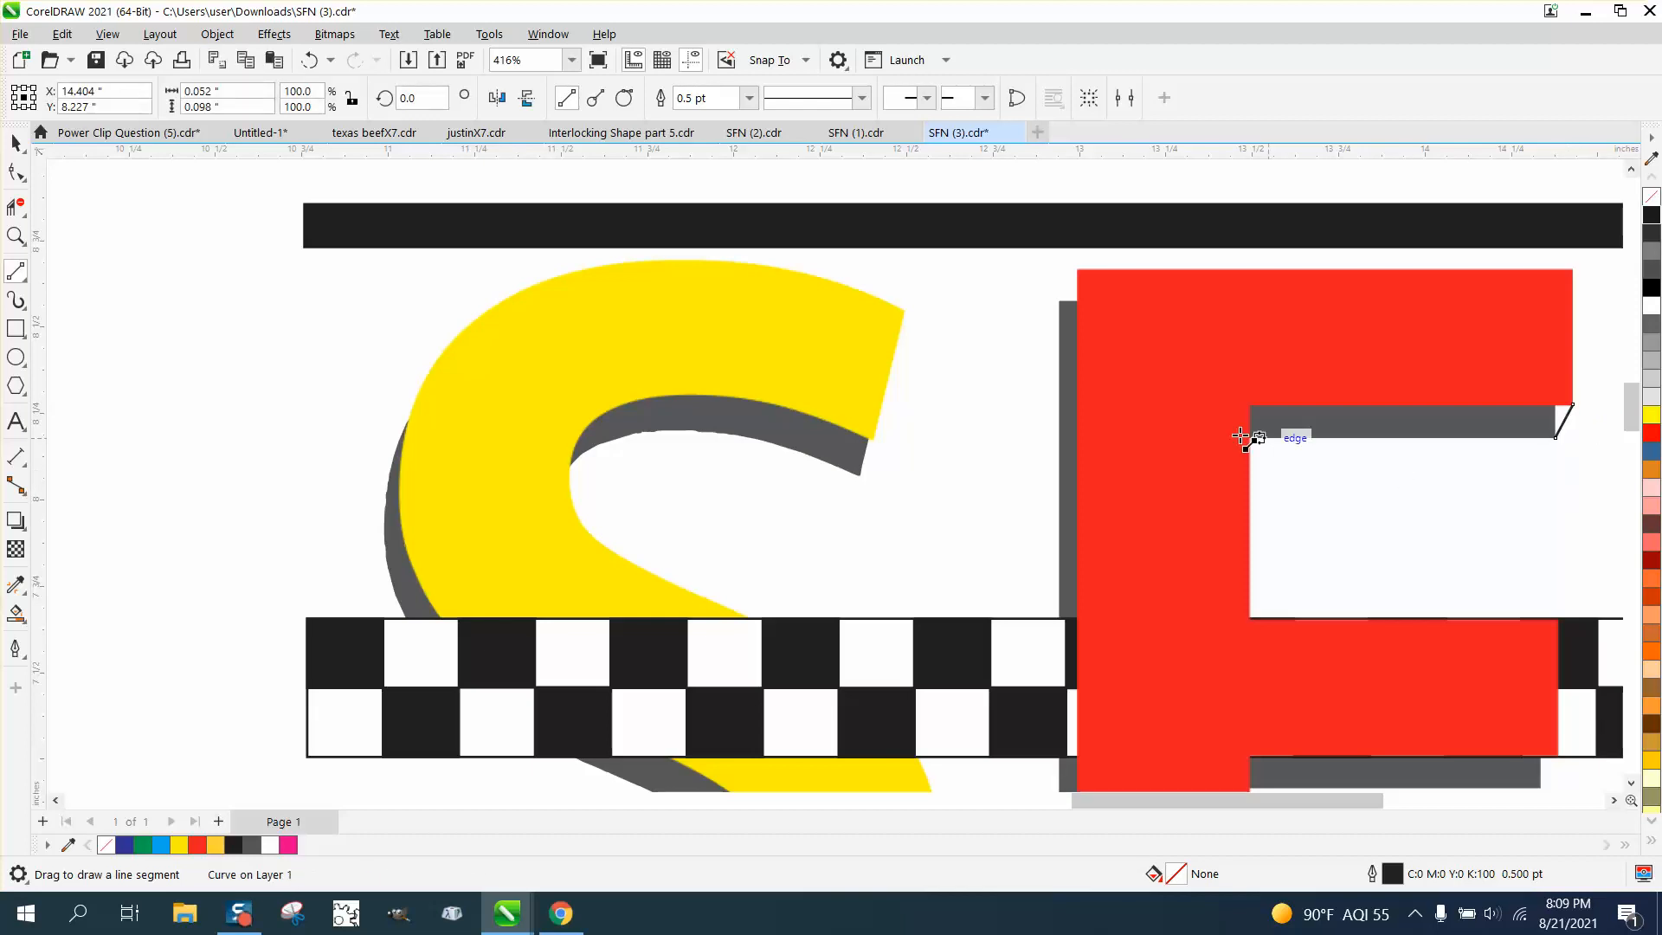
- Move the short shadow-offset line up 5 inches onto the traced red F above the copied design
scroll(946, 381, down, 3)
scroll(753, 345, down, 2)
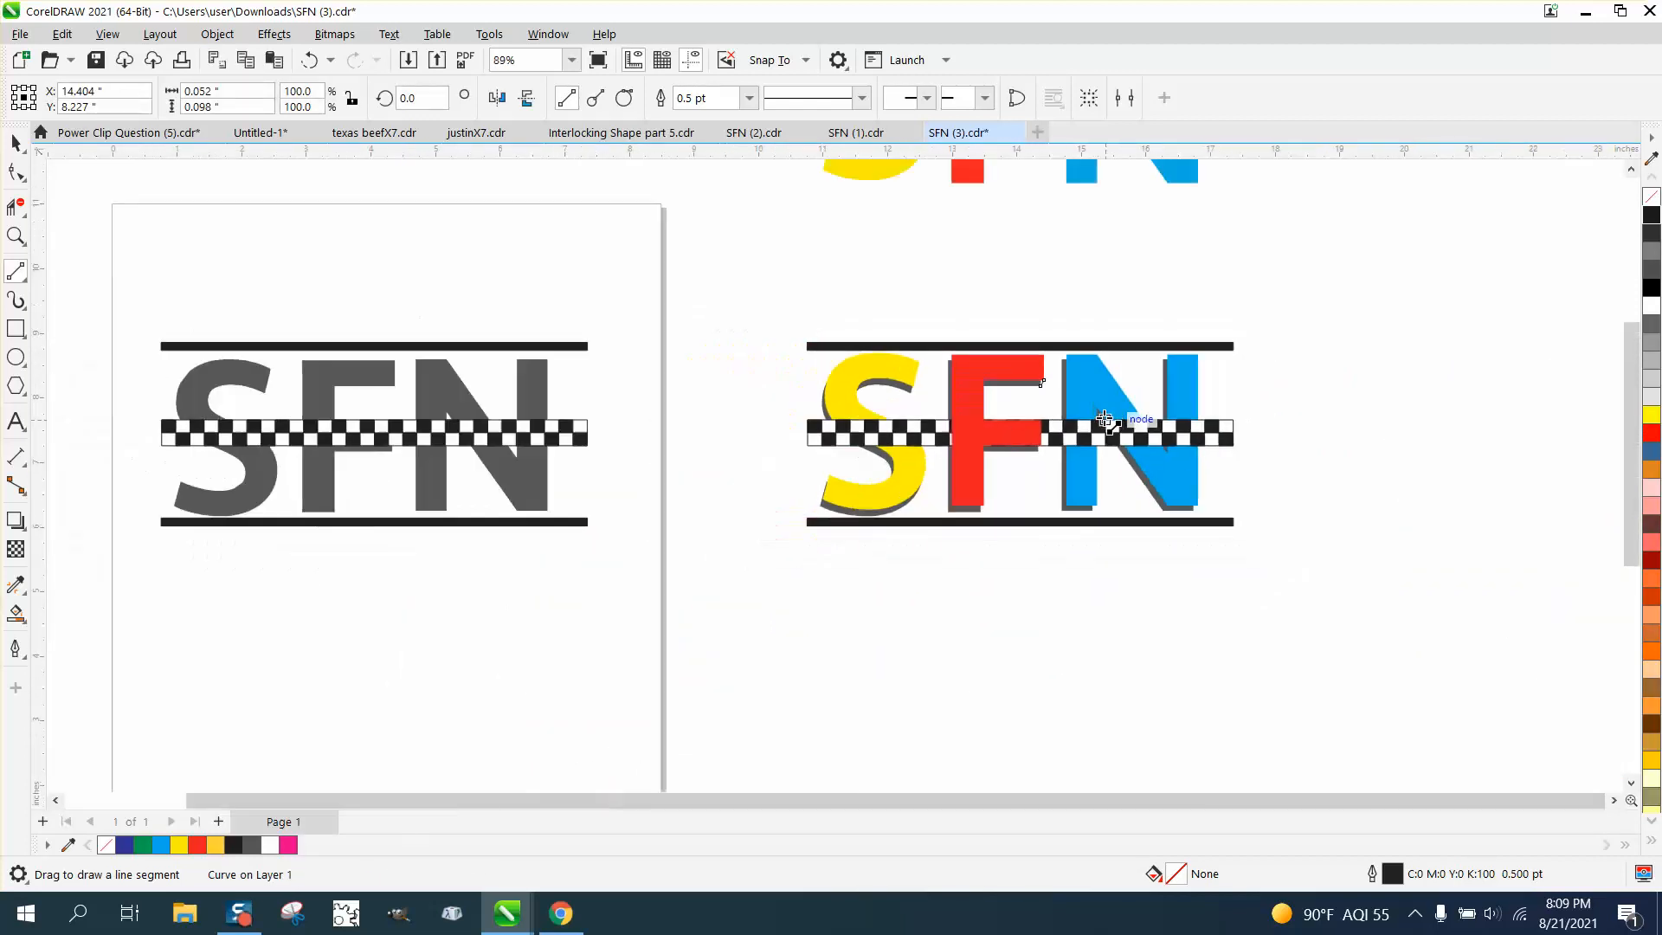
scroll(1104, 420, down, 1)
click(16, 143)
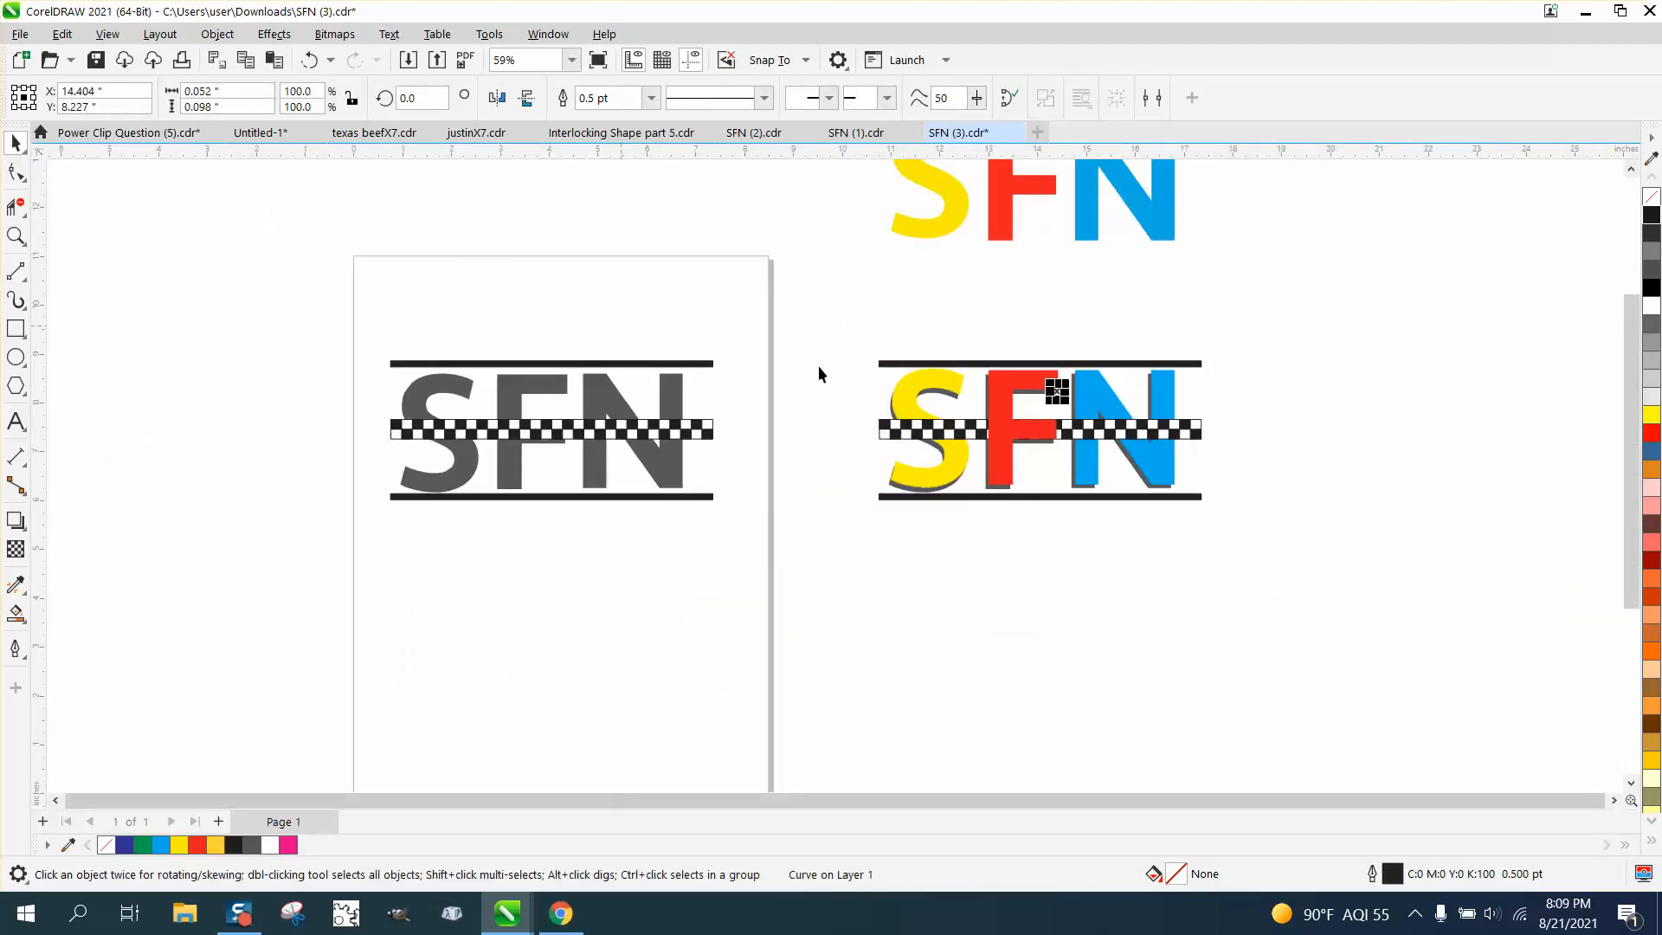
key(Up)
scroll(997, 490, down, 1)
key(z)
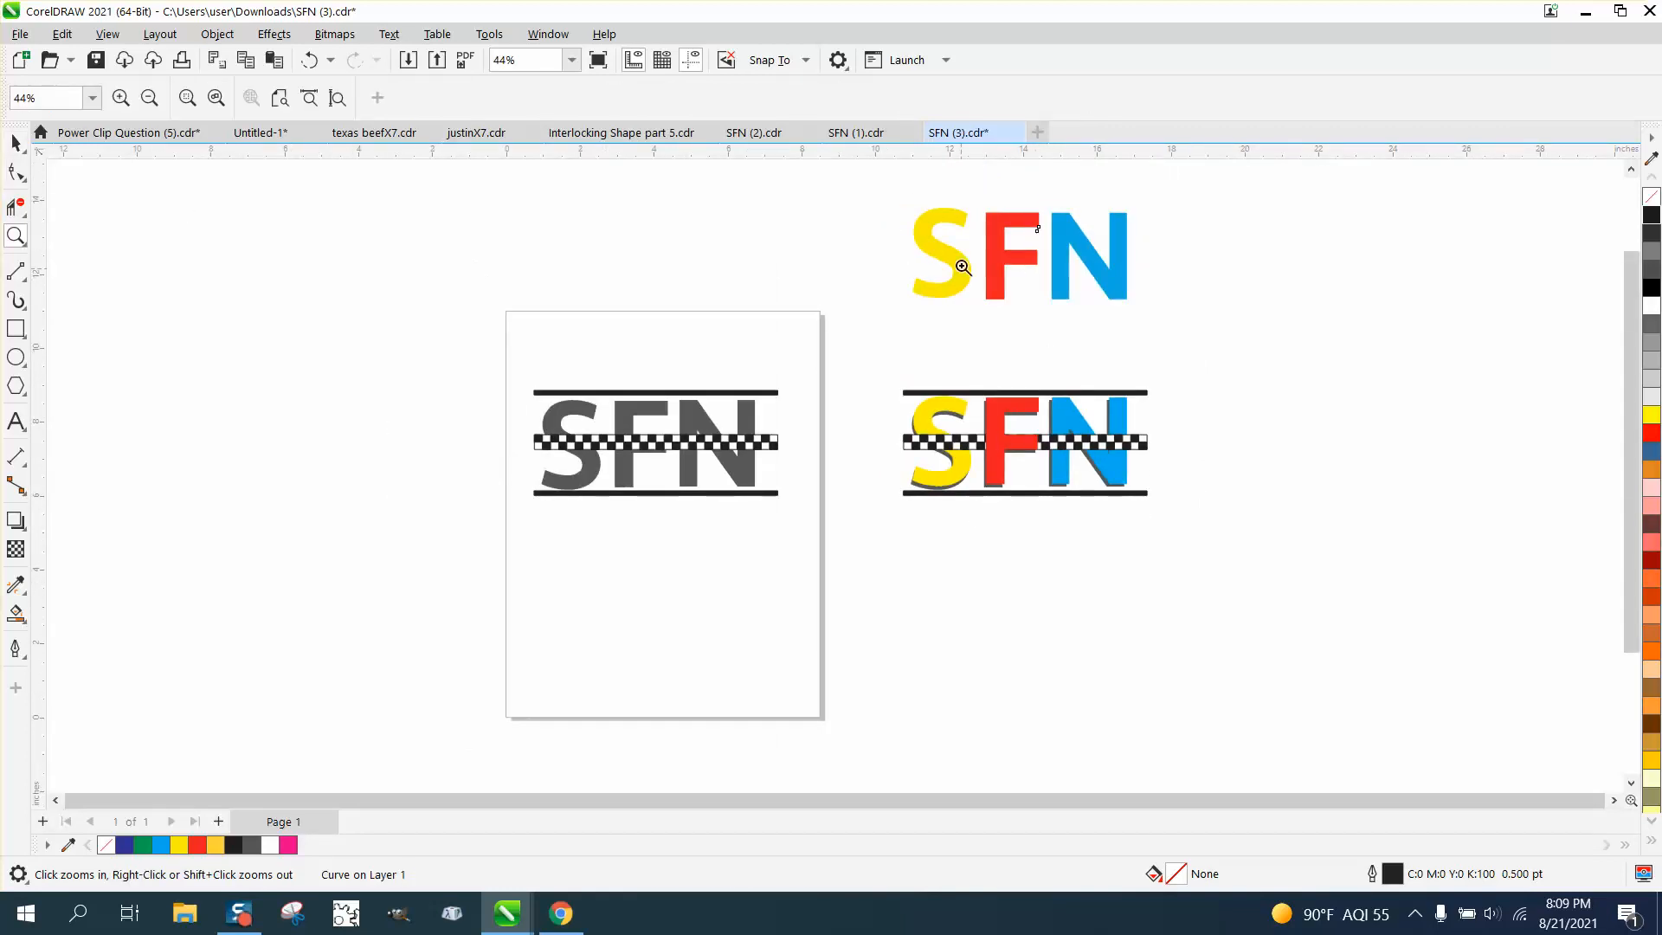
- Duplicate the traced red F in place, fill the copy with near-black #1A1A1A, and send it to the back of the page
drag(960, 240, 1145, 318)
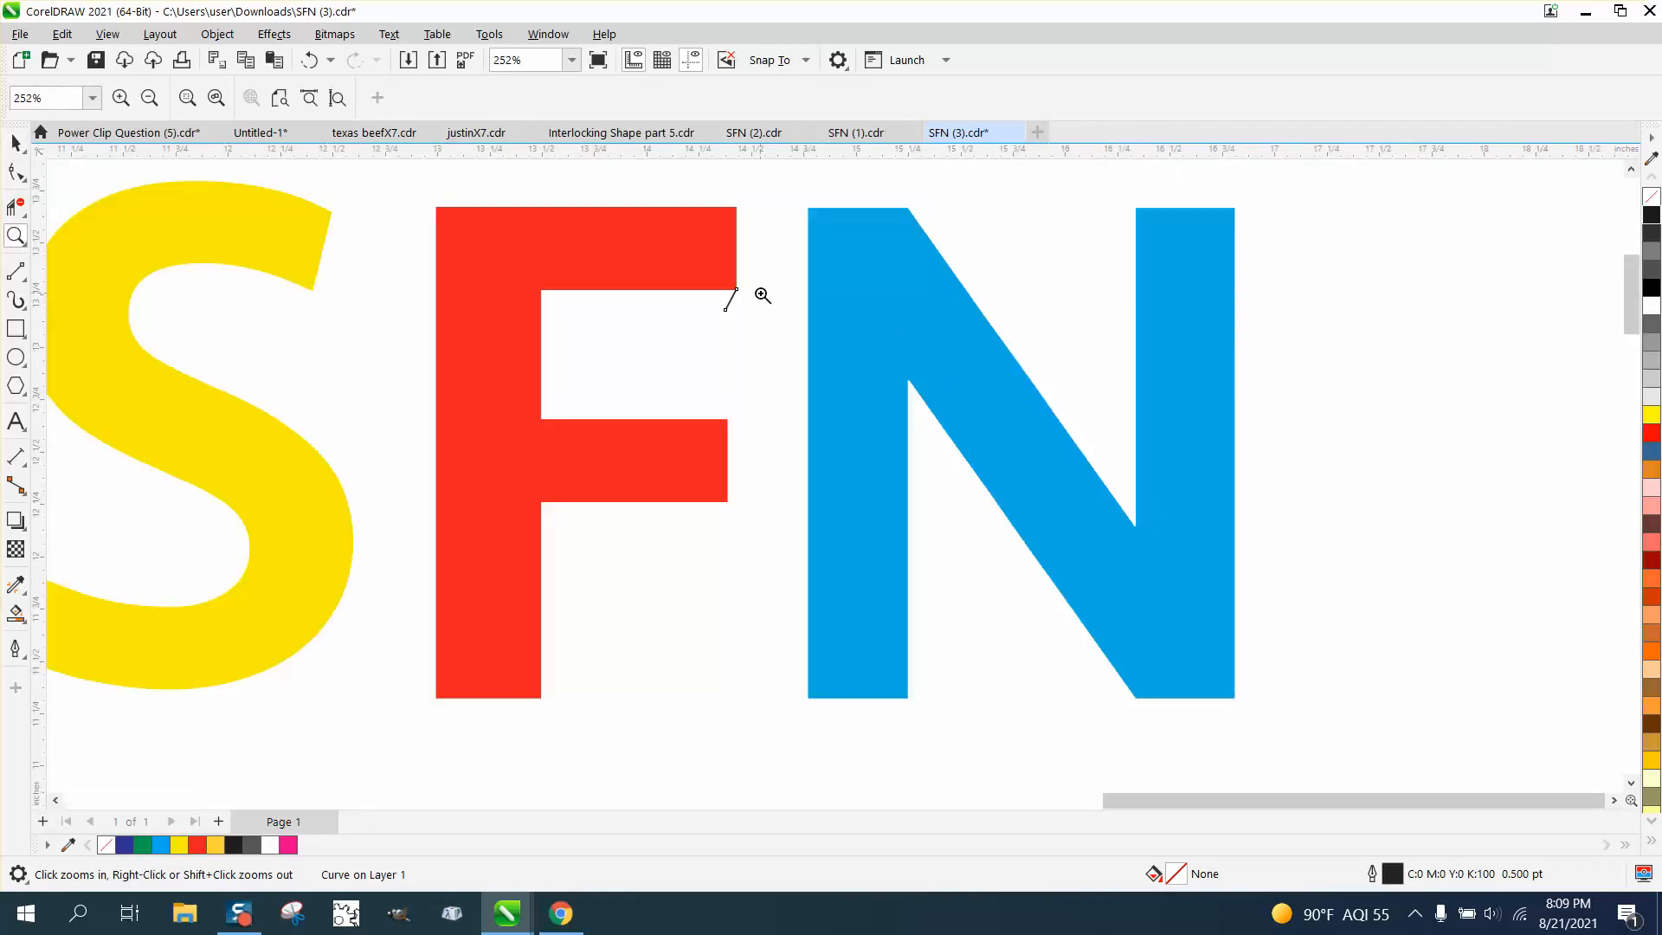
click(16, 143)
click(577, 271)
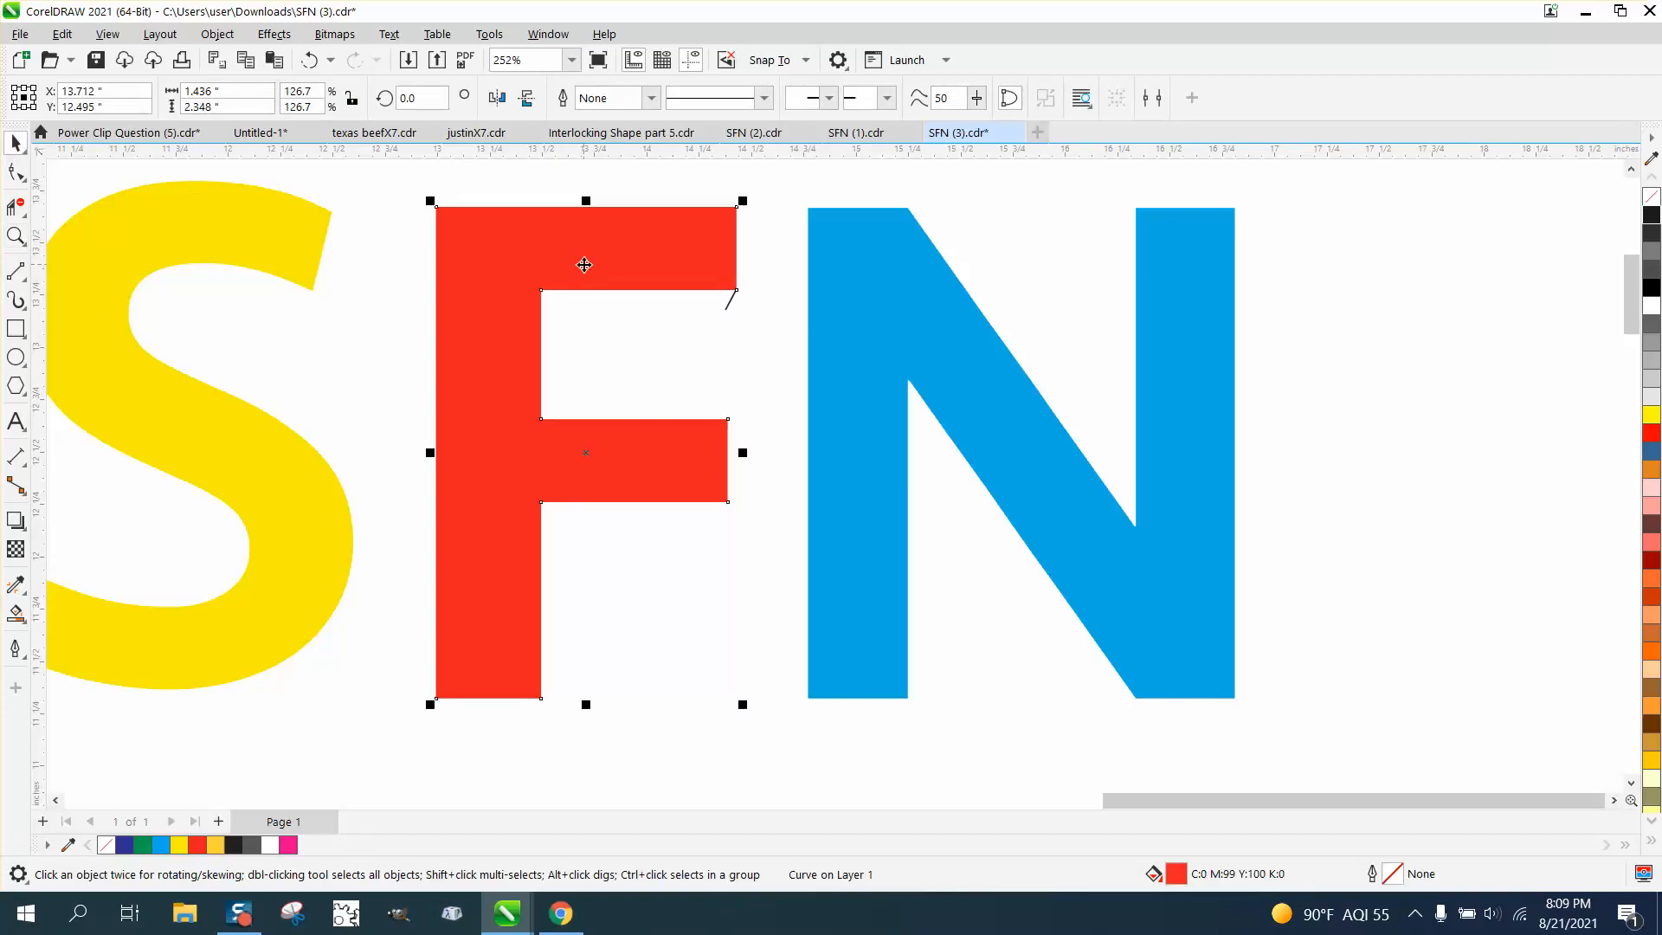
click(1652, 216)
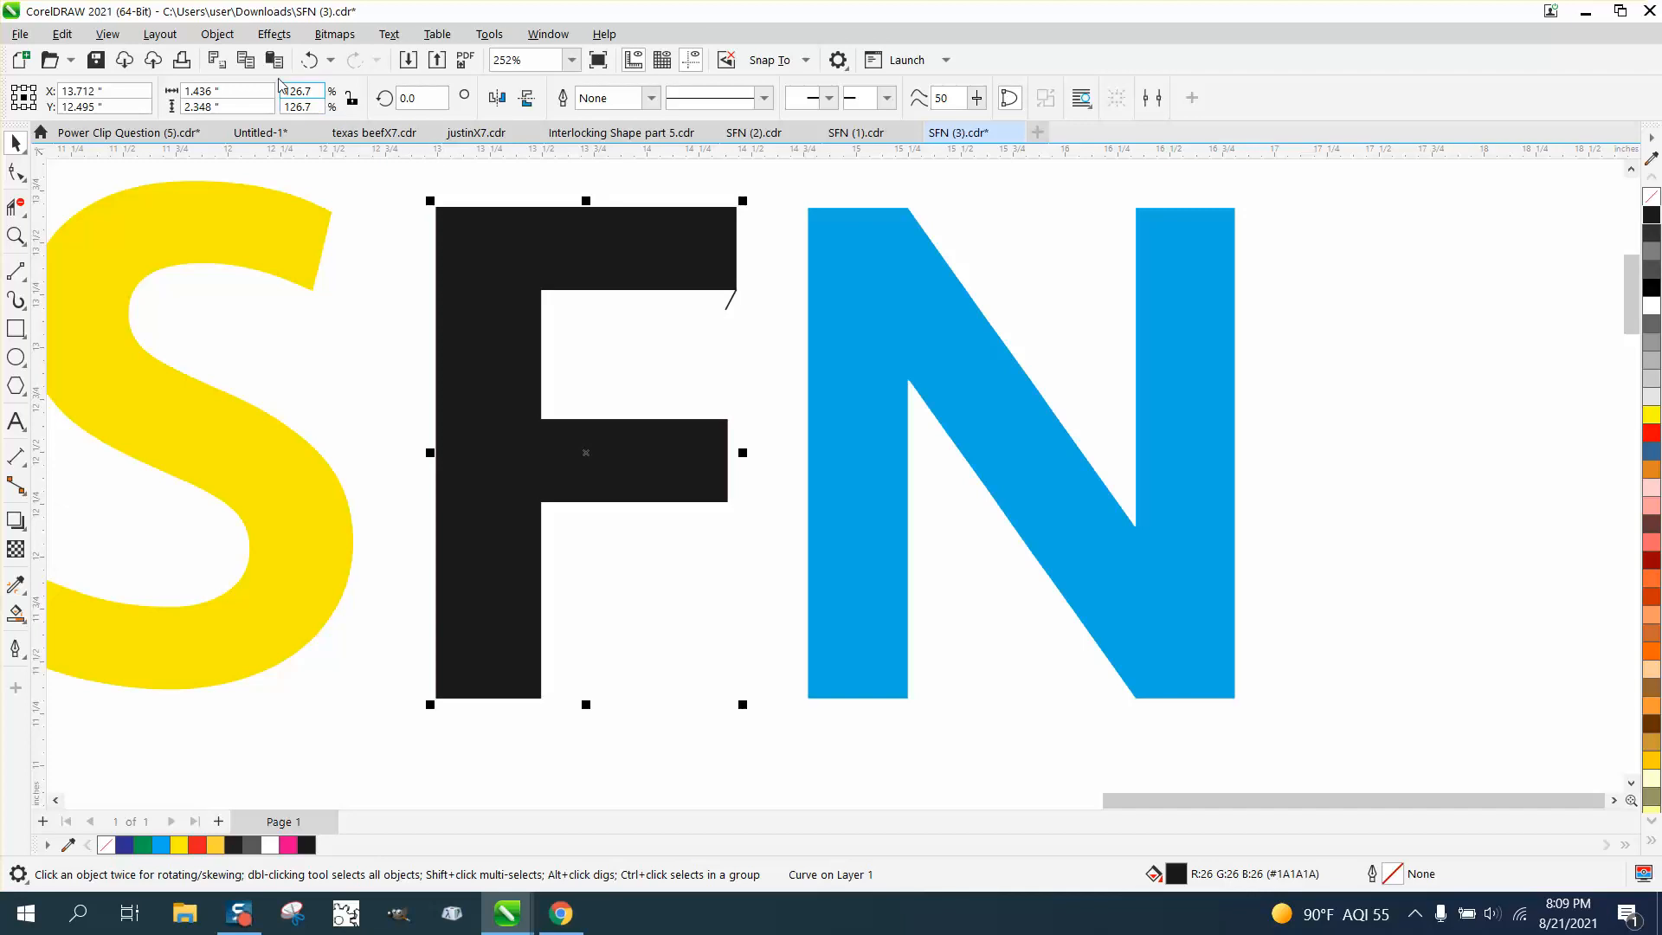
click(217, 33)
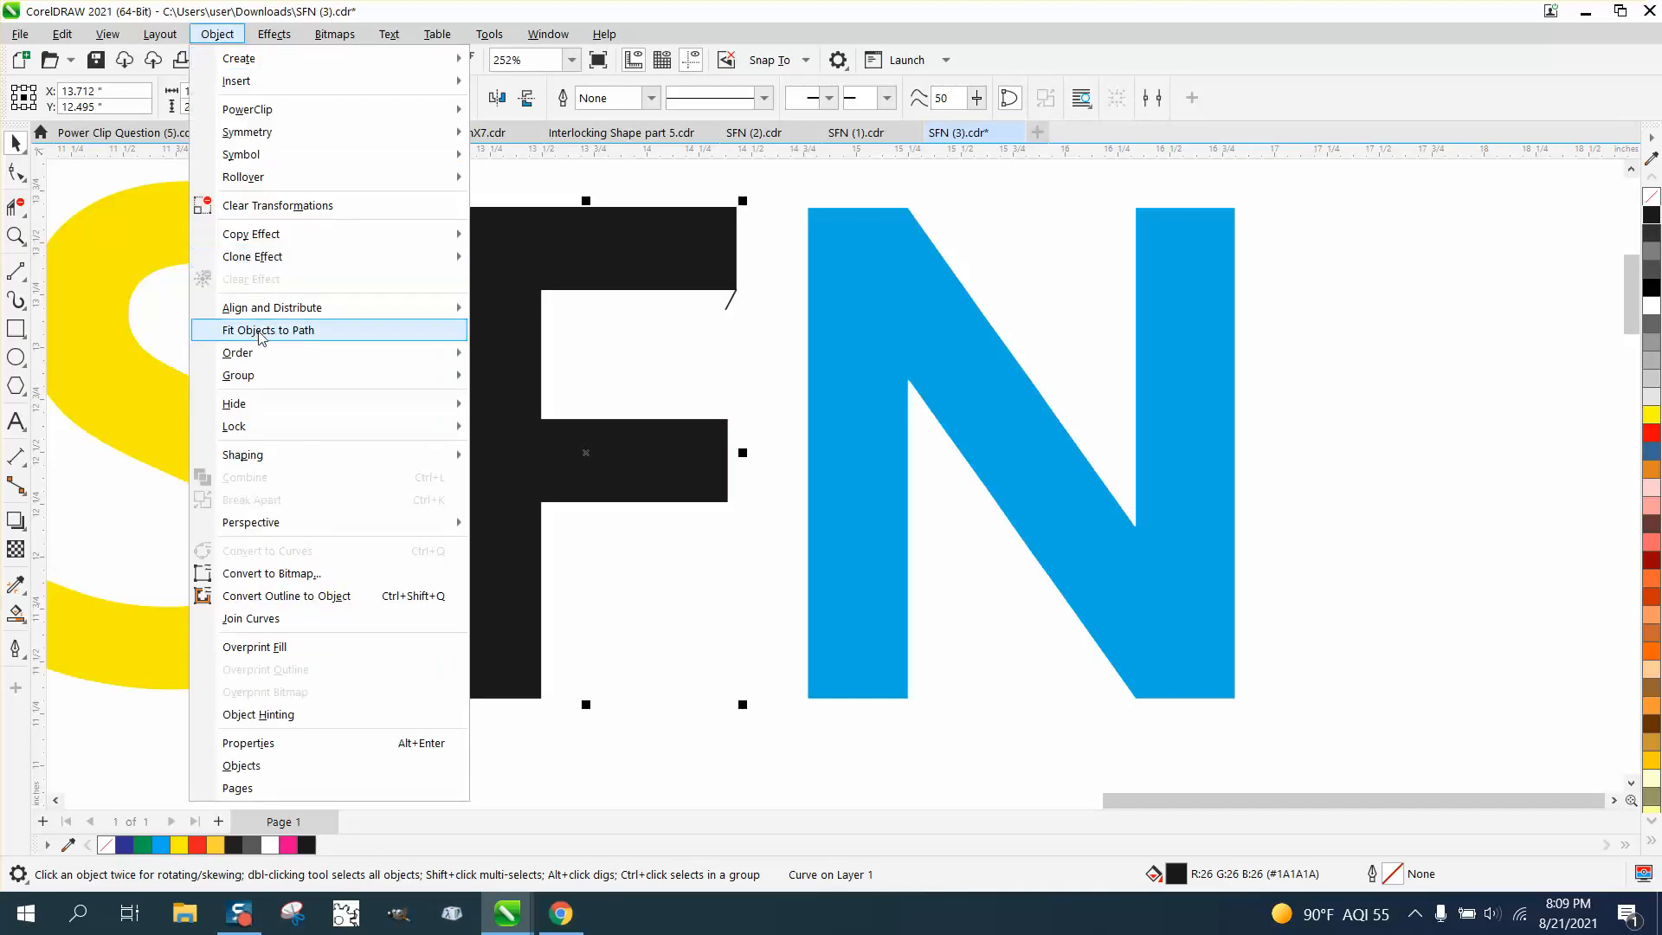
mouse_move(260, 352)
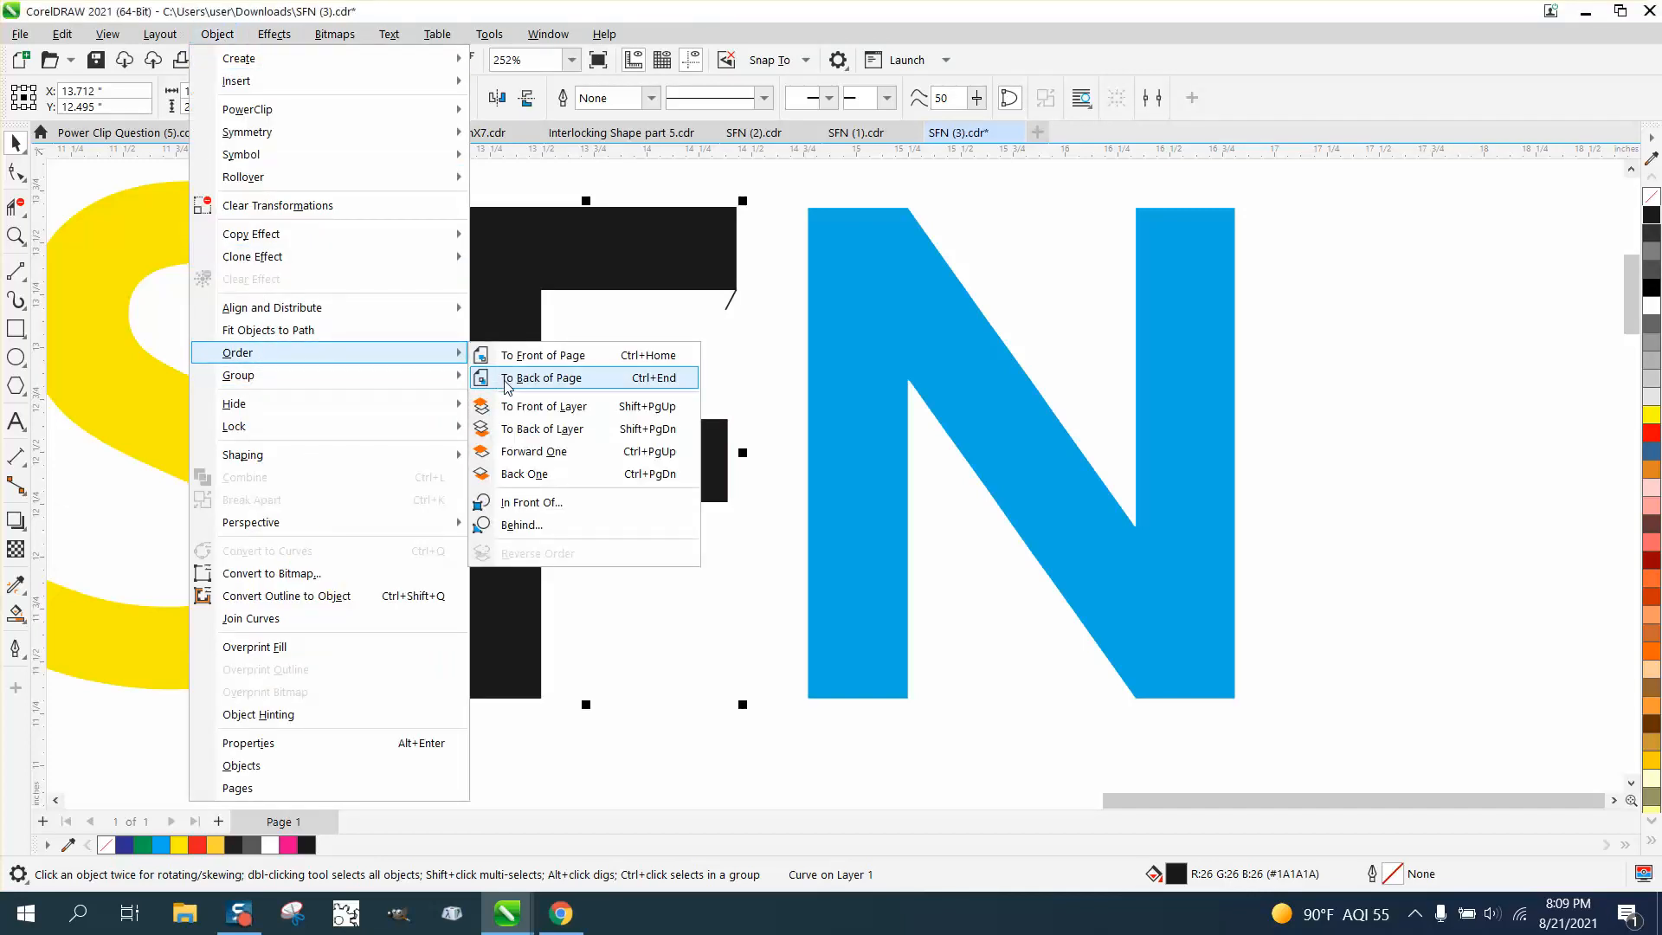
click(501, 381)
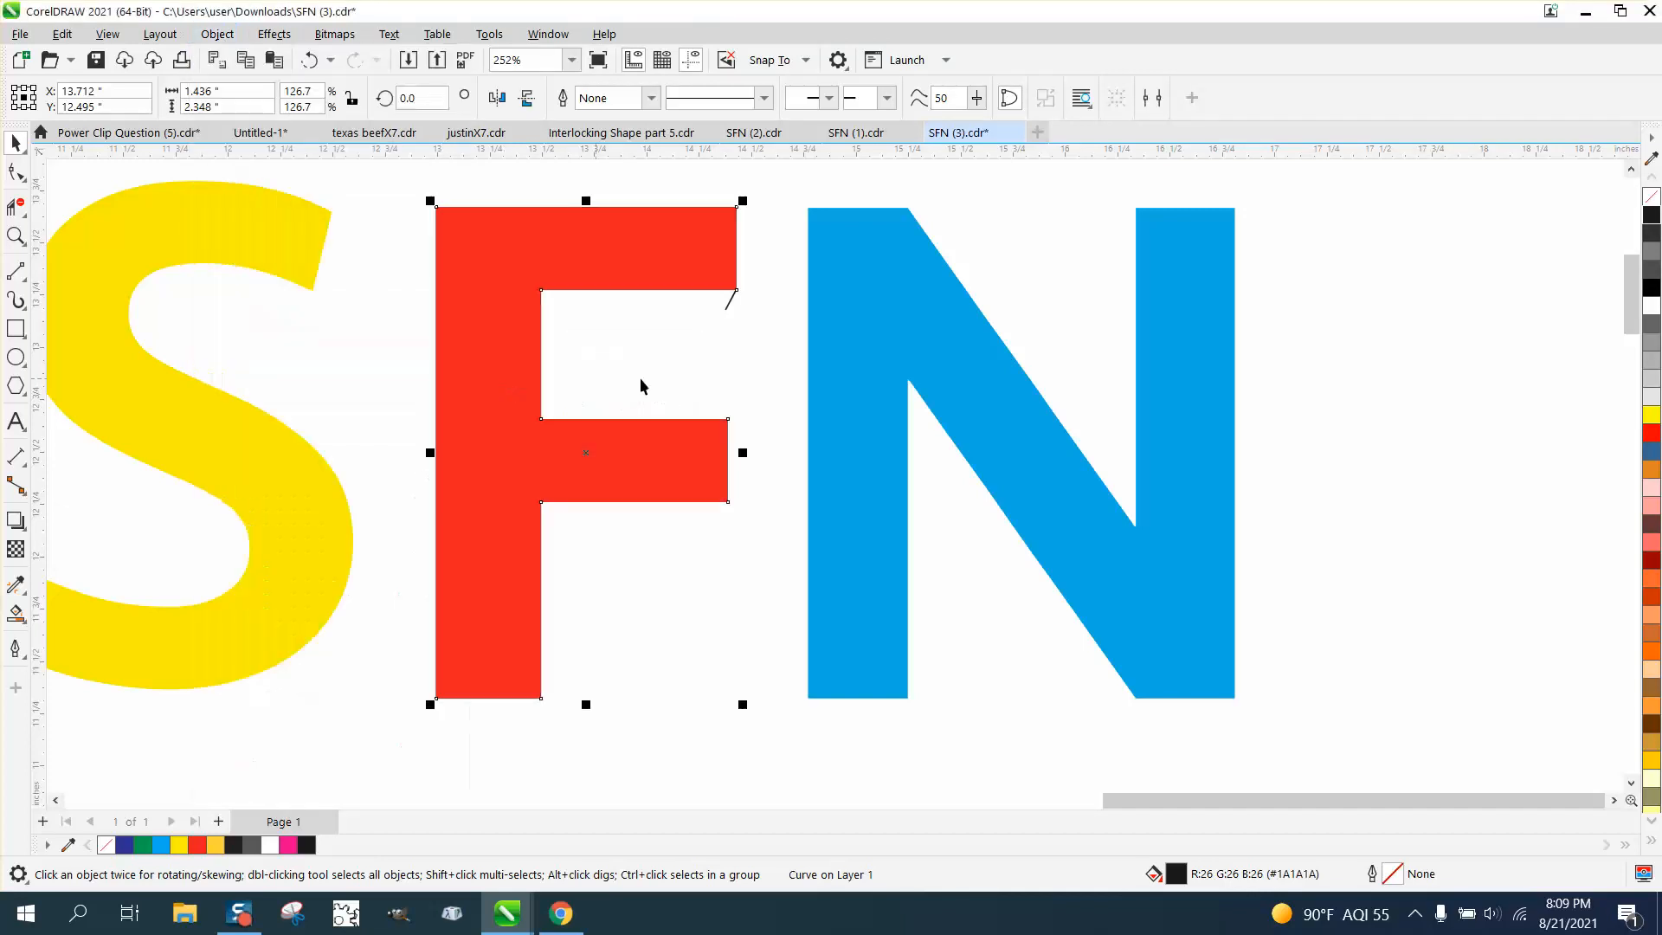
- Set the nudge distance to 0.11 inches and shift the red F 0.11 inches above its dark copy
click(766, 210)
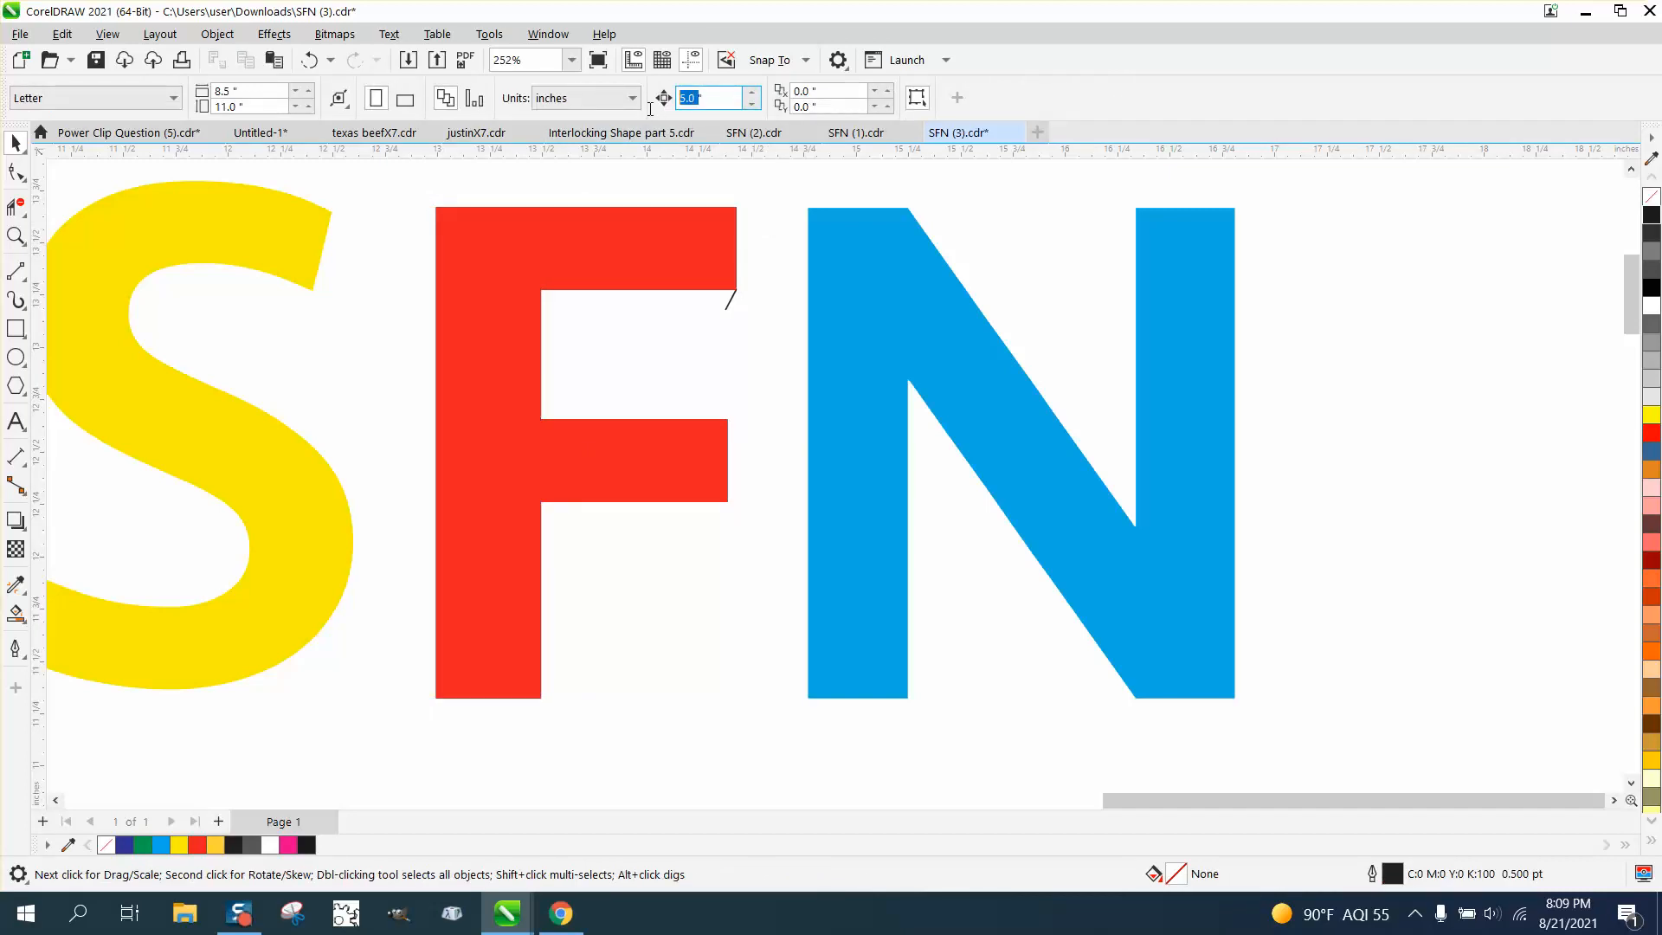
key(BackSpace)
click(673, 251)
key(Down)
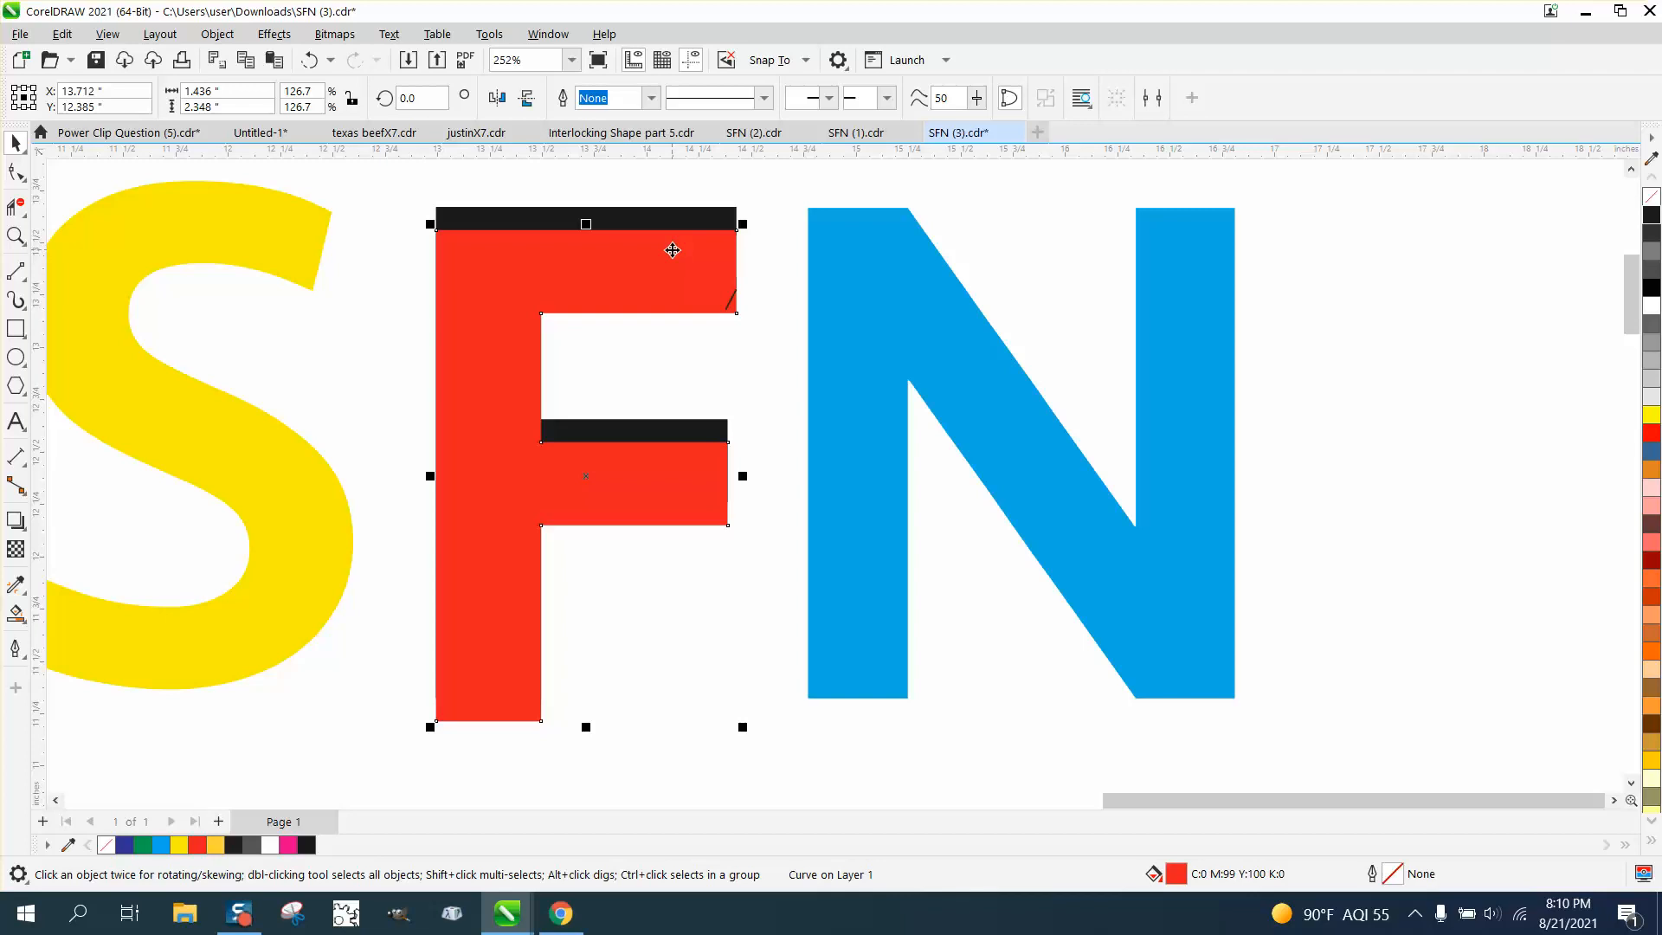
key(Up)
key(Up)
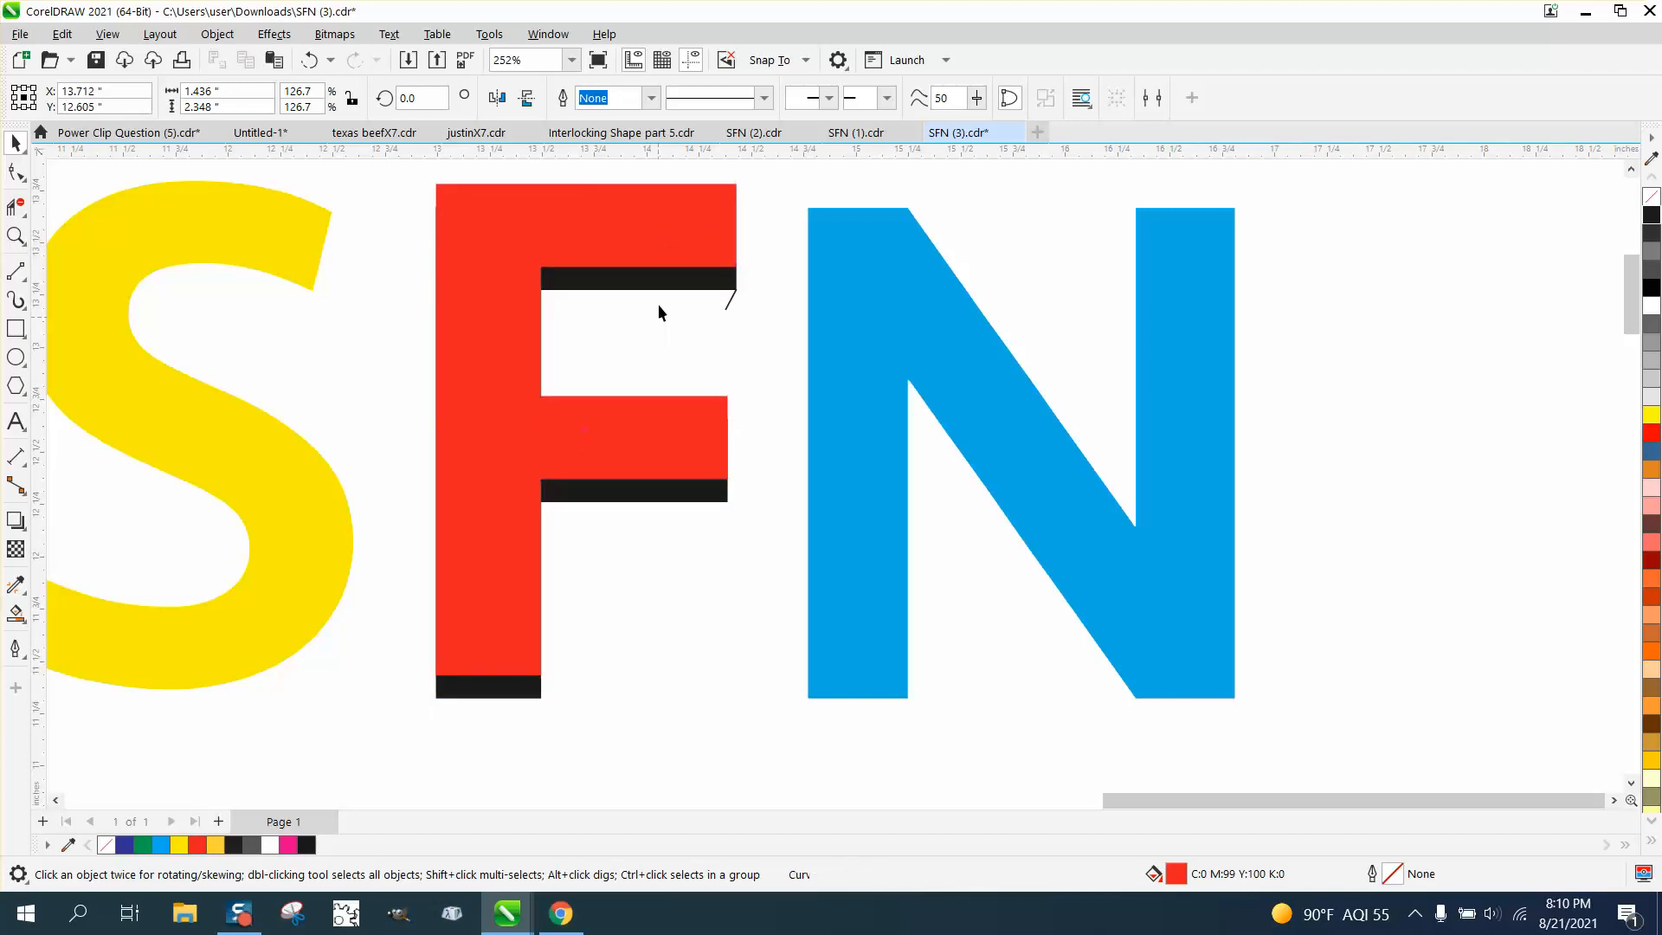
- Move the dark F copy down 0.11 inches and bring the red F back down 0.11 inches over it
click(659, 303)
click(665, 281)
key(Down)
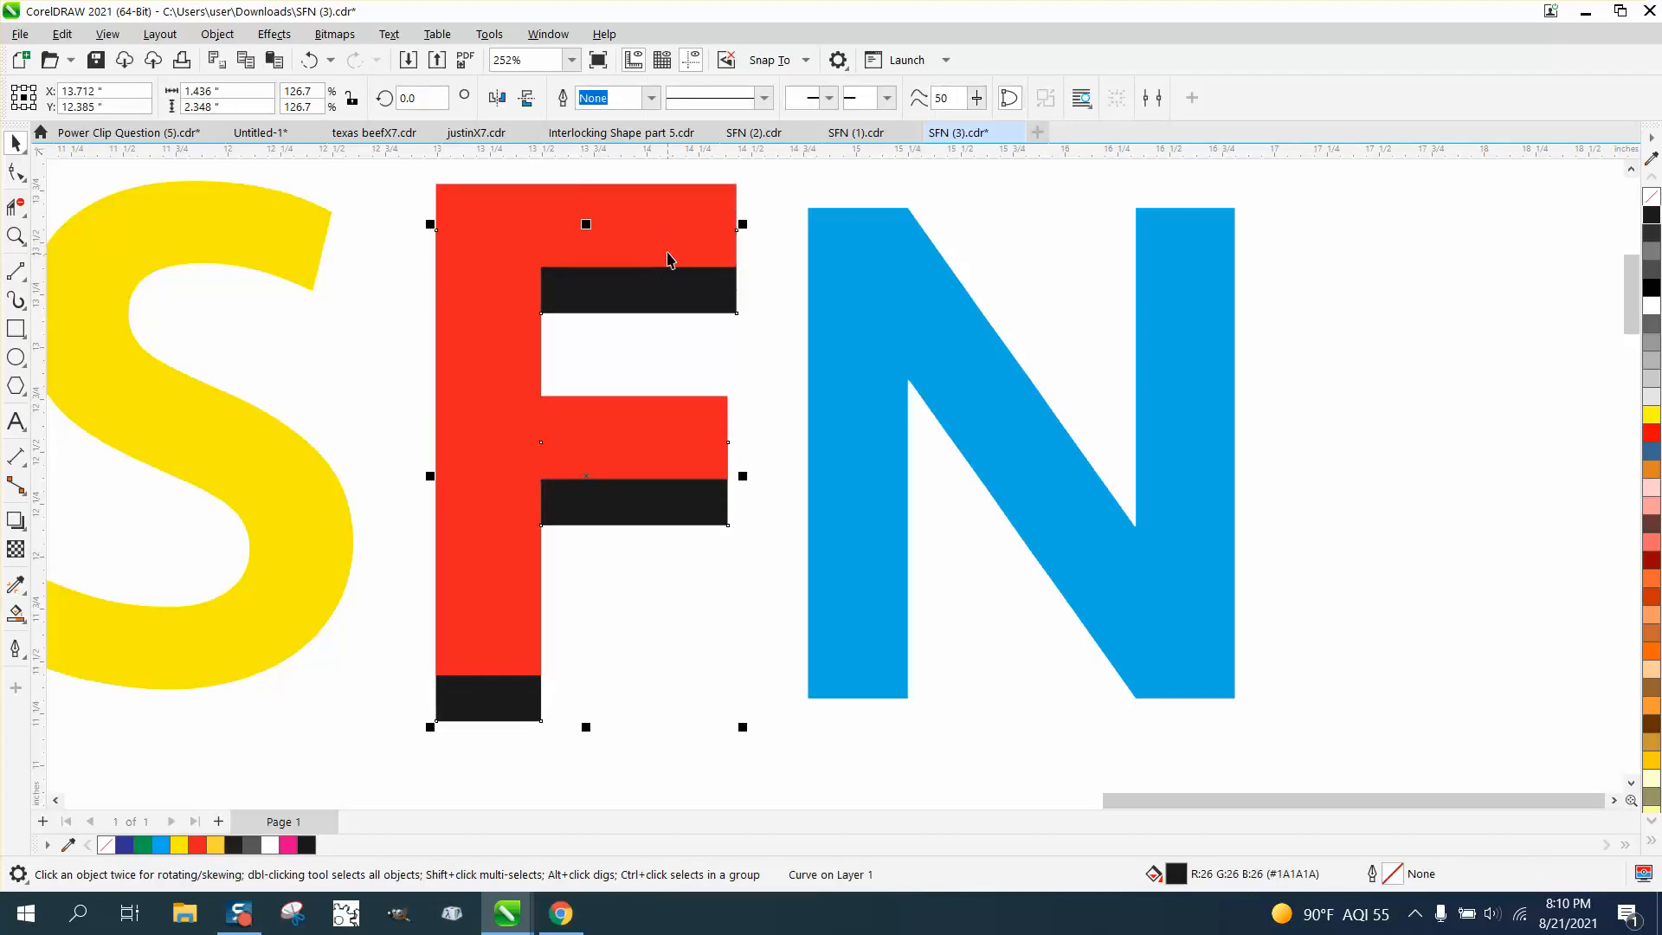
click(680, 218)
key(Down)
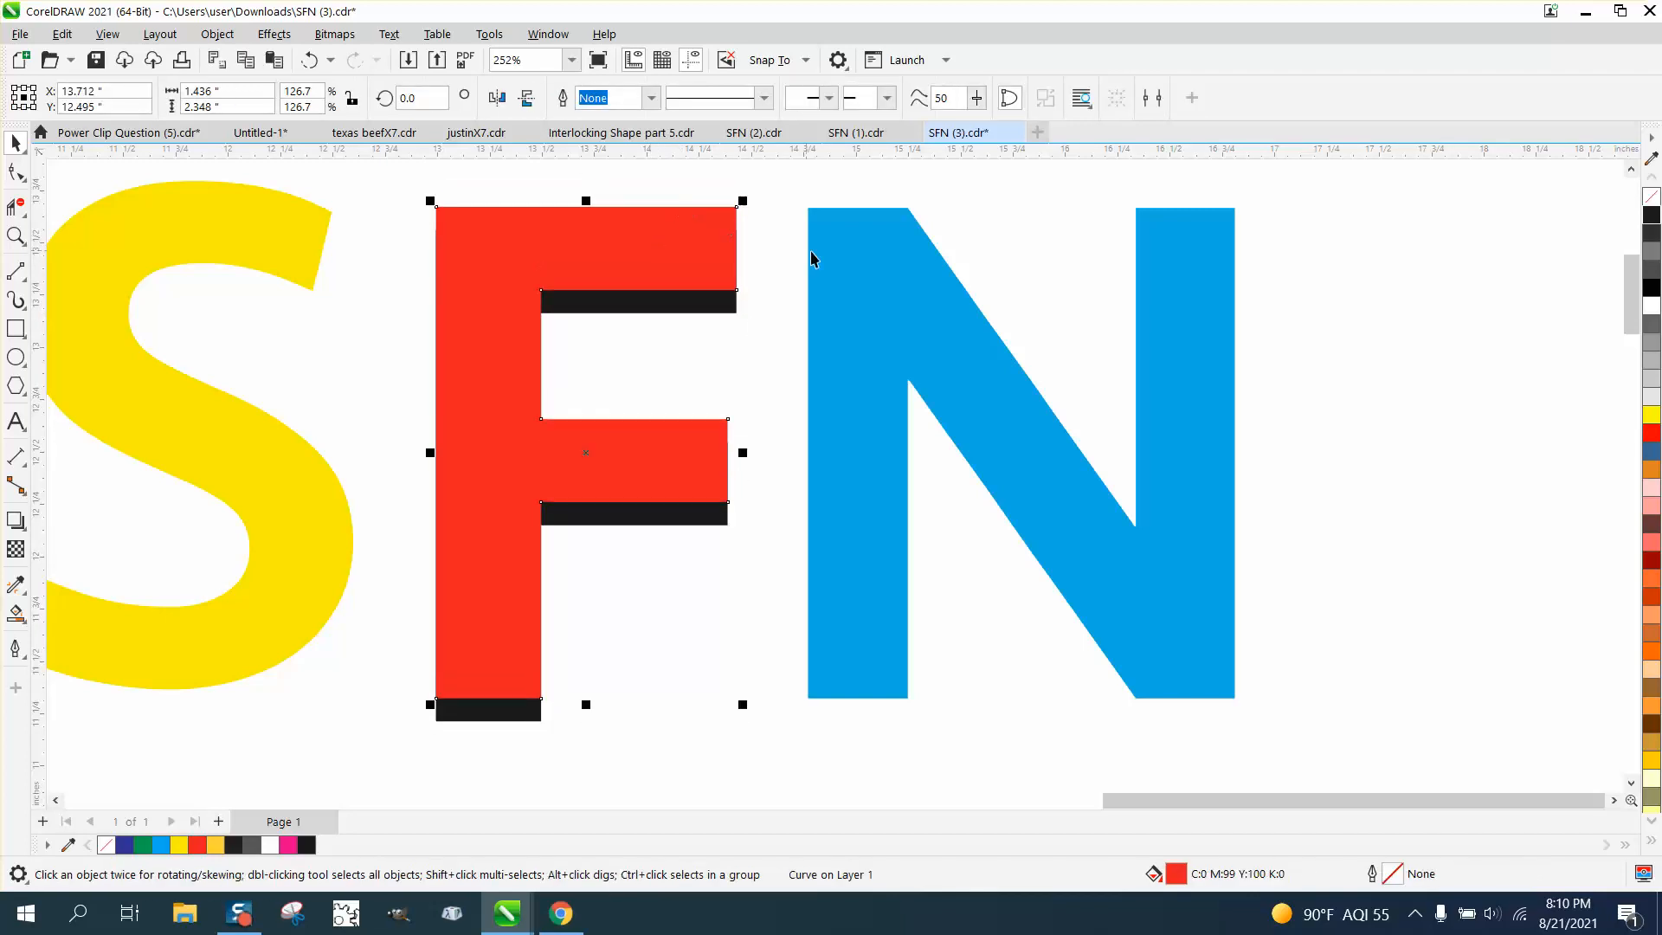
- Move the dark F copy 0.11 inches to the left, behind the red F
click(15, 235)
drag(562, 250, 909, 377)
key(space)
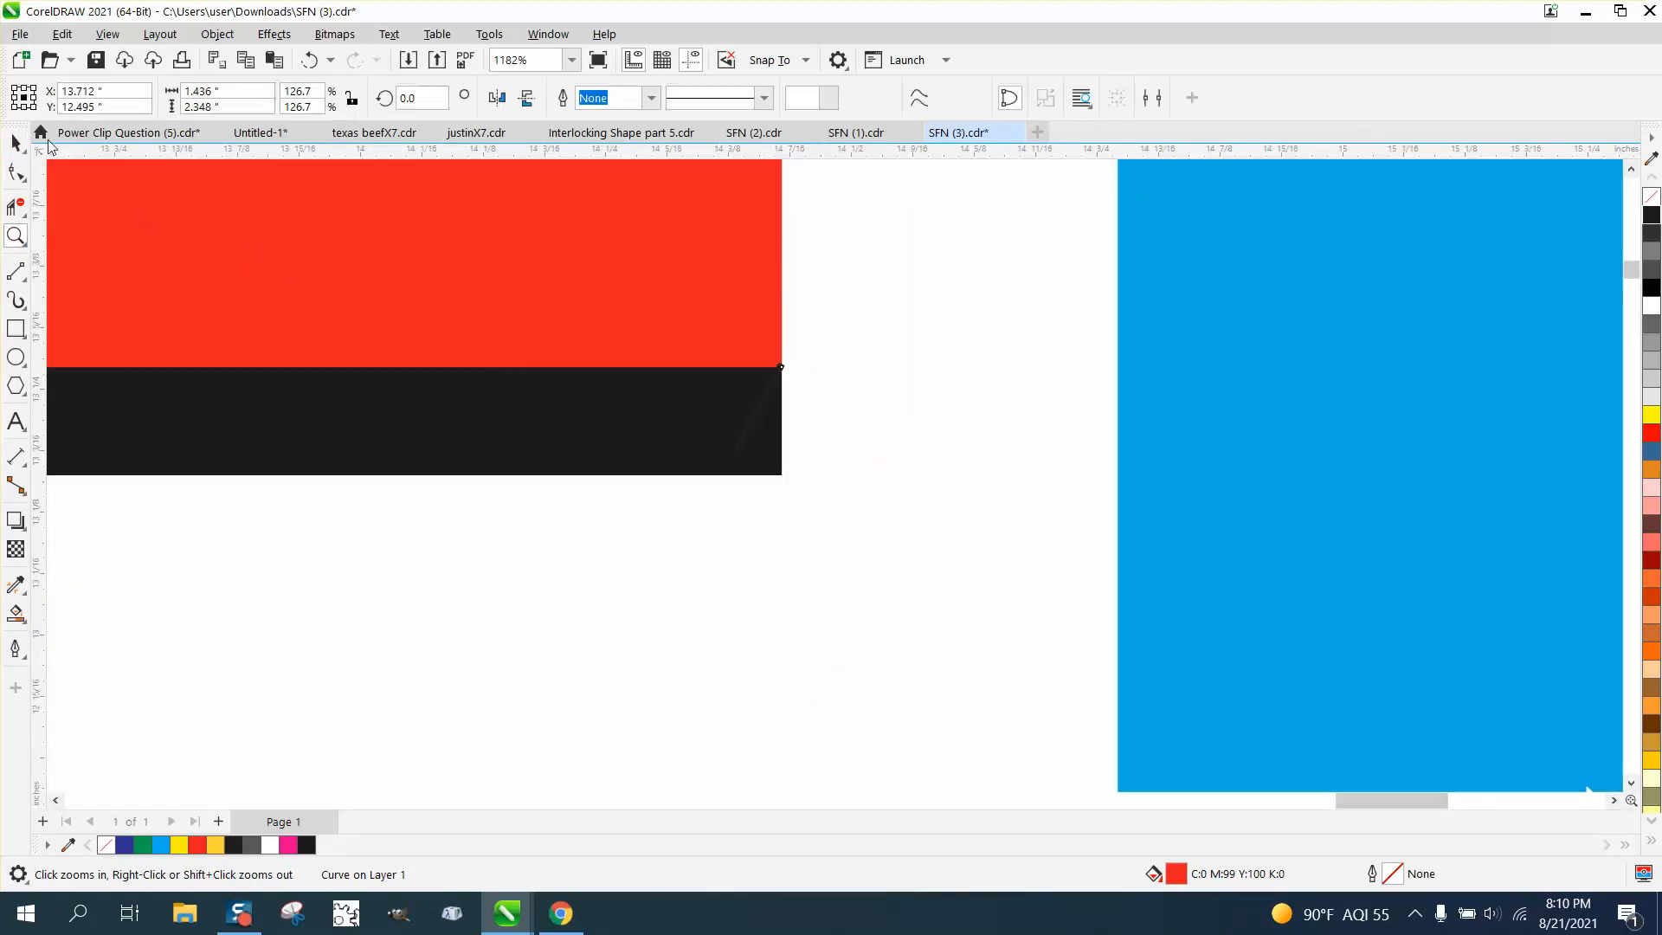
click(827, 336)
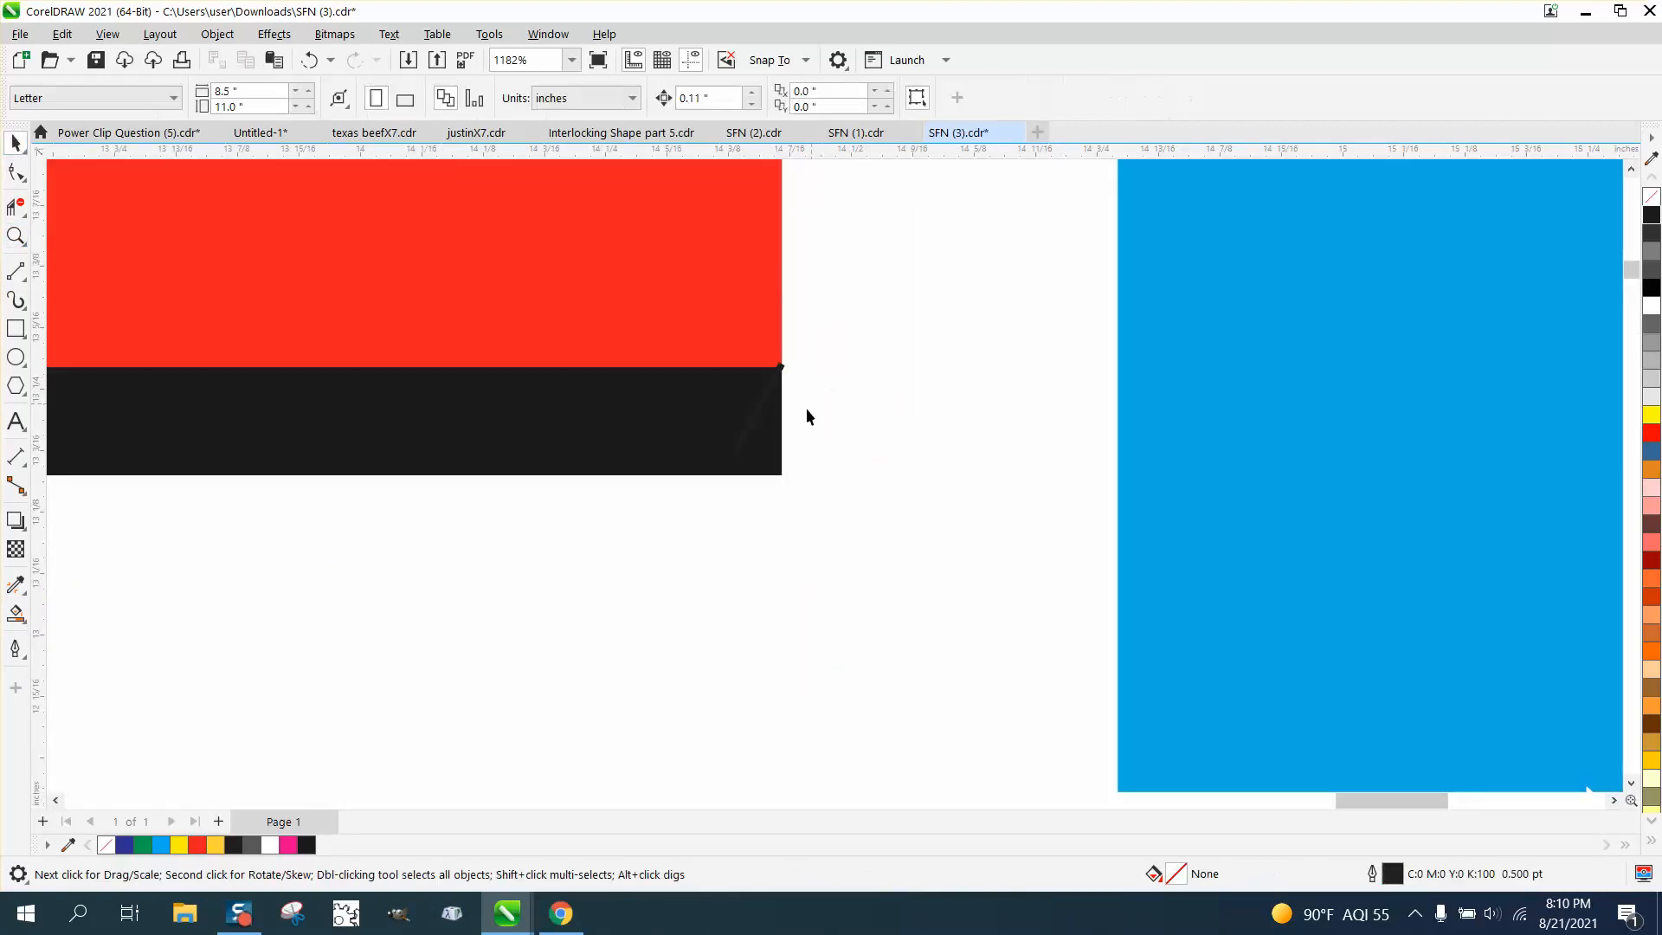
click(775, 445)
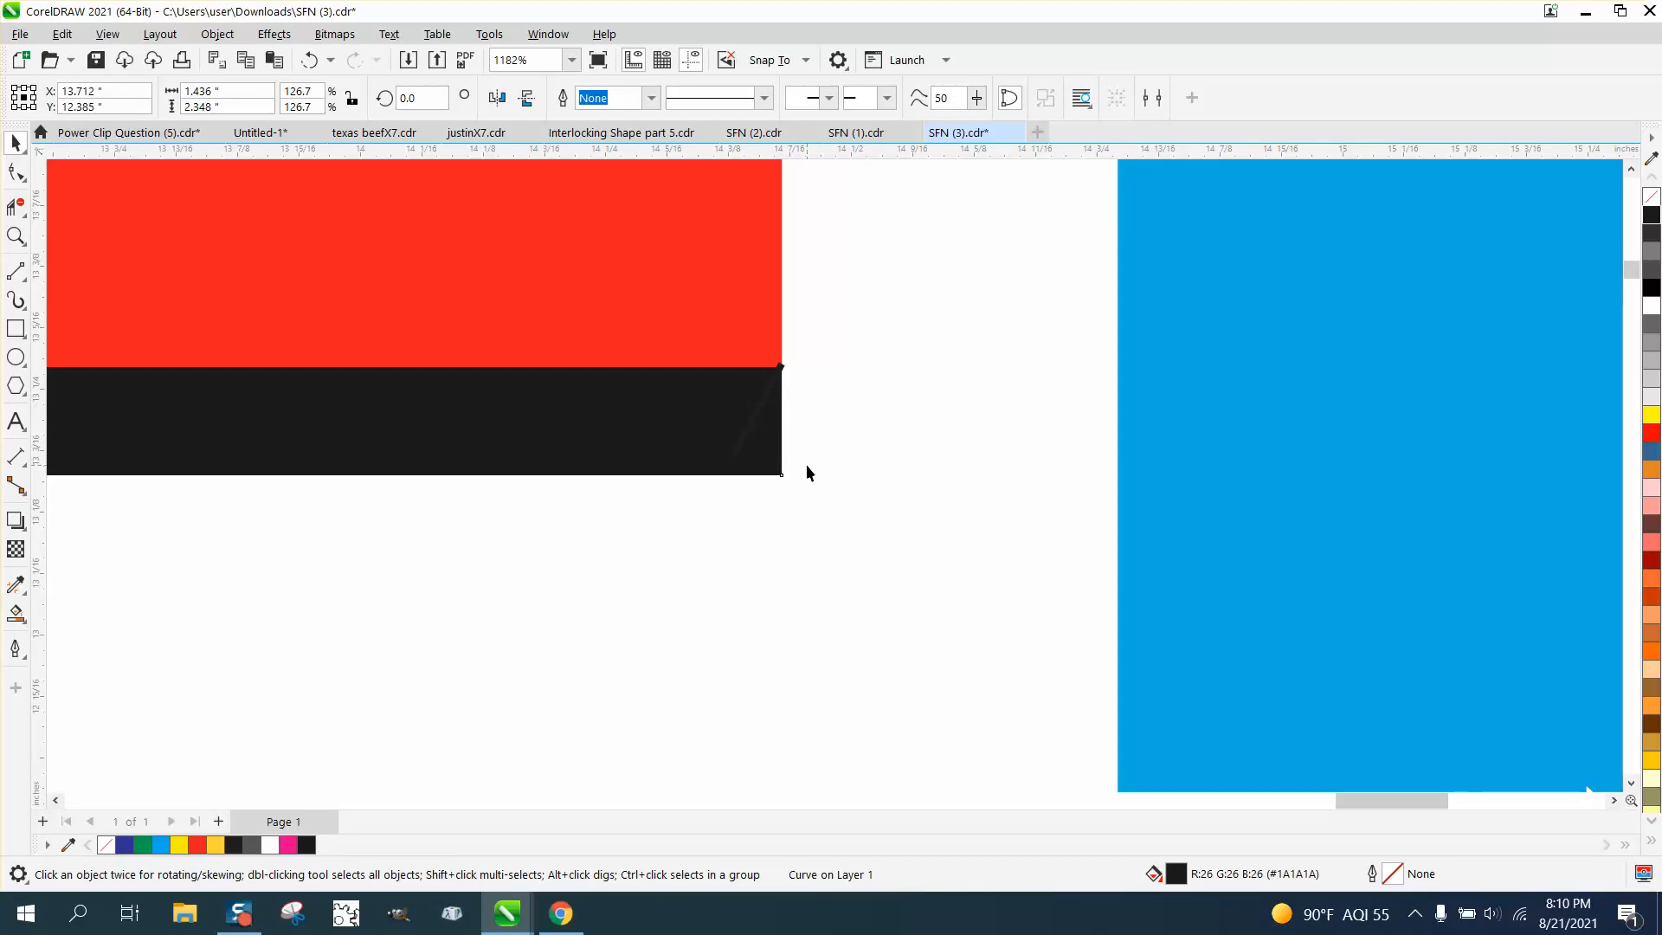
key(Left)
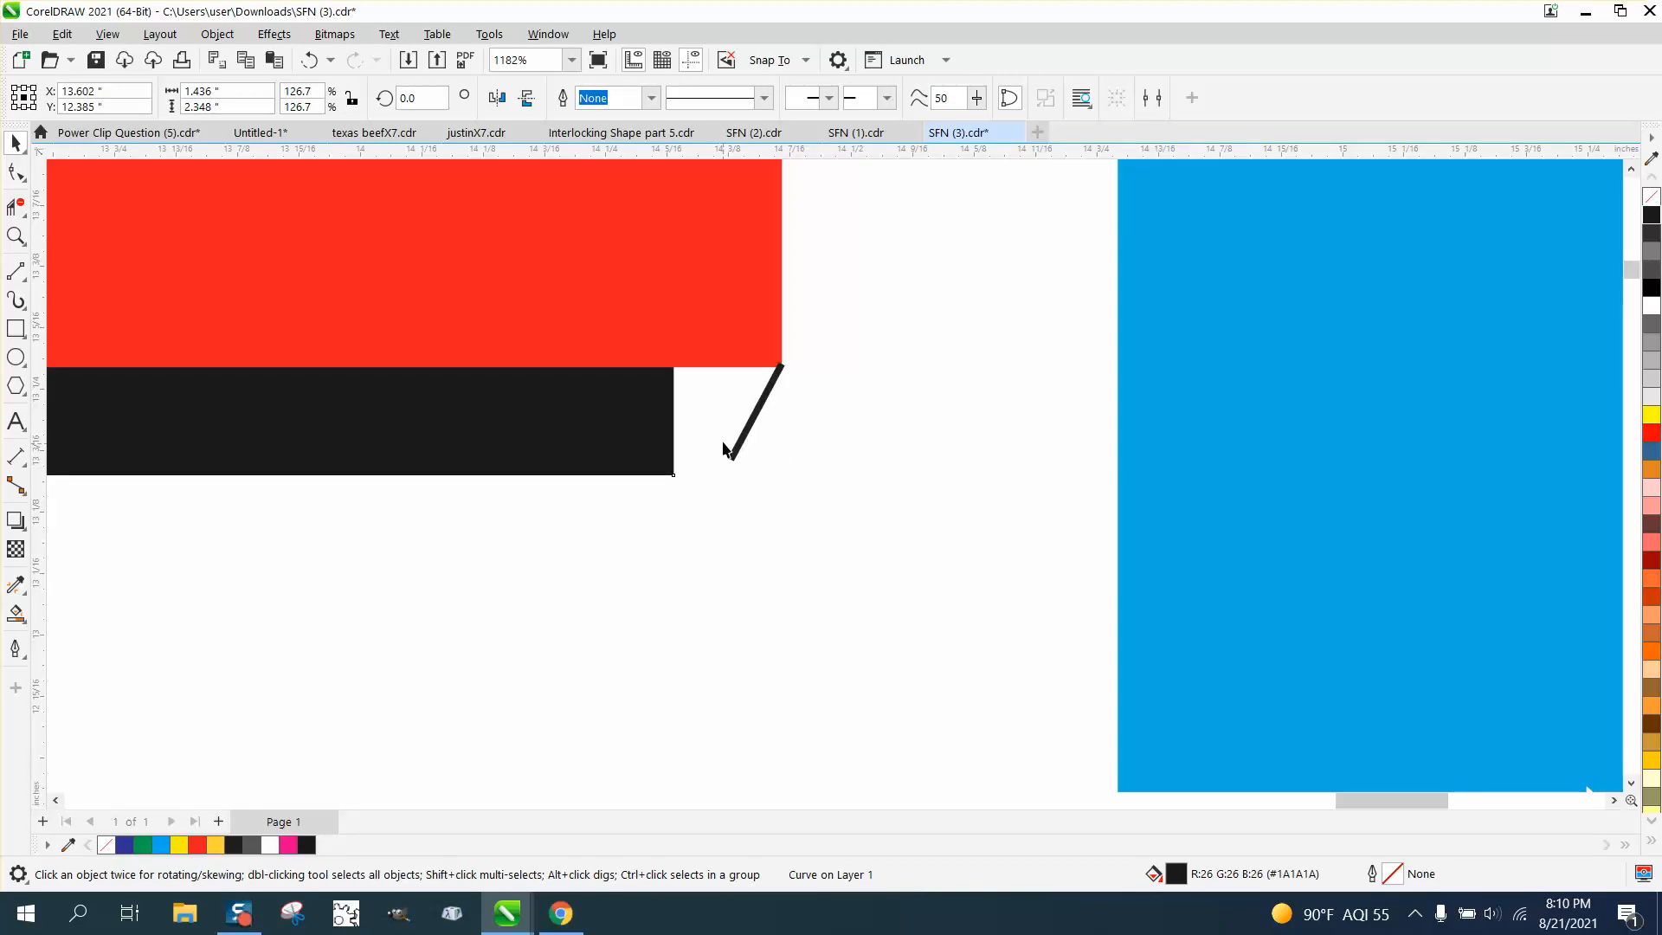
- Set the nudge distance to 0.05 inches and move the dark F copy 0.05 inches back to the right
click(838, 275)
drag(715, 99, 653, 97)
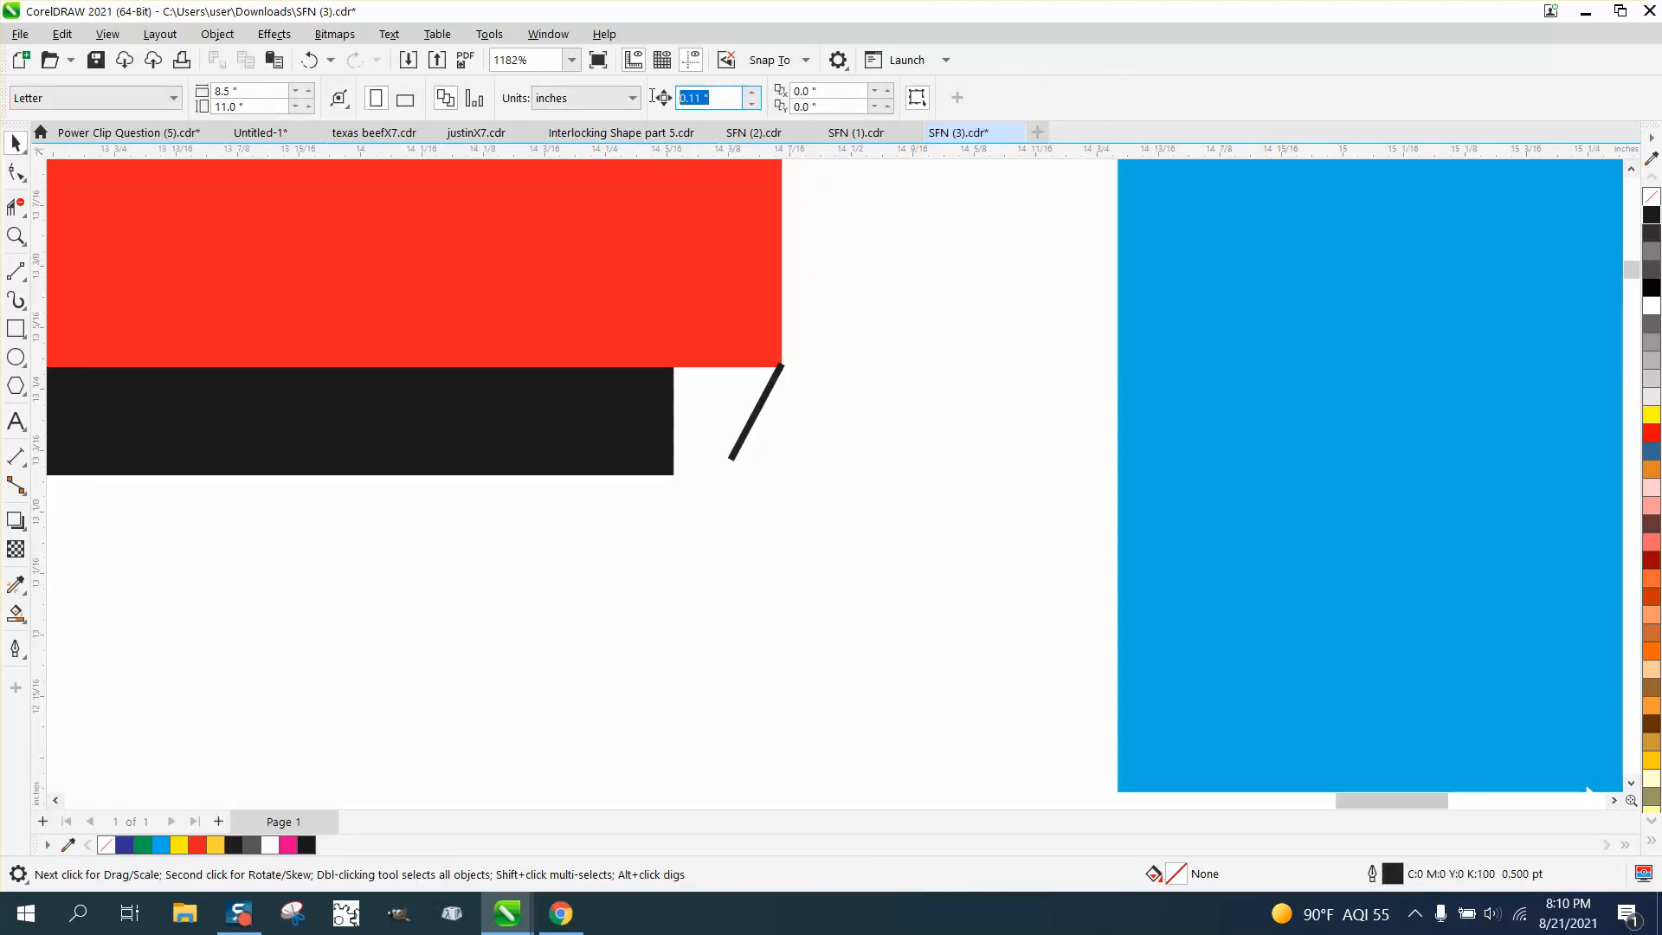
text(.05)
click(612, 434)
key(Right)
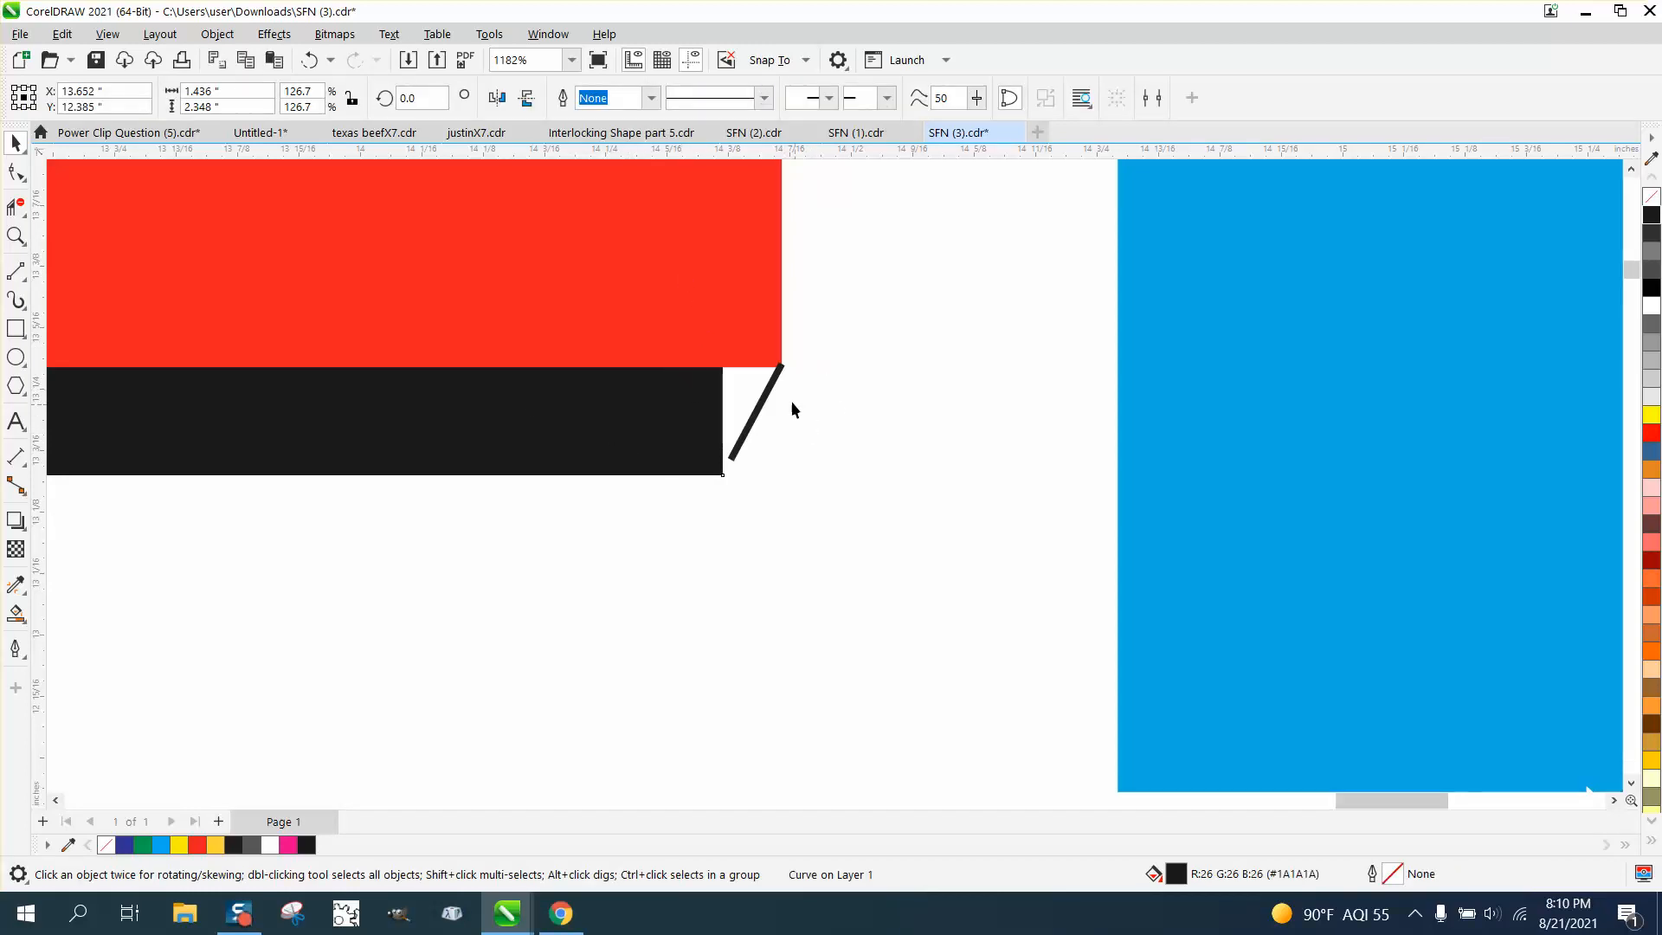
- Delete the short shadow-offset line at the lower corner of the red F's upper arm
click(770, 395)
drag(769, 394, 854, 470)
key(Delete)
scroll(802, 409, down, 2)
scroll(801, 409, down, 4)
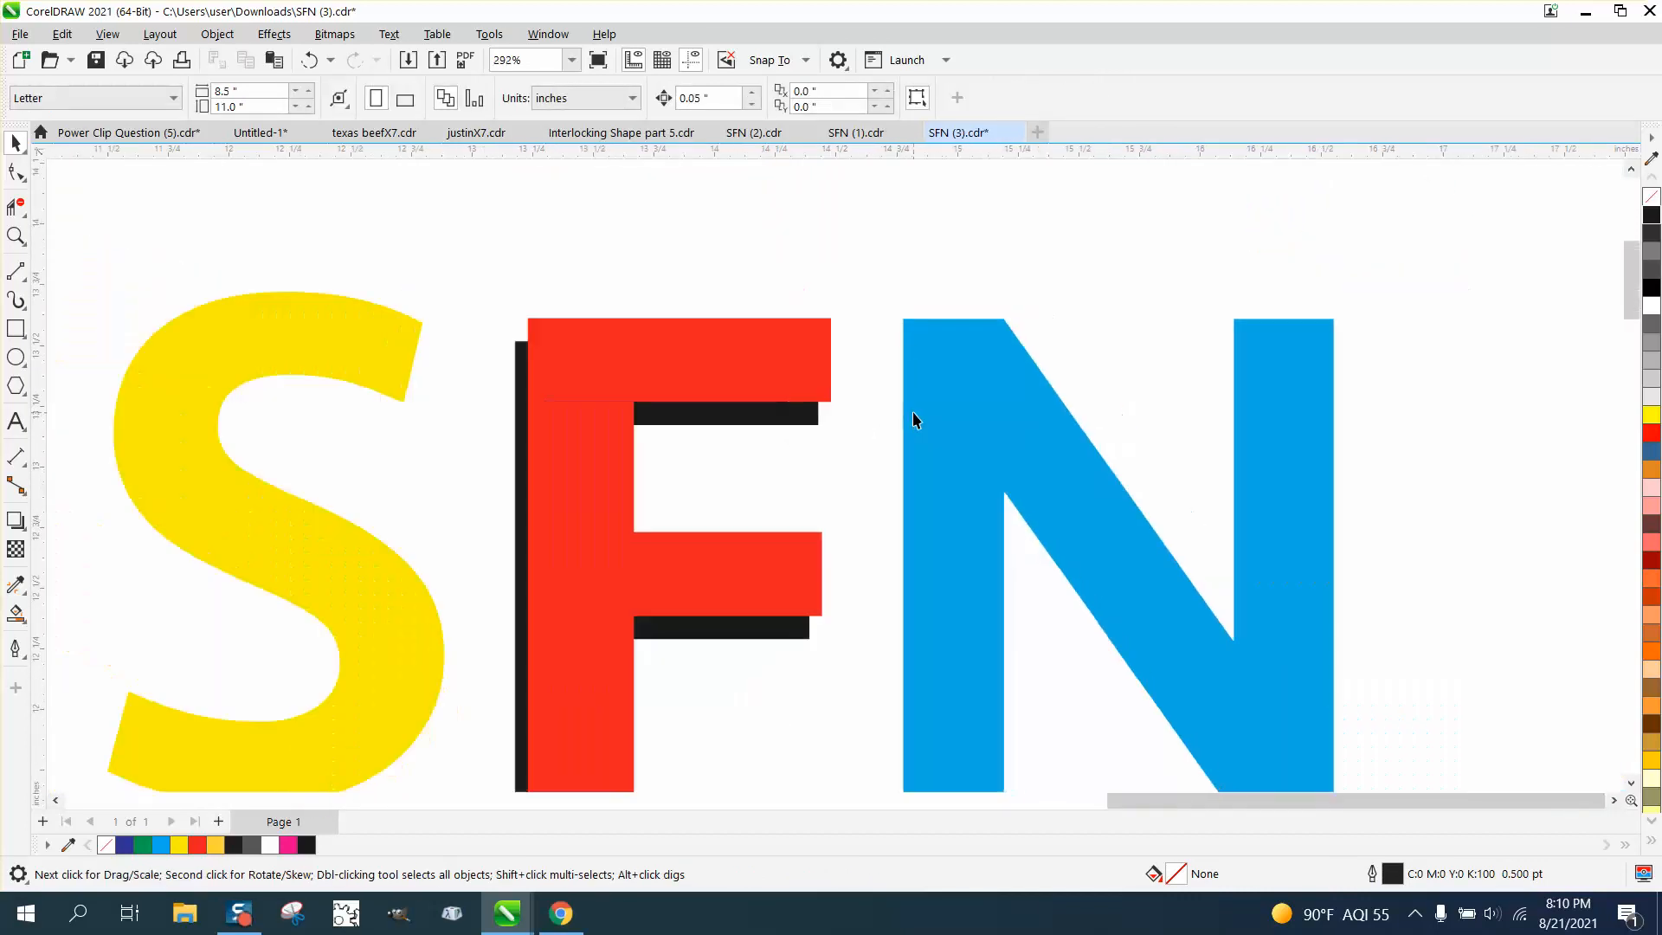
click(505, 382)
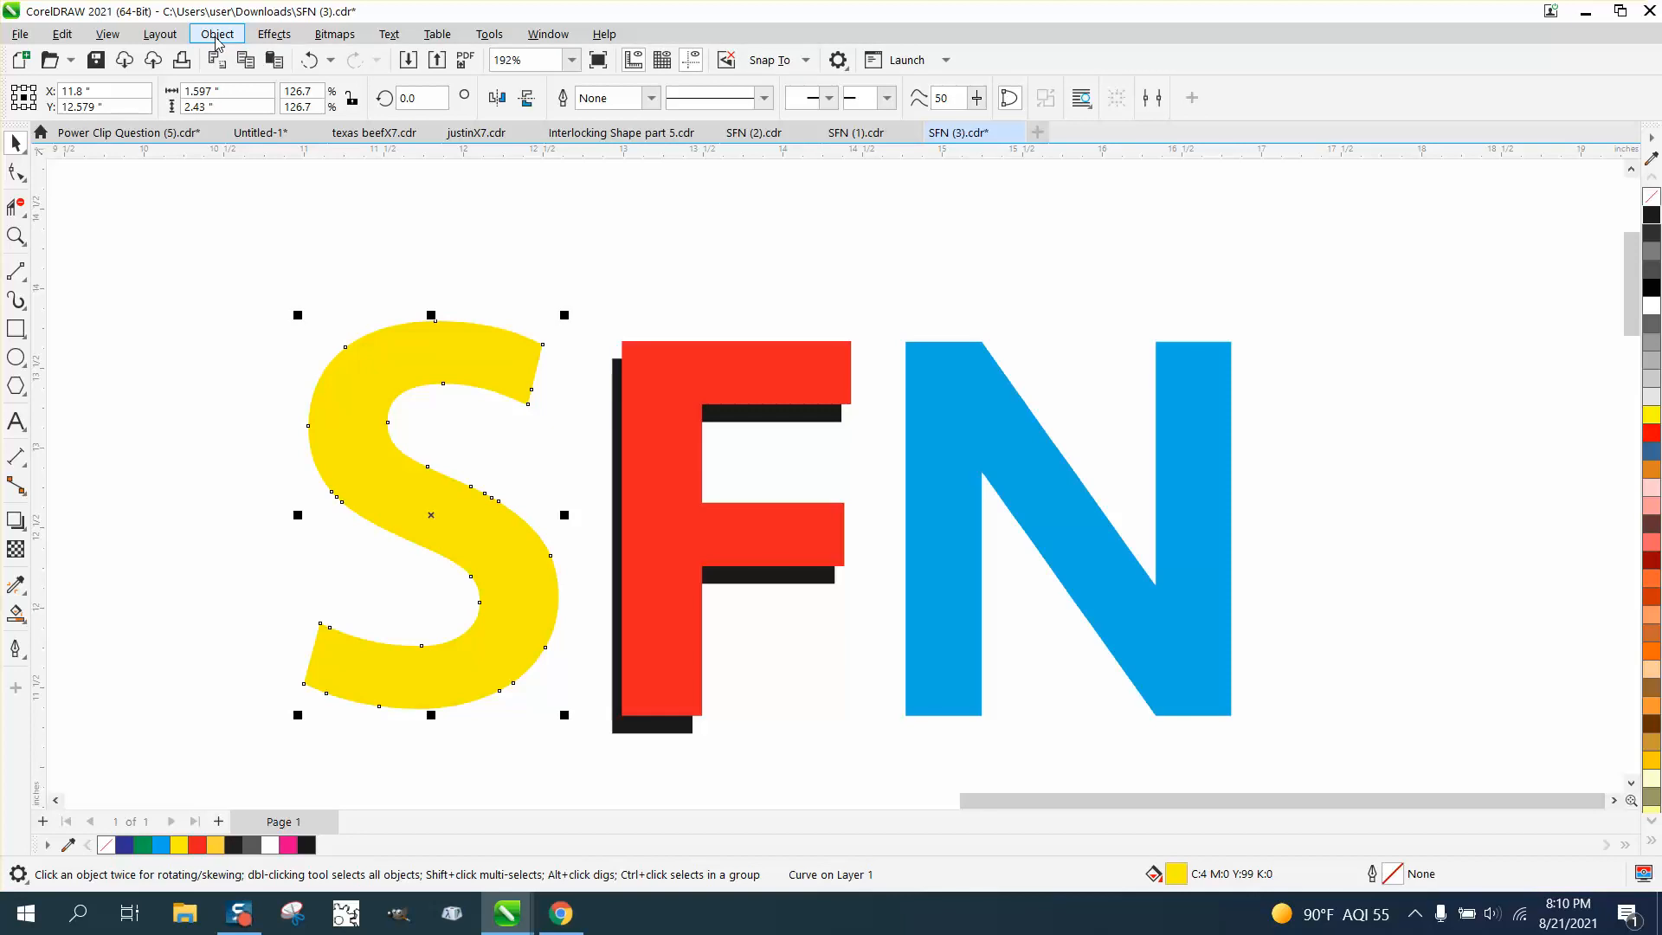
click(217, 36)
mouse_move(260, 177)
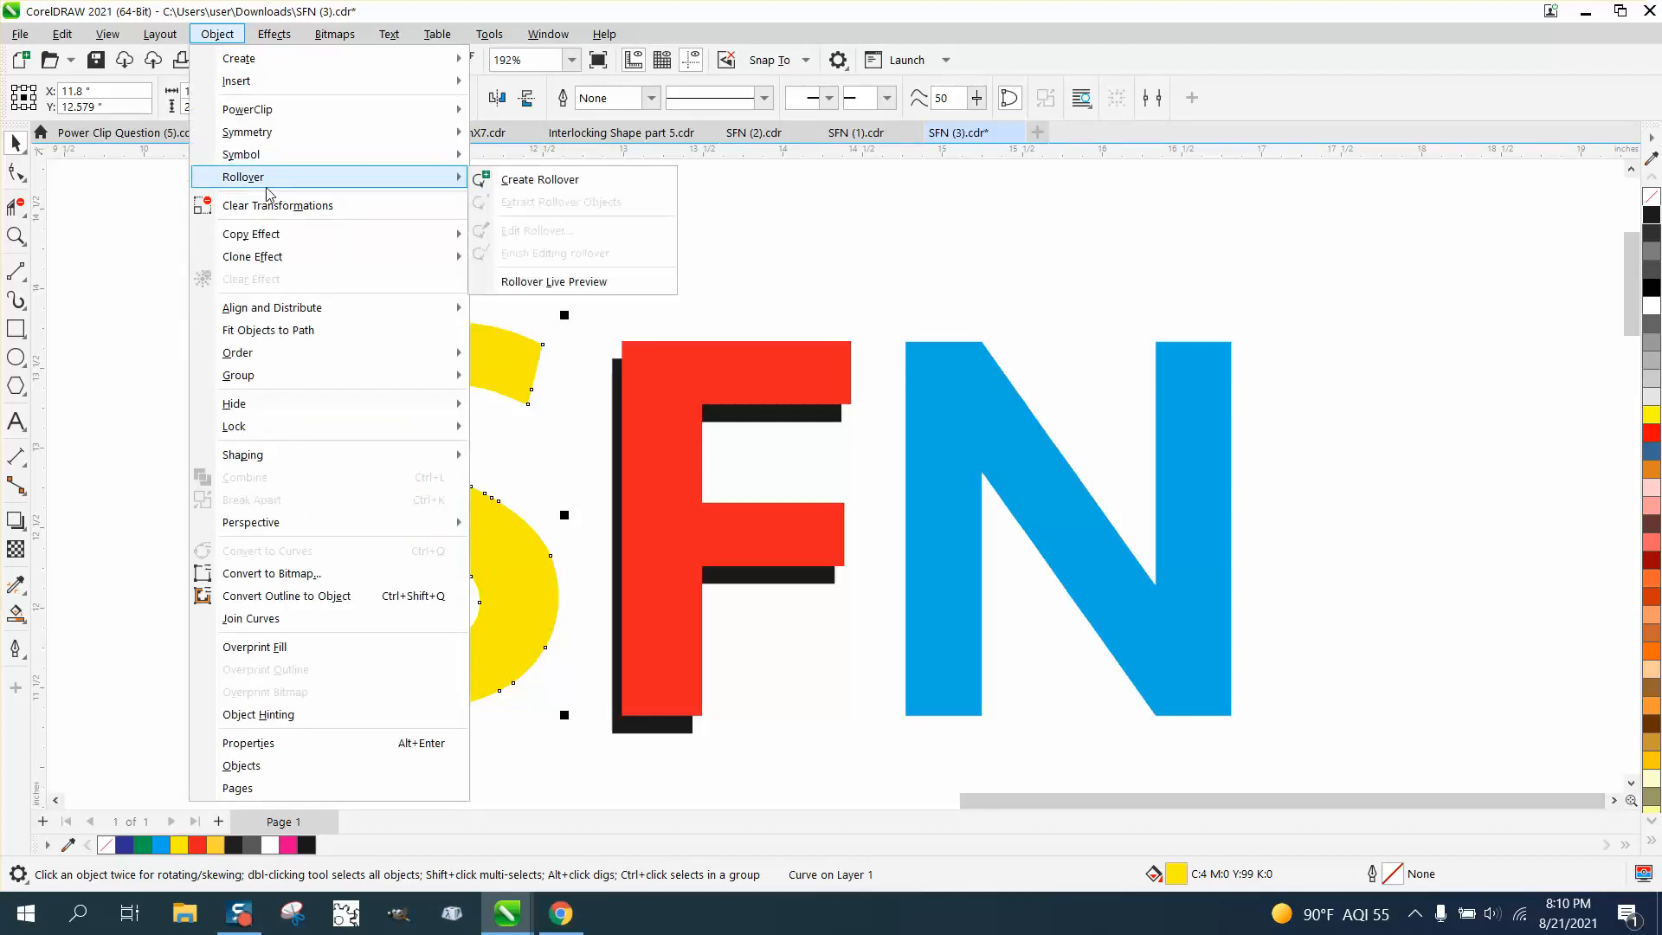
click(757, 270)
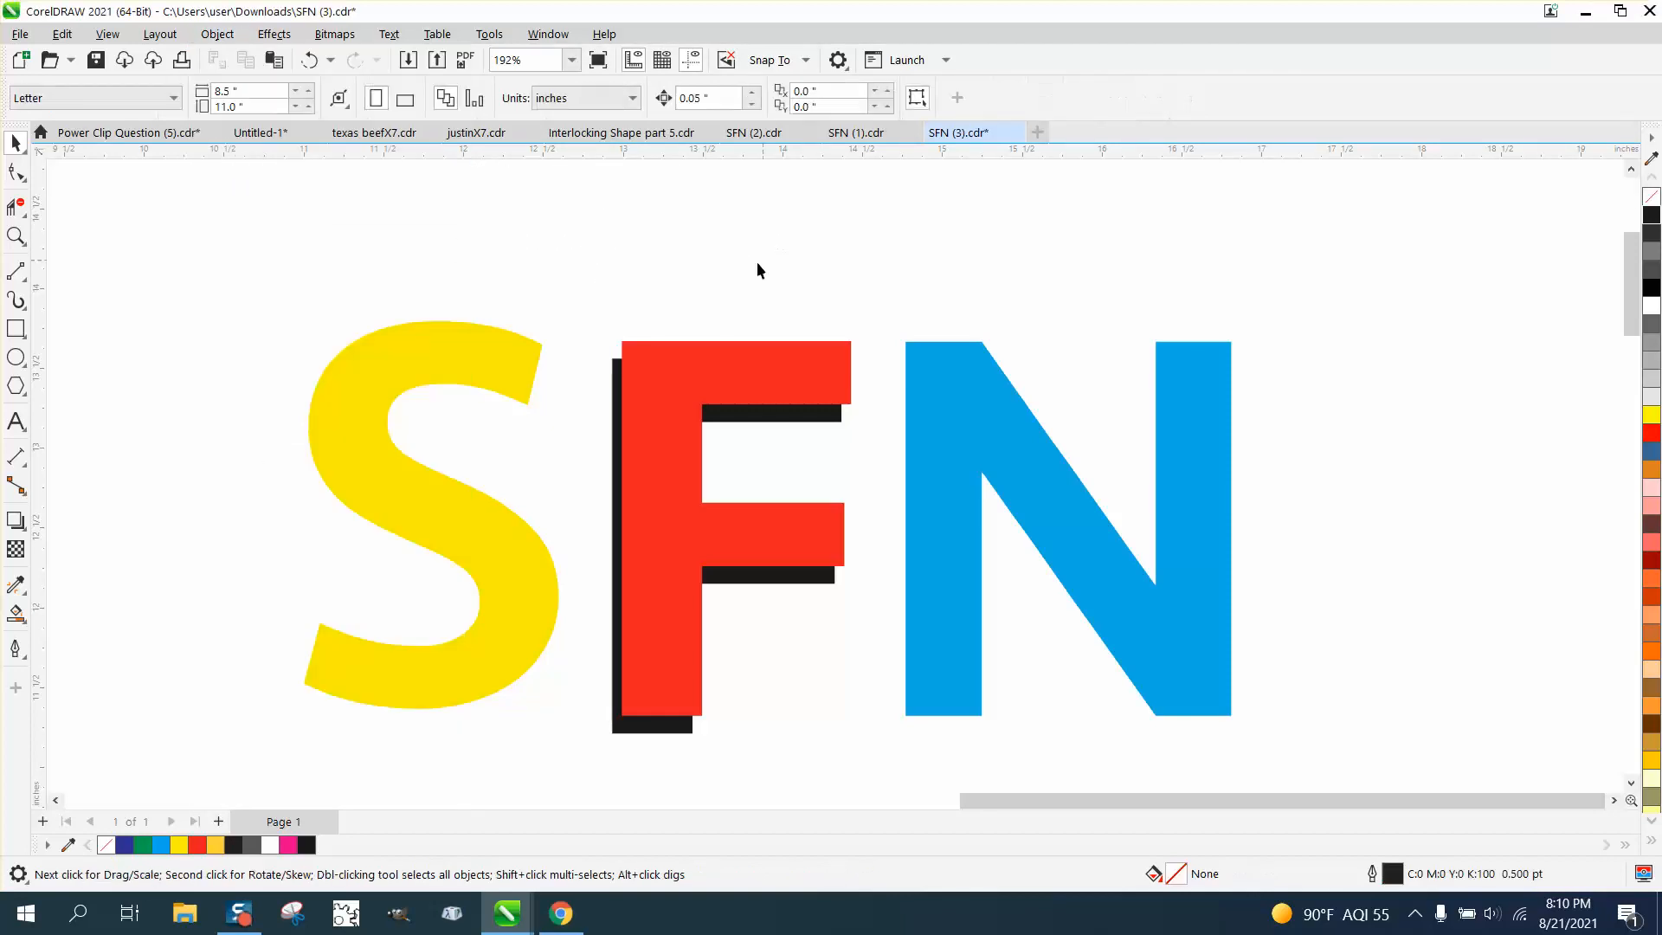
- Duplicate the traced yellow S in place and fill the copy with near-black #1A1A1A
click(513, 382)
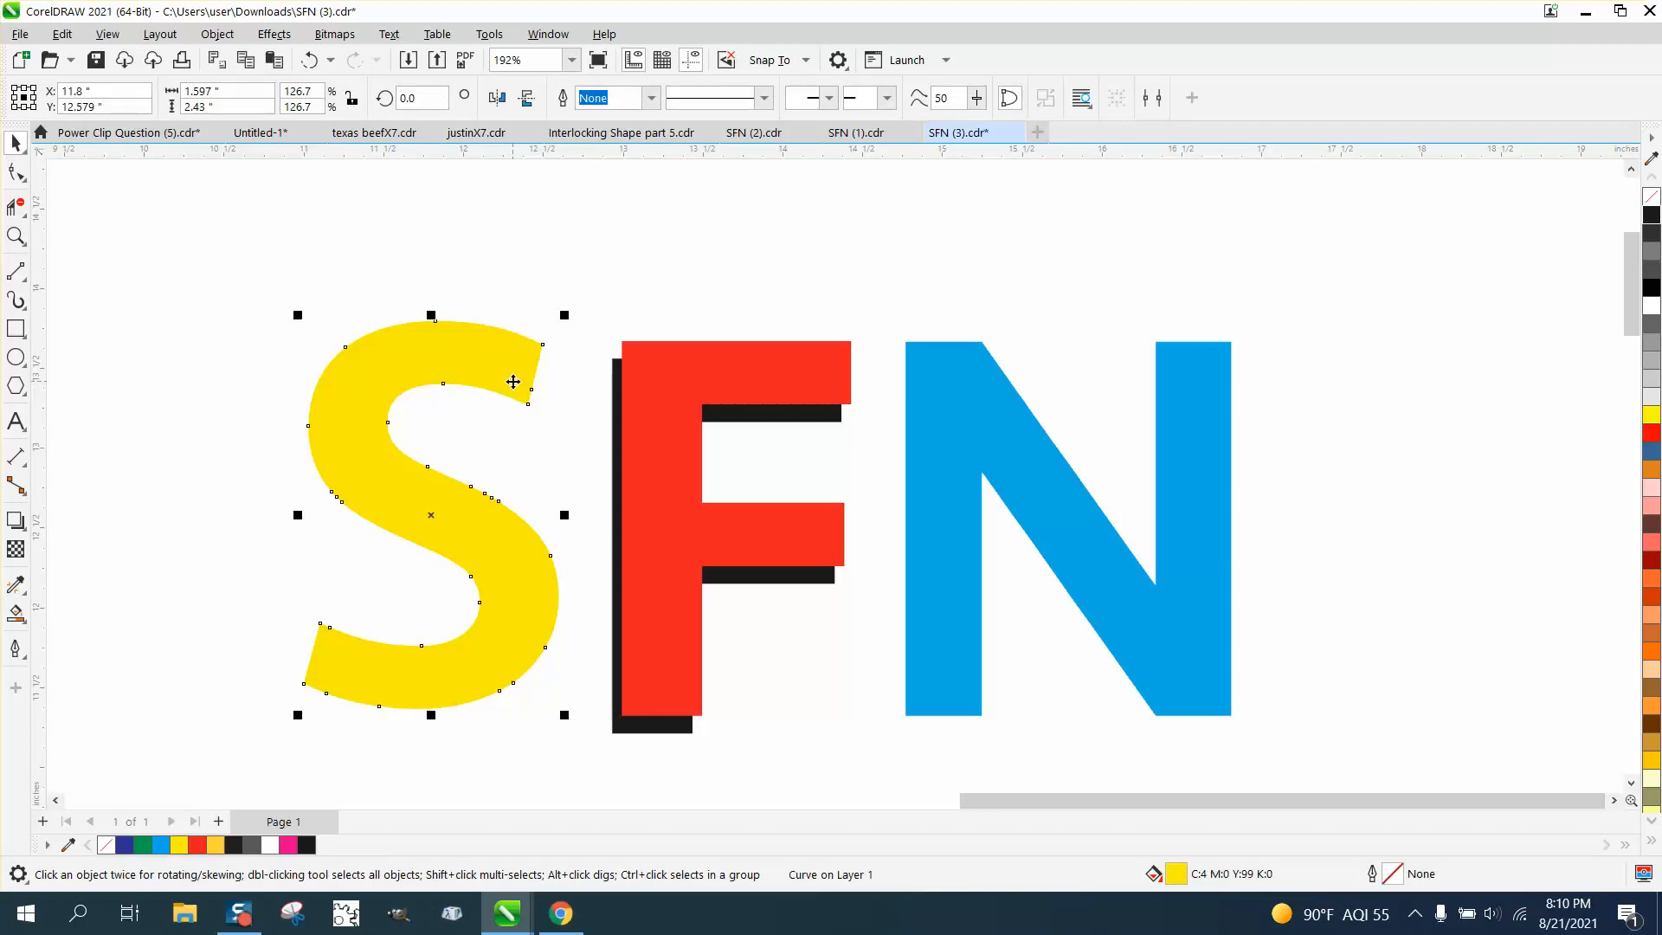
click(221, 35)
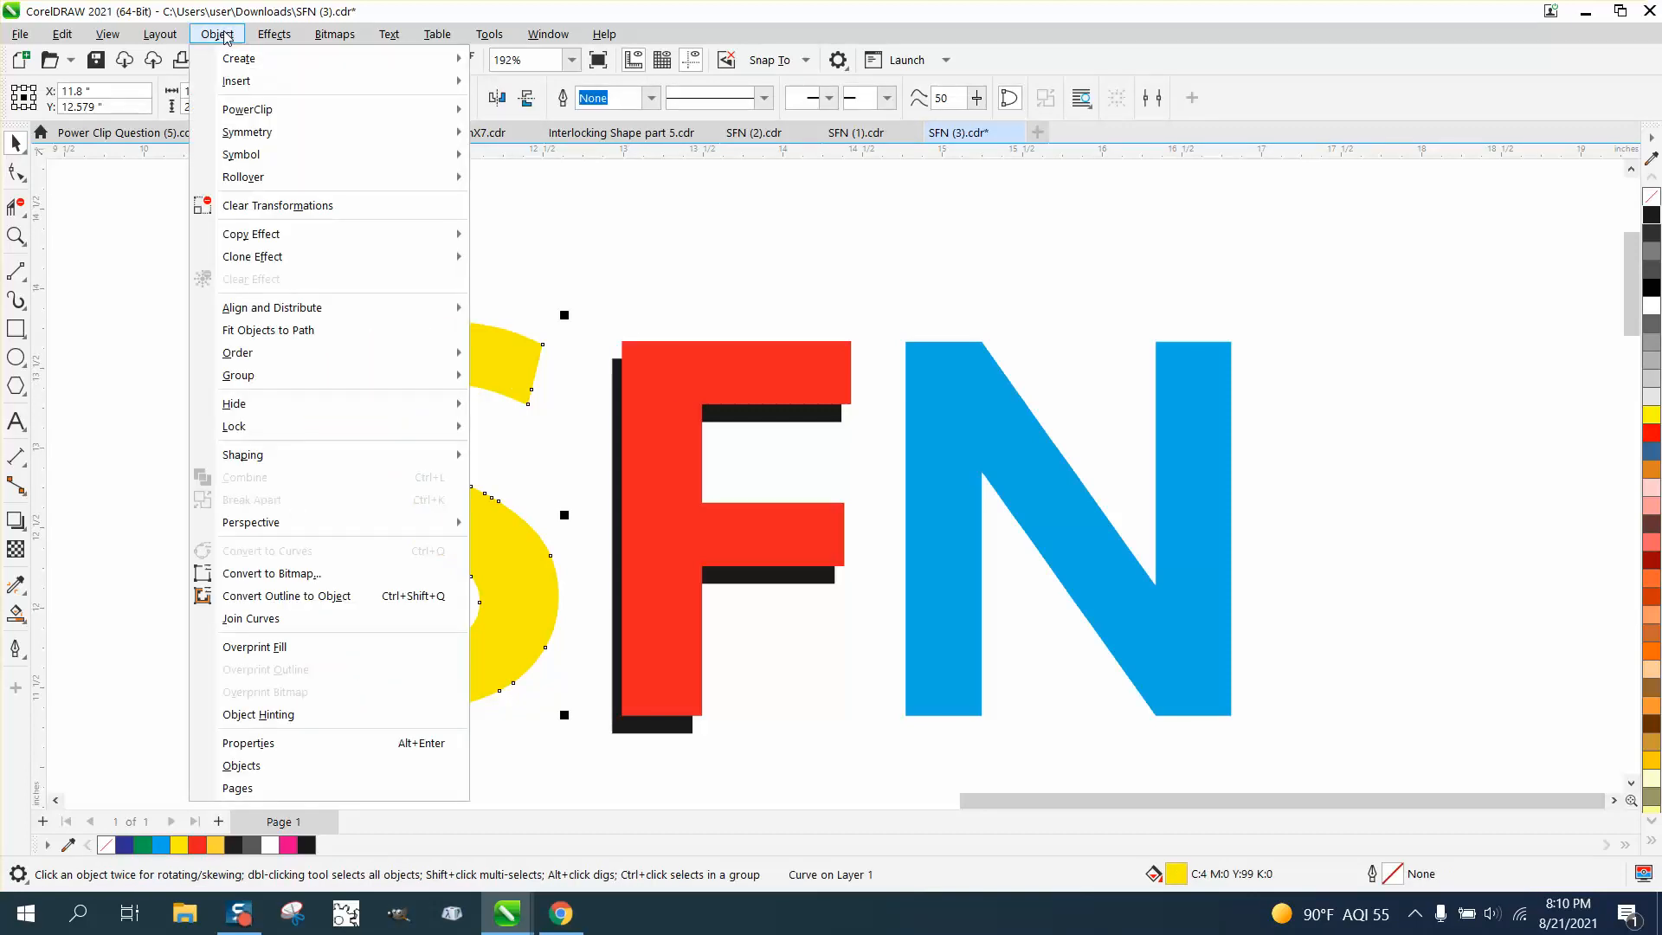
mouse_move(251, 176)
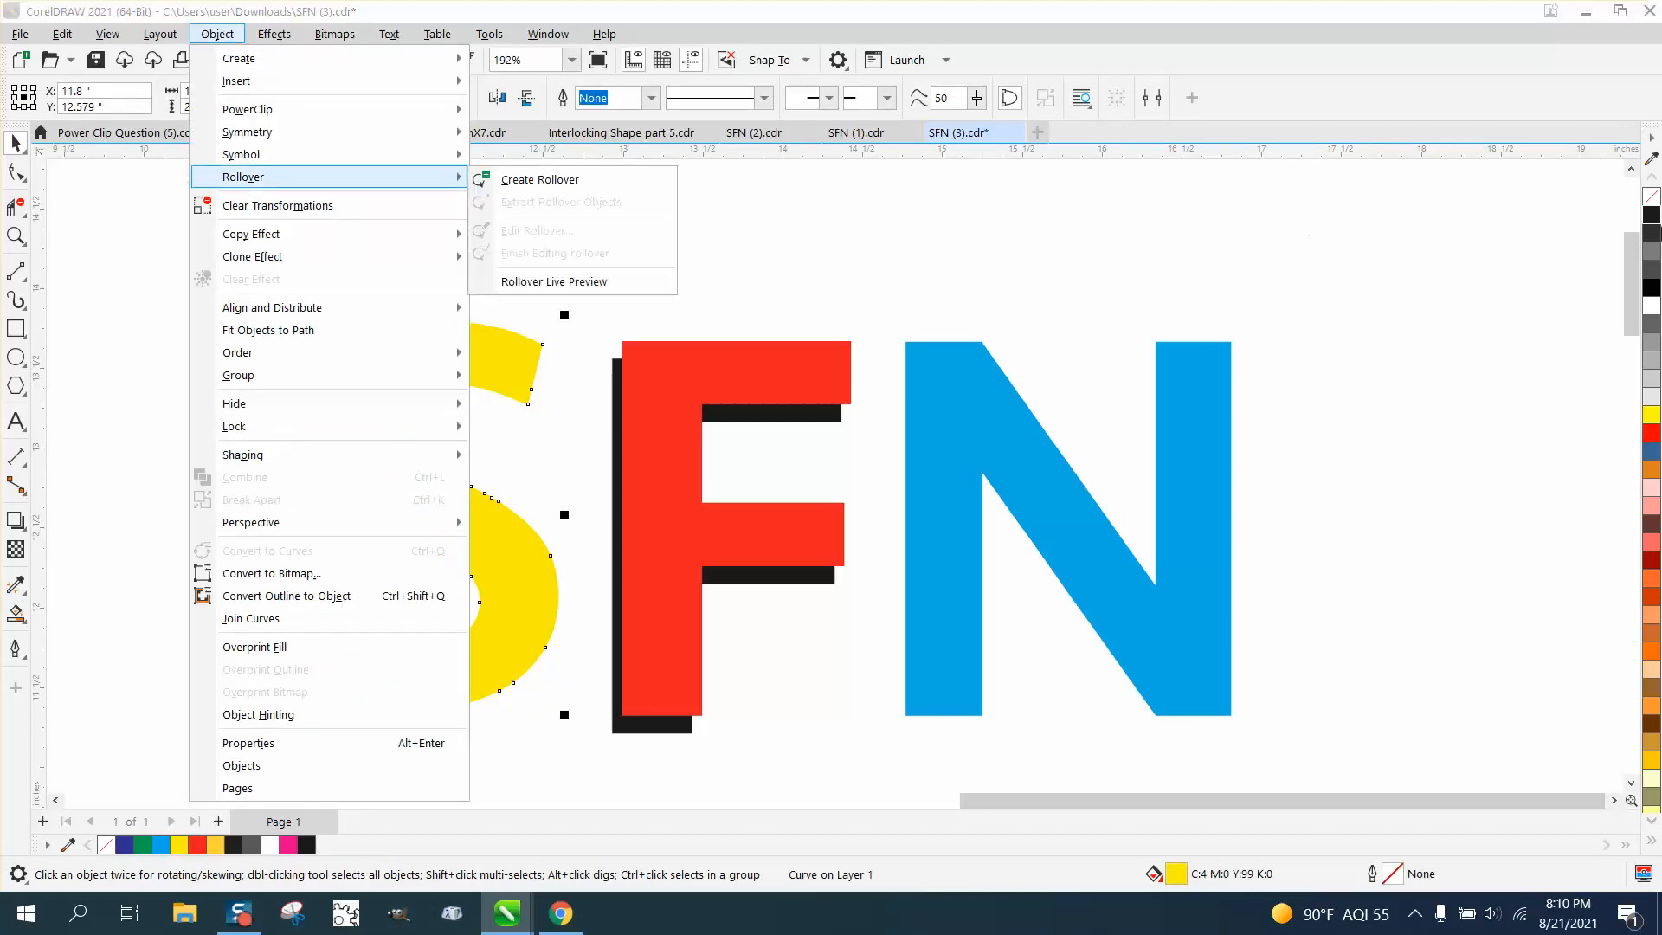
click(1651, 219)
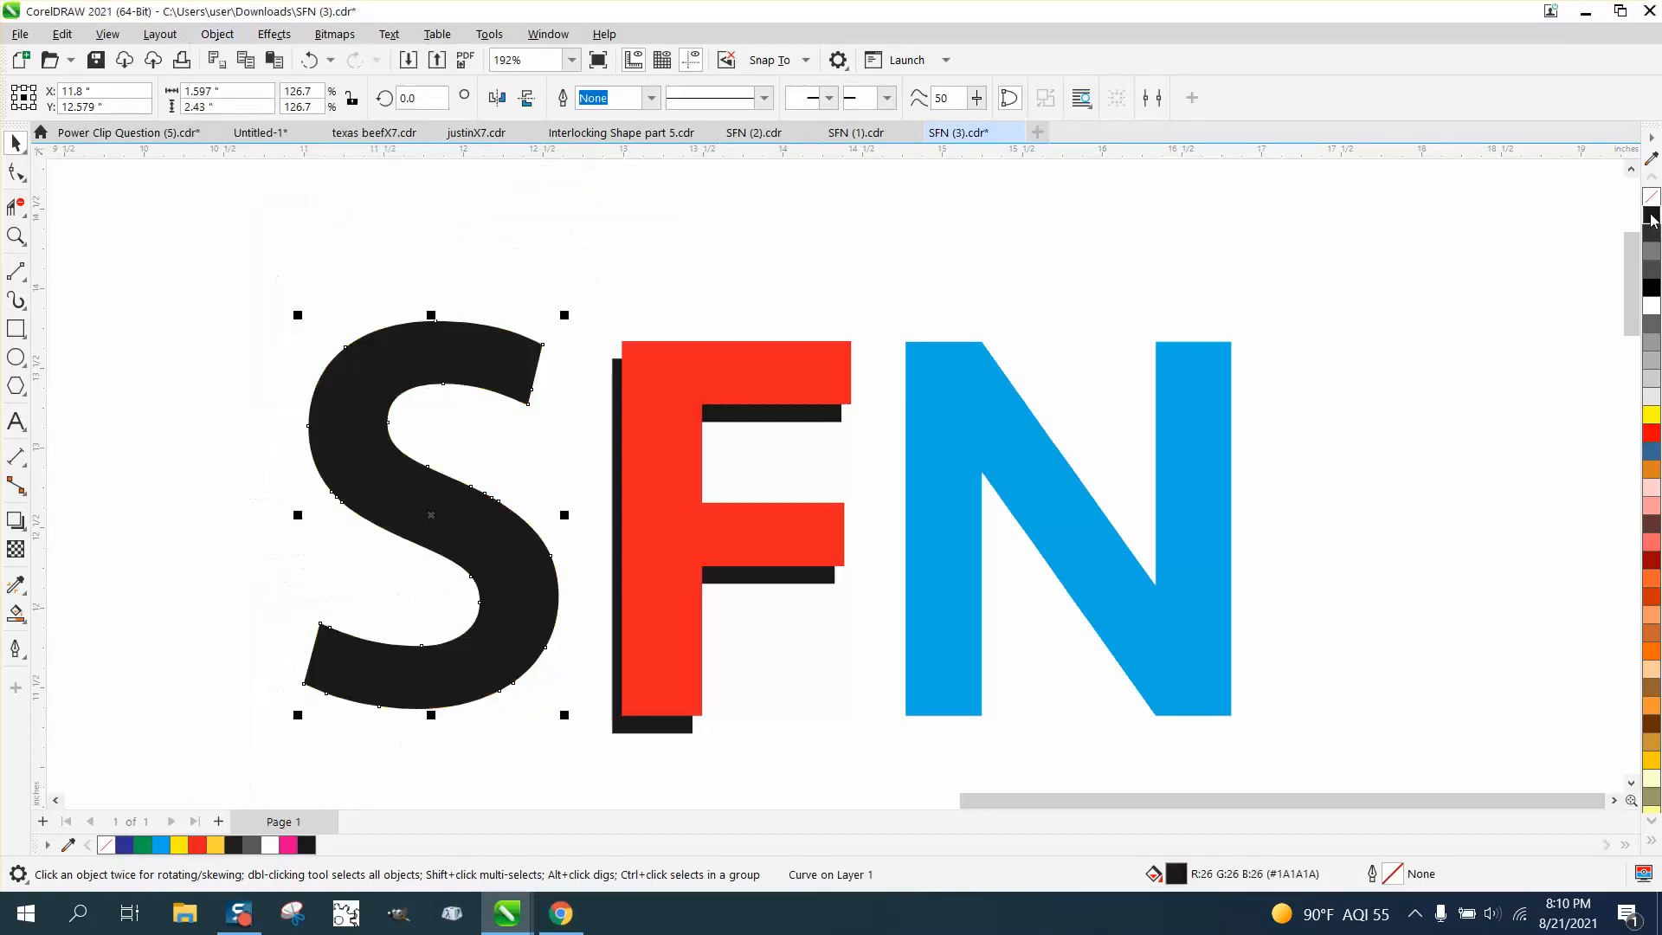
- Try sending the dark S copy to the back of the page, and undo the reordering
click(224, 35)
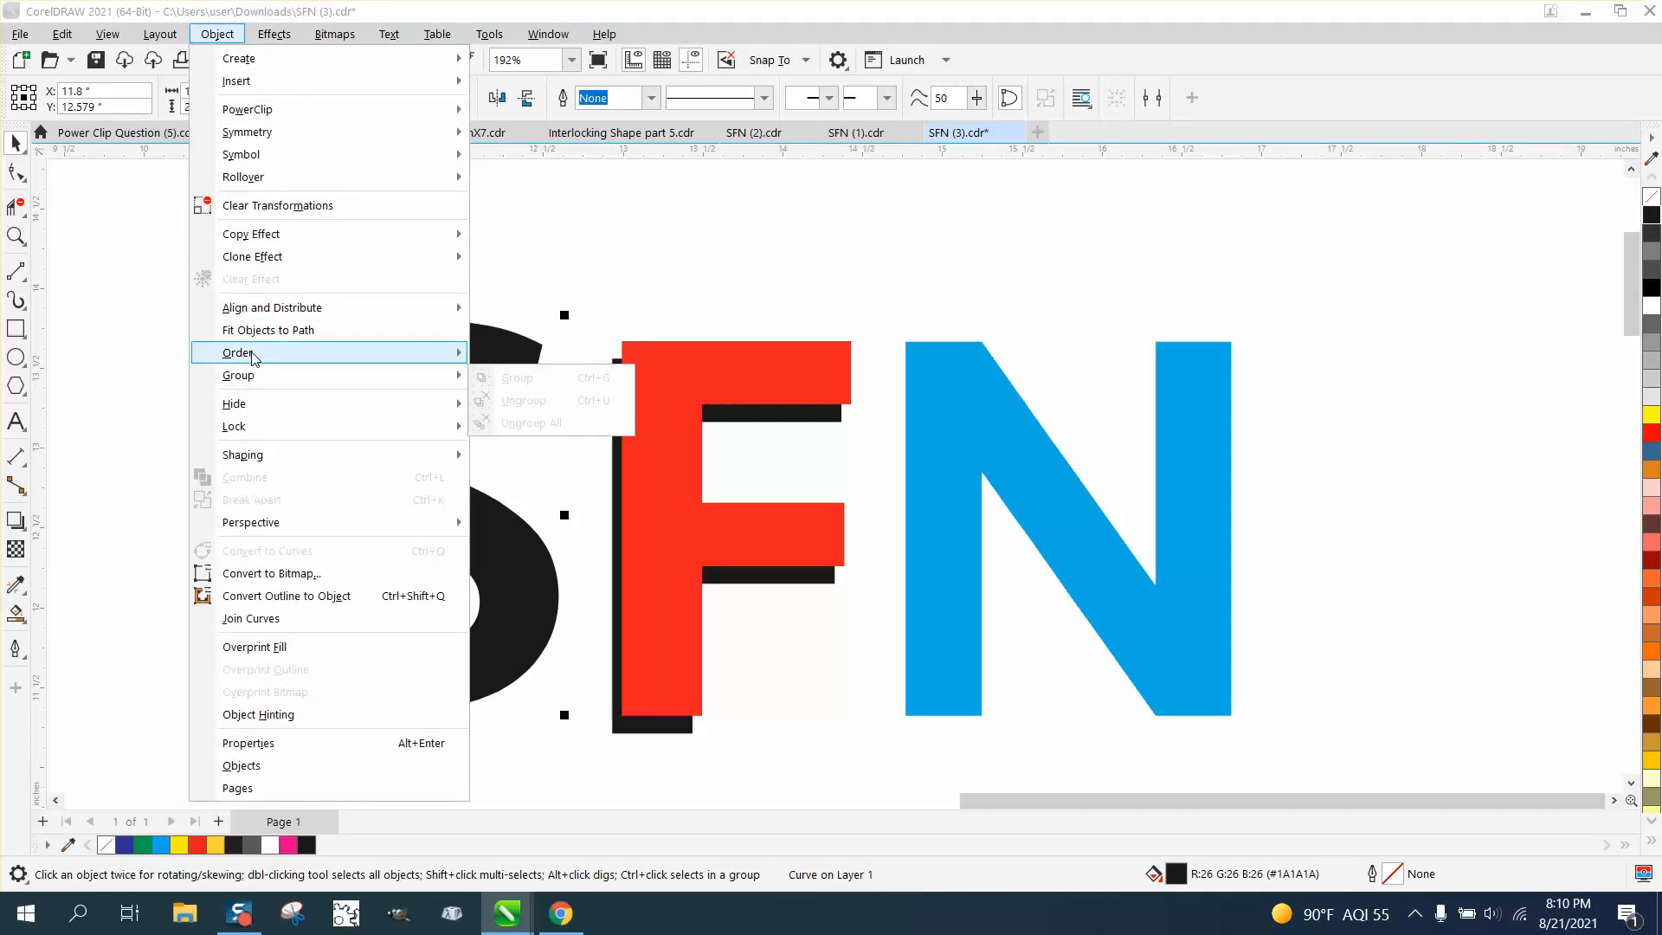
mouse_move(254, 358)
click(513, 378)
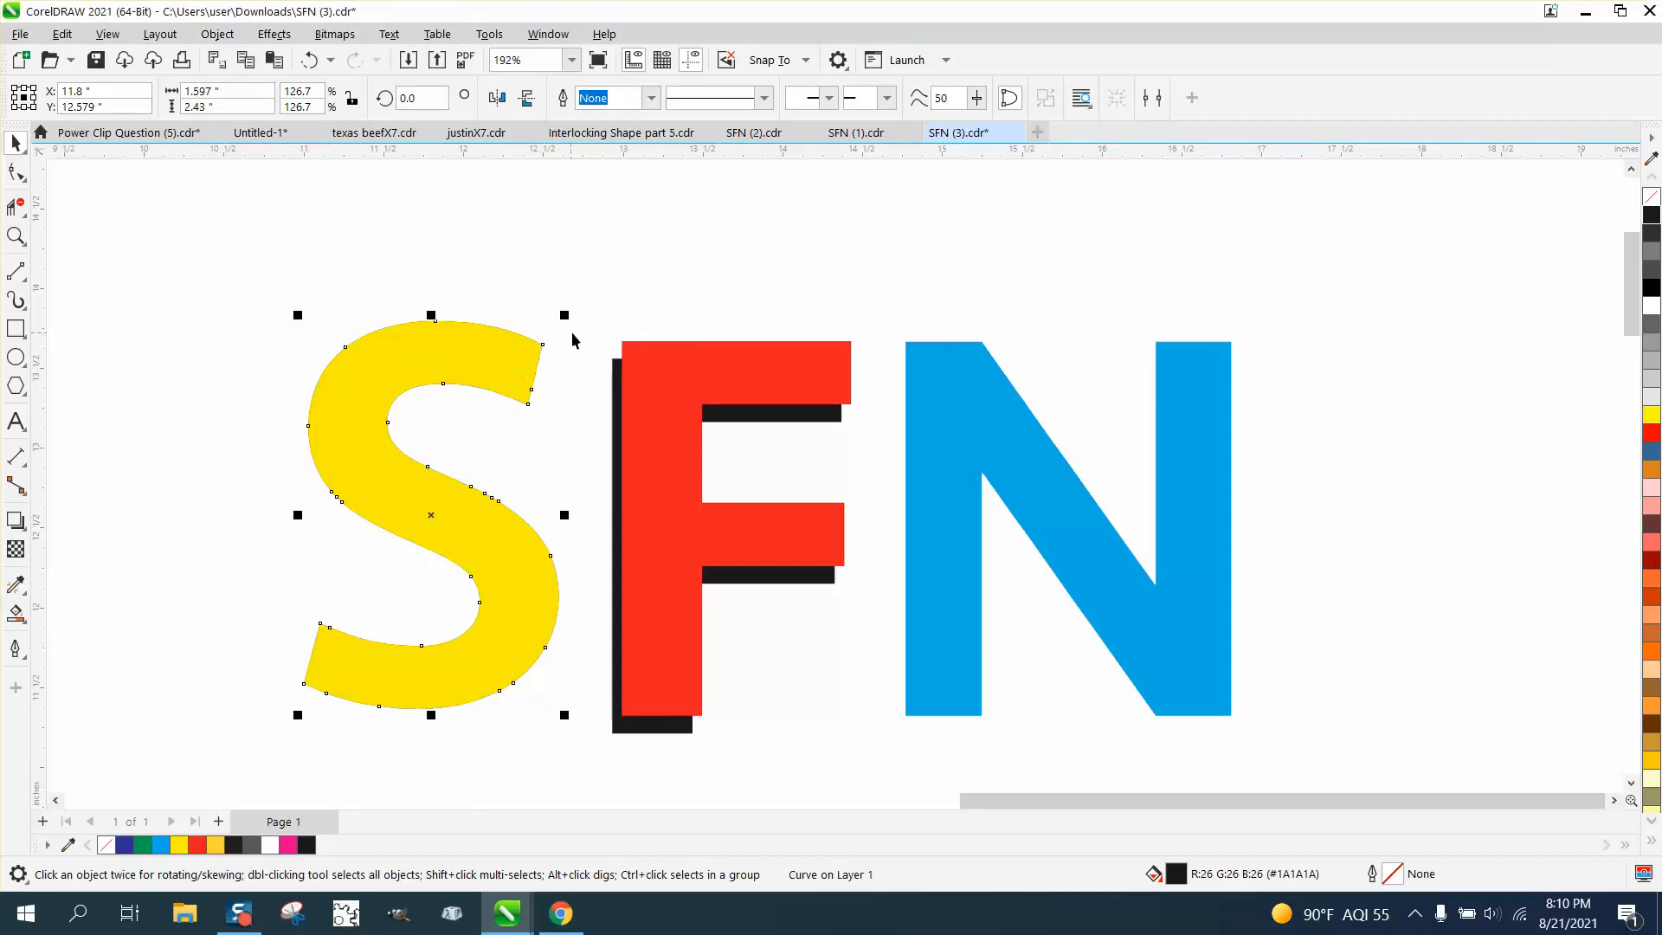
click(599, 251)
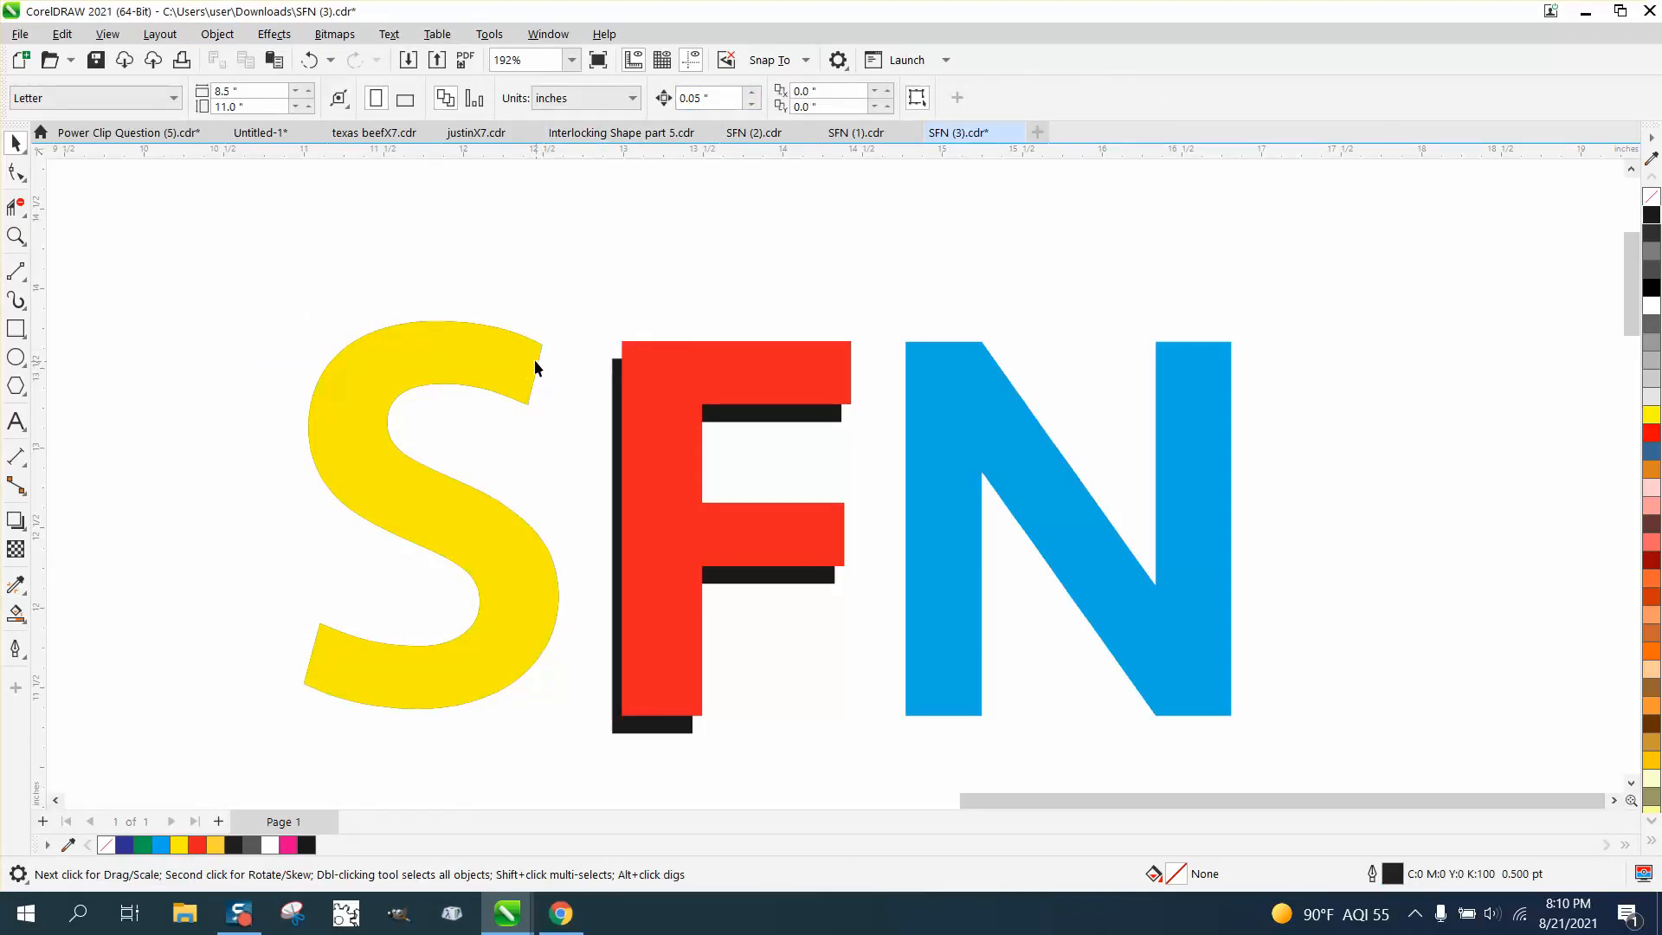
click(309, 60)
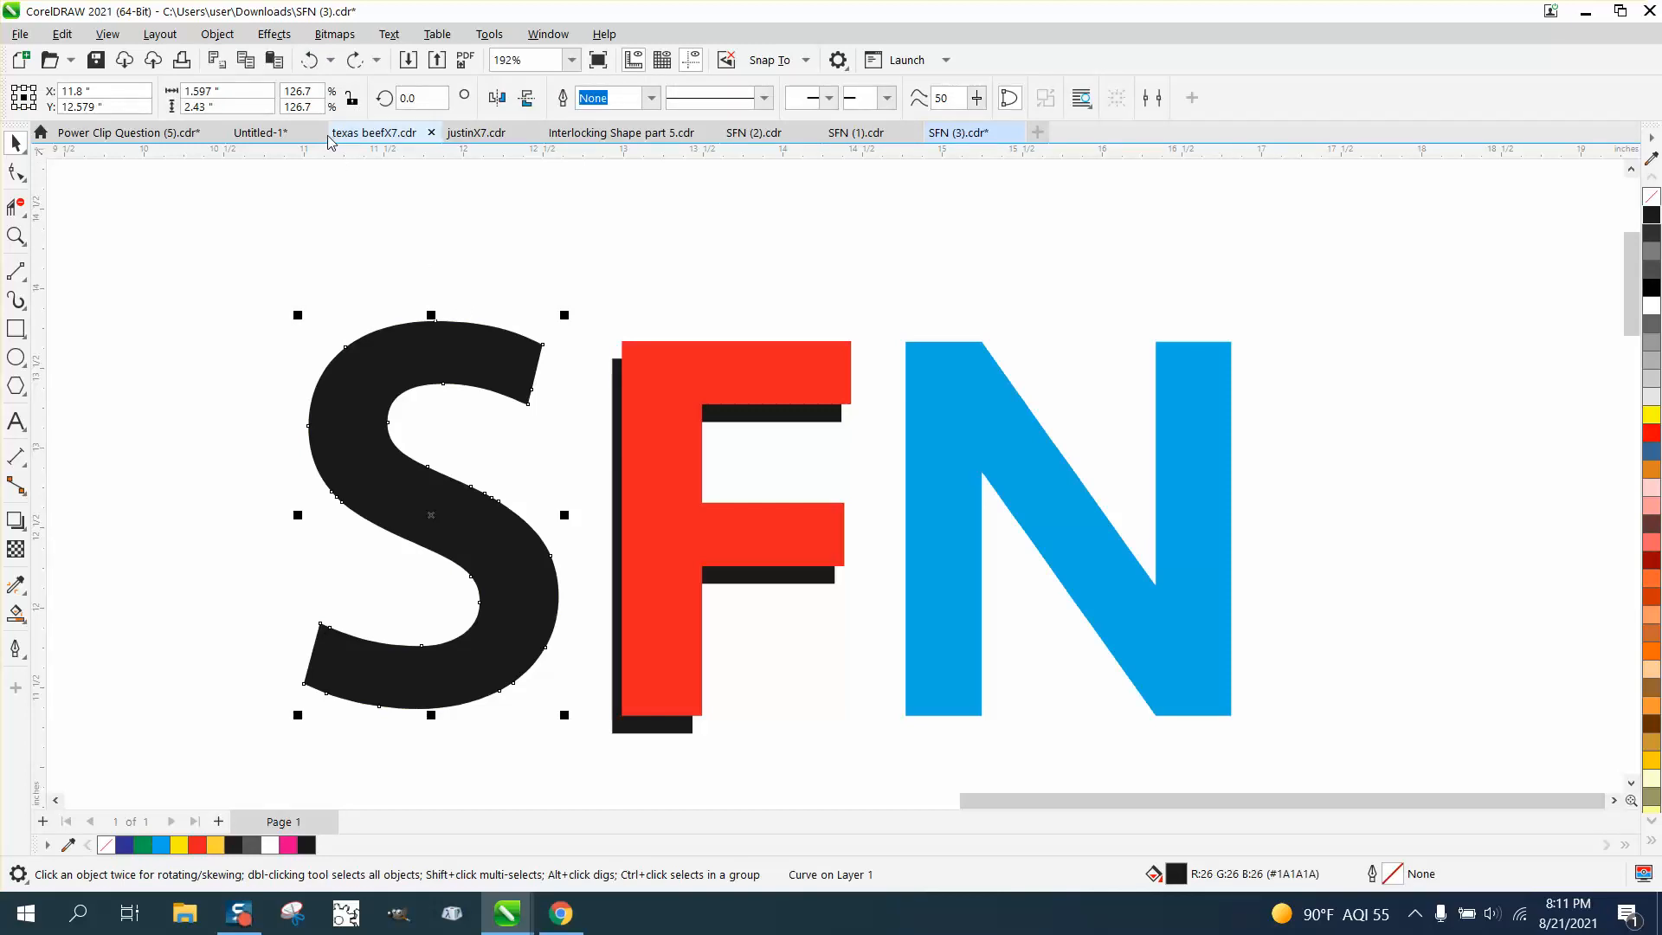
- Send the dark S copy to the back of the page and move it 0.05 inches to the left
click(218, 36)
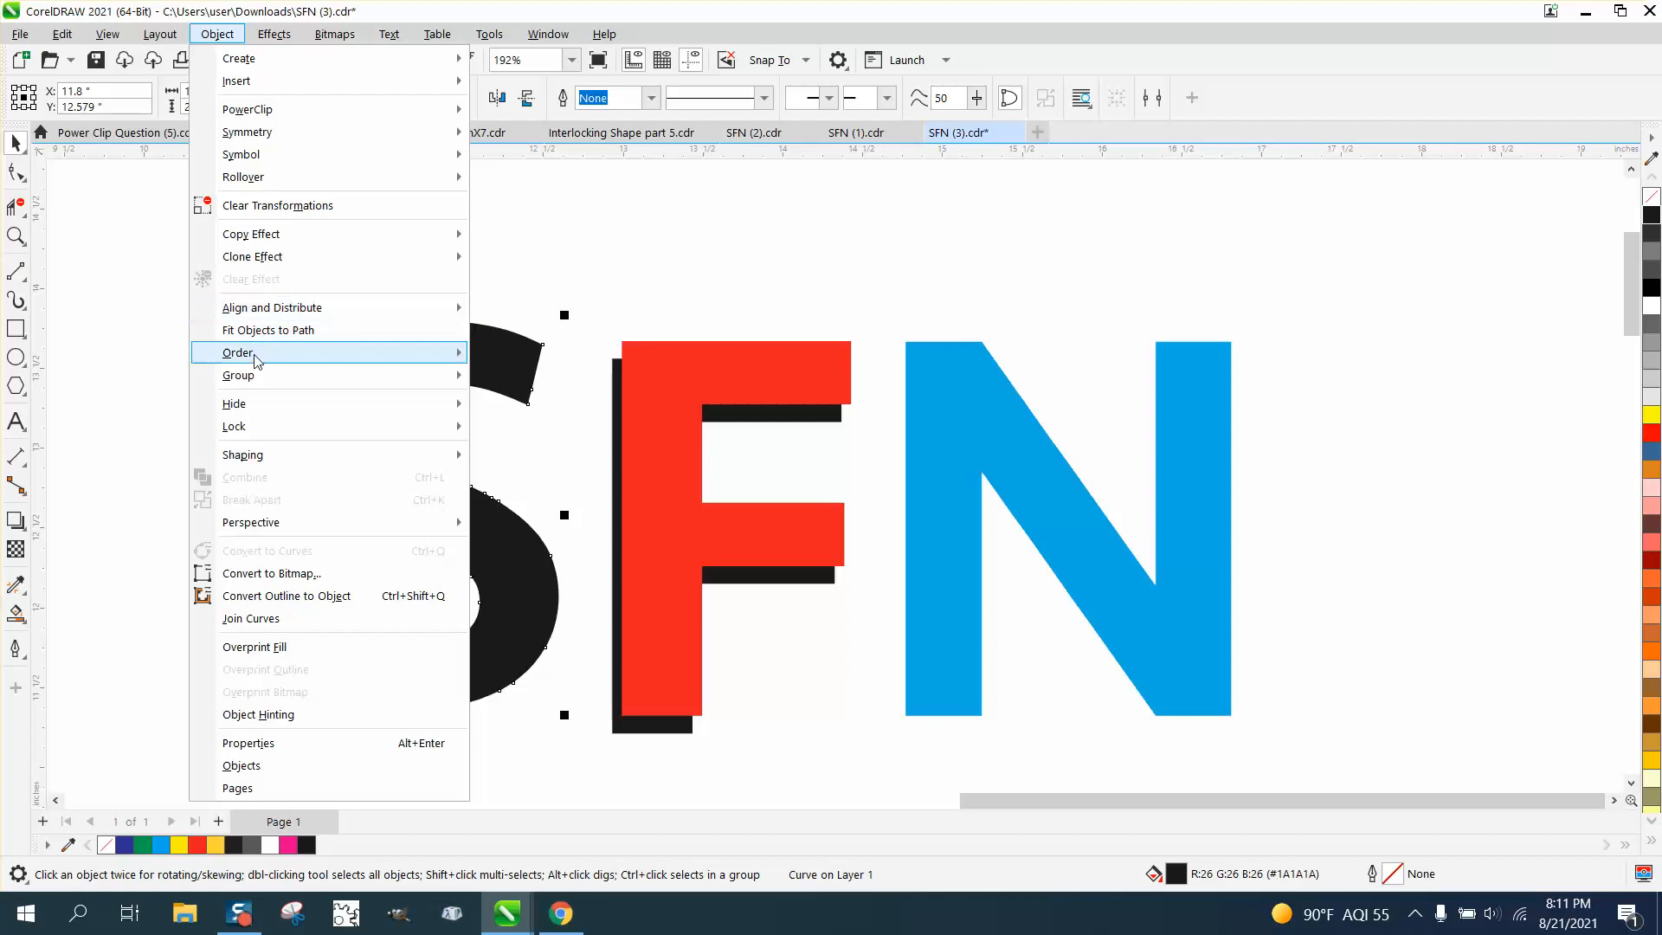
mouse_move(260, 352)
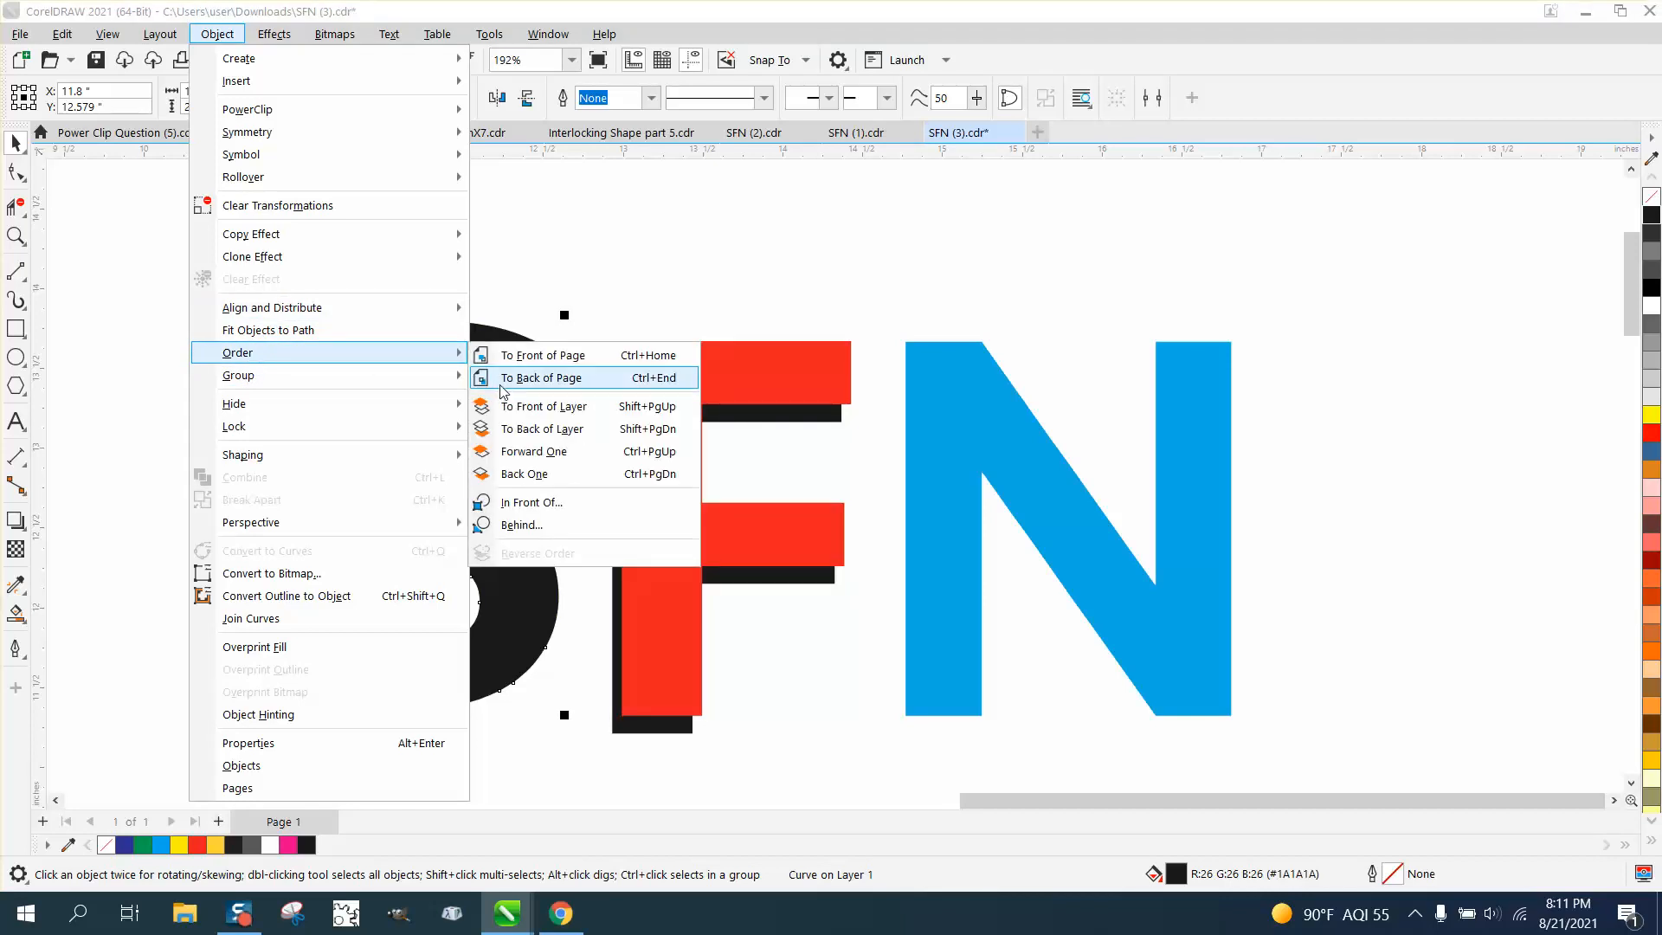
click(502, 381)
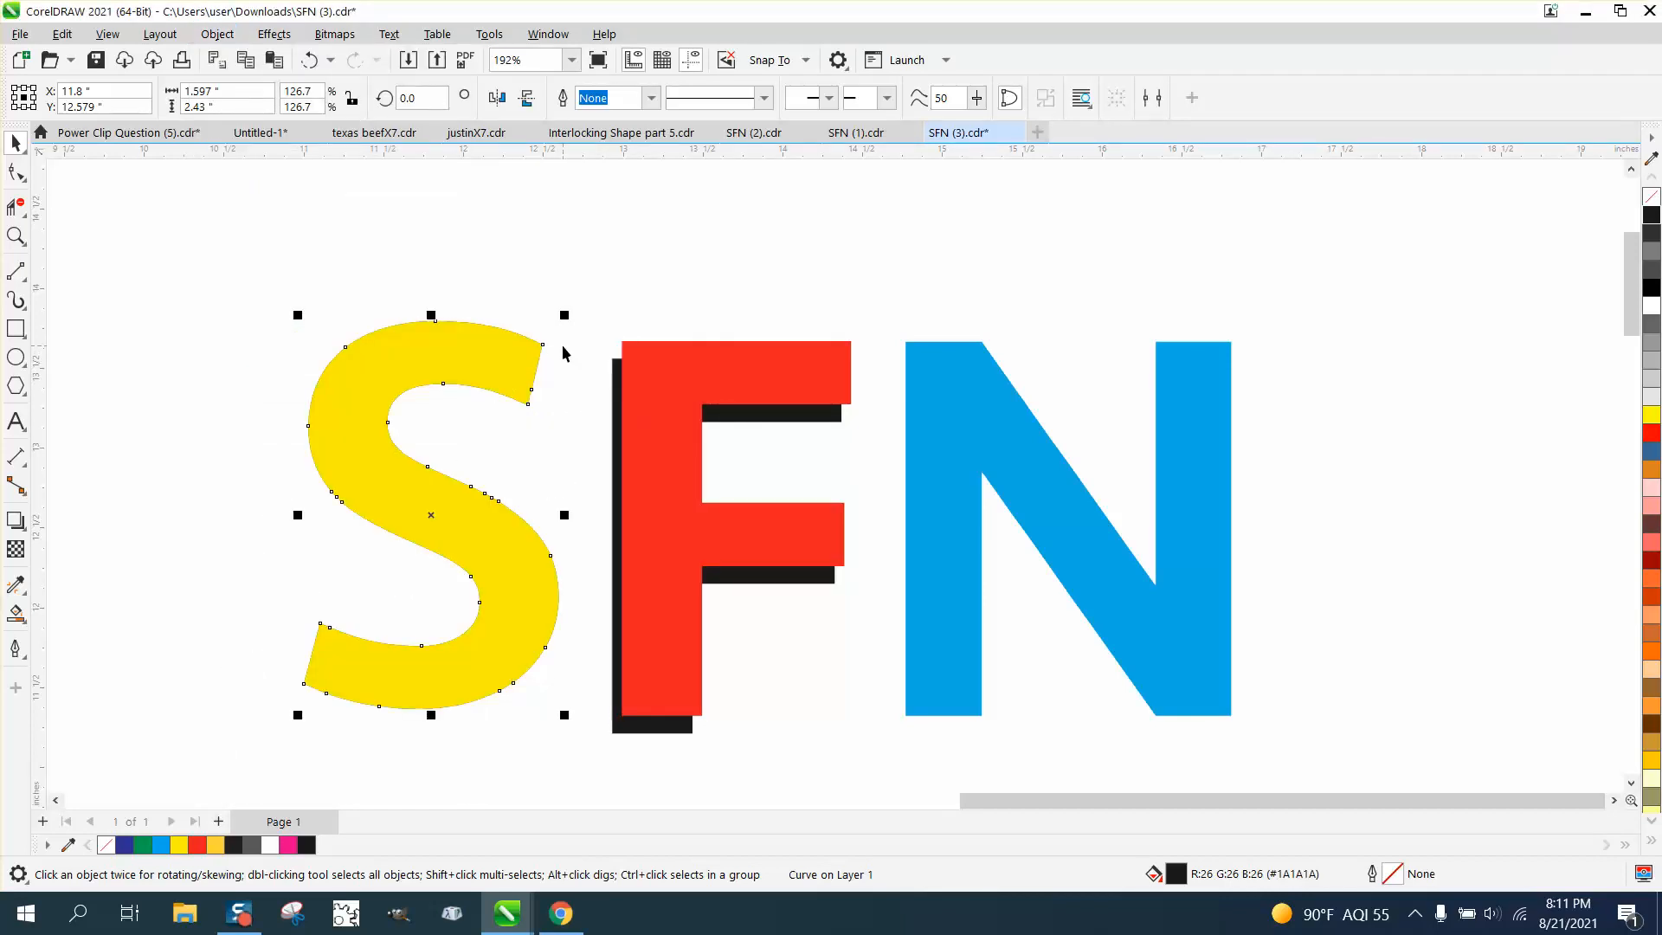
key(Left)
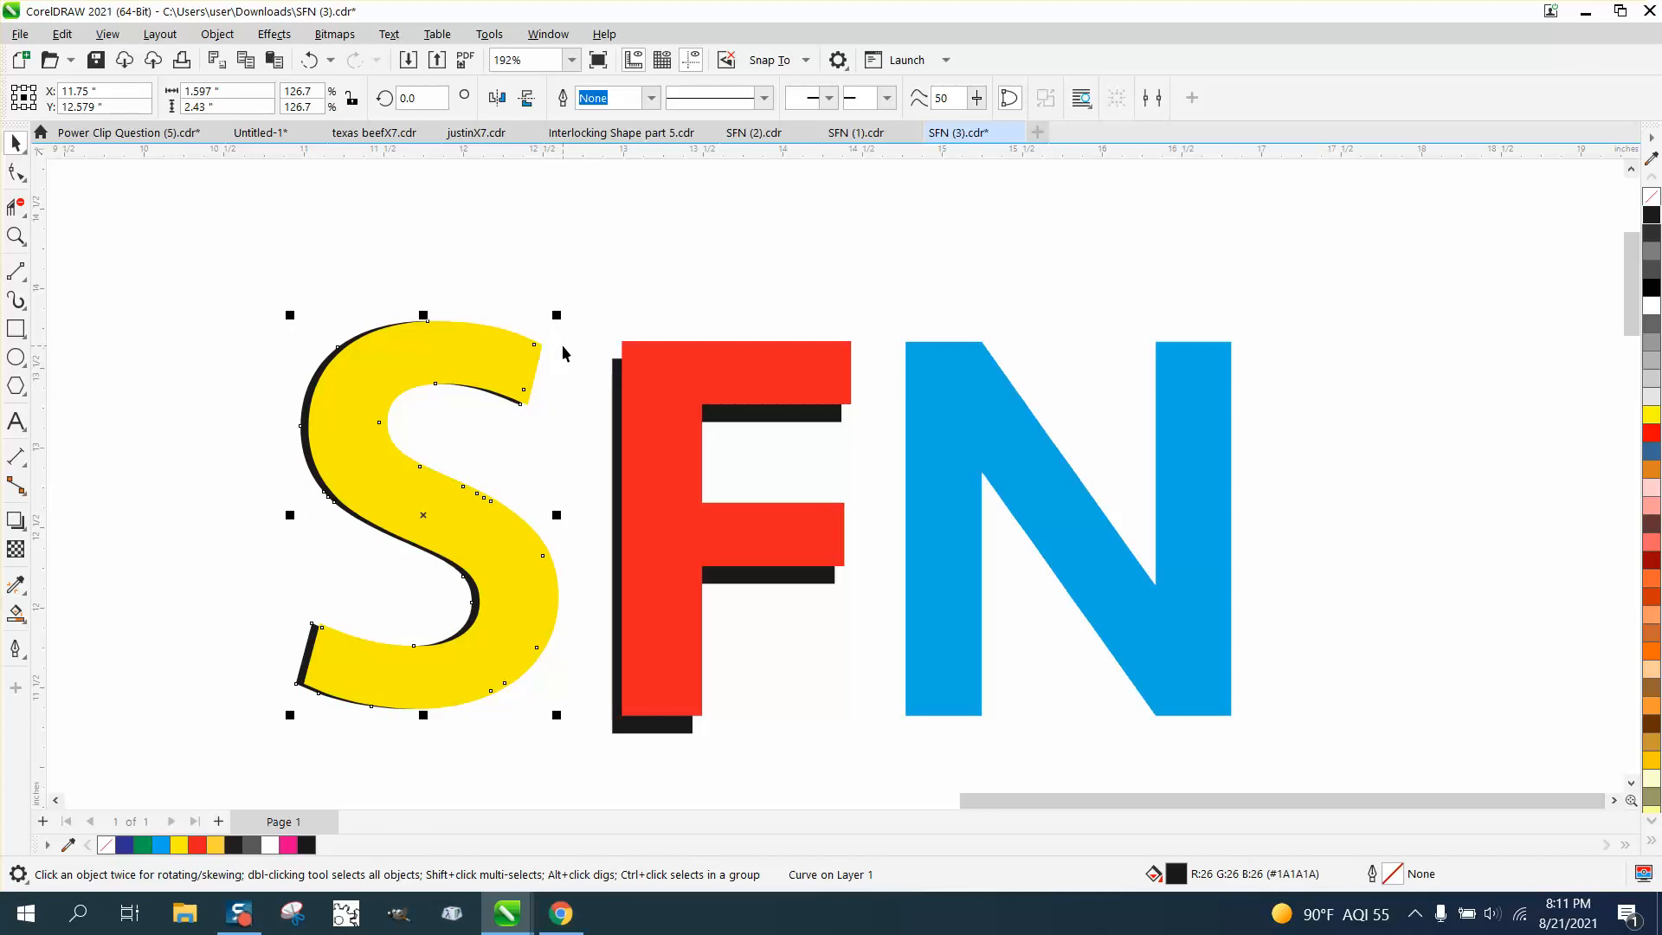
- Set the nudge distance to 0.11 inches and move the dark S copy down by that amount
click(651, 281)
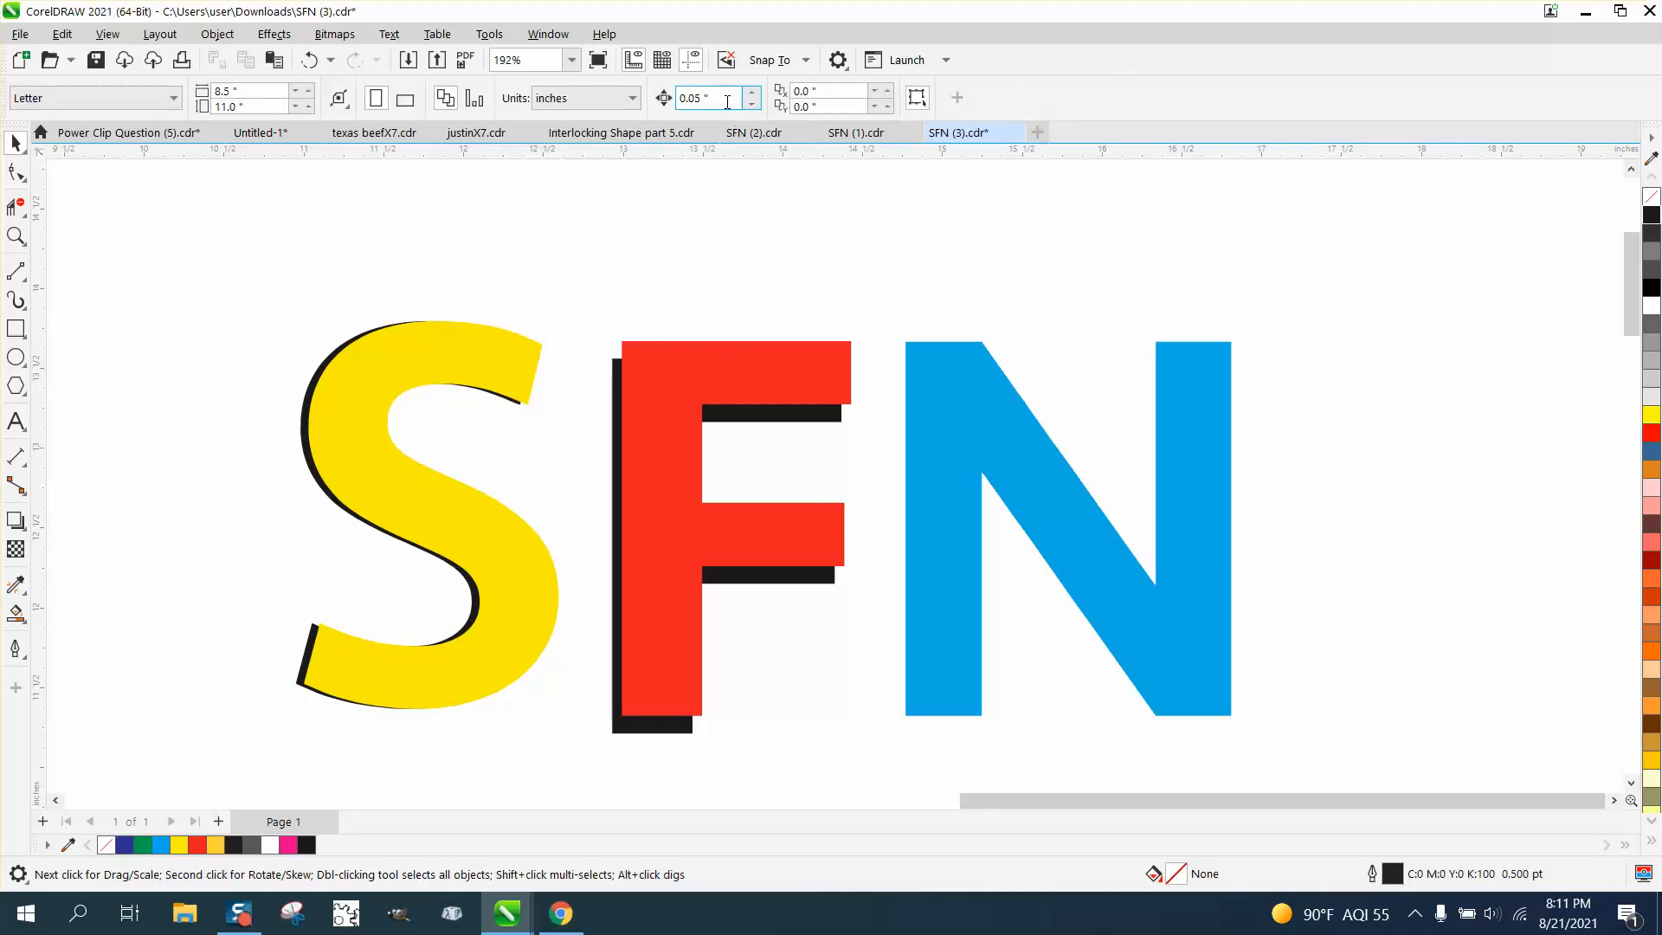
drag(730, 99, 628, 102)
text(.11)
key(Return)
click(504, 405)
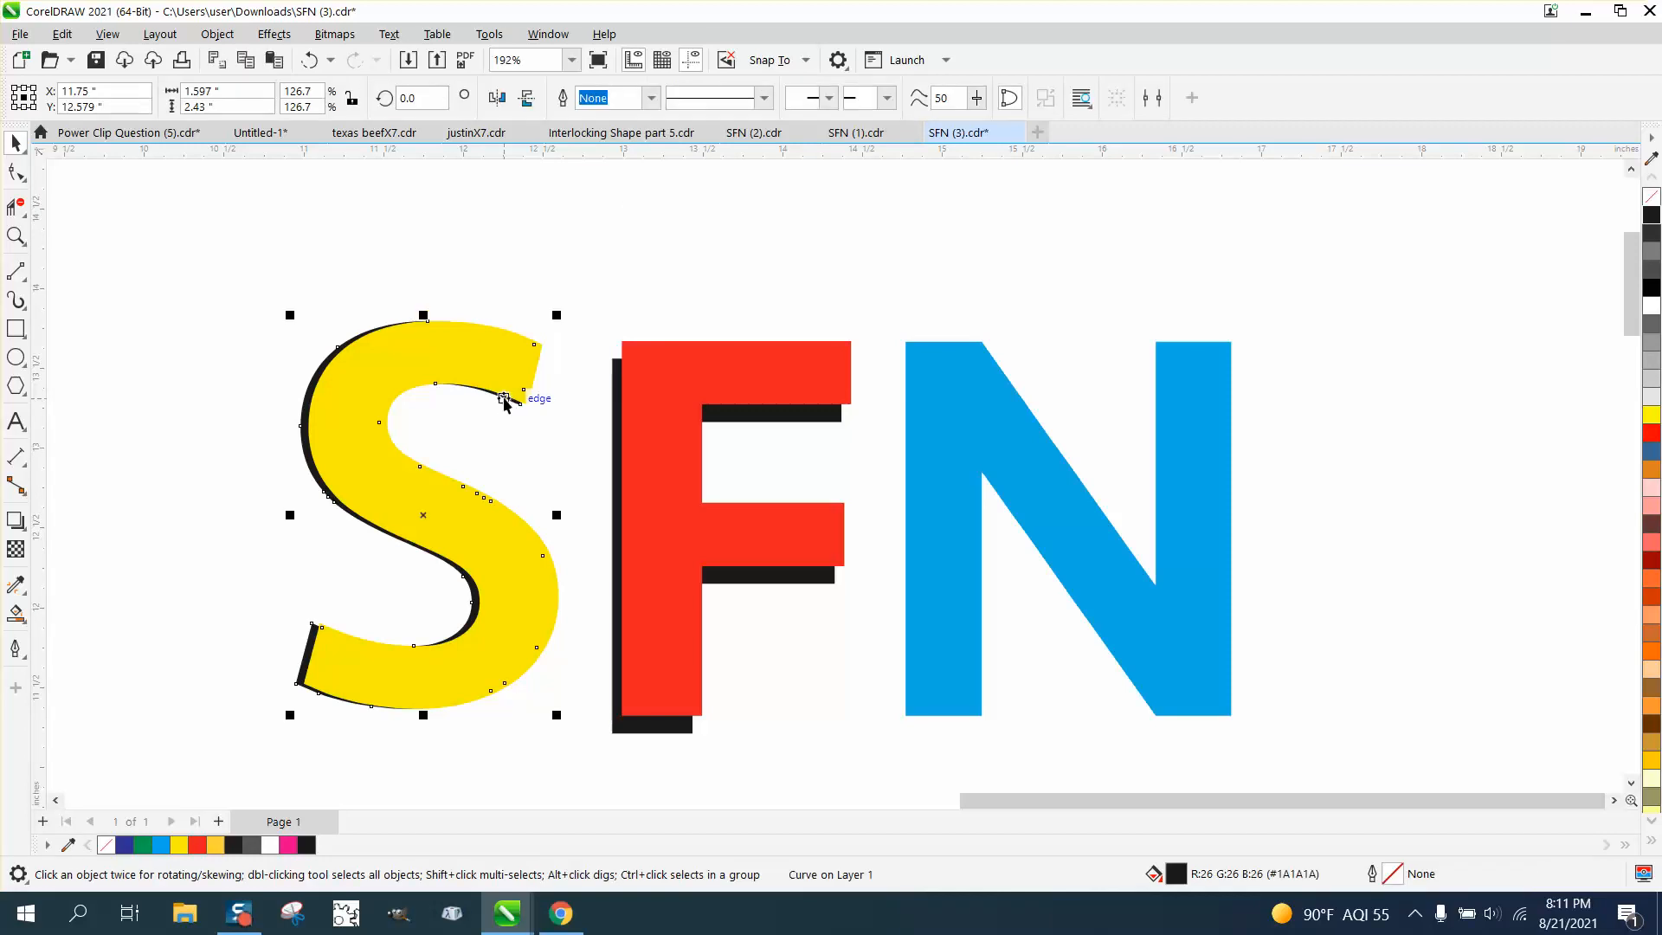
key(Down)
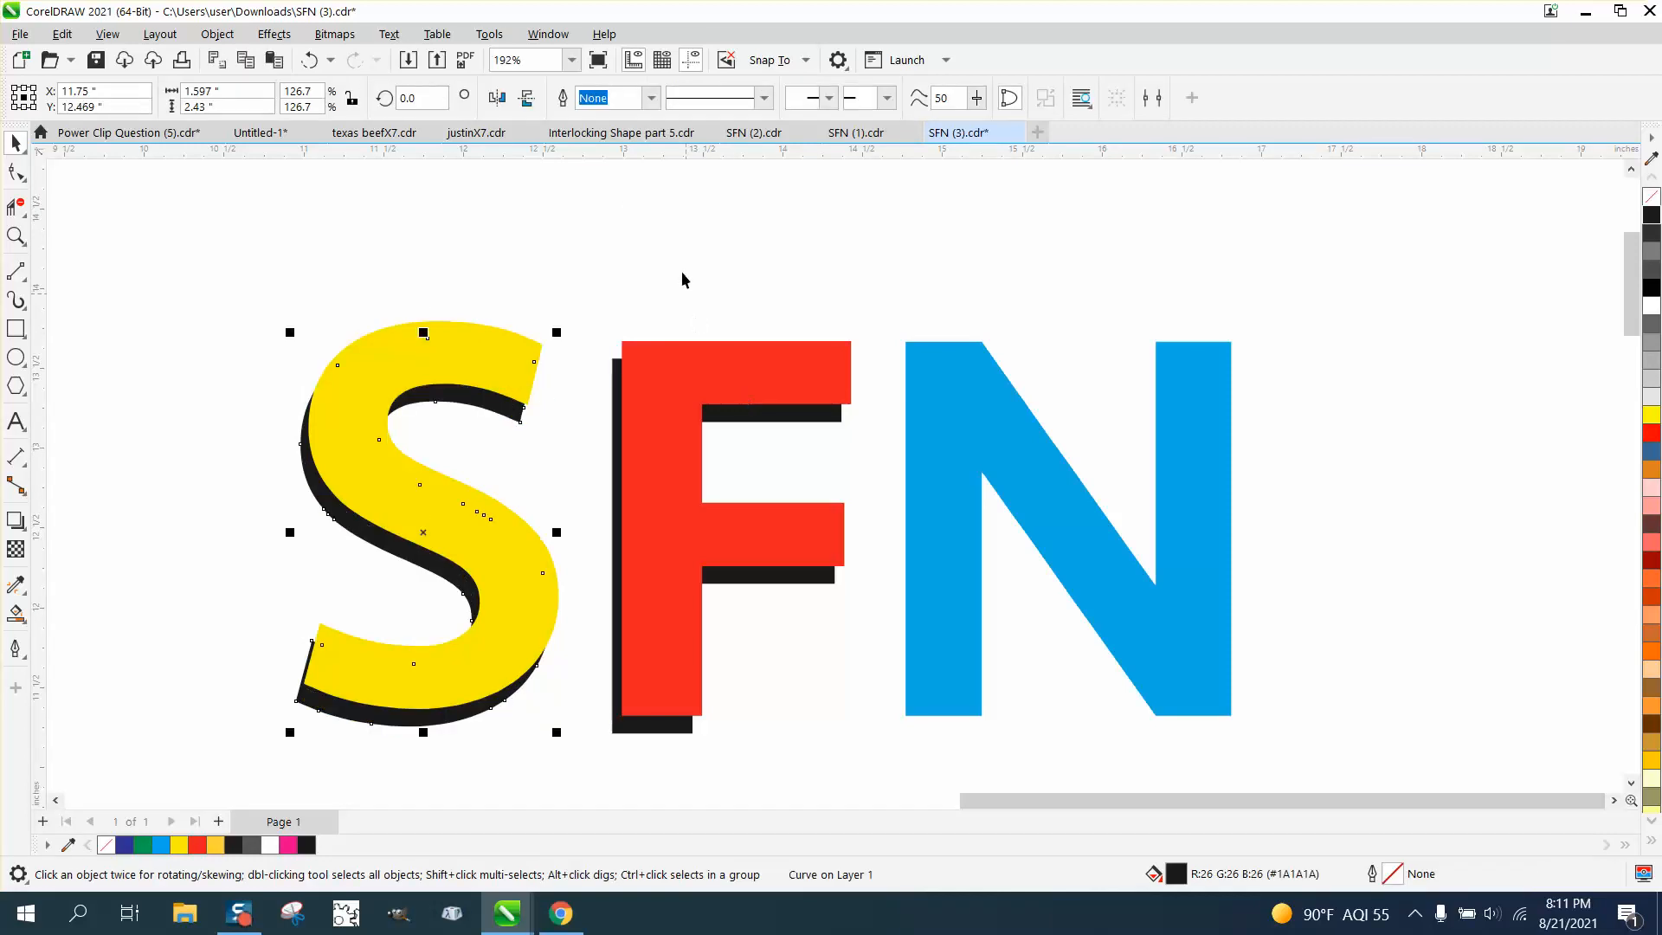
click(712, 283)
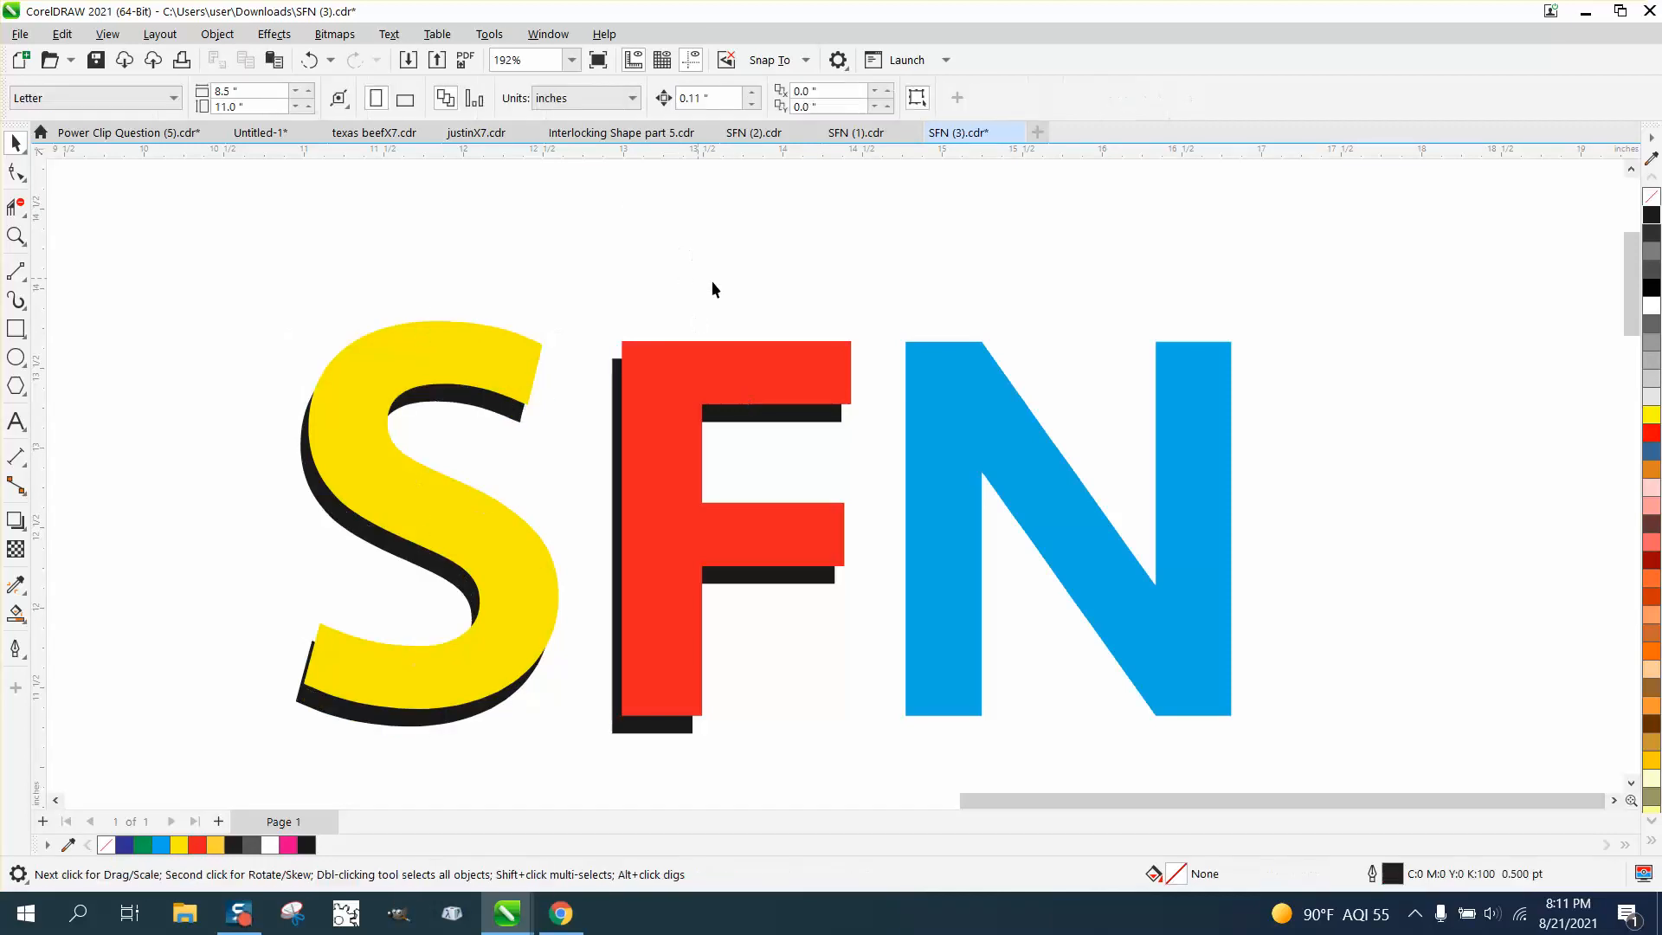
- Duplicate the blue N in place, fill the copy with near-black #1A1A1A and send it to the back of the page
click(950, 418)
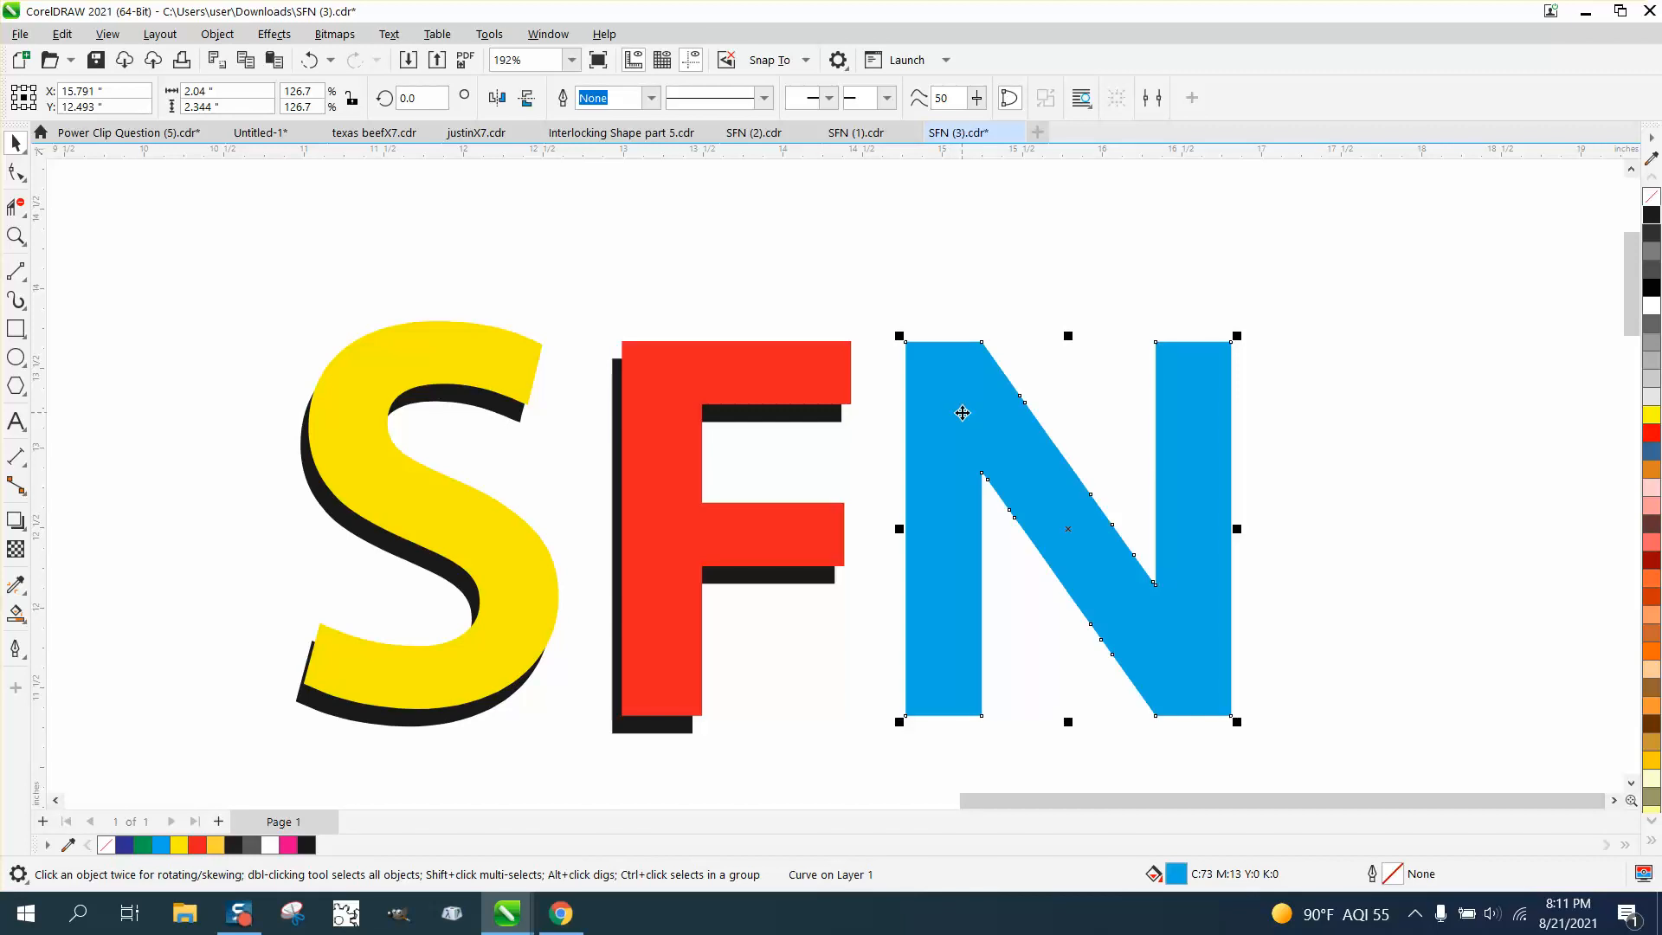
click(1651, 218)
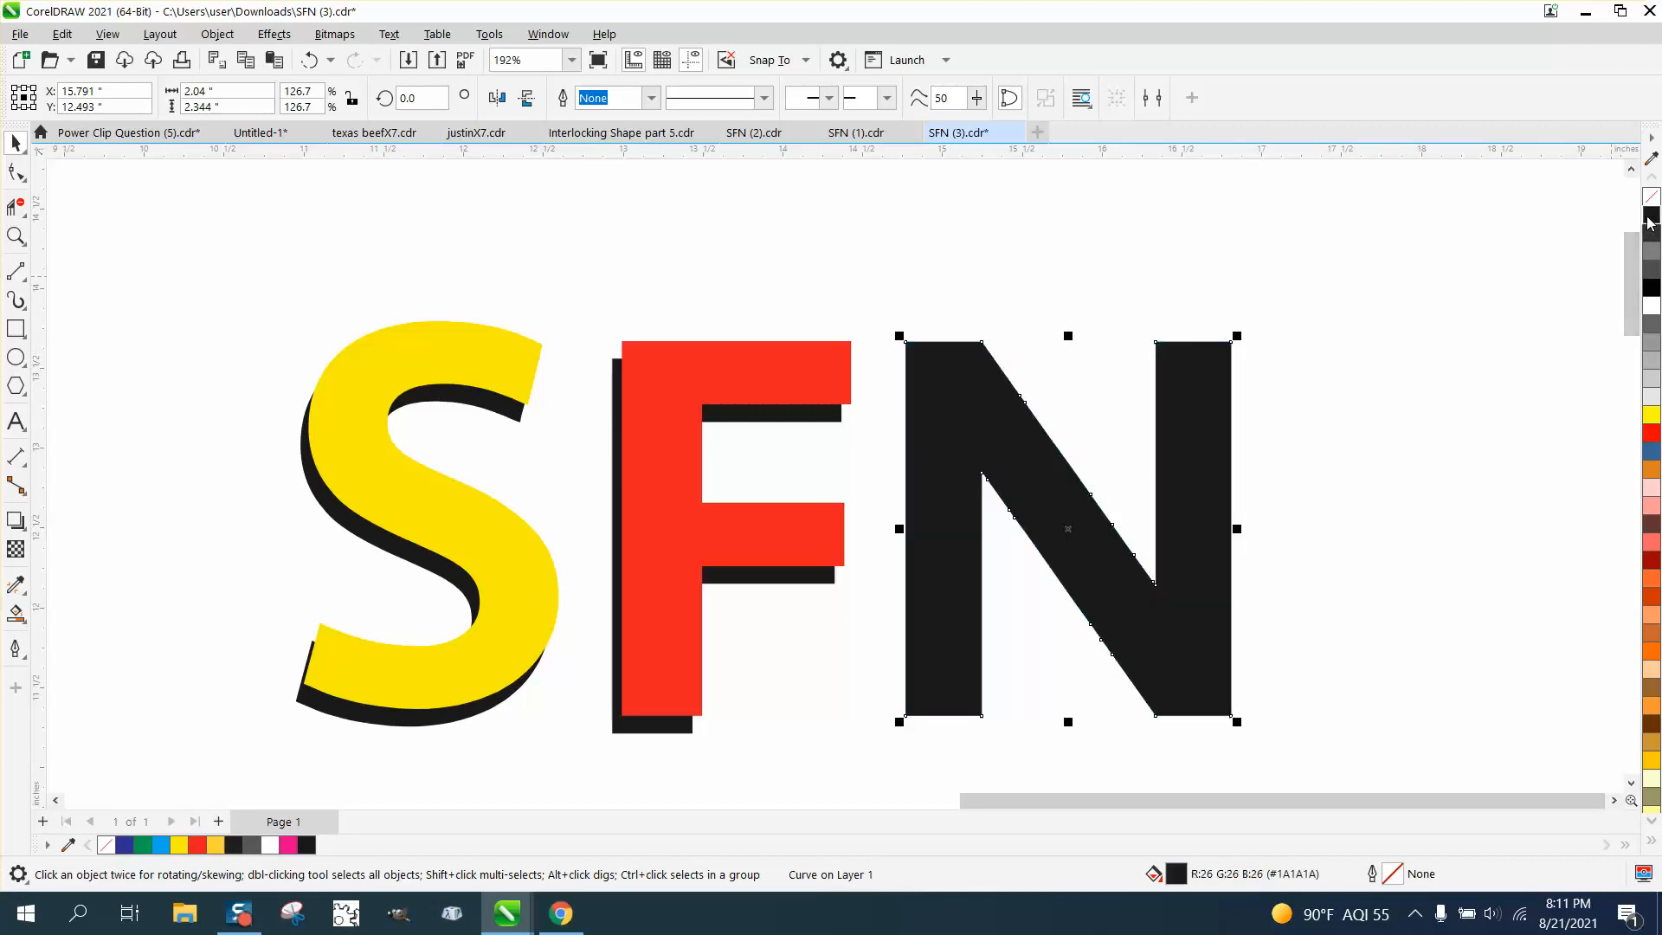
click(217, 34)
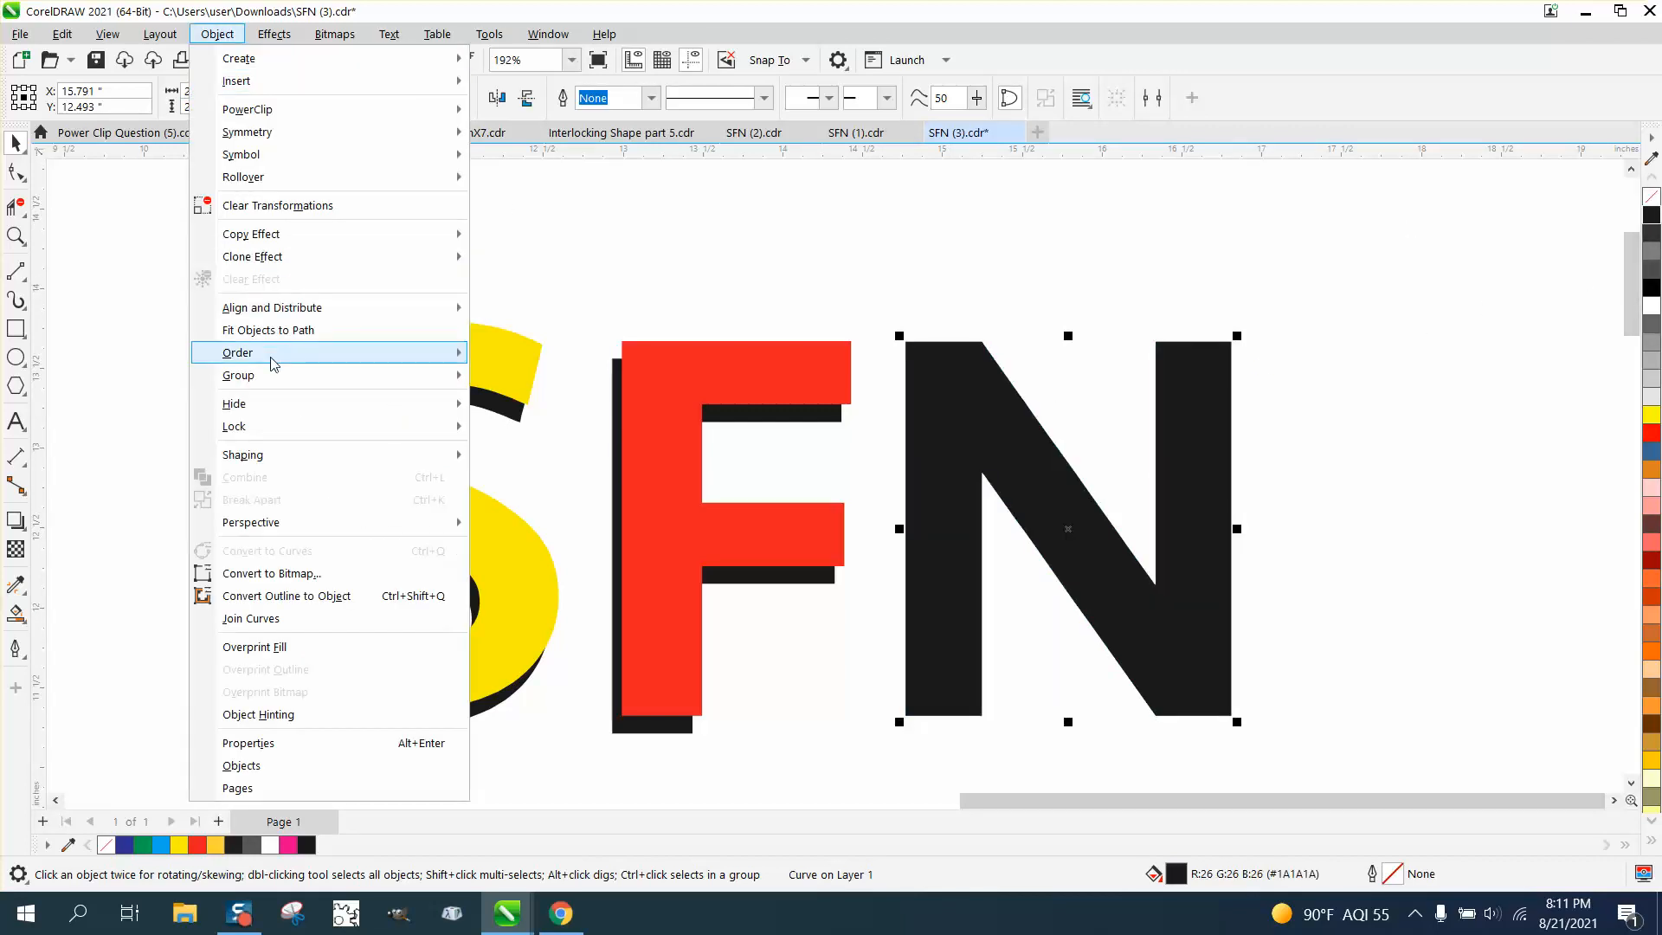
mouse_move(391, 362)
click(545, 378)
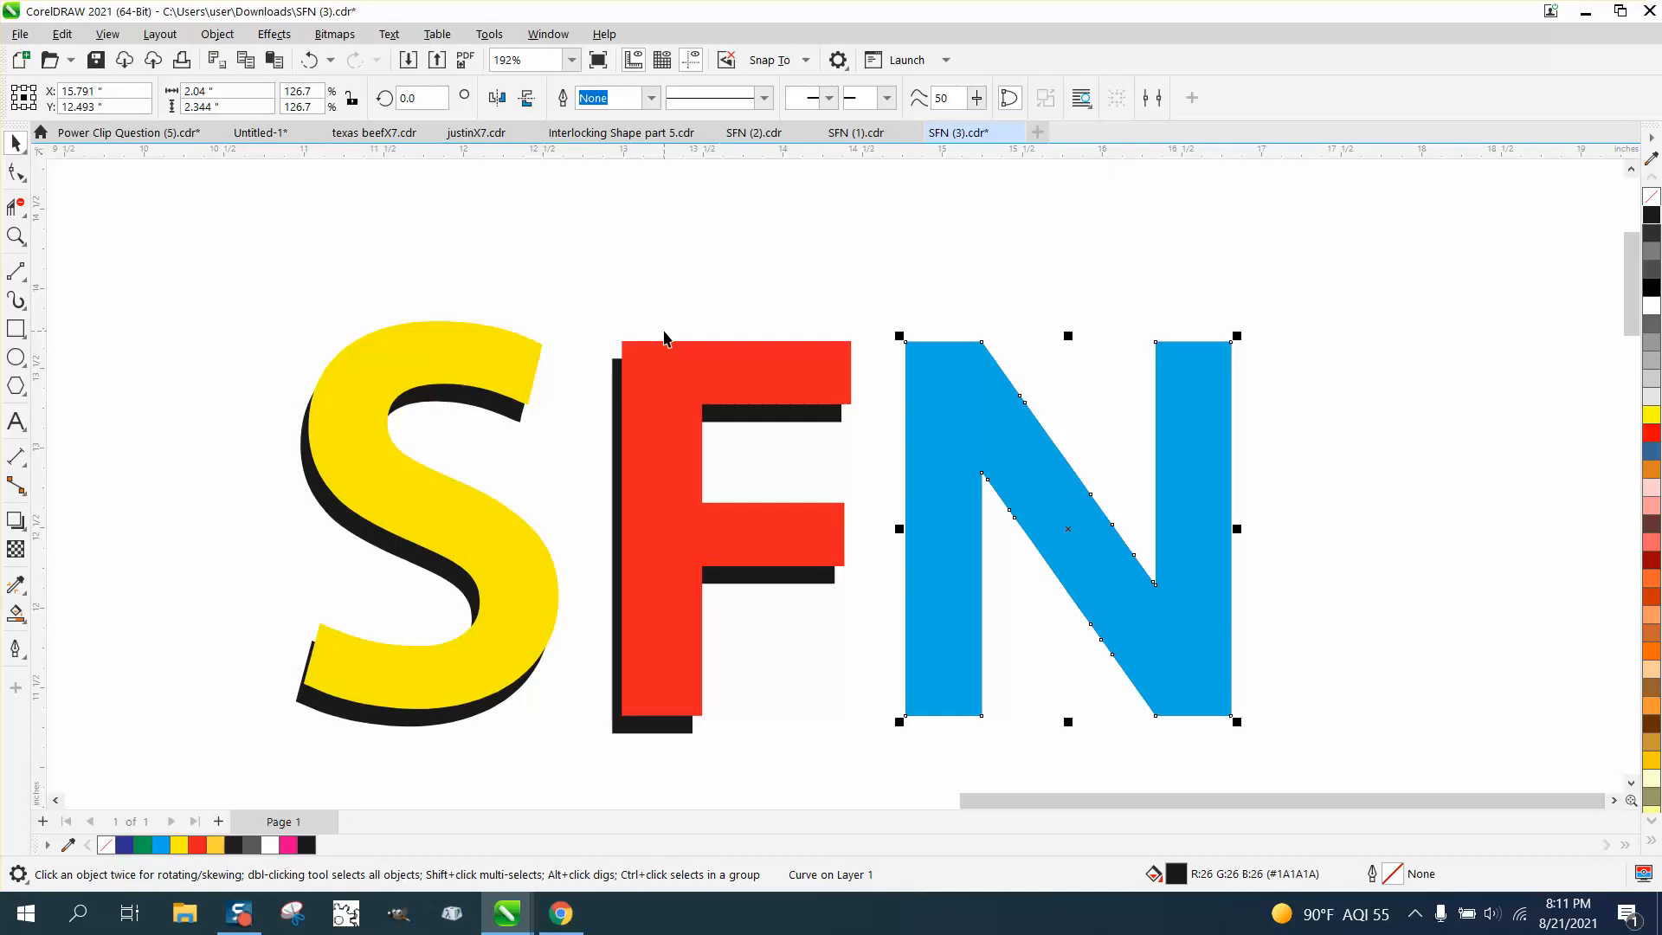
- Move the dark N copy down 0.11 inches and left 0.05 inches
click(914, 273)
drag(718, 99, 561, 102)
text(.05)
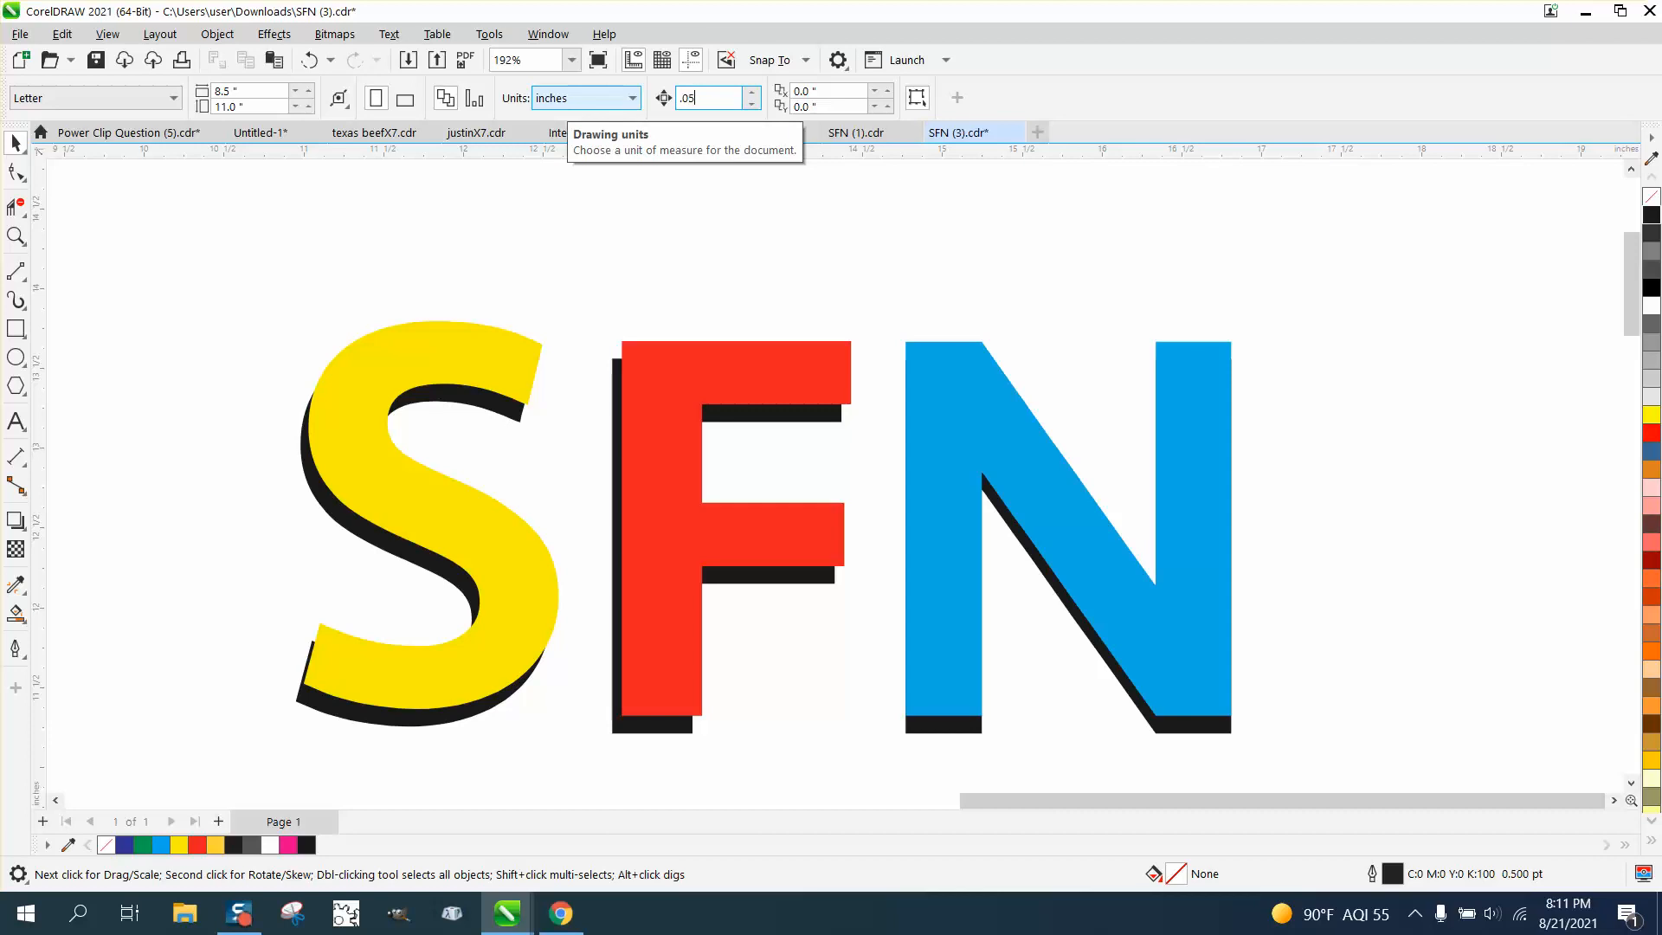
click(935, 732)
key(Left)
- Delete the grey N, F and S from the logo on the page, keeping its two bars and checkered strip
scroll(559, 499, down, 4)
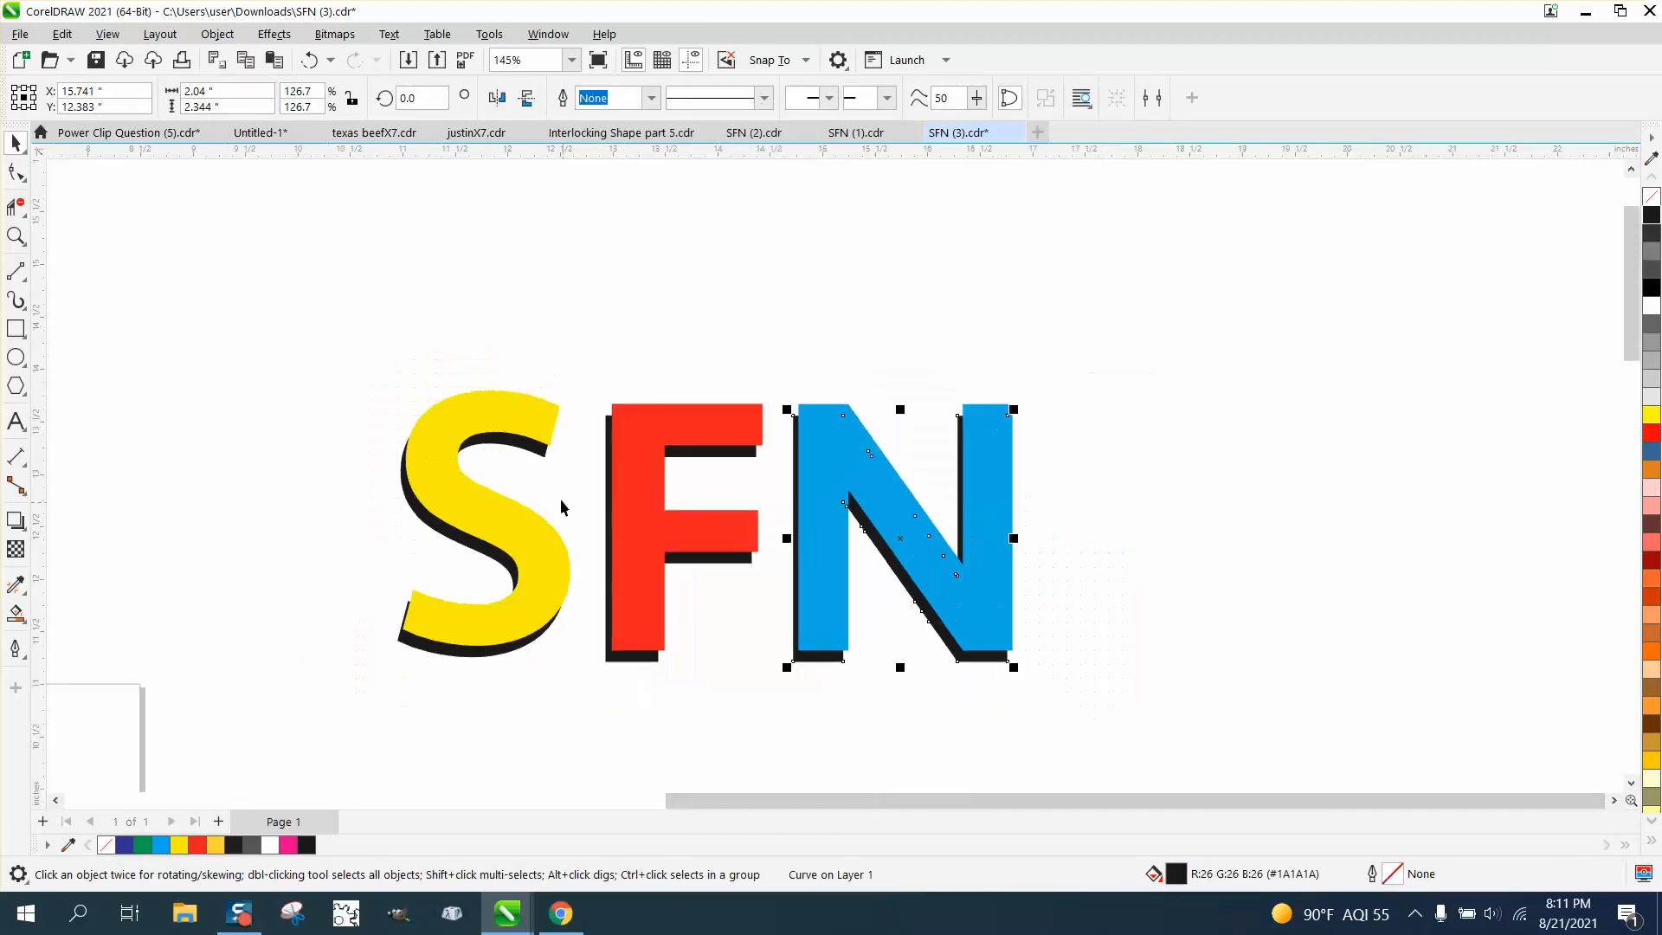
scroll(640, 524, down, 2)
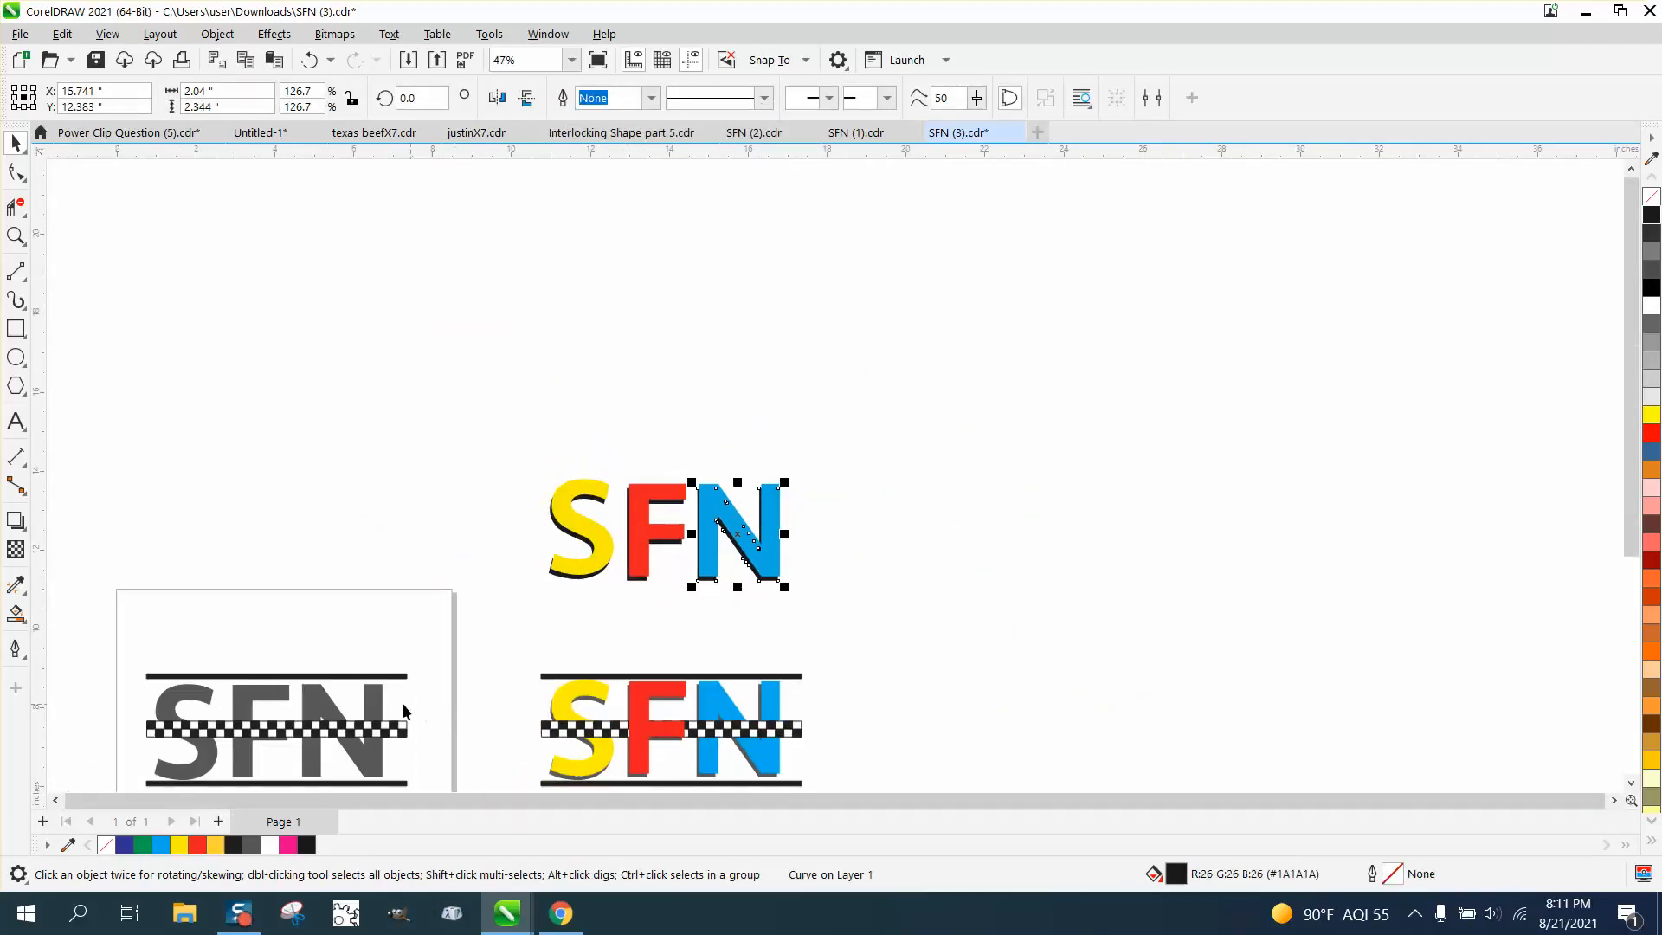
click(379, 701)
key(Delete)
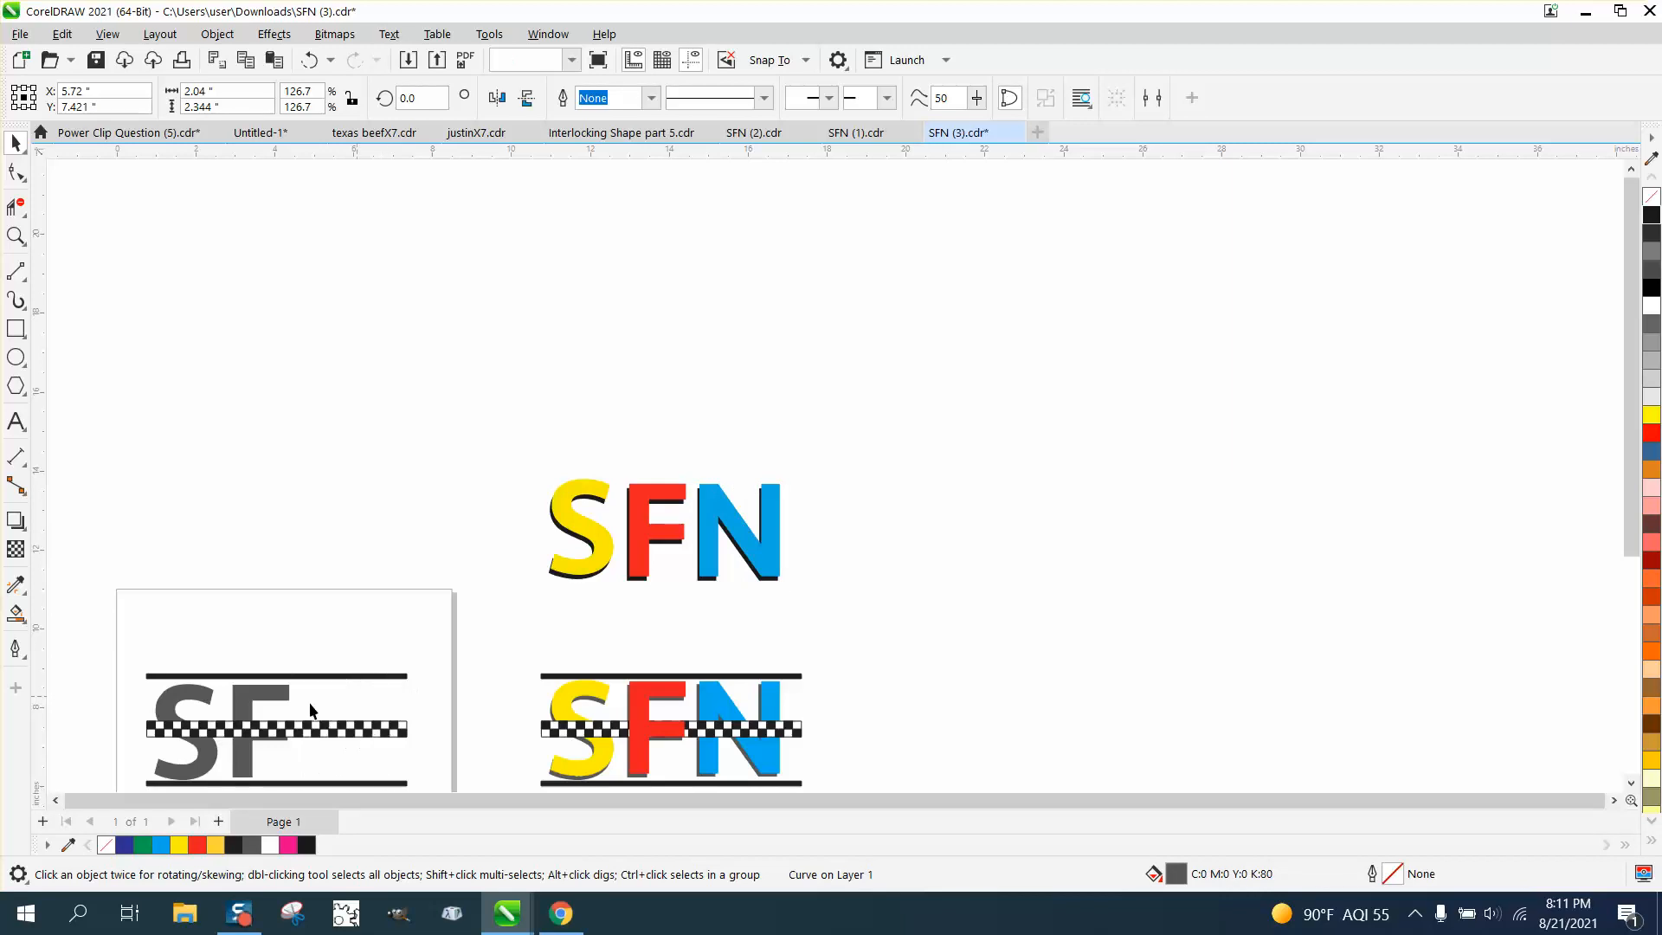
click(273, 705)
key(Delete)
click(184, 703)
key(Delete)
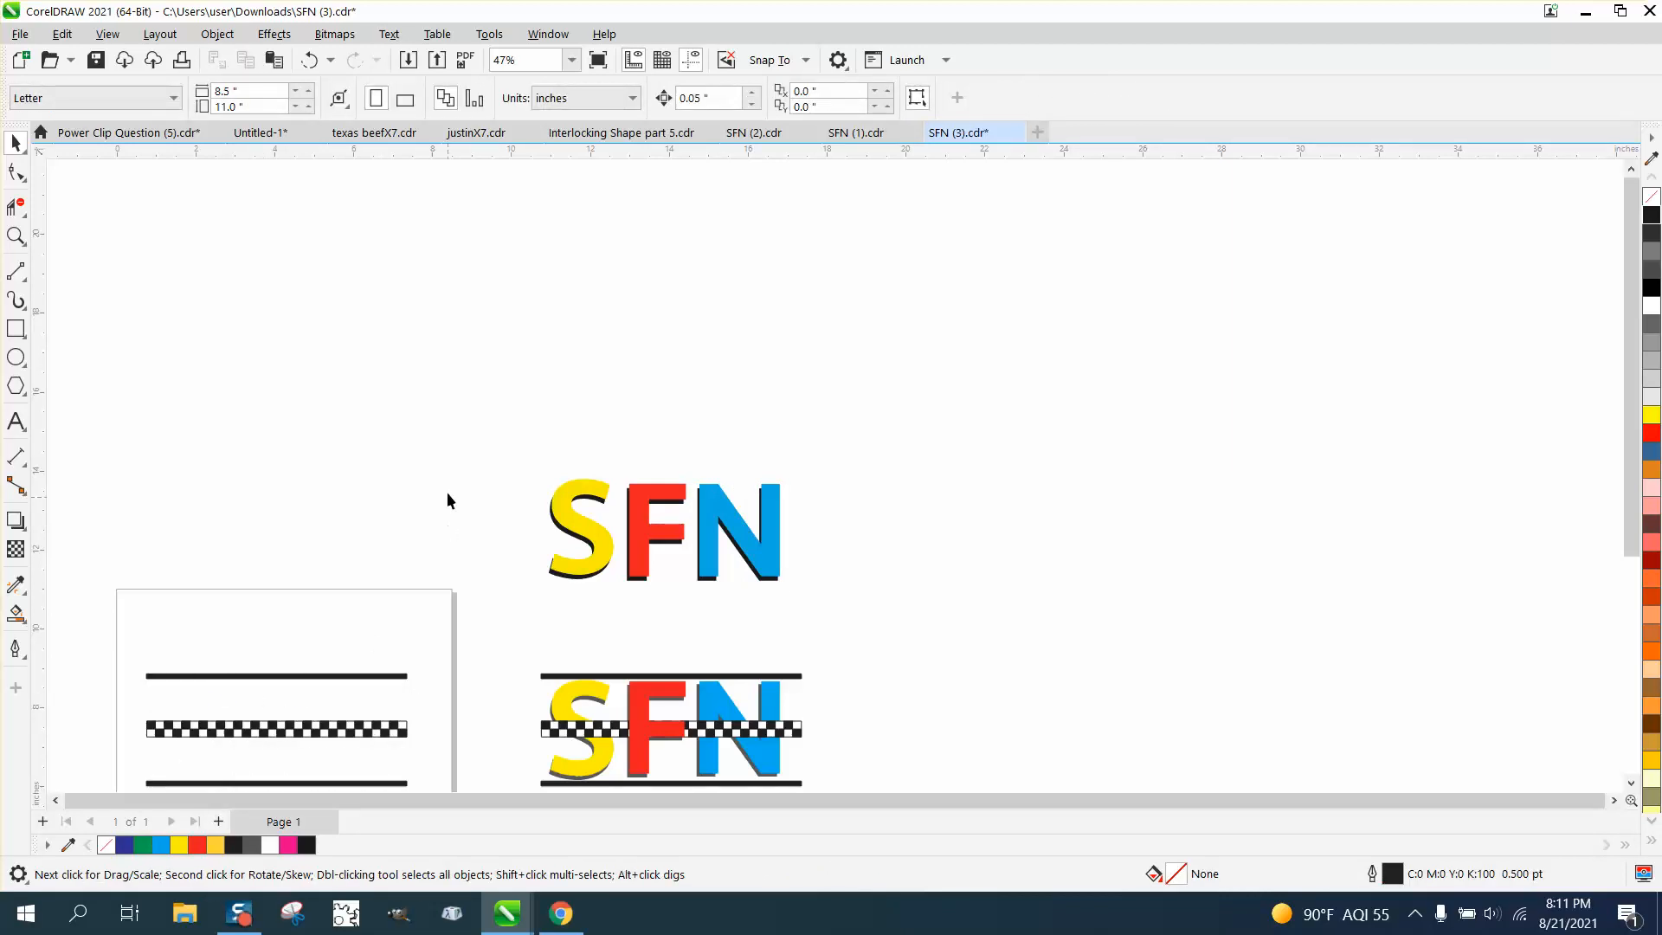
drag(900, 604, 922, 609)
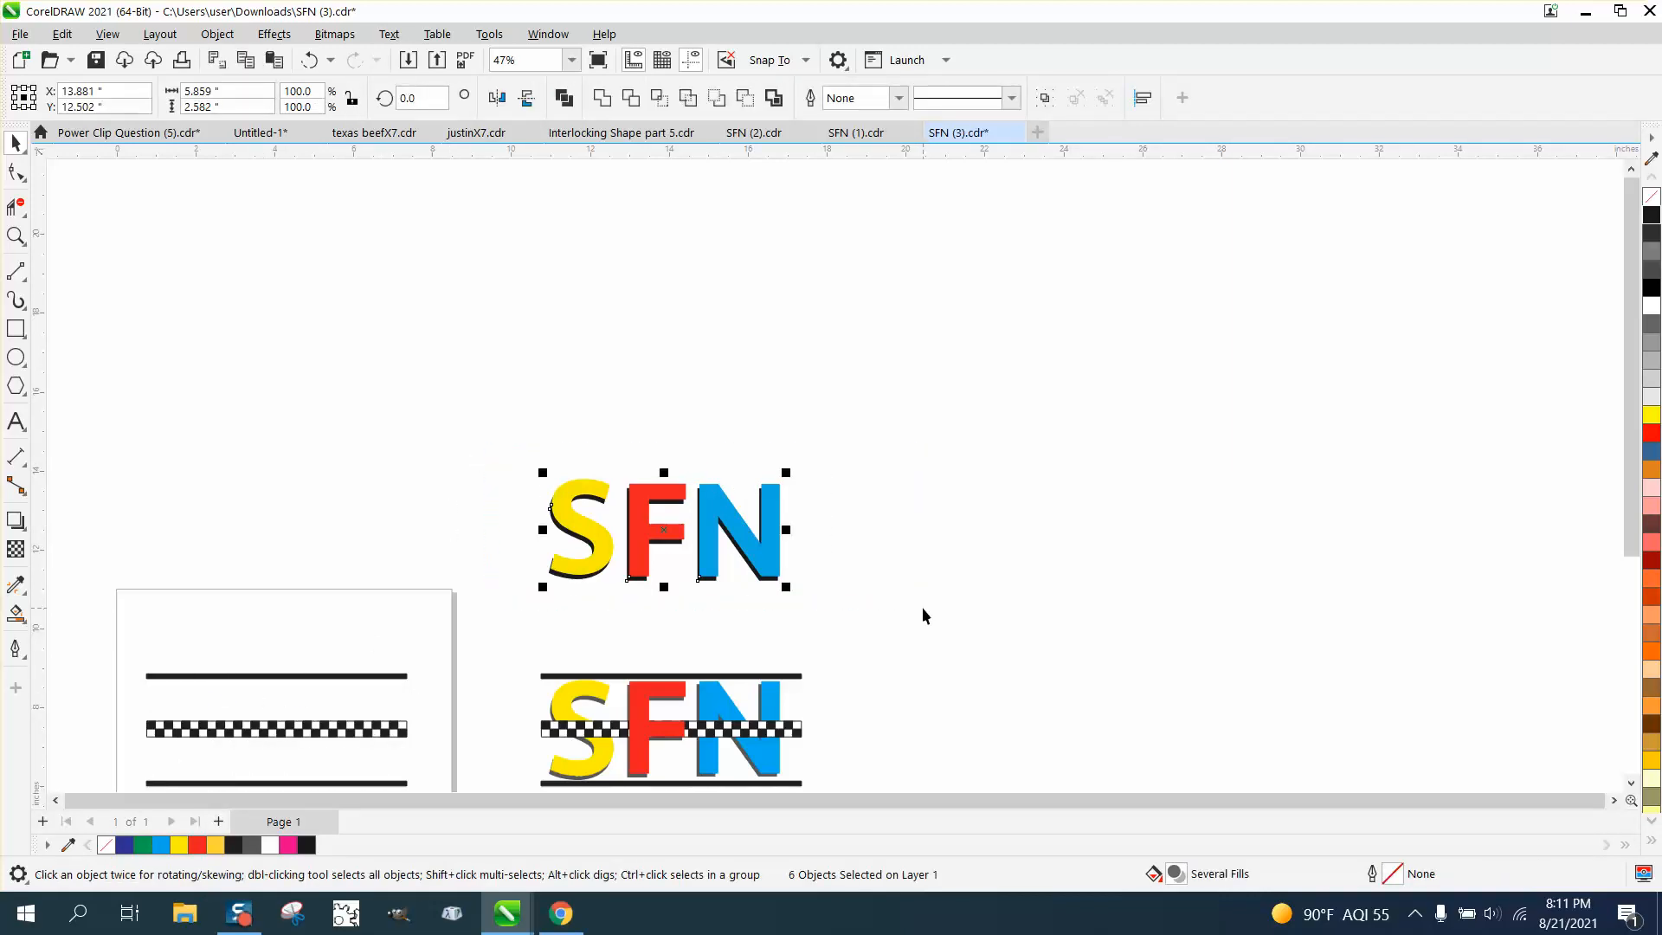
key(Left)
key(Right)
key(Right)
key(Right)
click(688, 289)
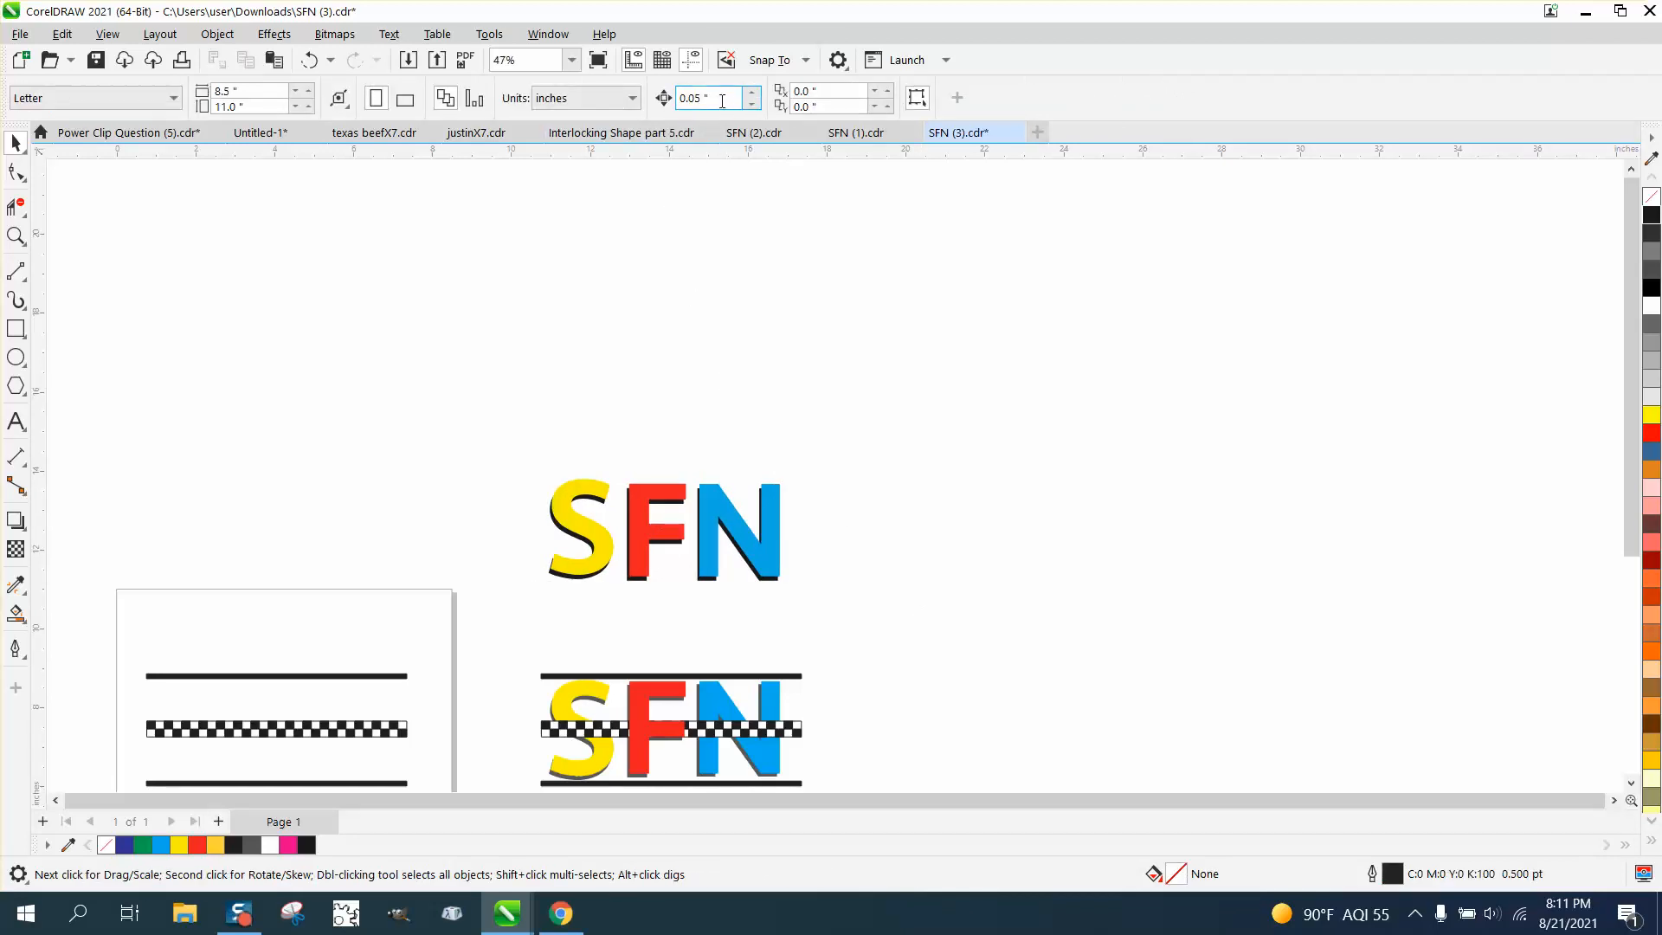
- Set the nudge distance to 5 inches and move the six rebuilt letter shapes 10 inches left and 5 inches down onto the page
double_click(692, 97)
text(5)
key(Return)
drag(509, 454, 860, 590)
key(Left)
key(Left)
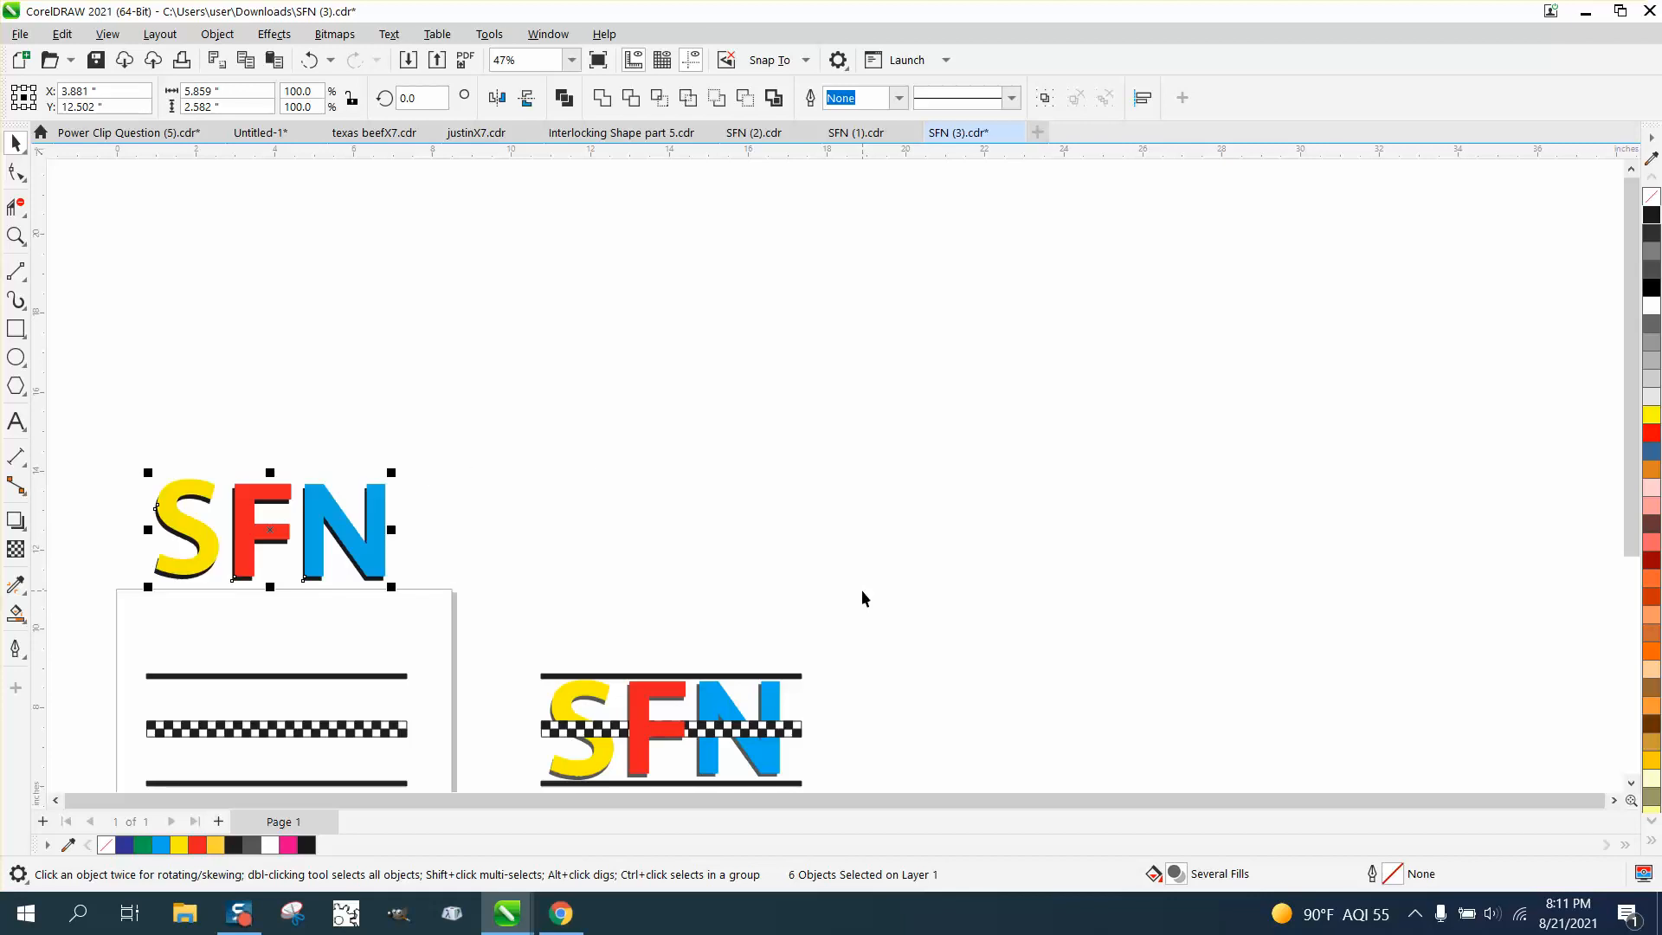
key(Down)
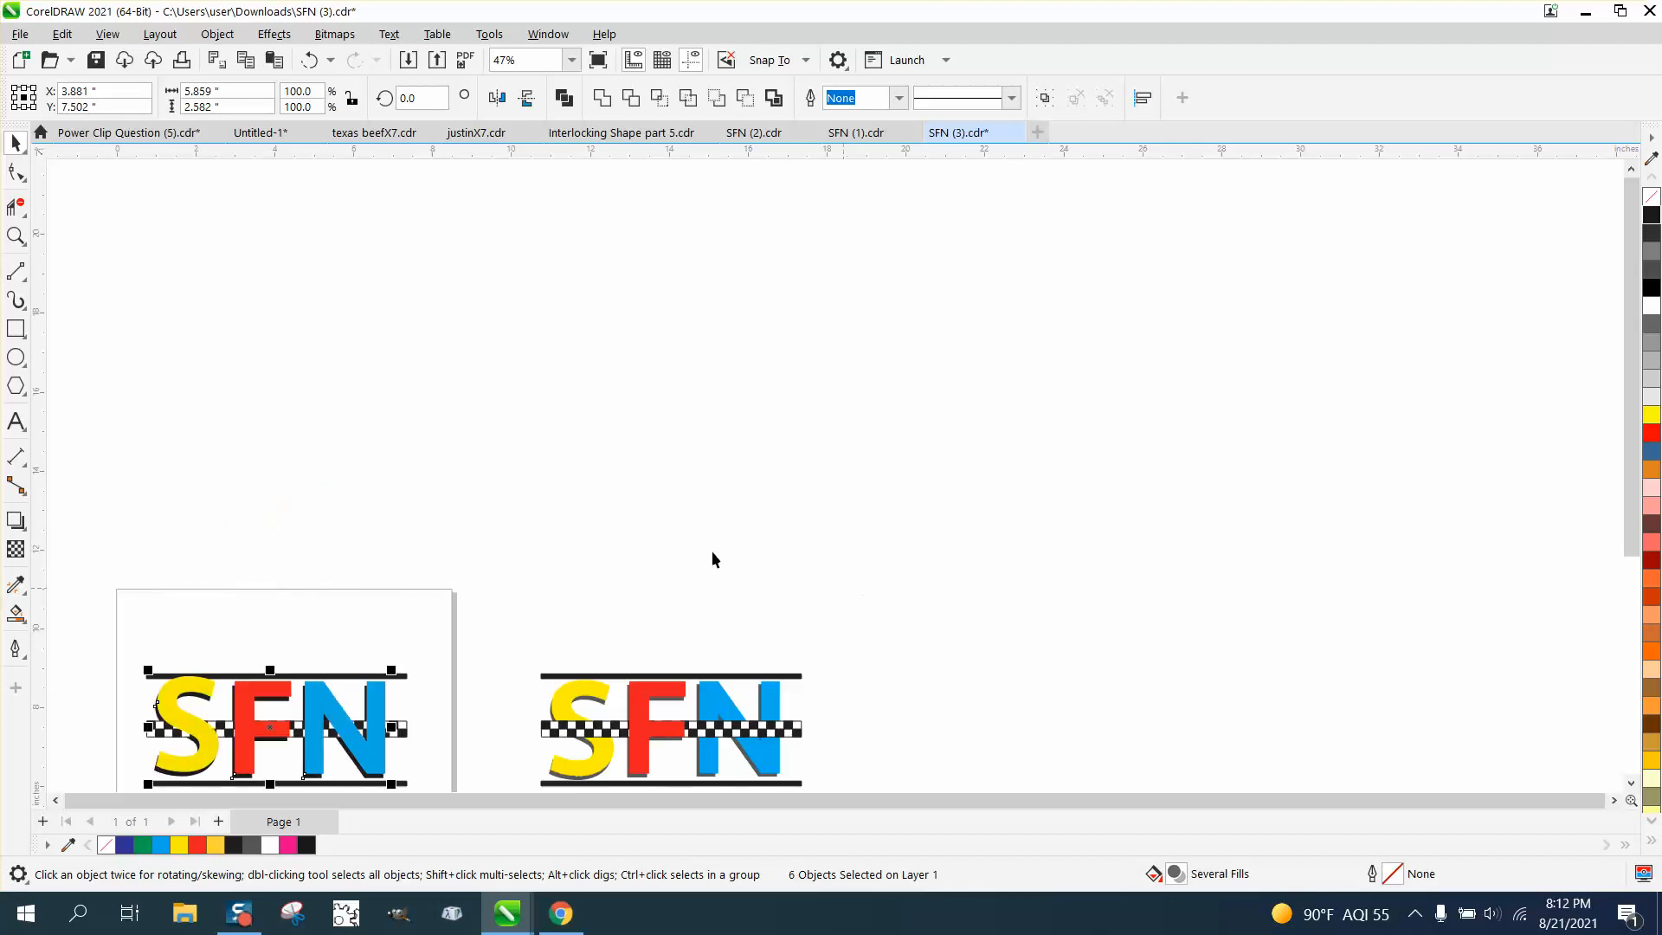
- Set the nudge distance to 0.05 inches
click(16, 236)
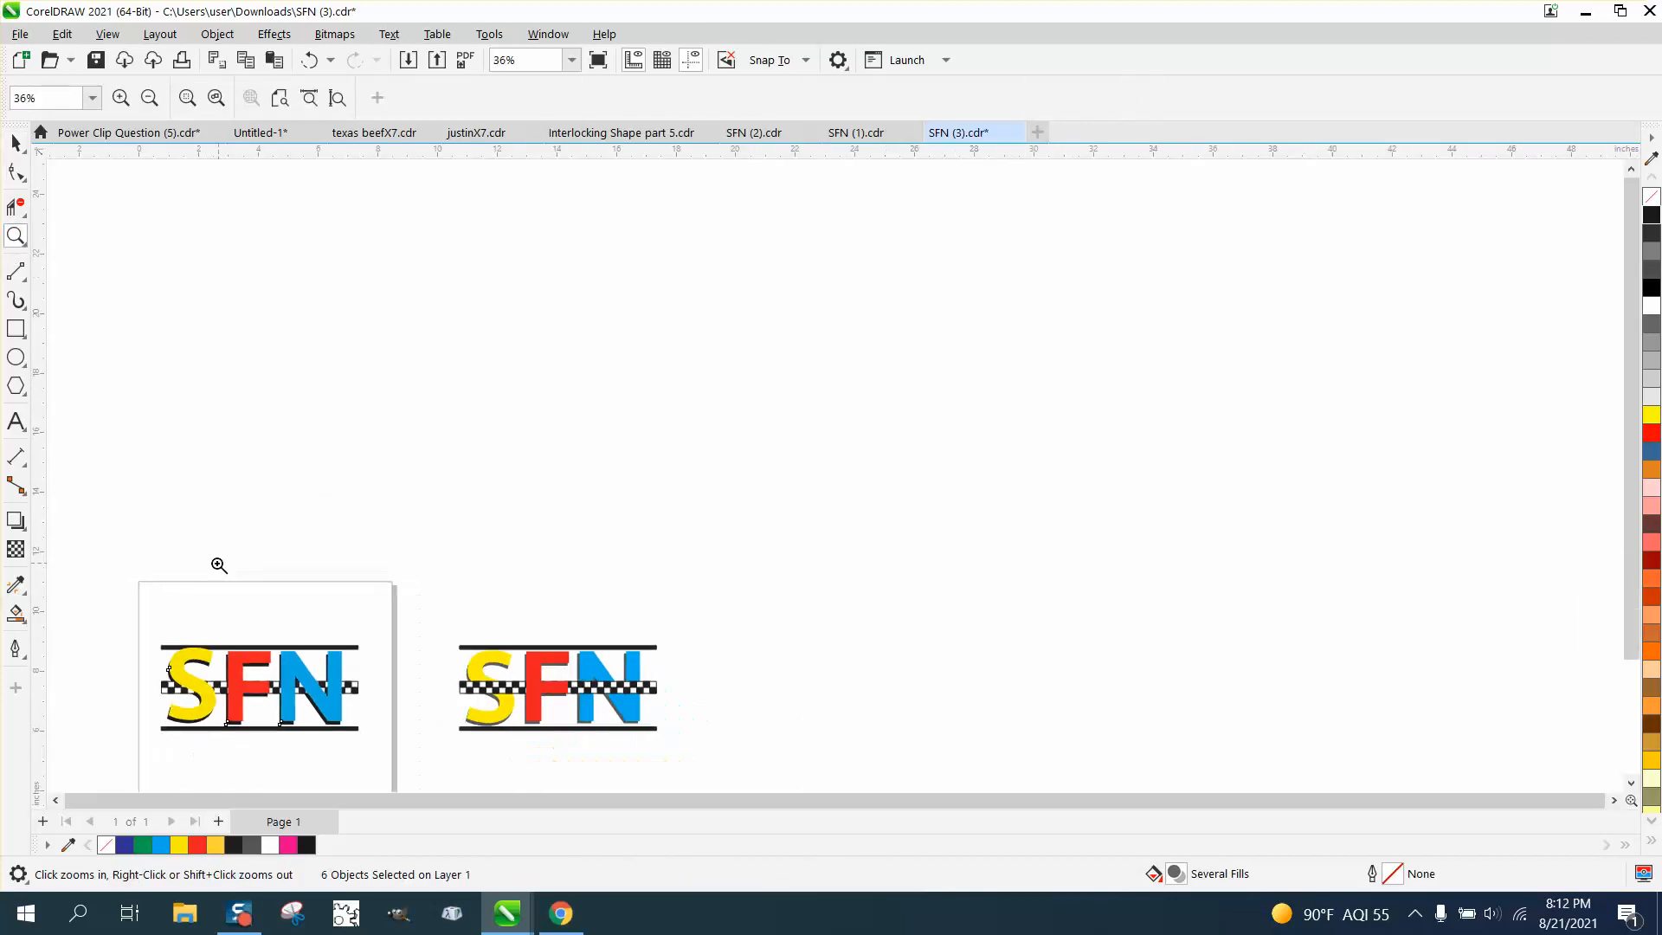
right_click(212, 560)
drag(140, 639, 364, 742)
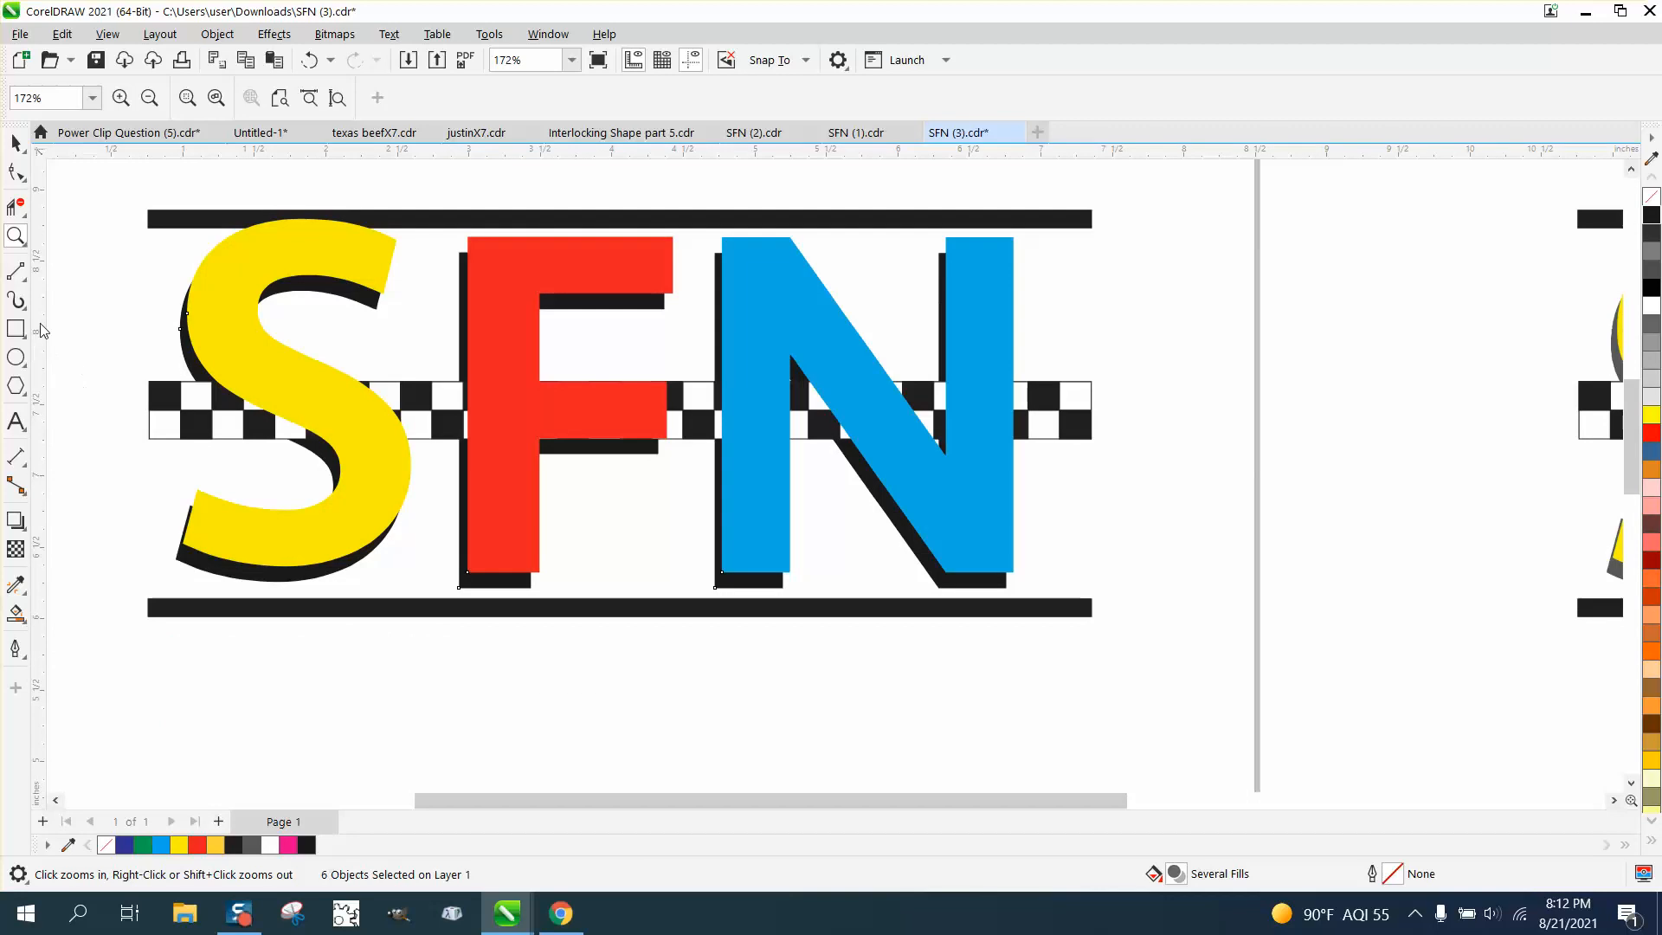
click(15, 143)
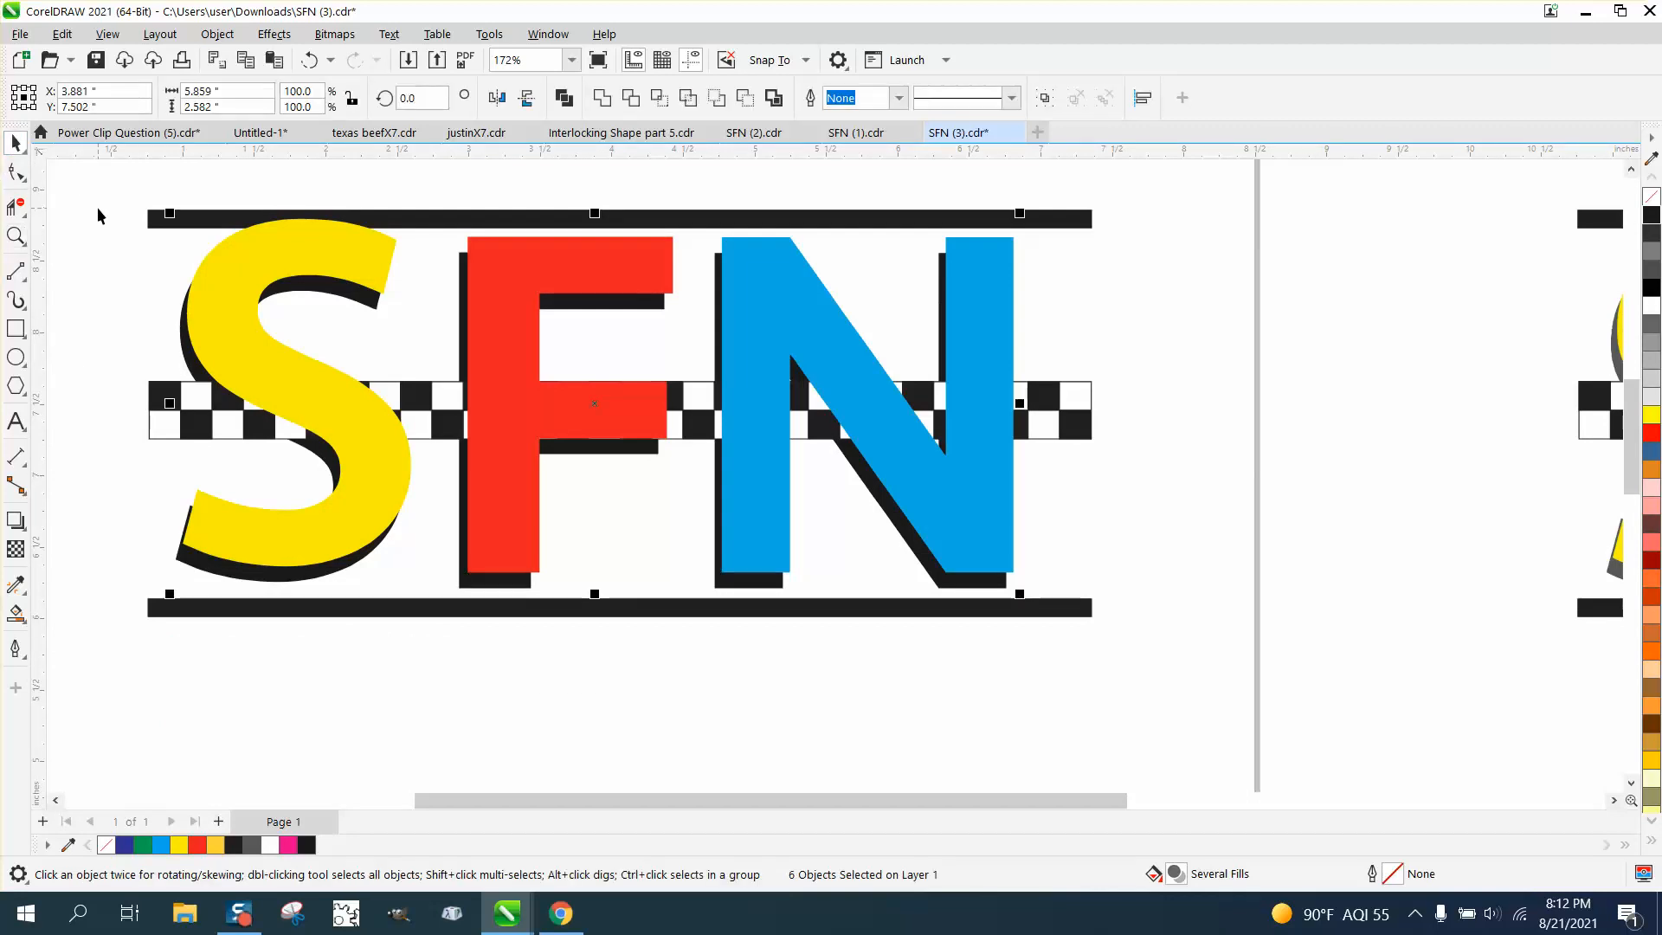
click(176, 283)
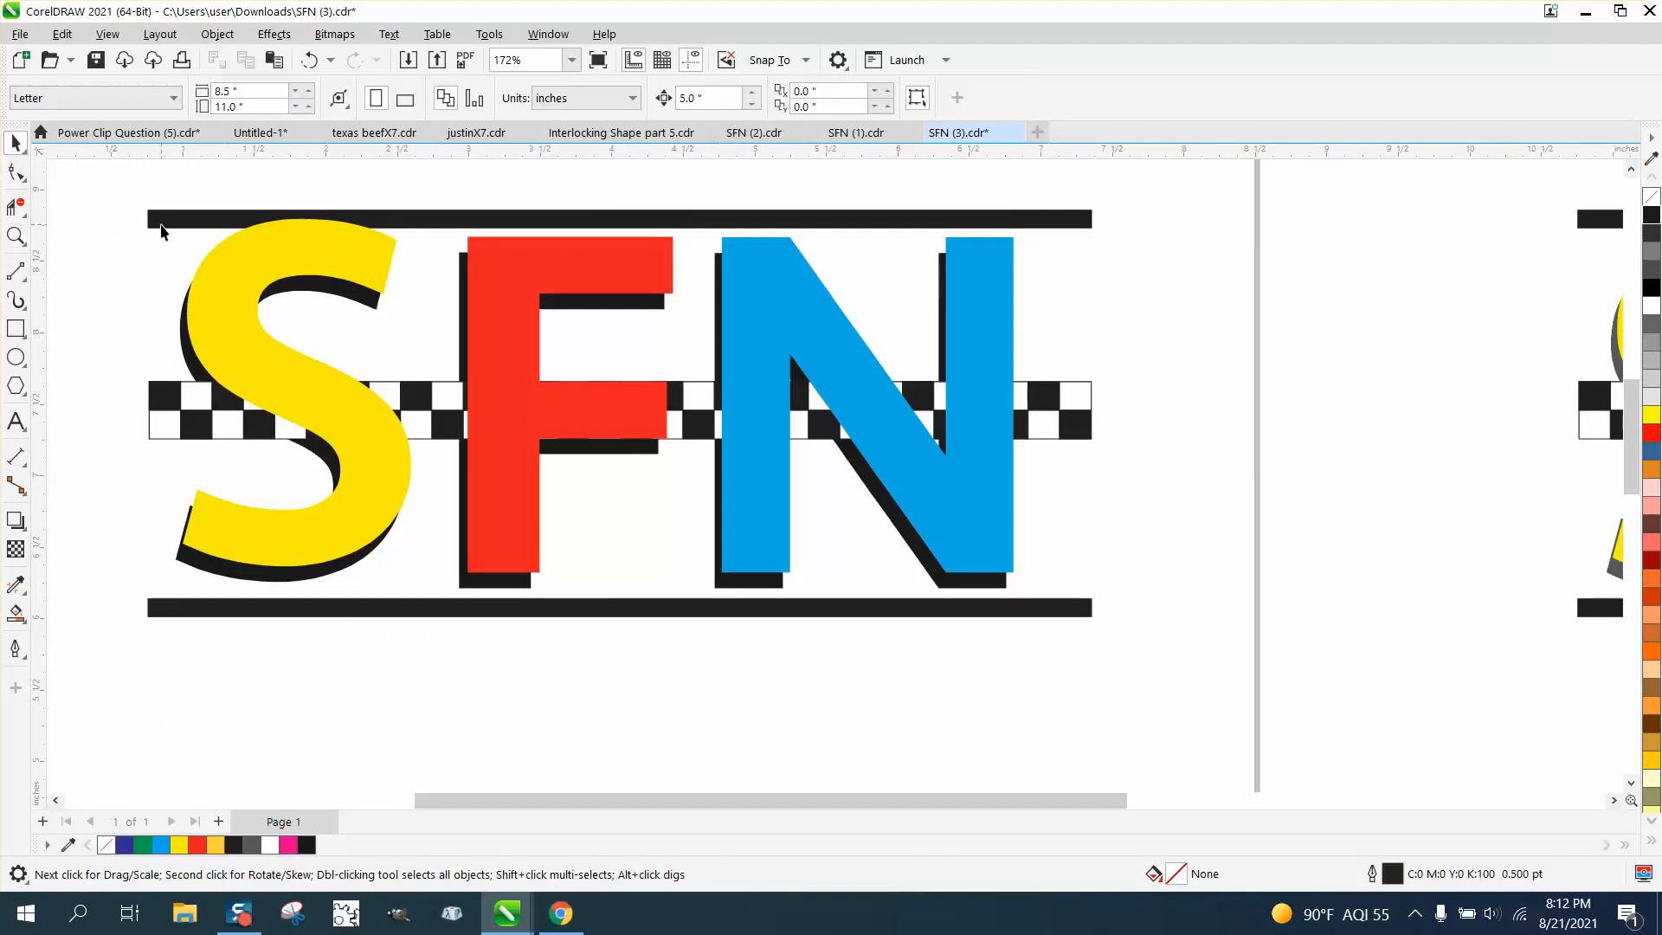
drag(143, 252, 449, 578)
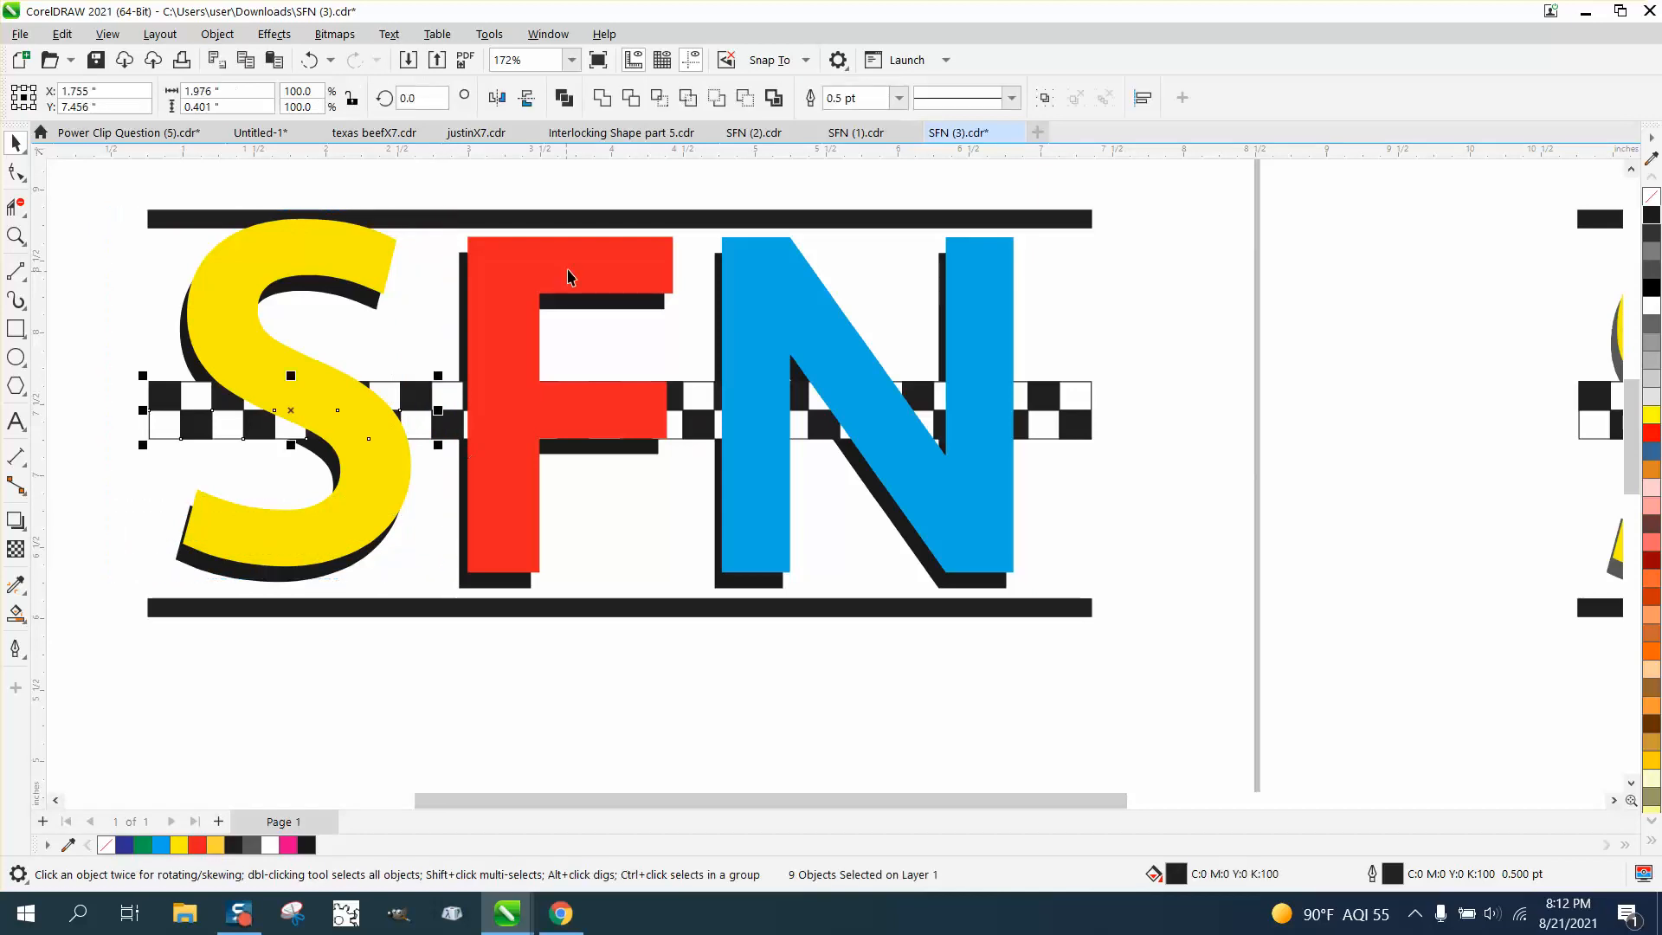
click(627, 199)
drag(723, 100, 597, 102)
text(0.05)
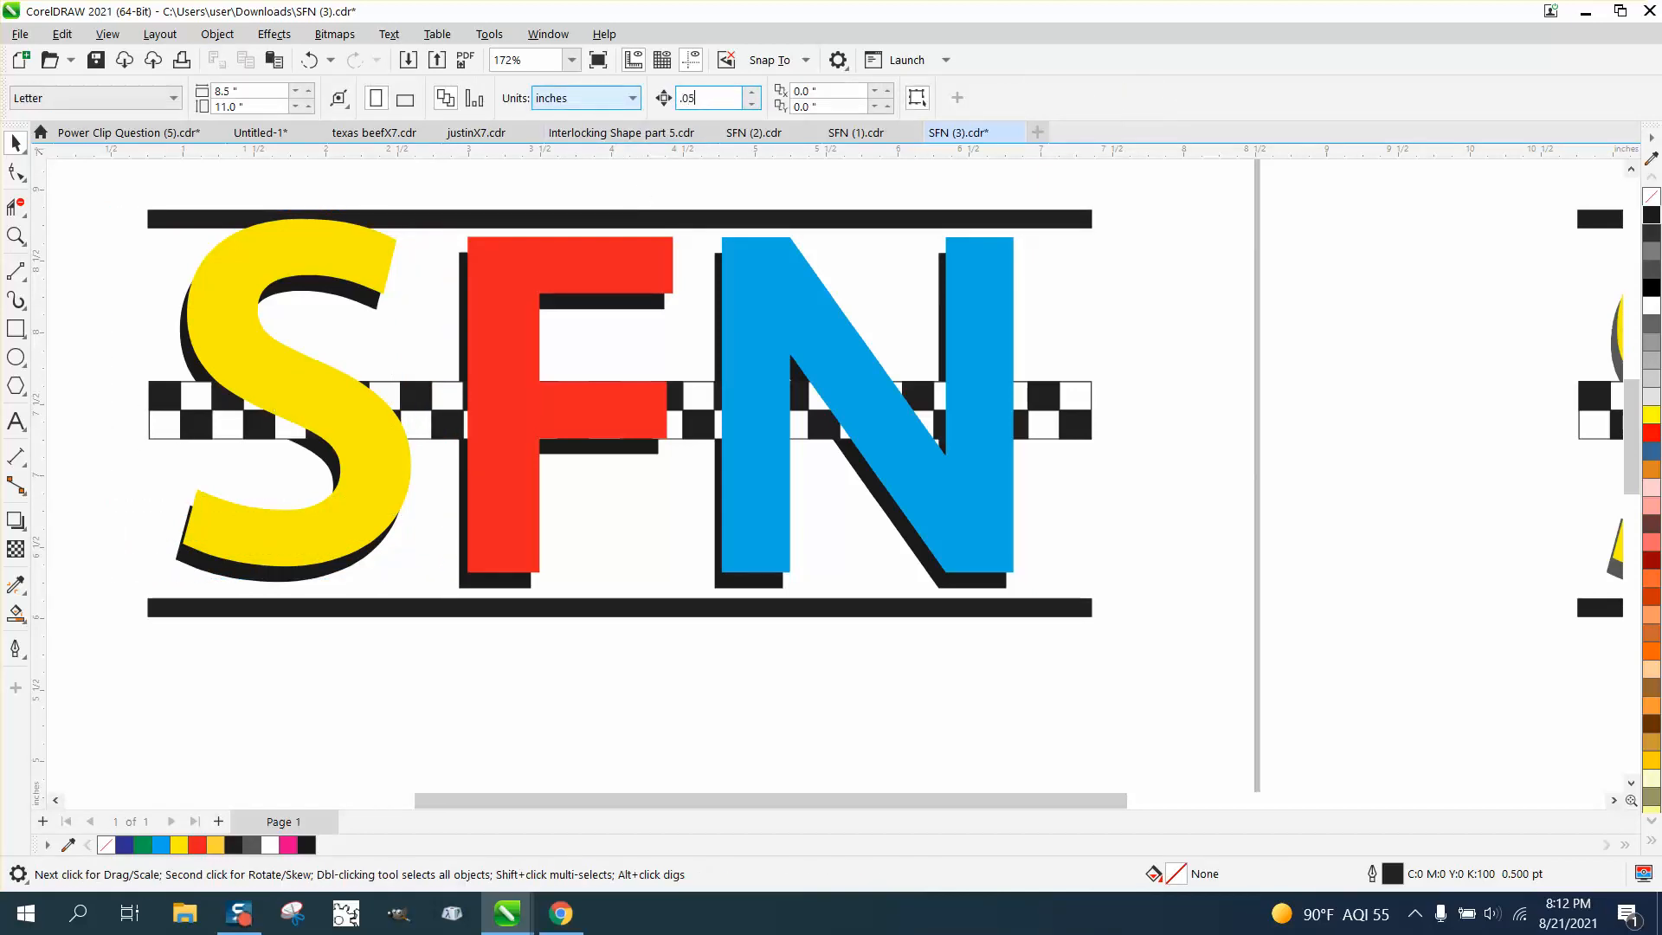
- Try moving the S, its shadow and the nearby checkered squares down 0.1 inches, and undo the moves
drag(99, 205, 465, 616)
key(Down)
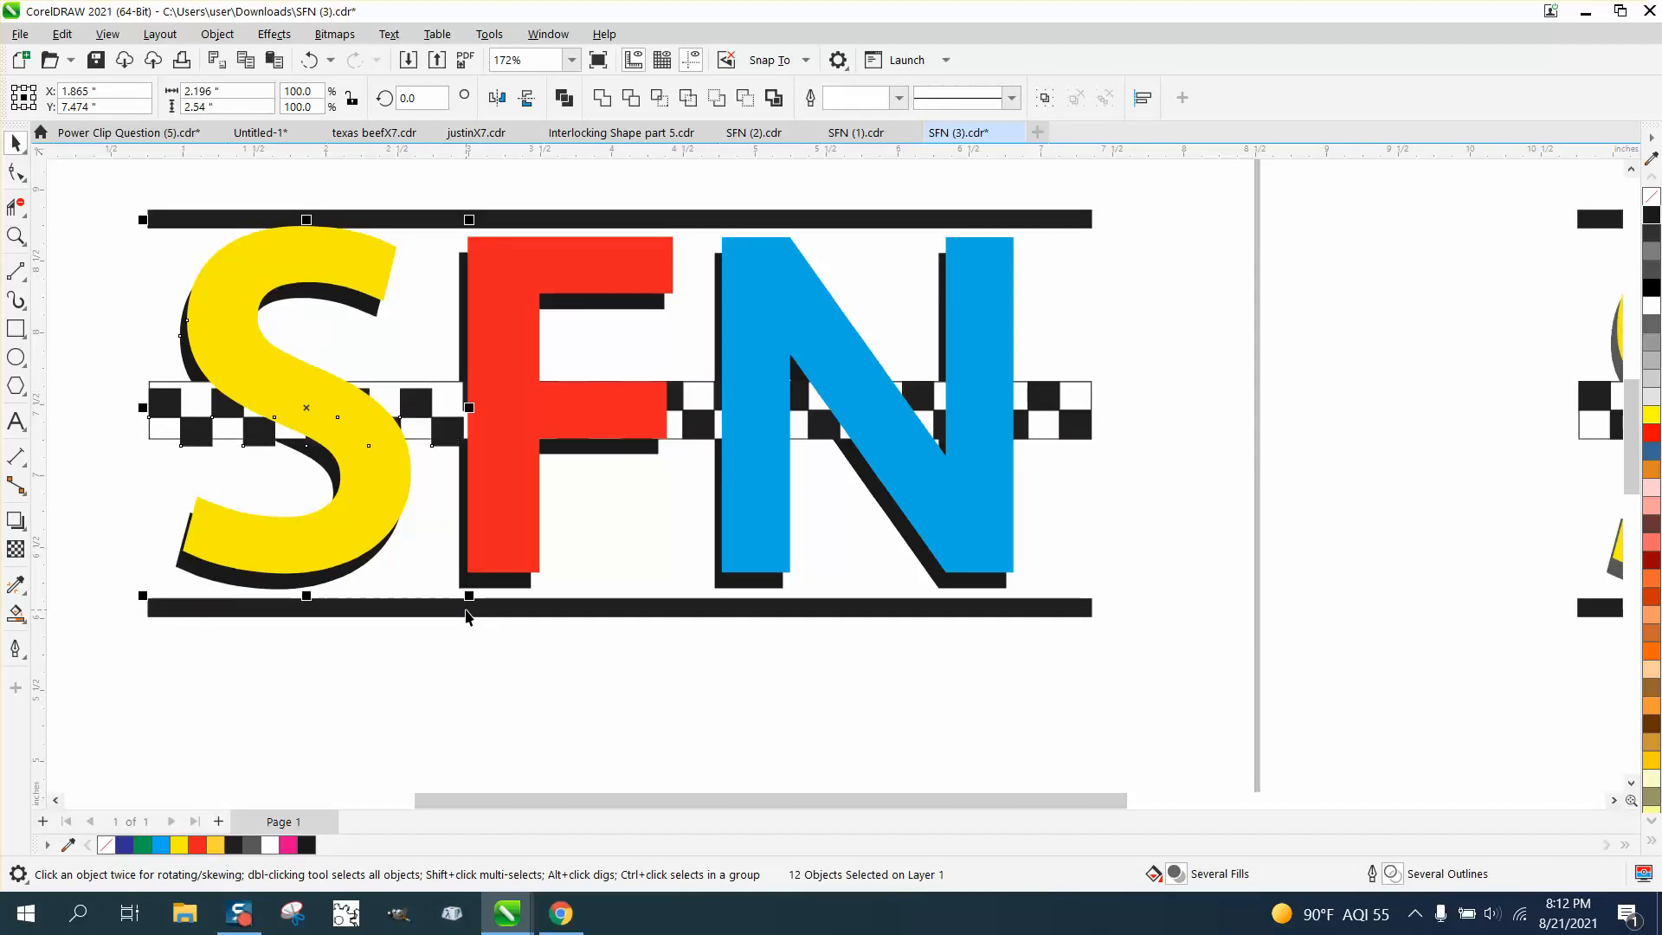
key(Down)
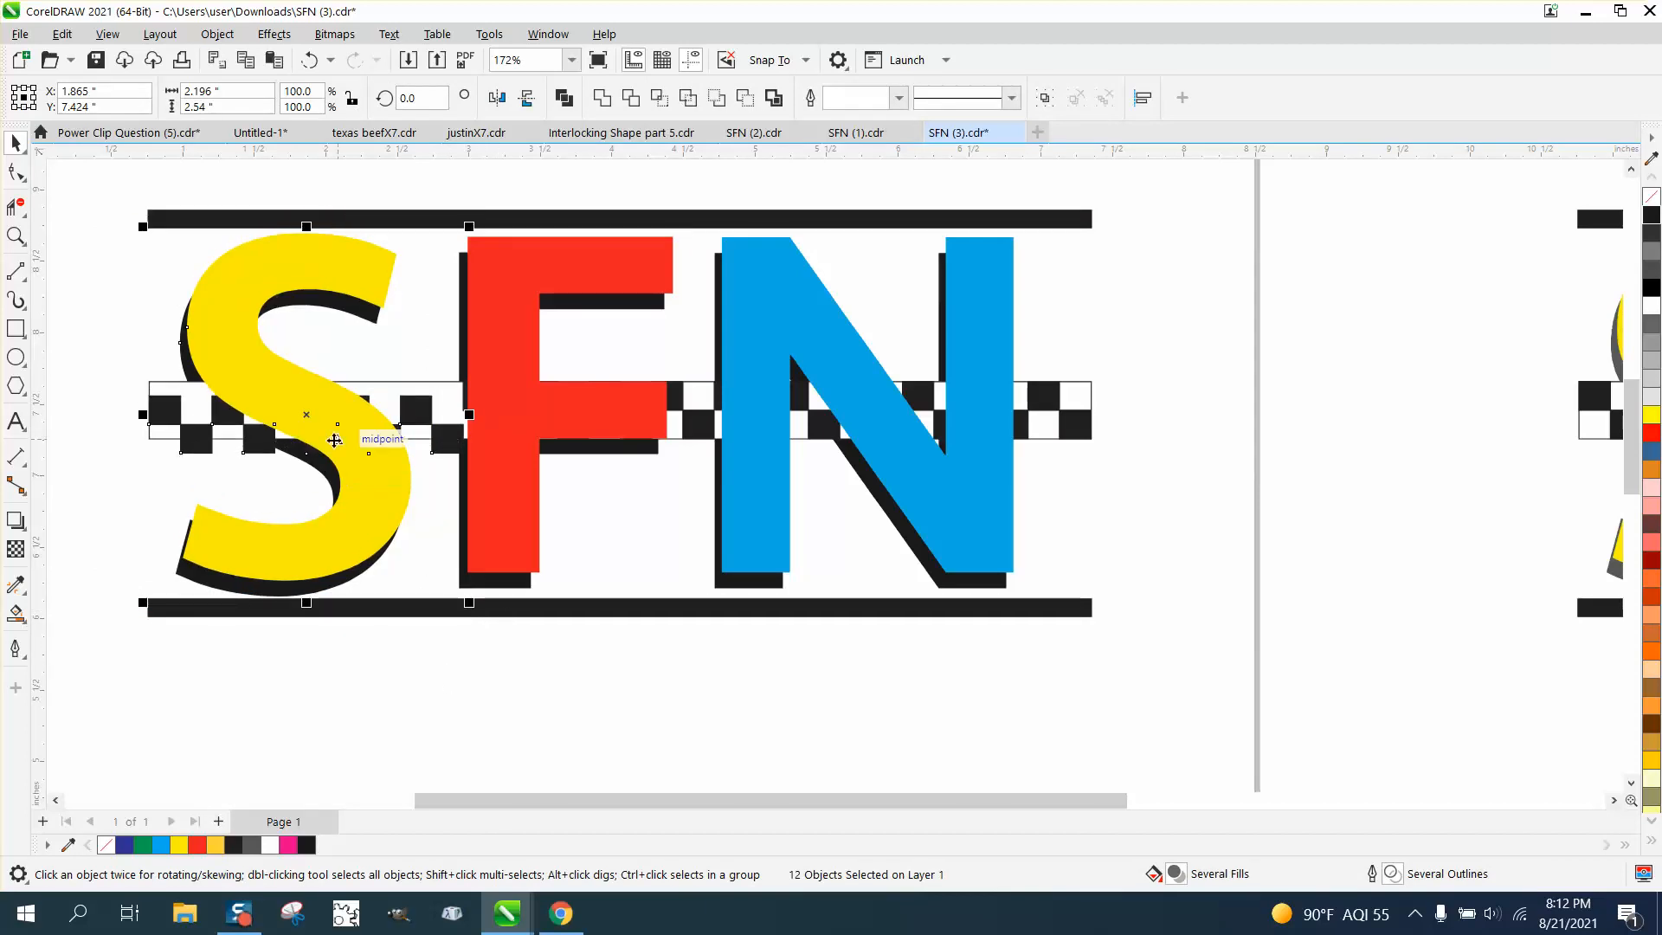
click(309, 59)
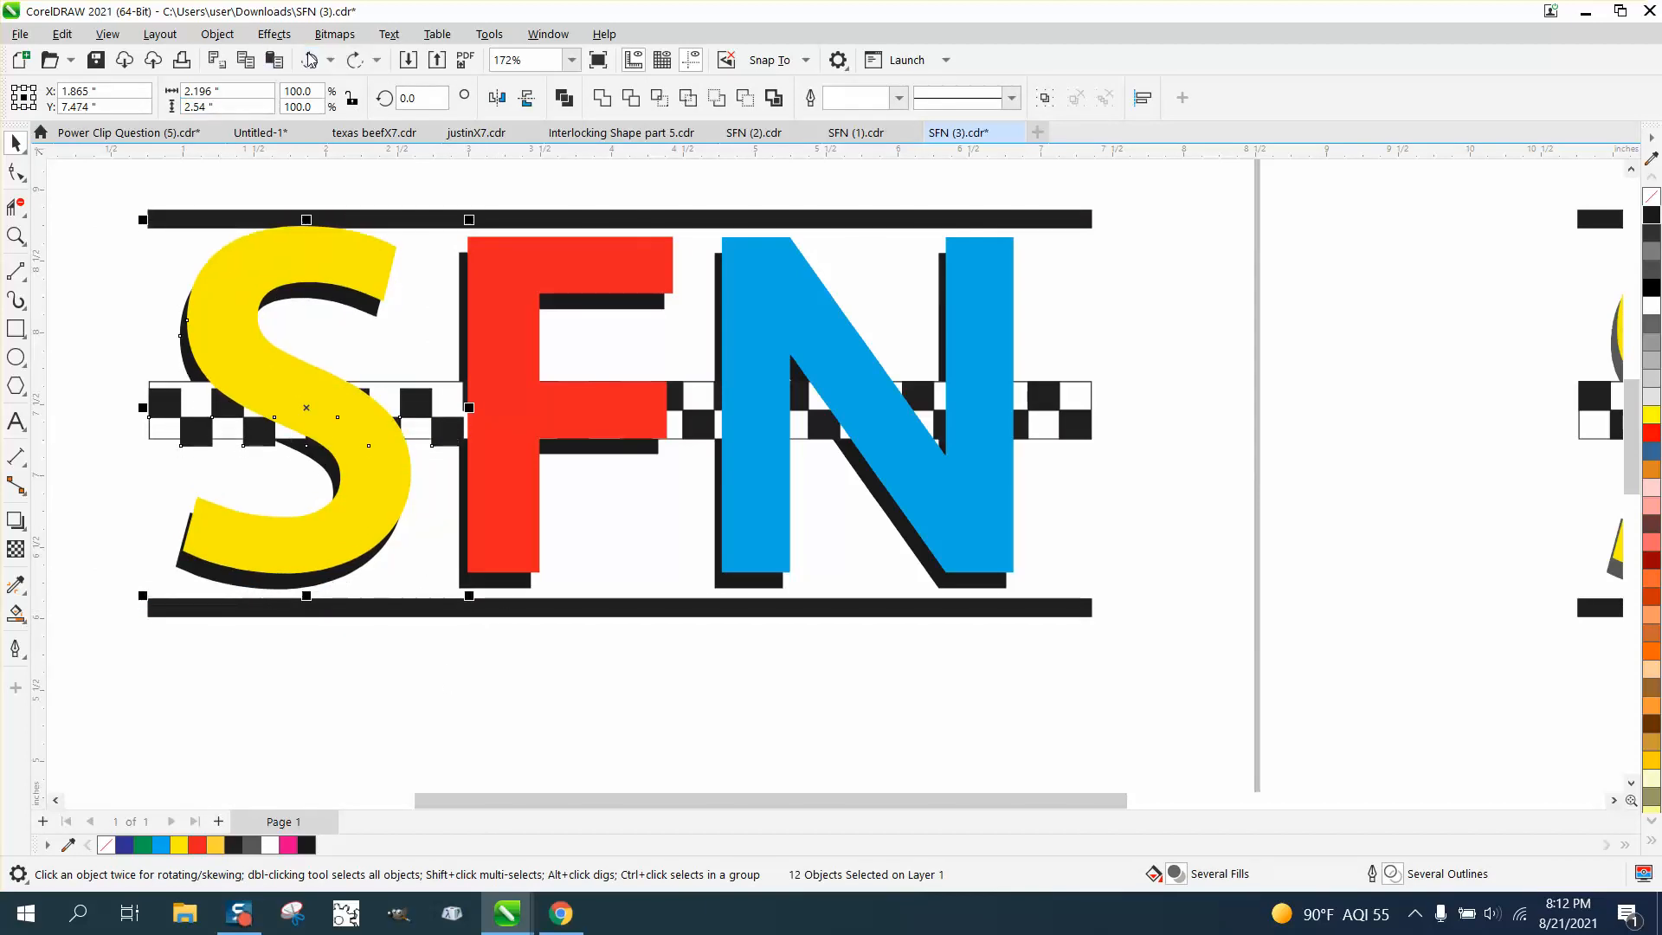
click(309, 60)
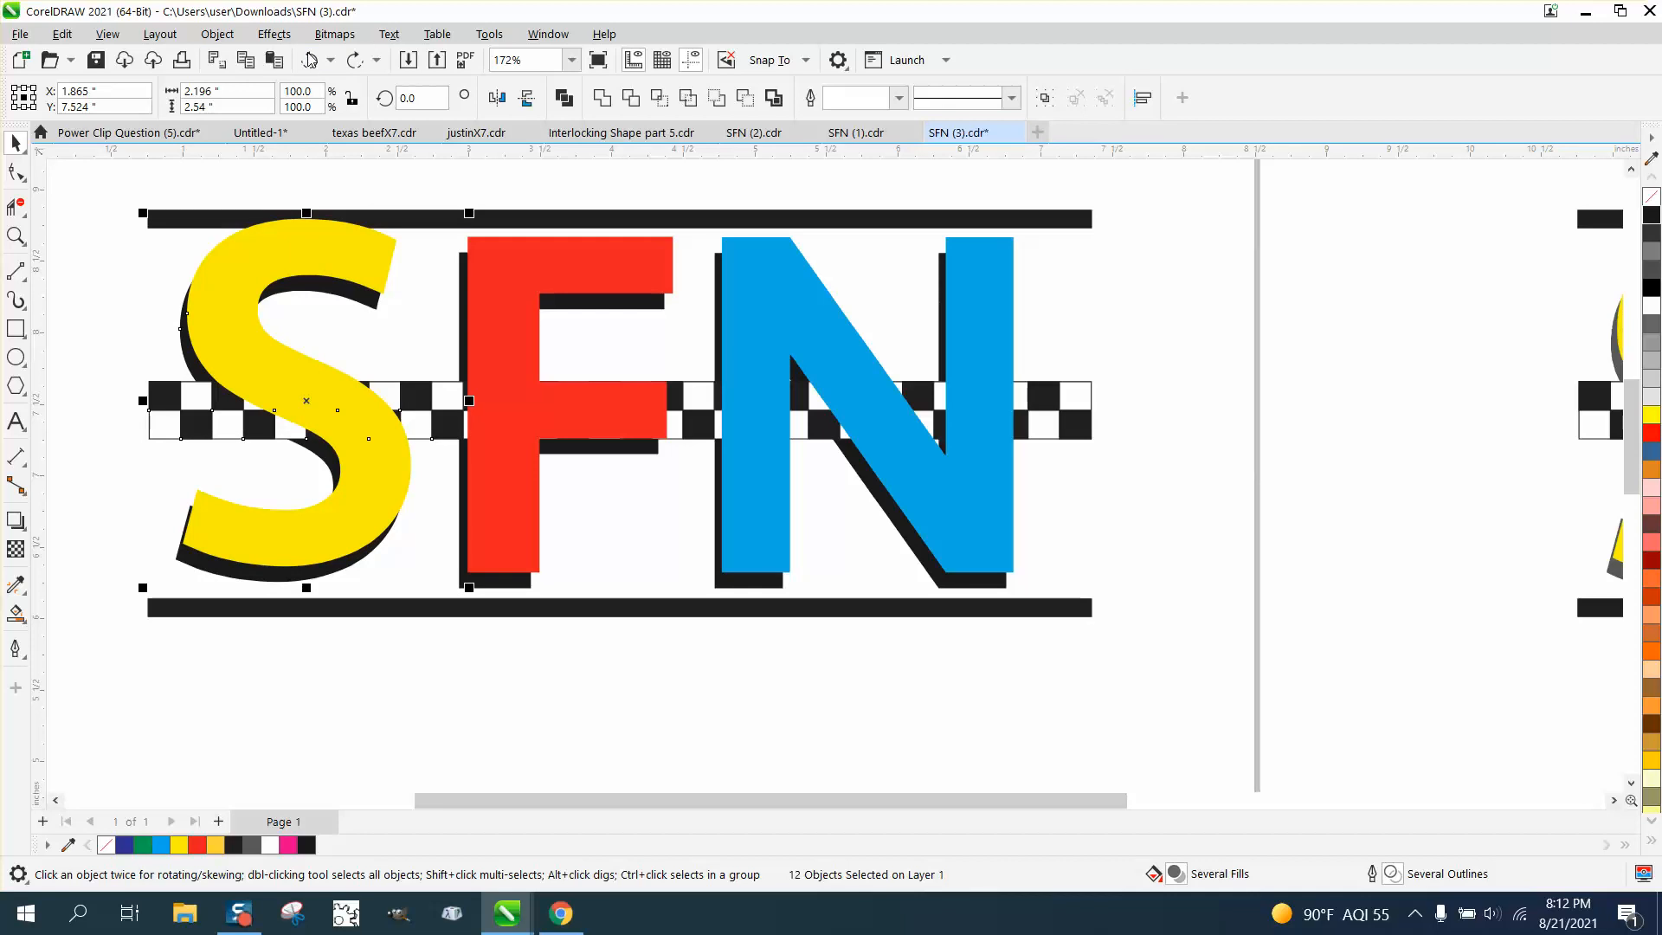
click(411, 170)
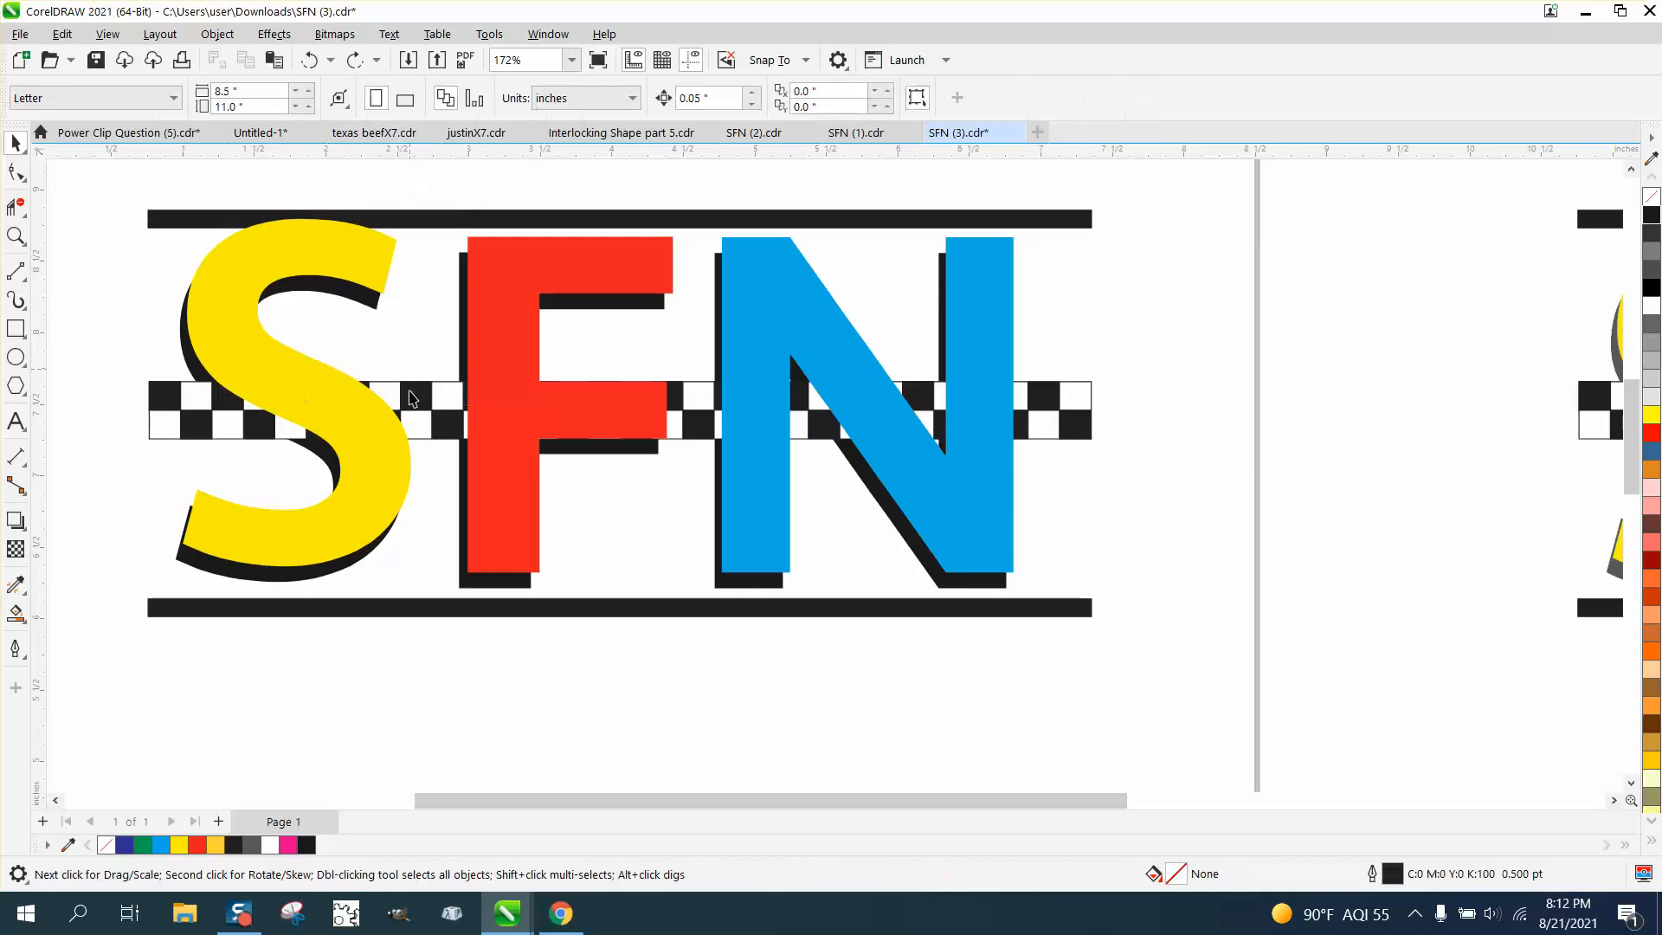
- Move the yellow S and its dark shadow together 0.1 inches down, clear of the upper bar
click(309, 582)
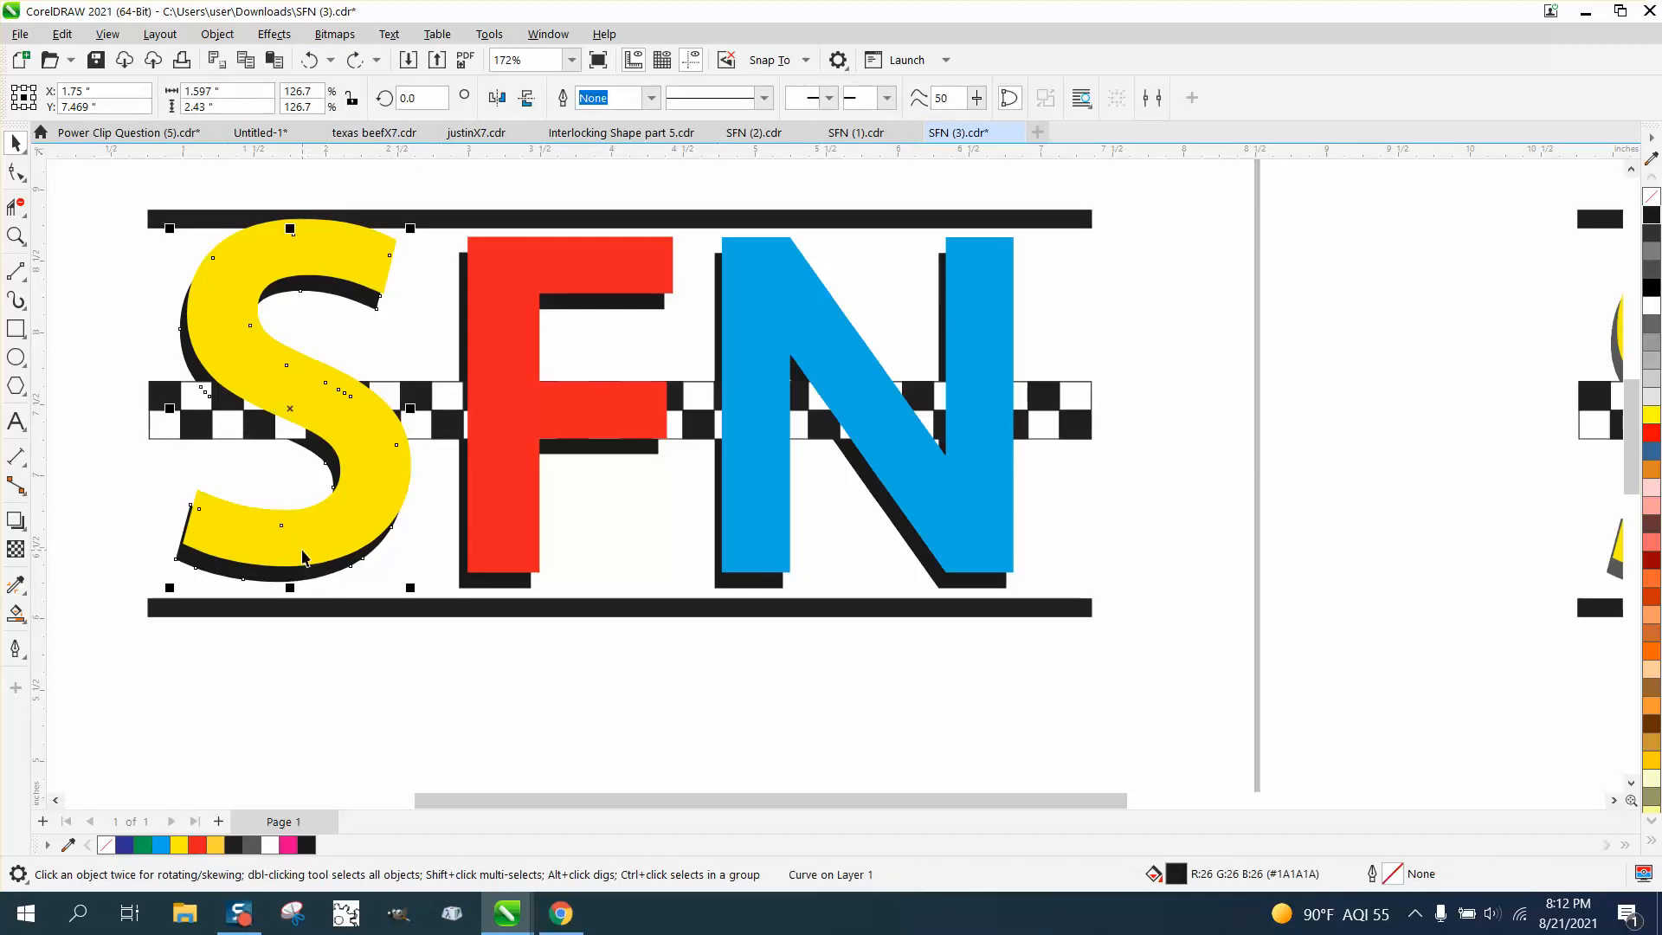
shift+click(303, 550)
key(Down)
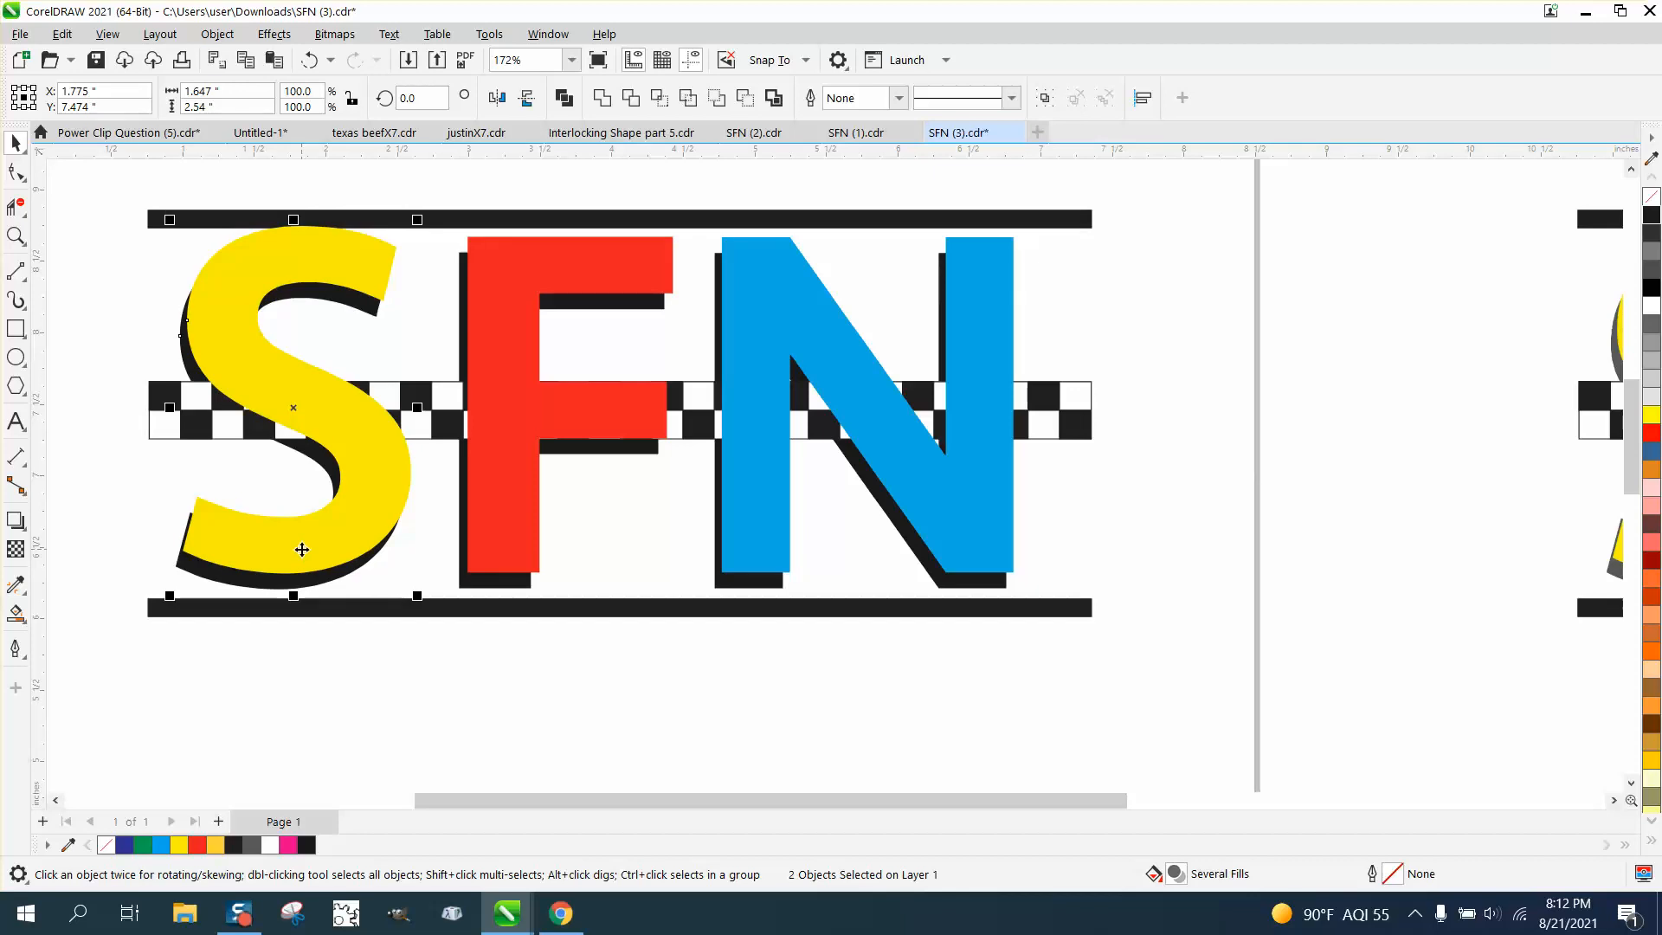
key(Down)
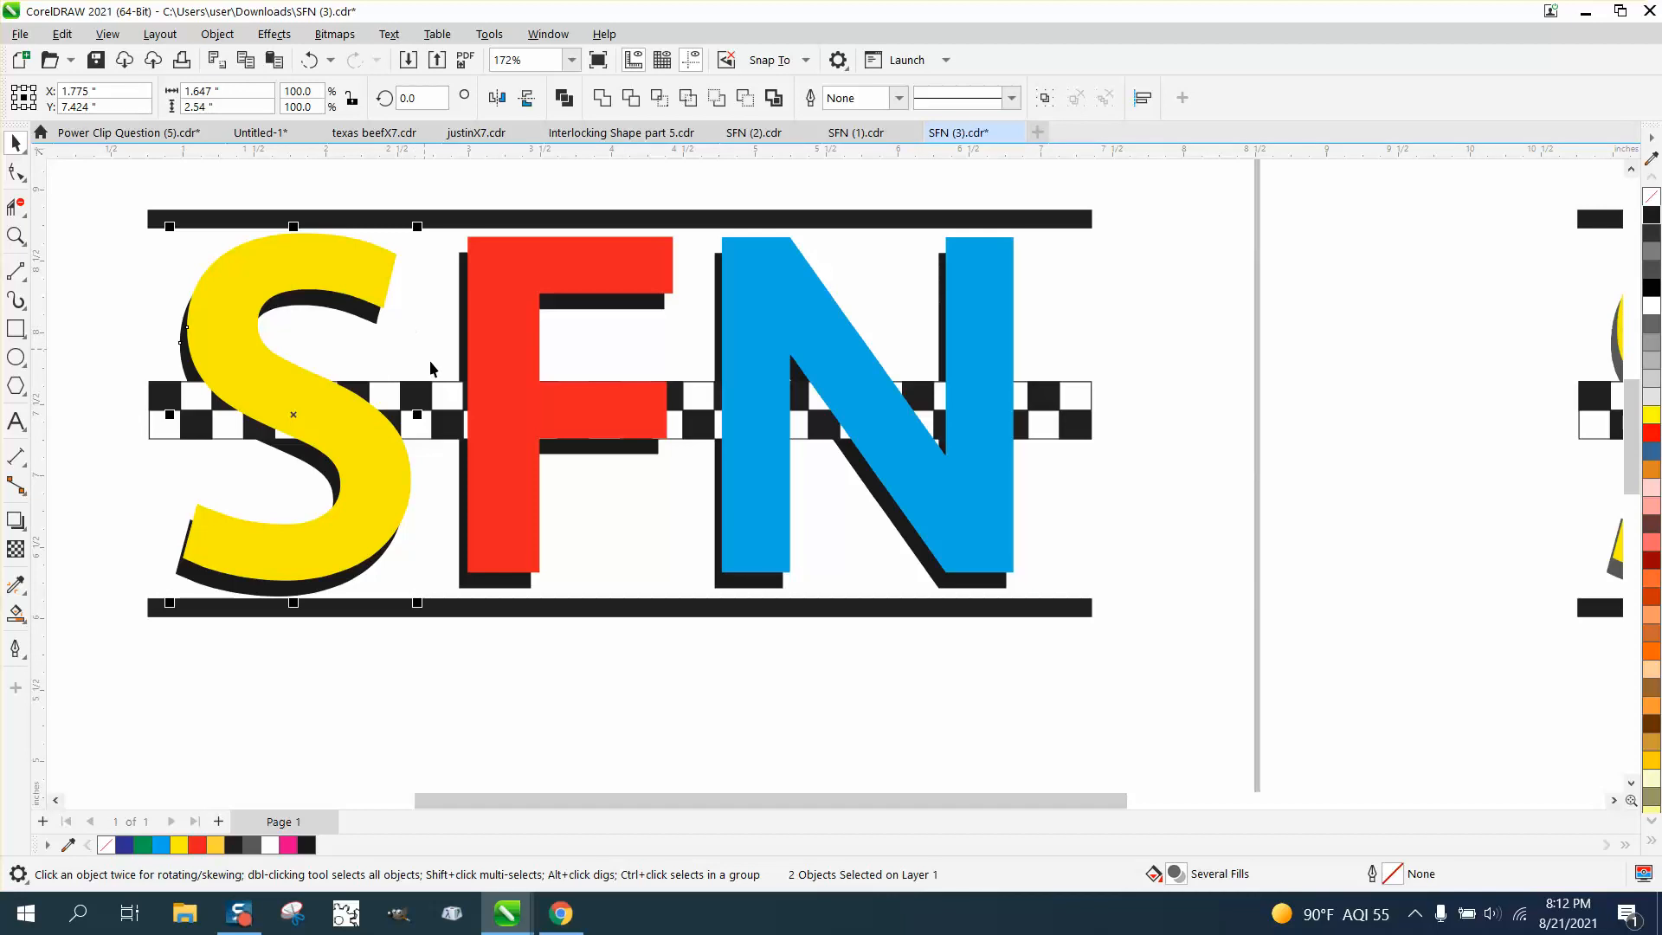
scroll(558, 617, down, 1)
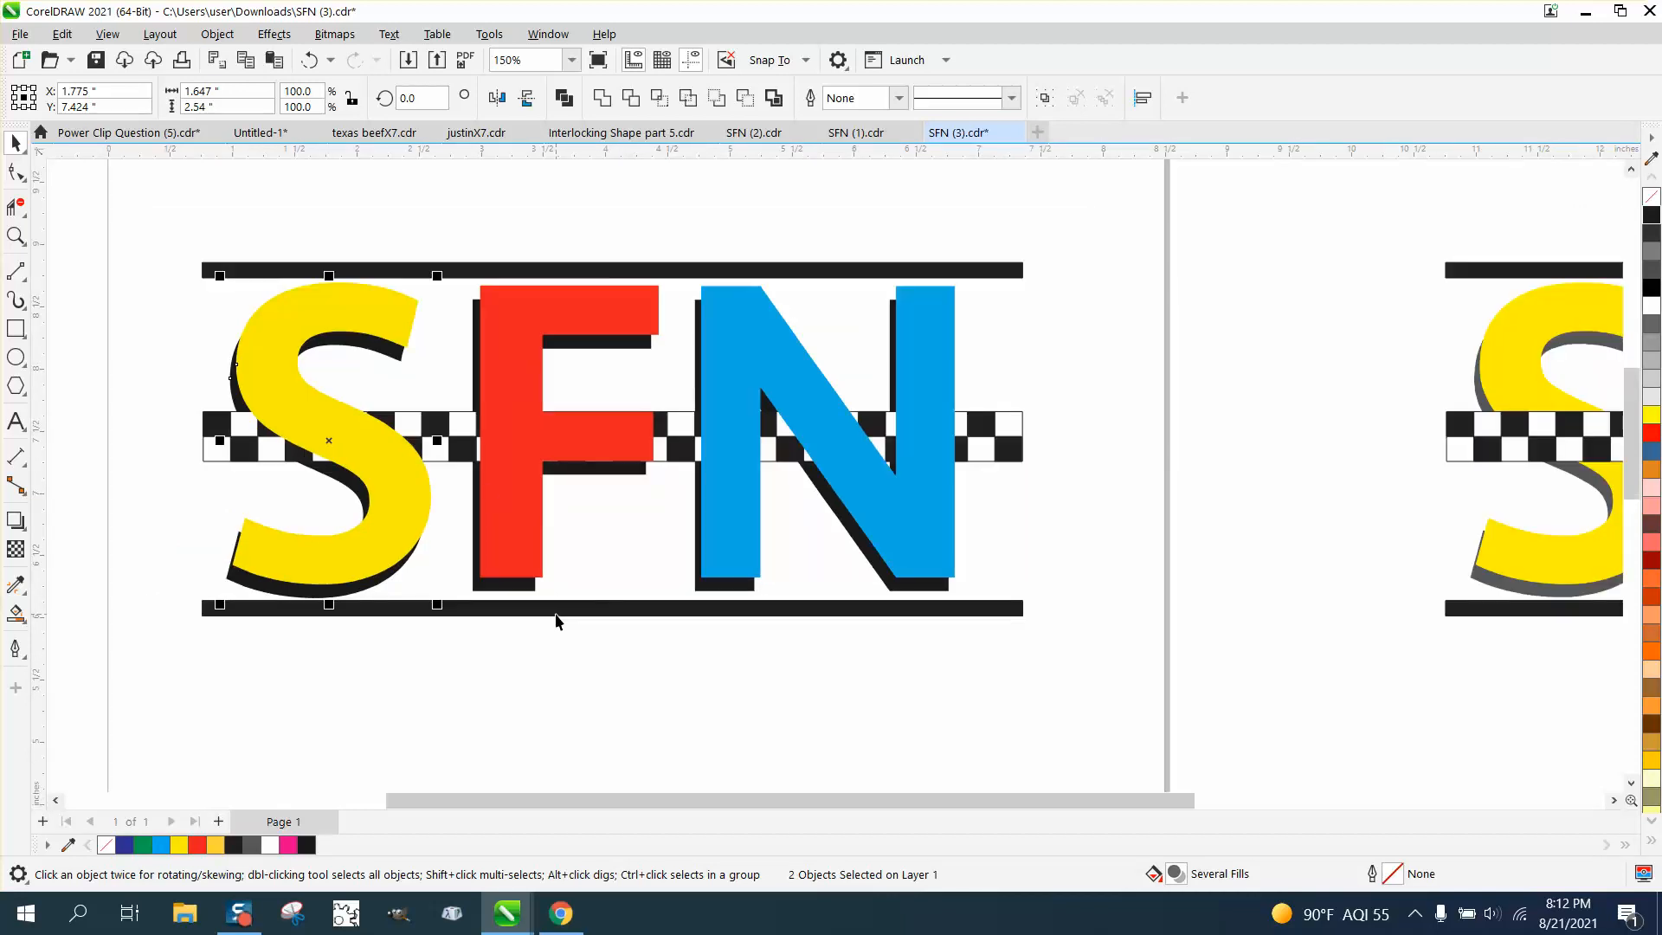
click(476, 642)
- Send the yellow S on the page to the back of the page, behind the checkered strip
scroll(576, 644, down, 2)
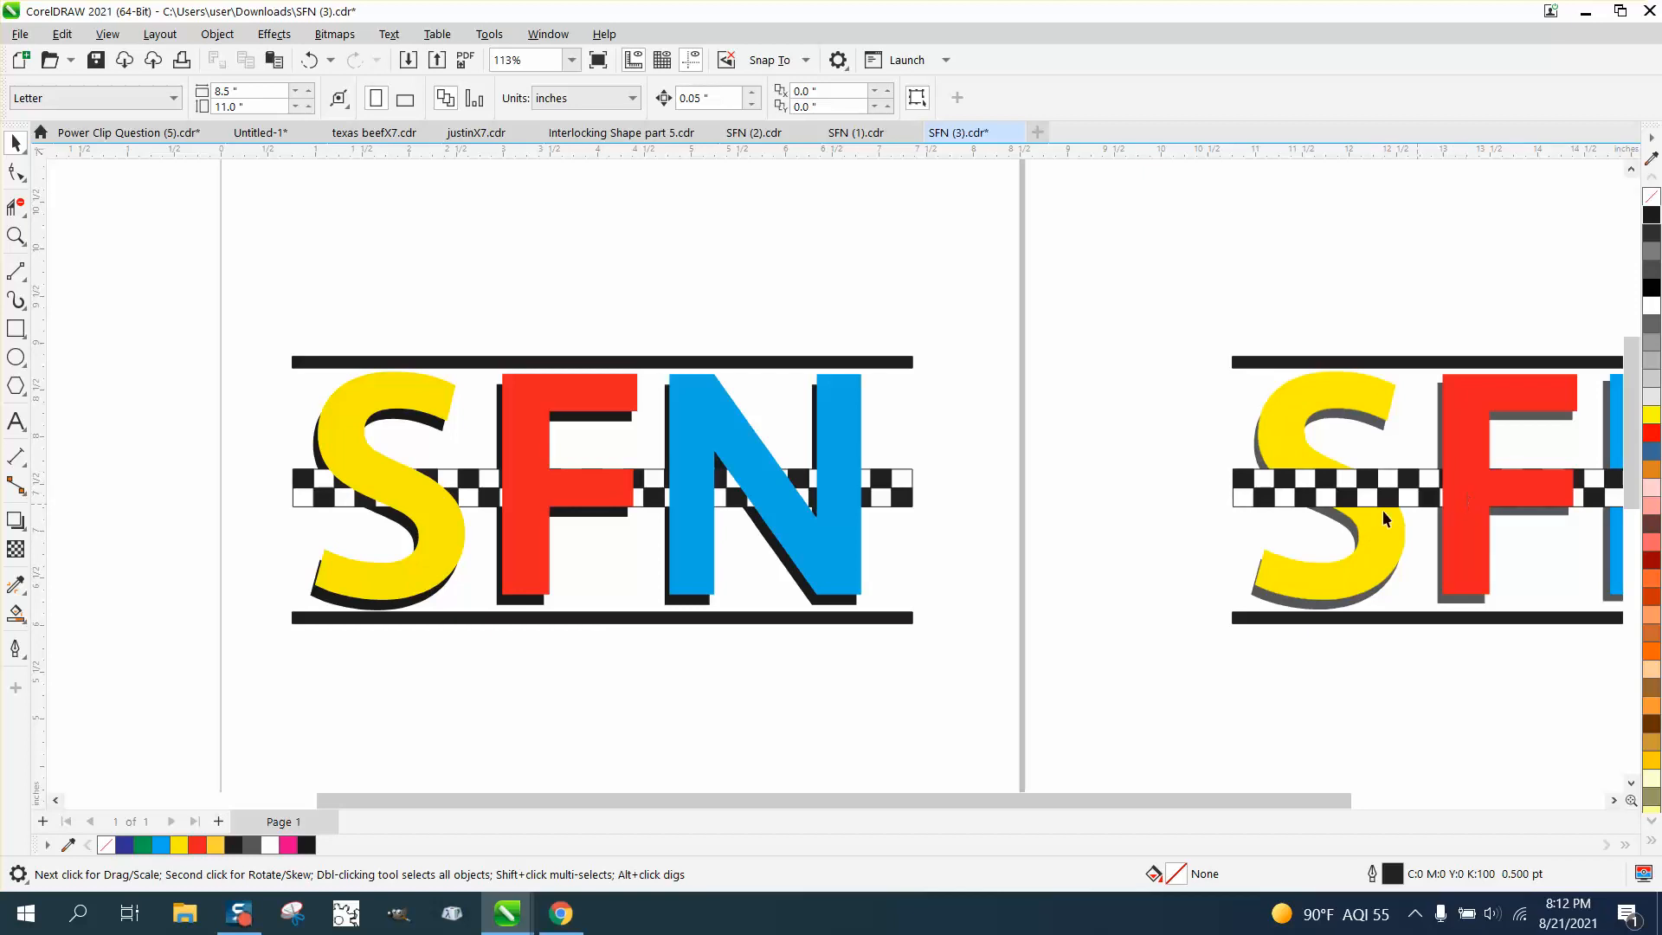
click(433, 524)
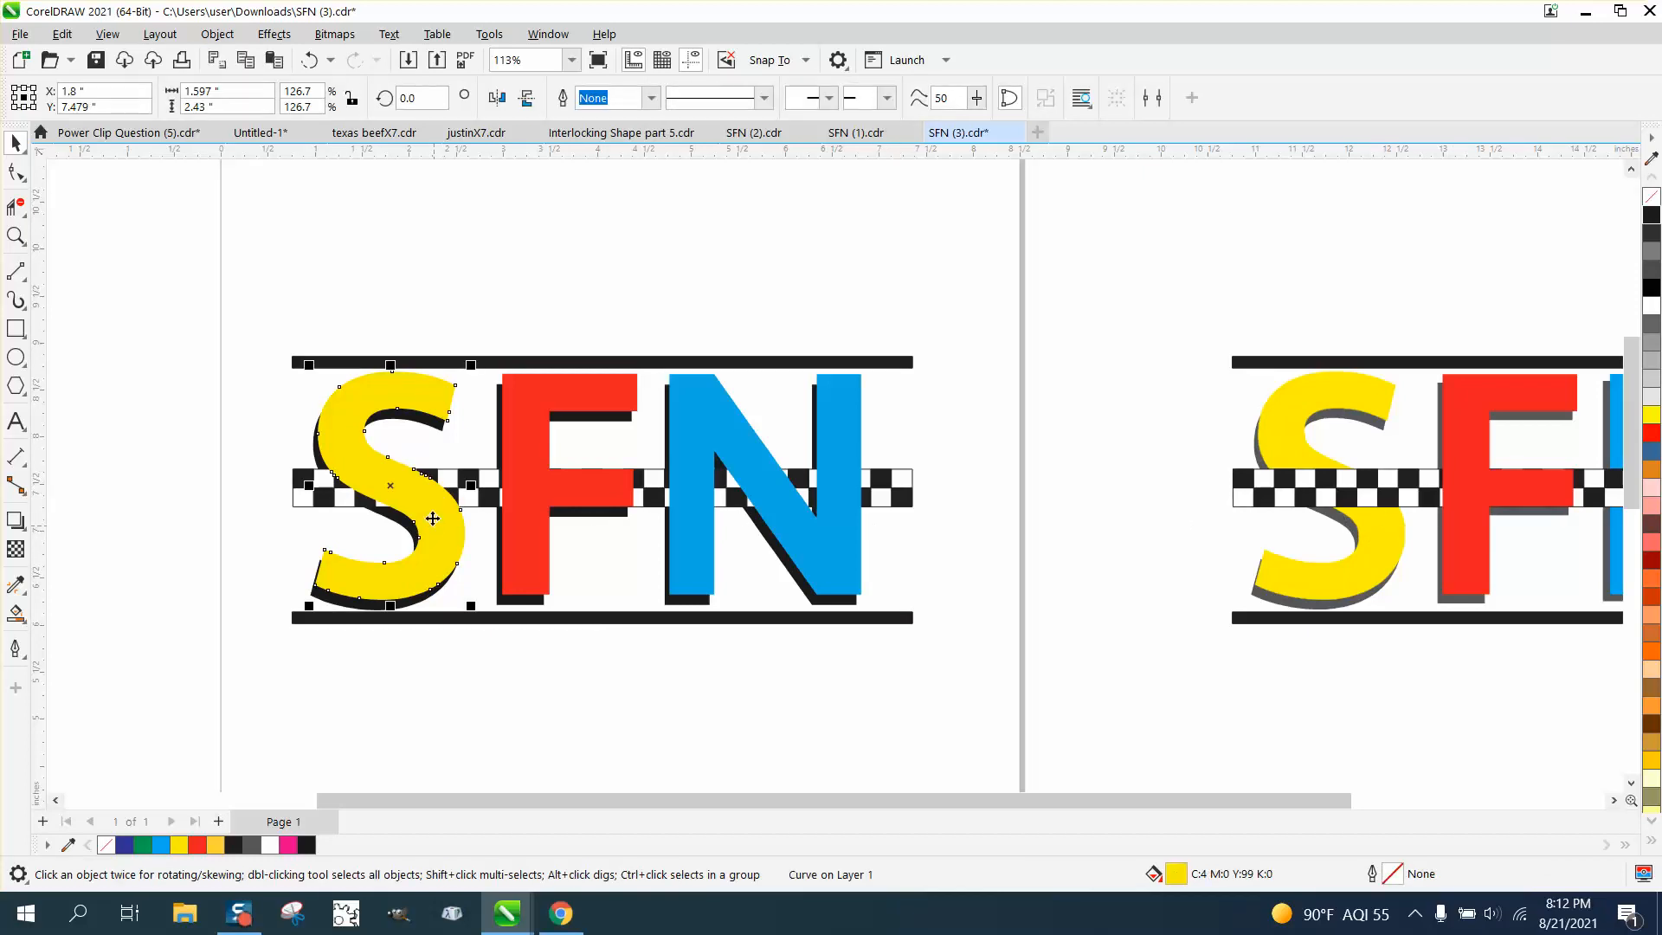
click(218, 34)
mouse_move(232, 355)
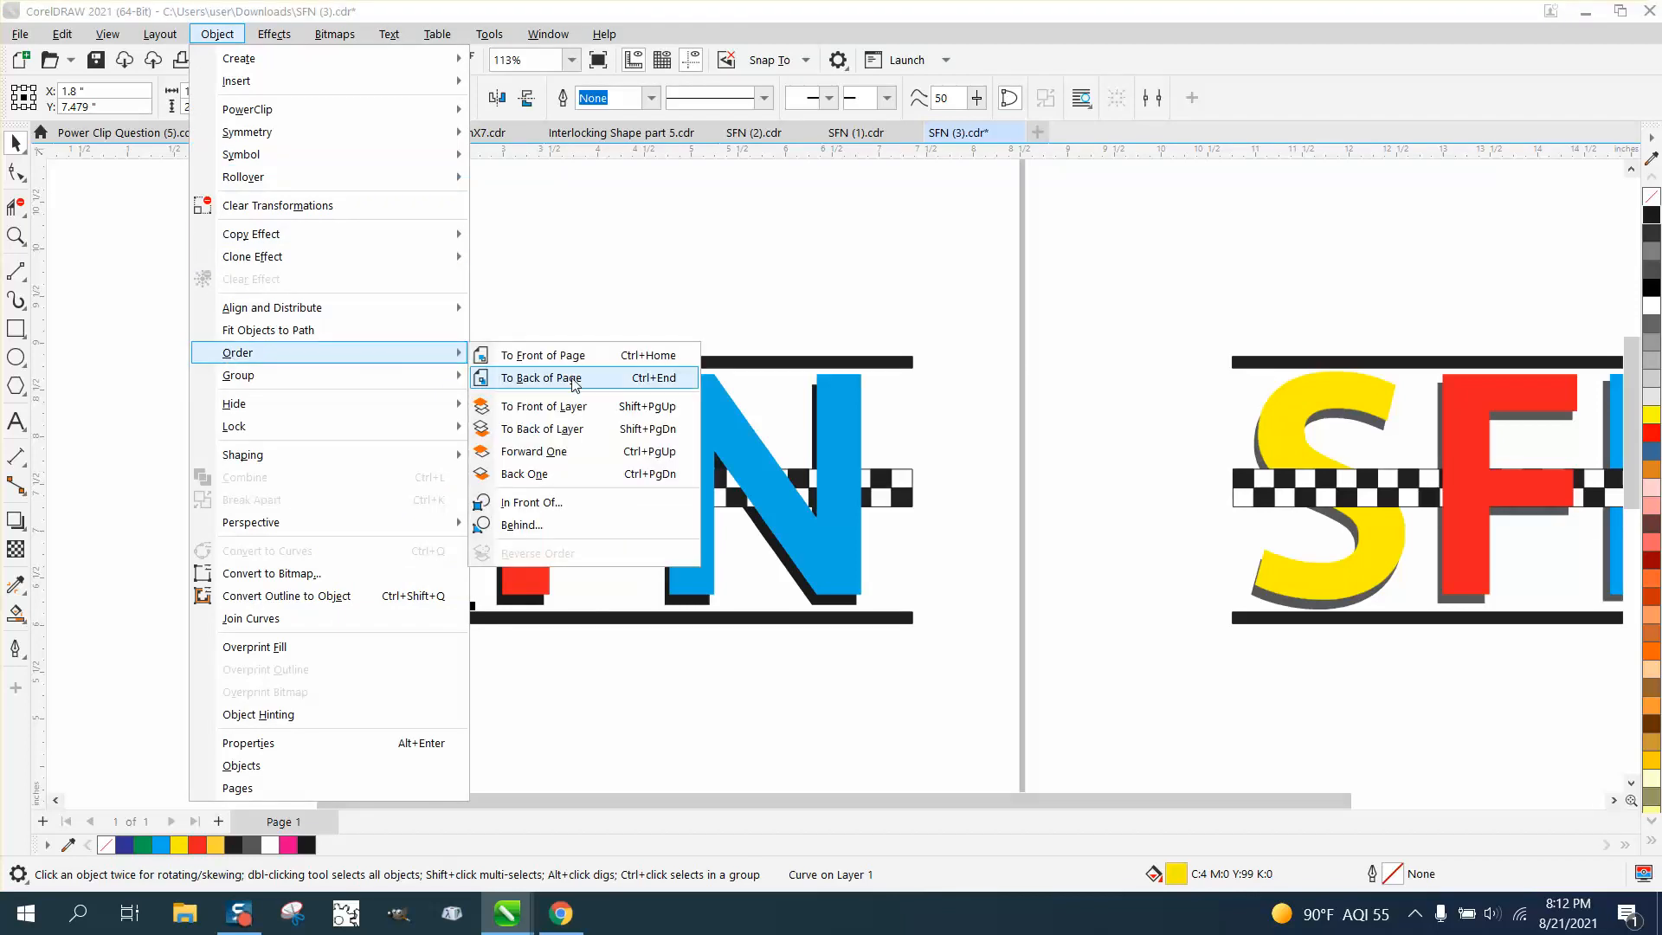
click(578, 386)
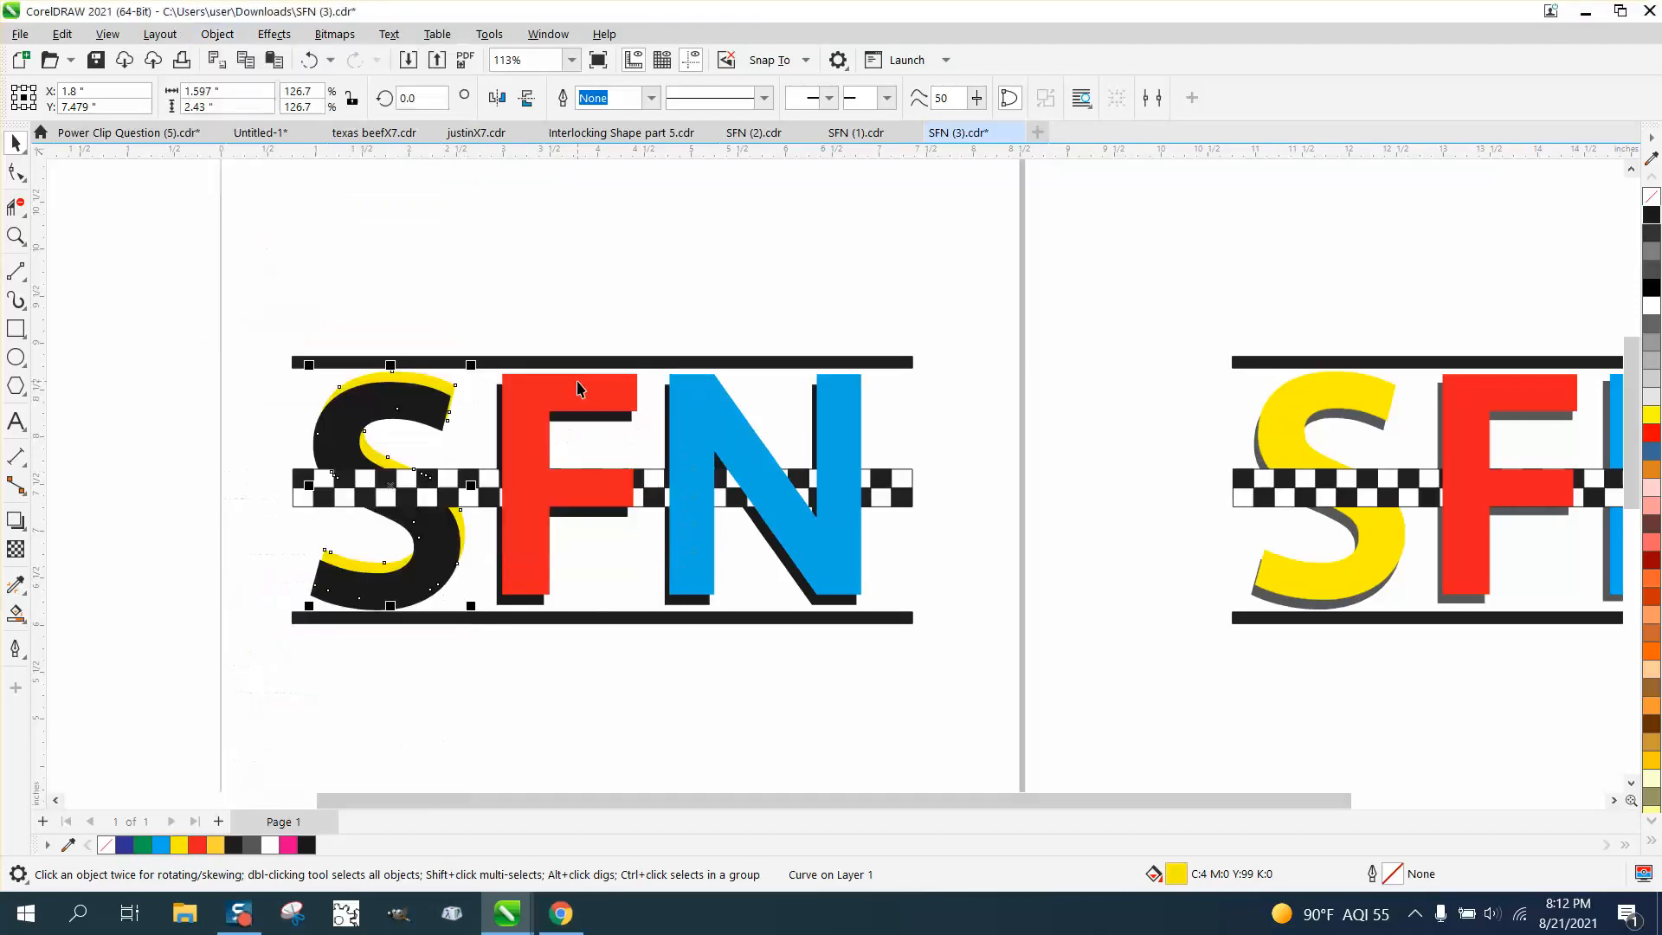
click(418, 334)
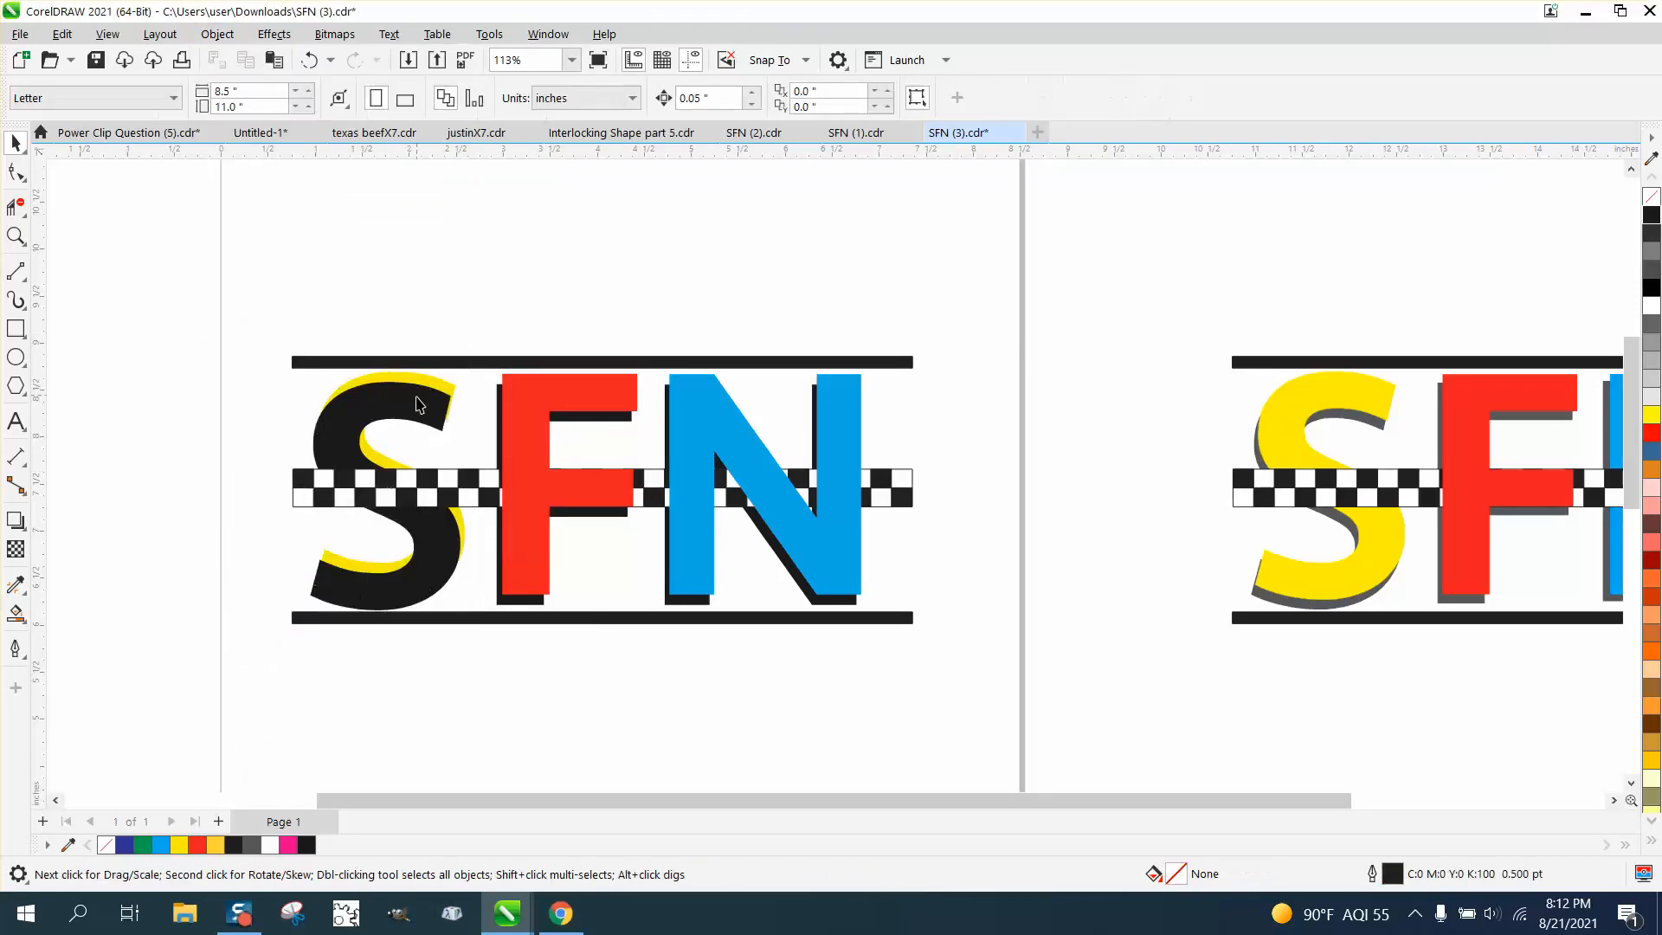
- Send the dark shadow of the S to the back of the page, behind the yellow S
click(316, 597)
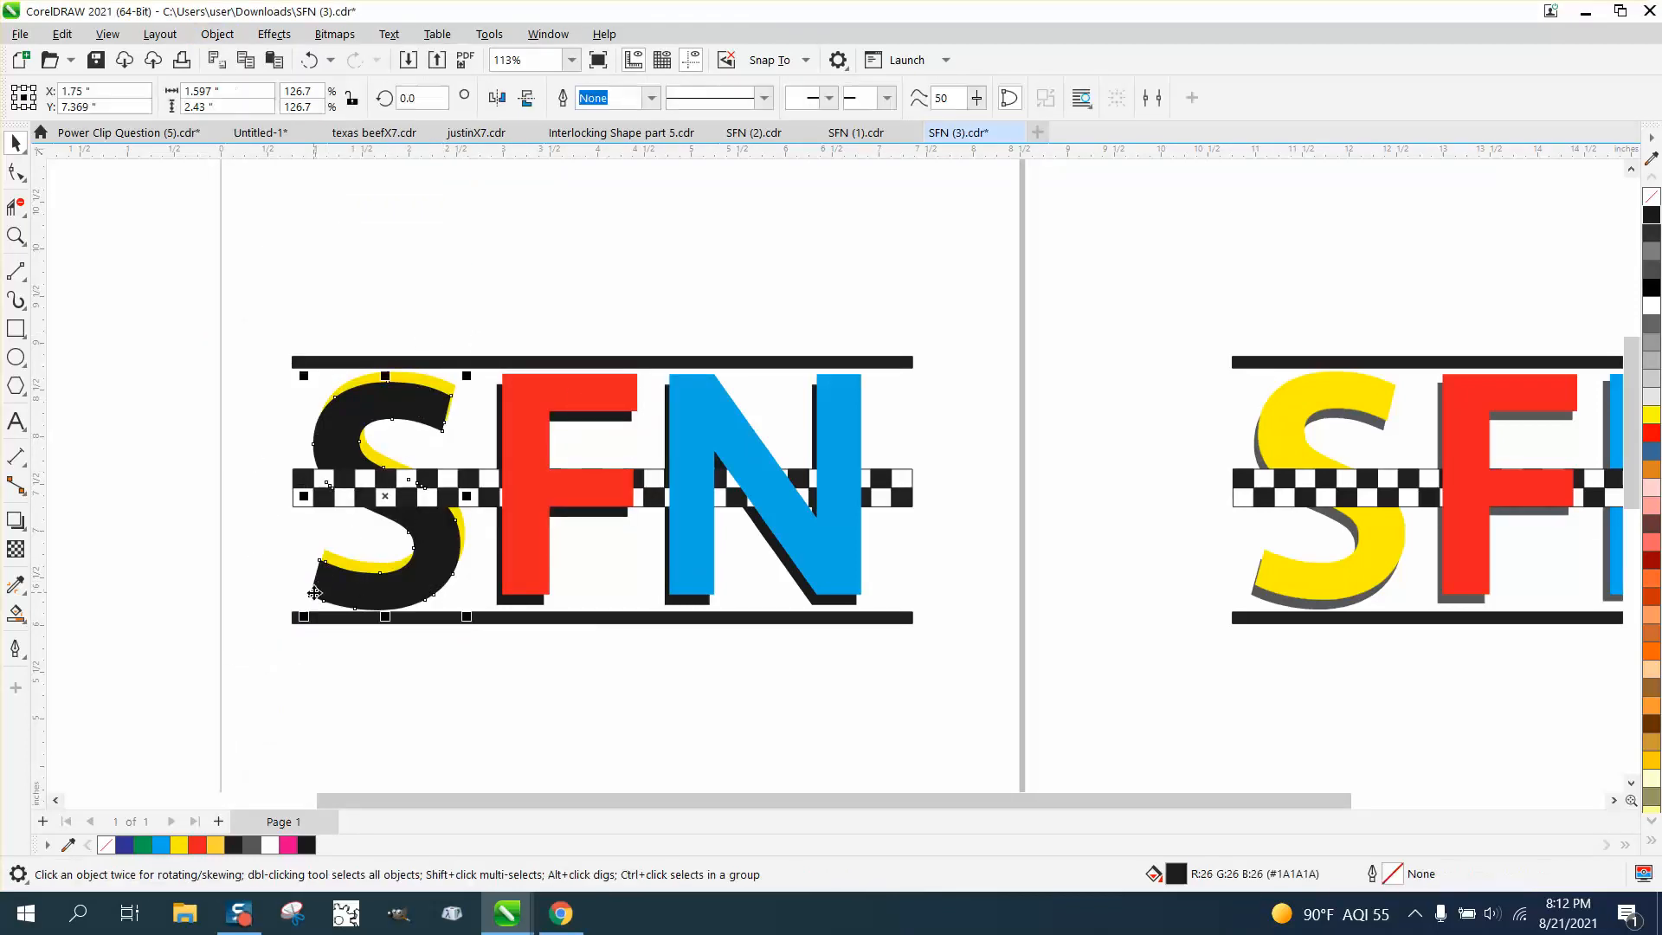
click(216, 34)
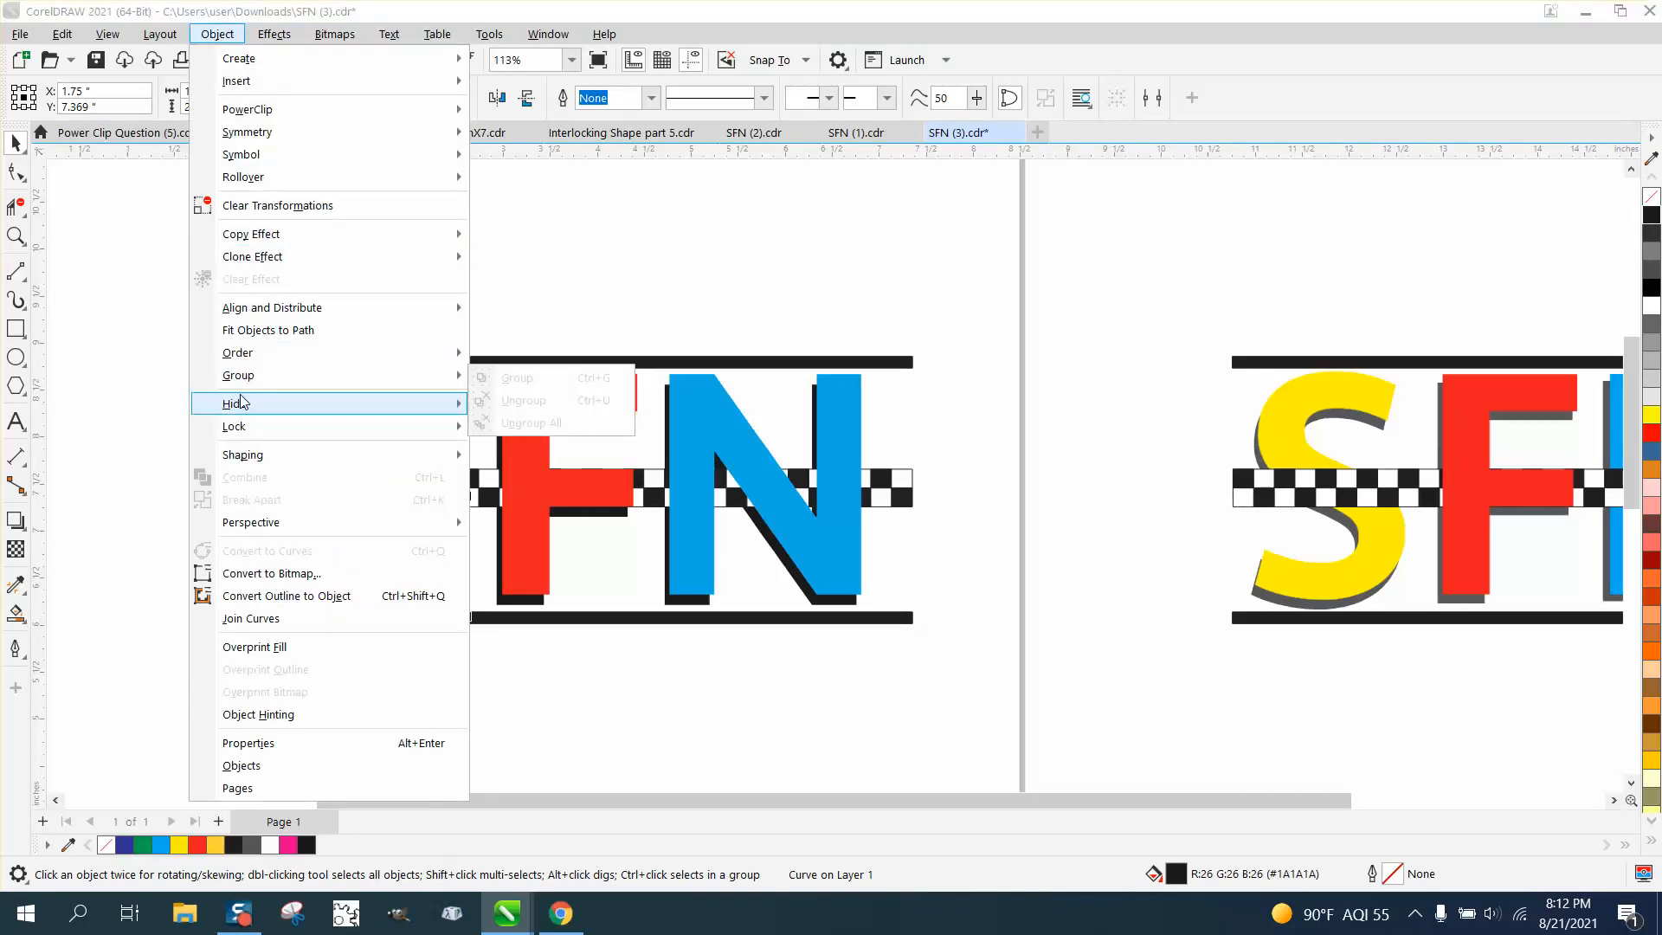
mouse_move(252, 360)
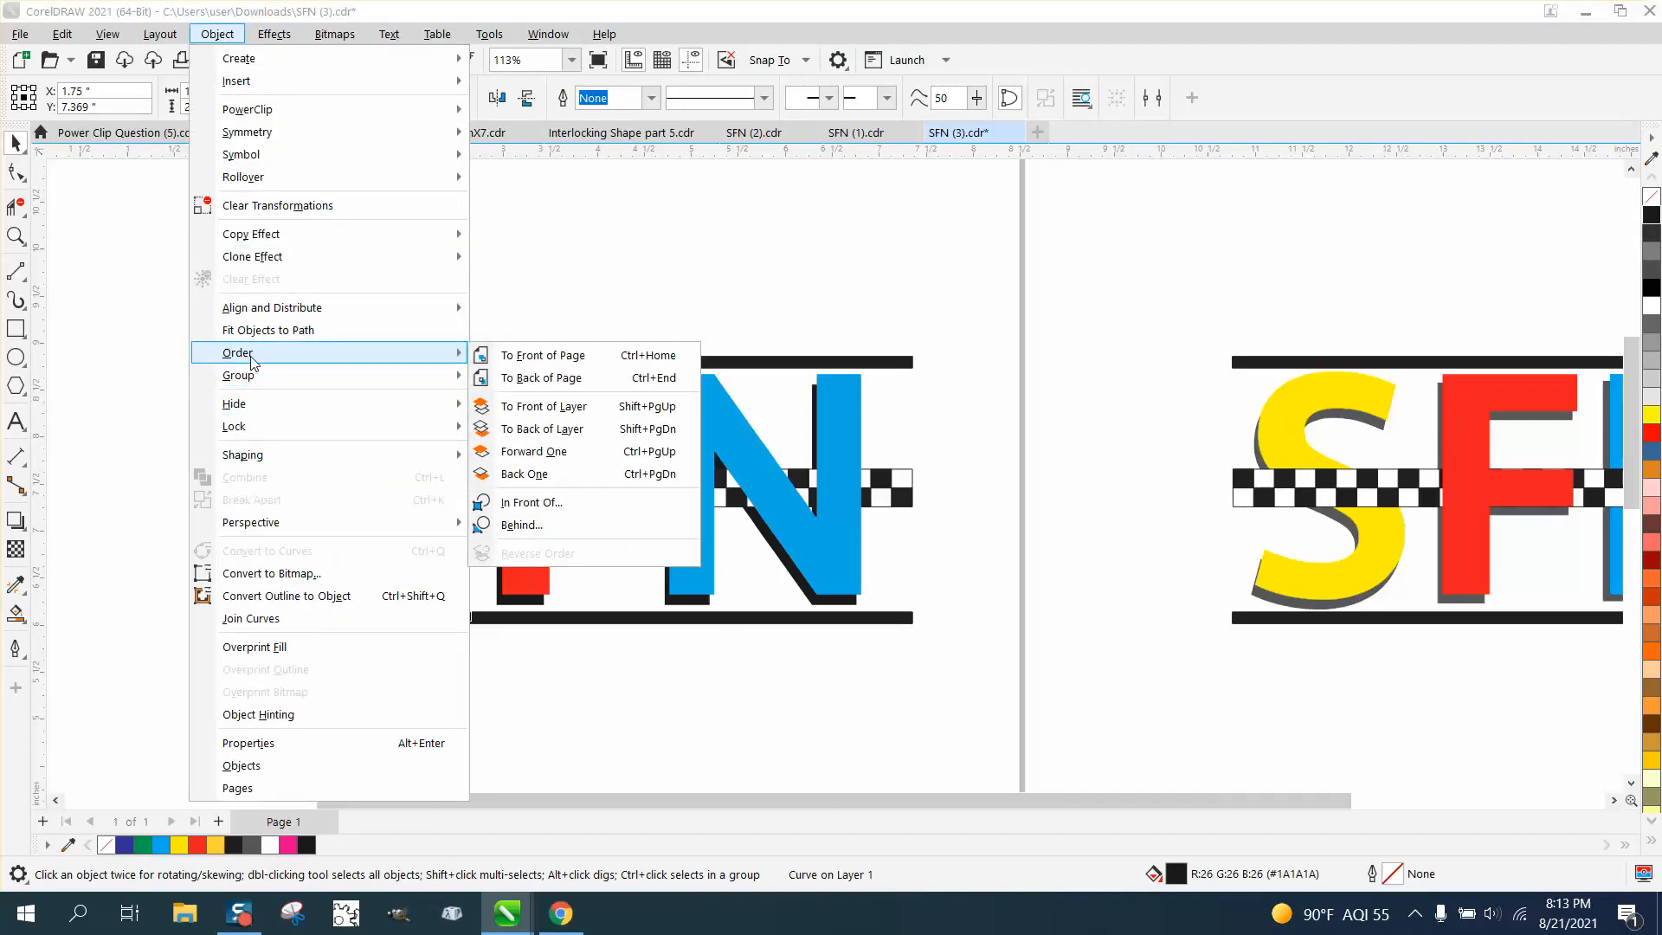
click(558, 378)
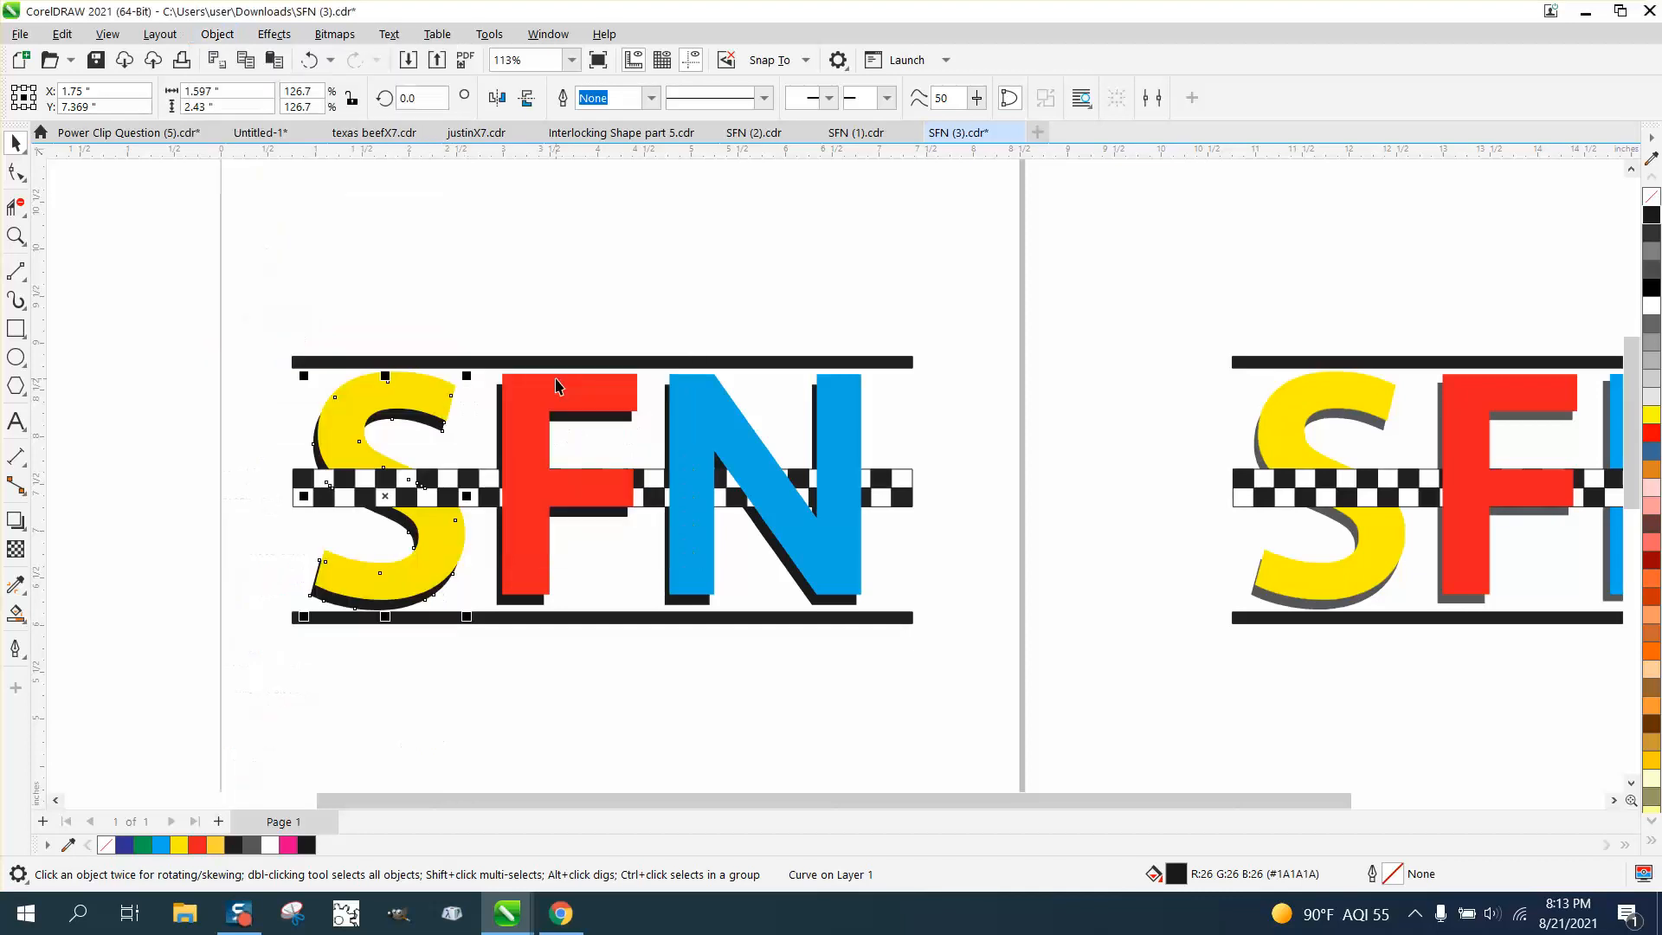
click(487, 289)
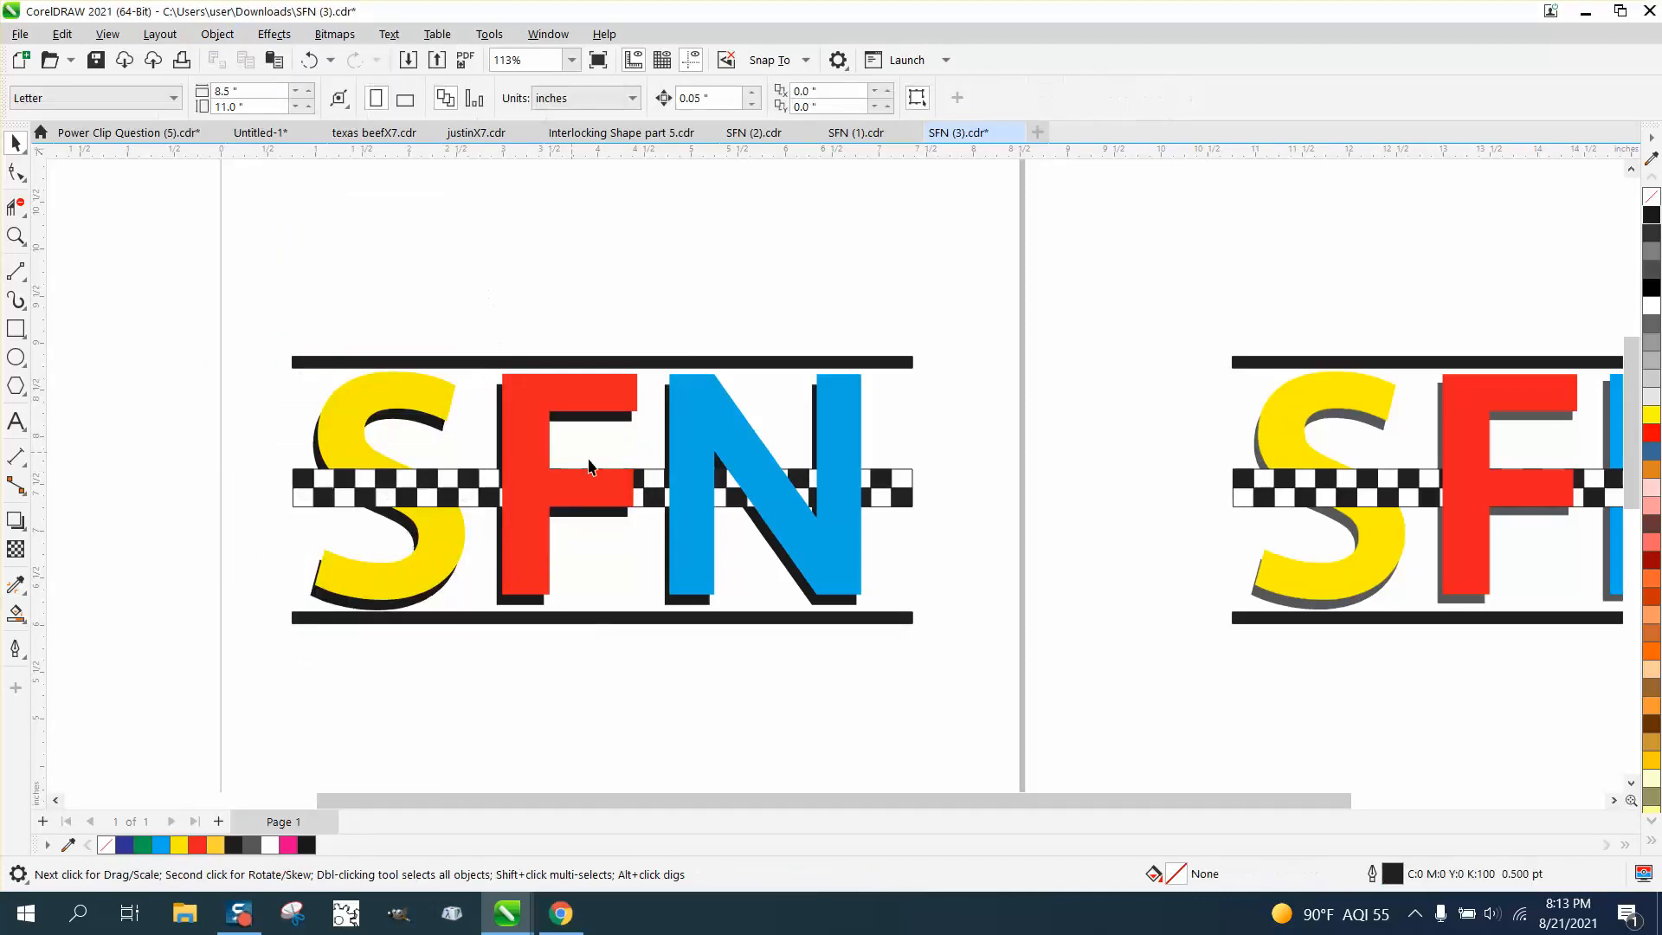
- Send the blue N and its dark shadow together to the back of the page, behind the checkered strip
click(690, 604)
shift+click(689, 572)
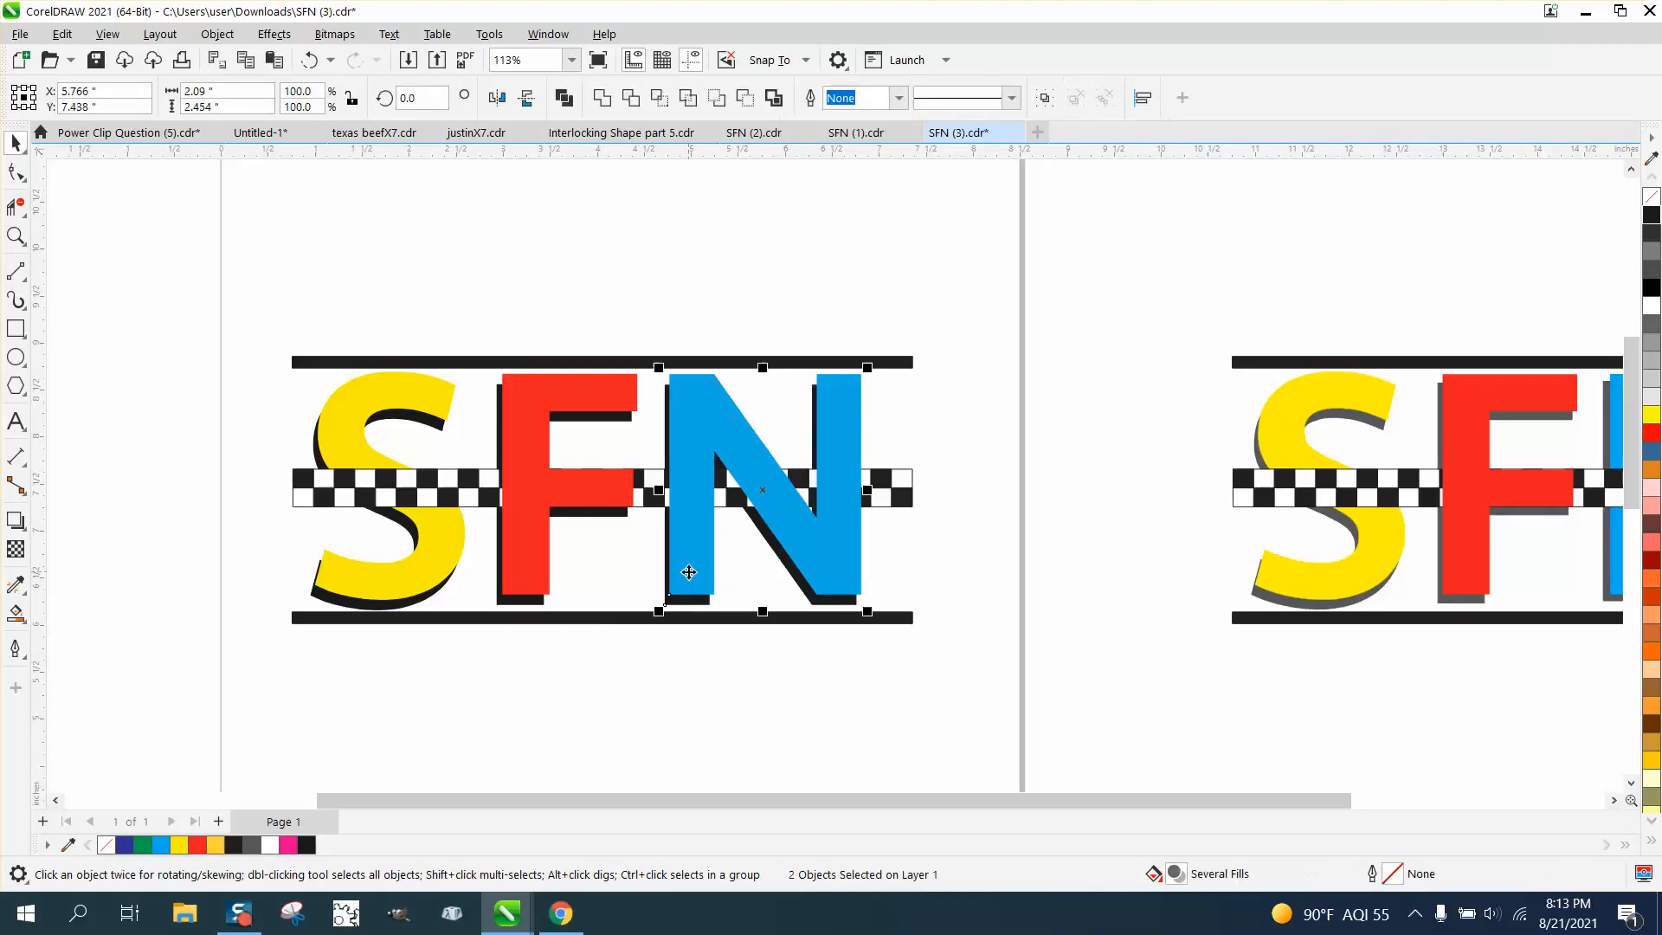
click(227, 38)
mouse_move(380, 359)
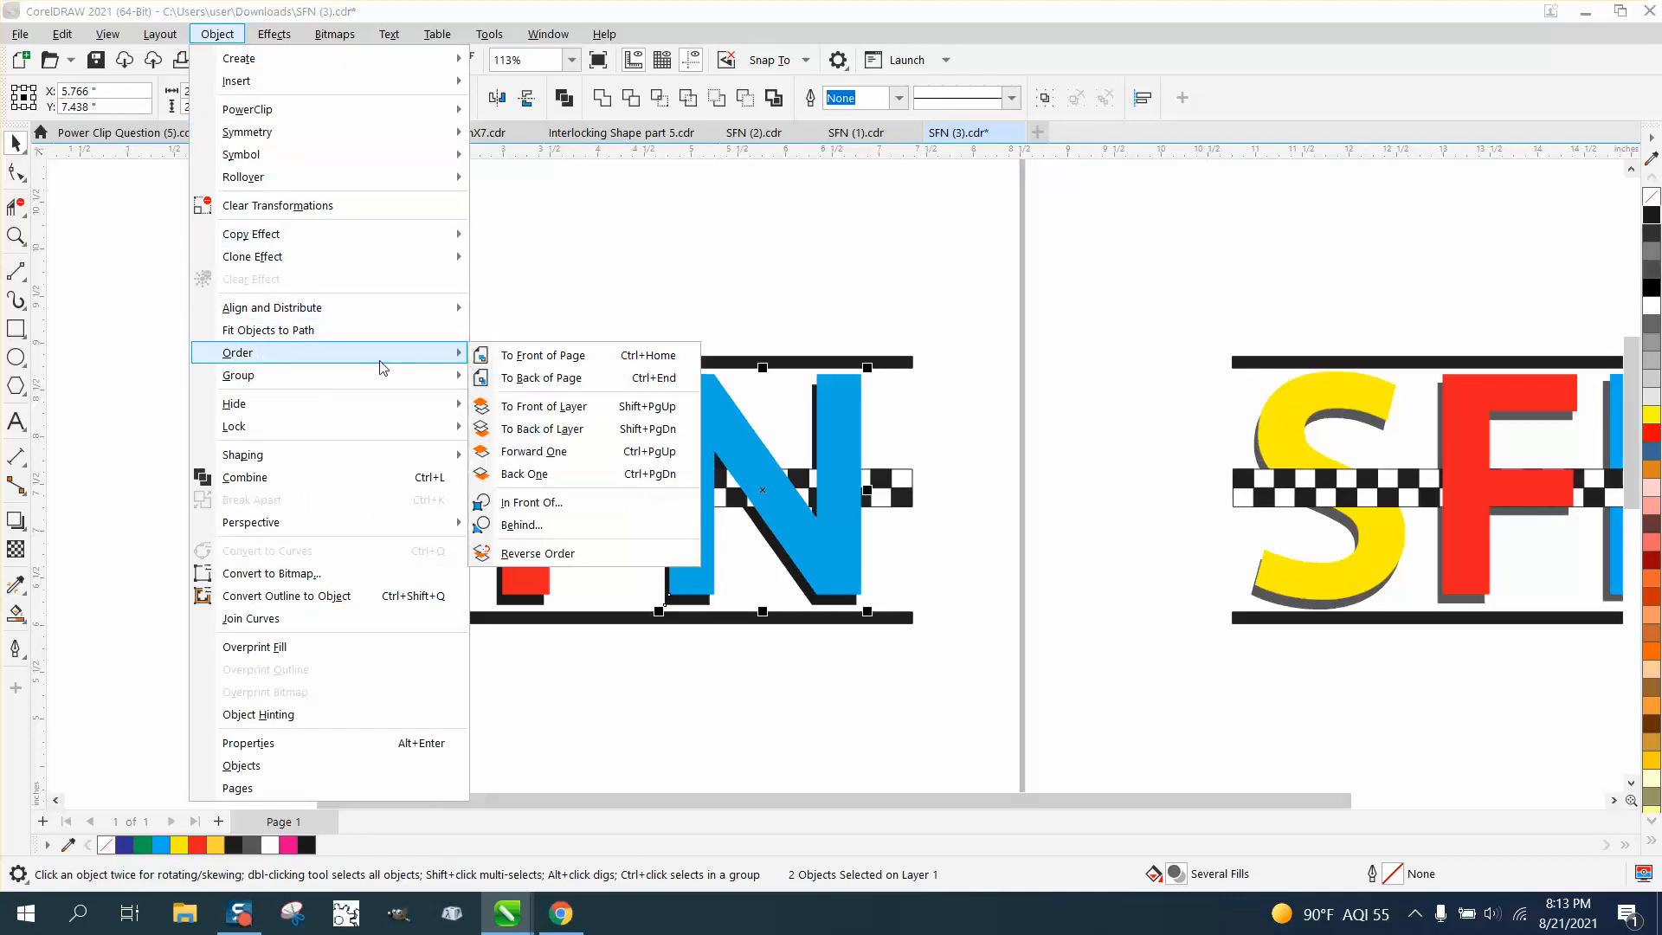
click(522, 378)
click(626, 275)
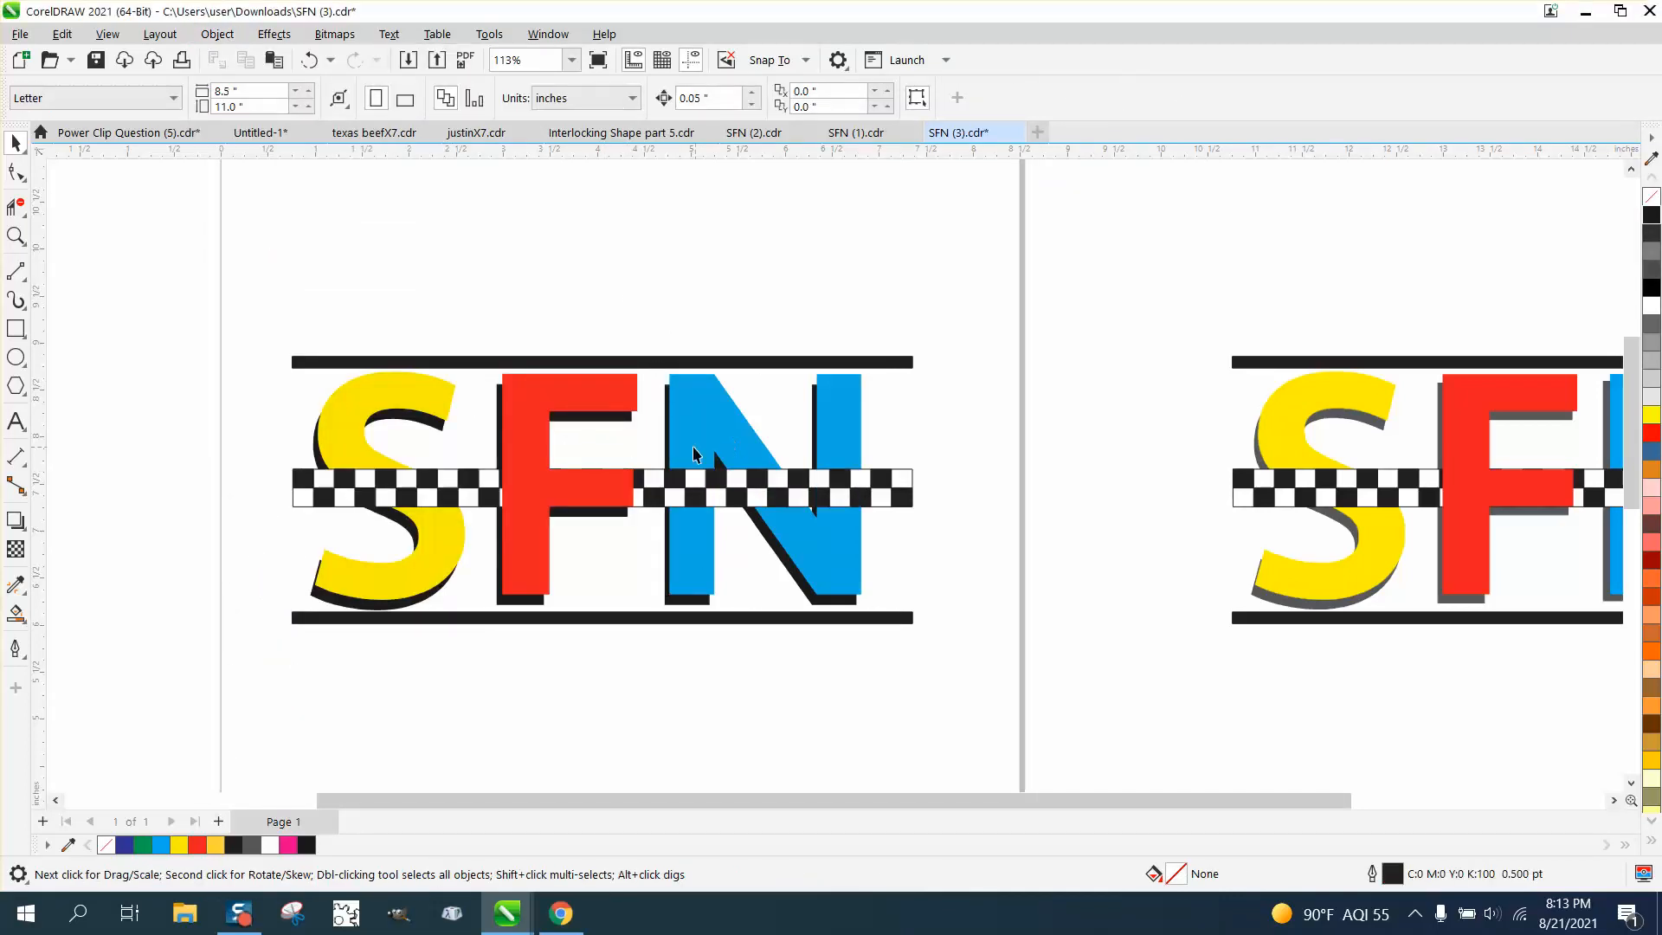
- Examine the rebuilt logo on the page up close, checking how the letters, shadows and checkered strip overlap
scroll(693, 445, down, 1)
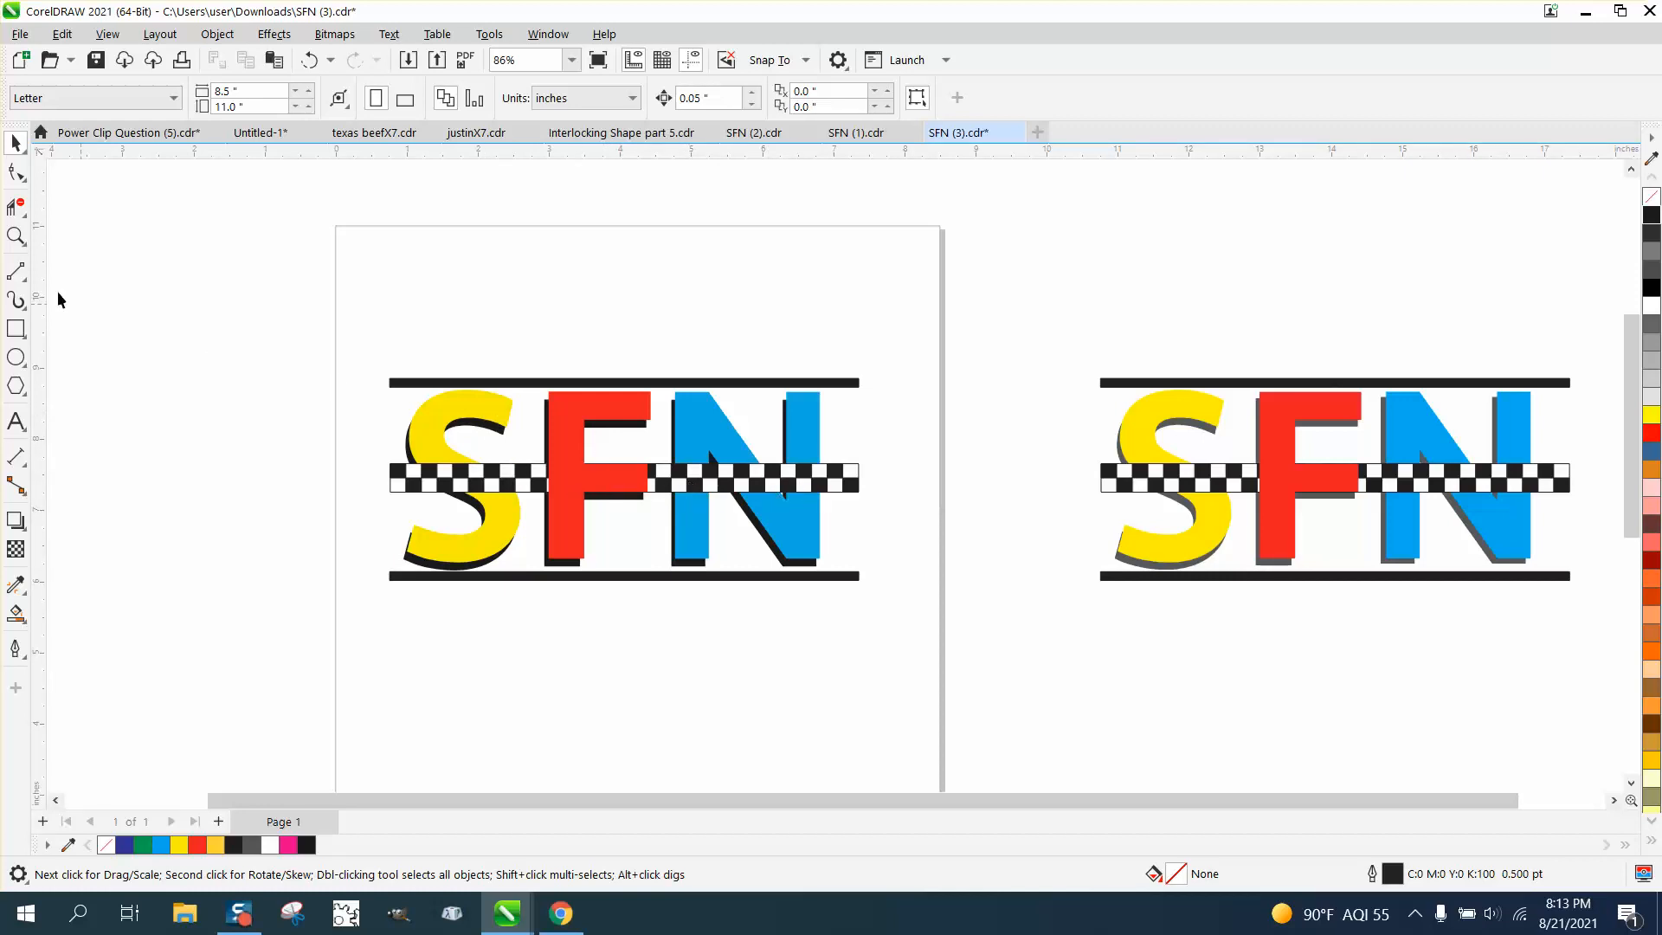
click(16, 236)
drag(355, 374, 926, 608)
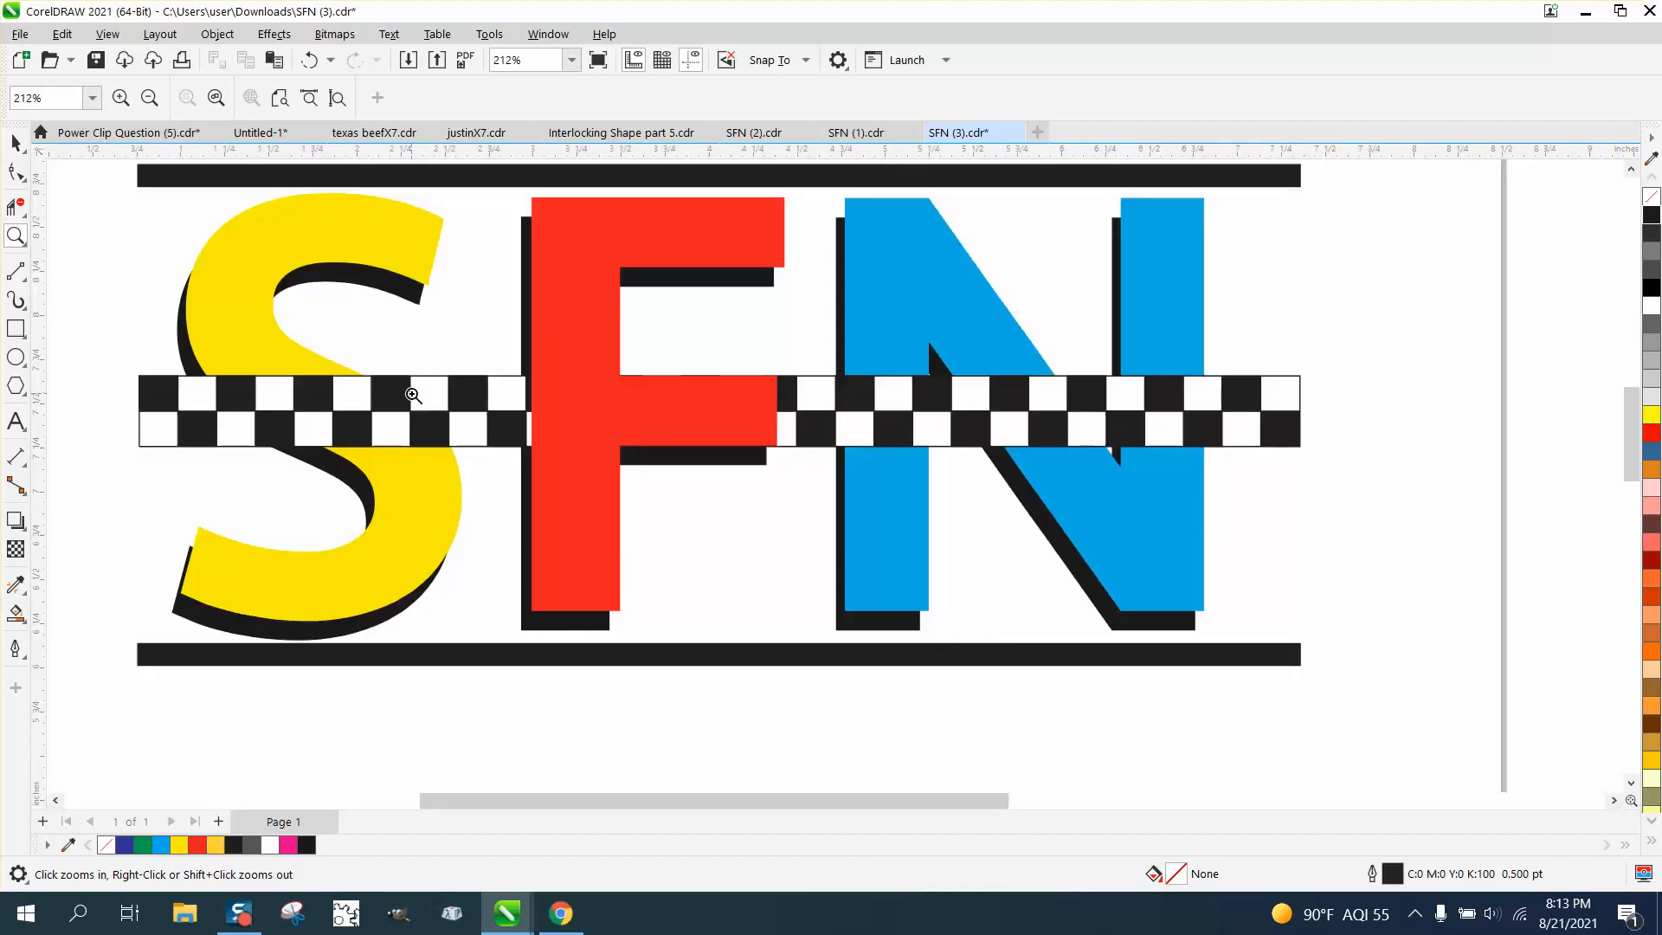
scroll(412, 395, down, 2)
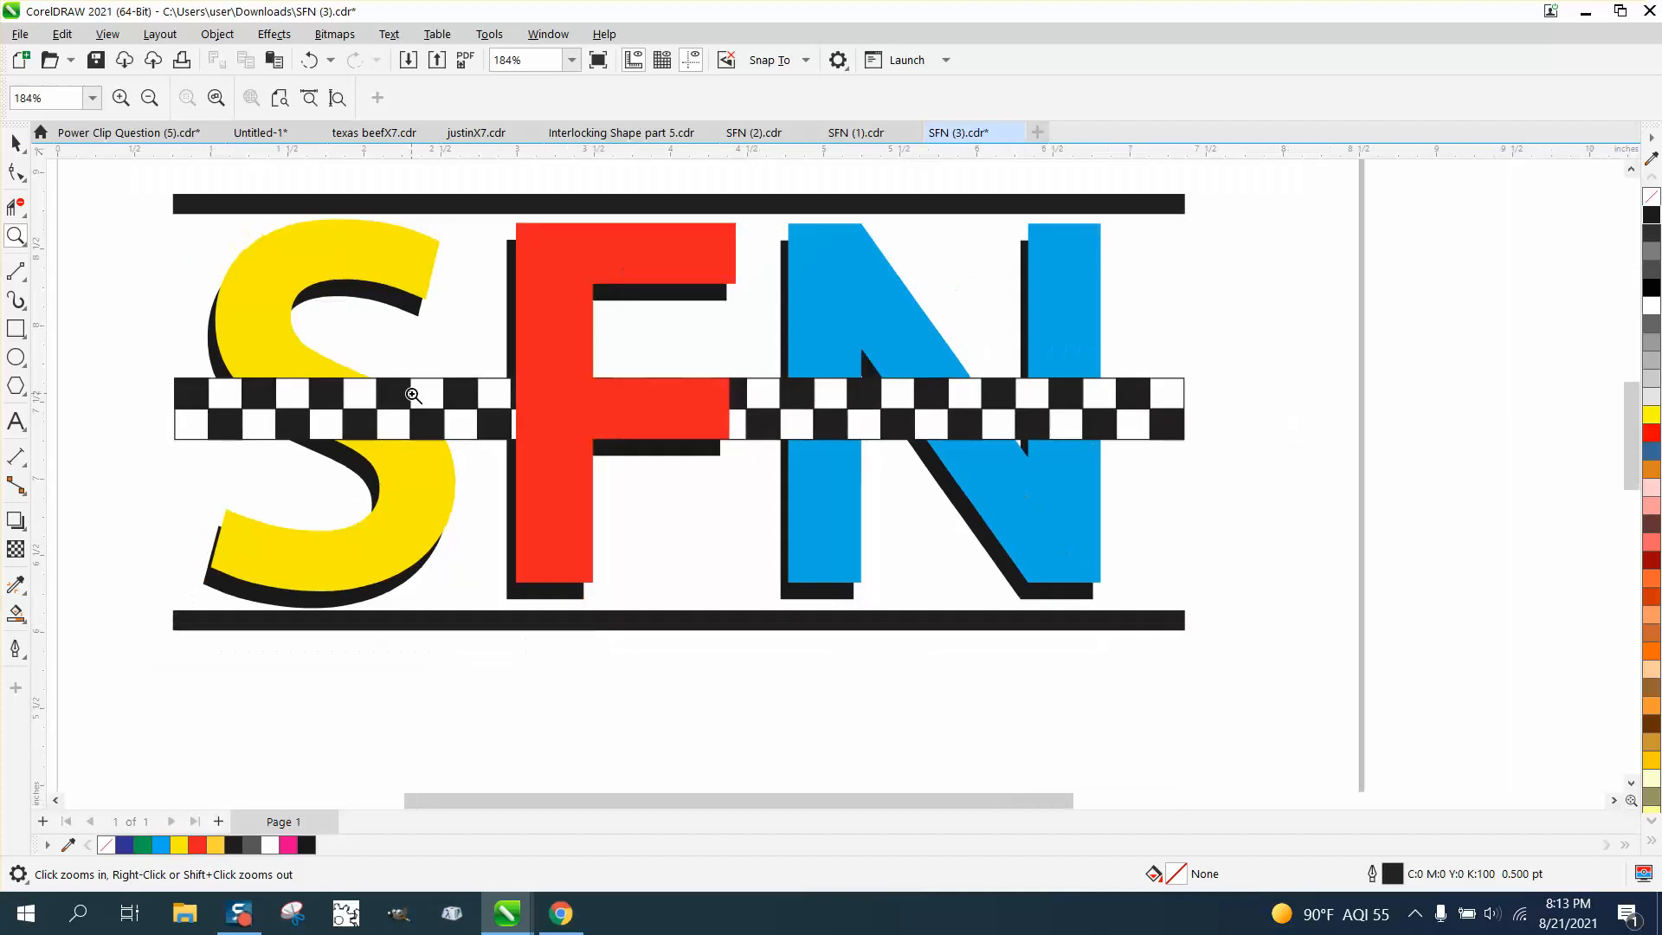